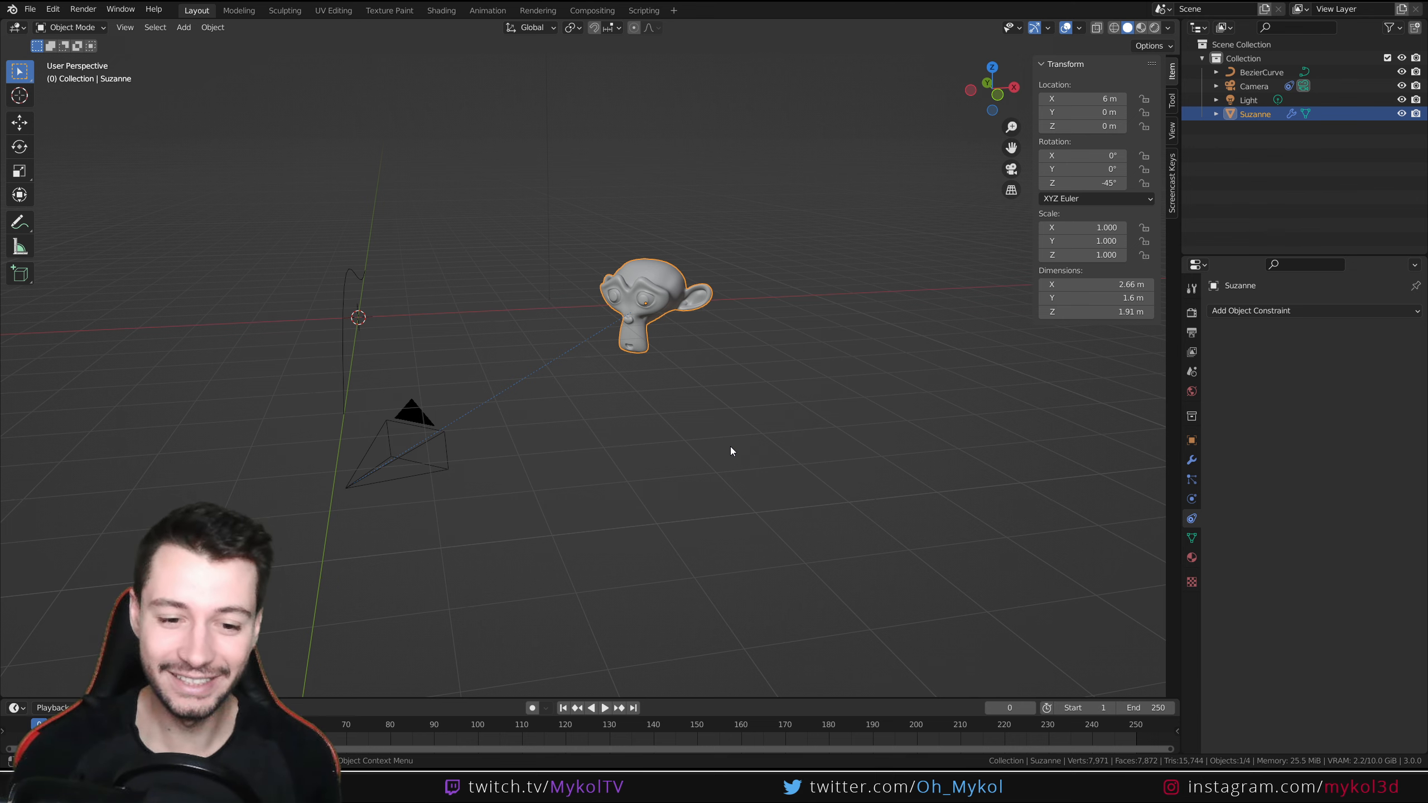
pyautogui.moveTo(625, 443); pyautogui.dragTo(685, 549, button='middle')
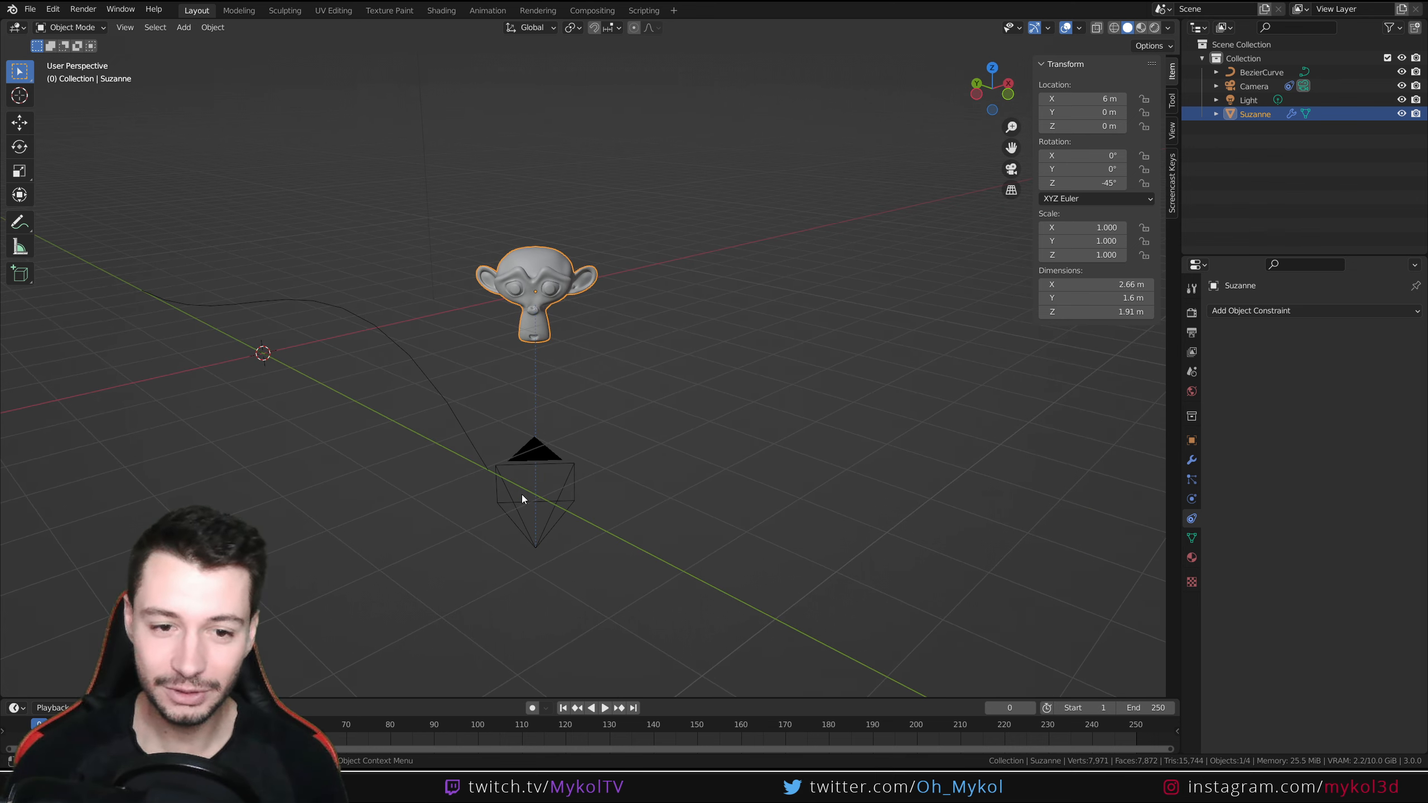
pyautogui.press('g')
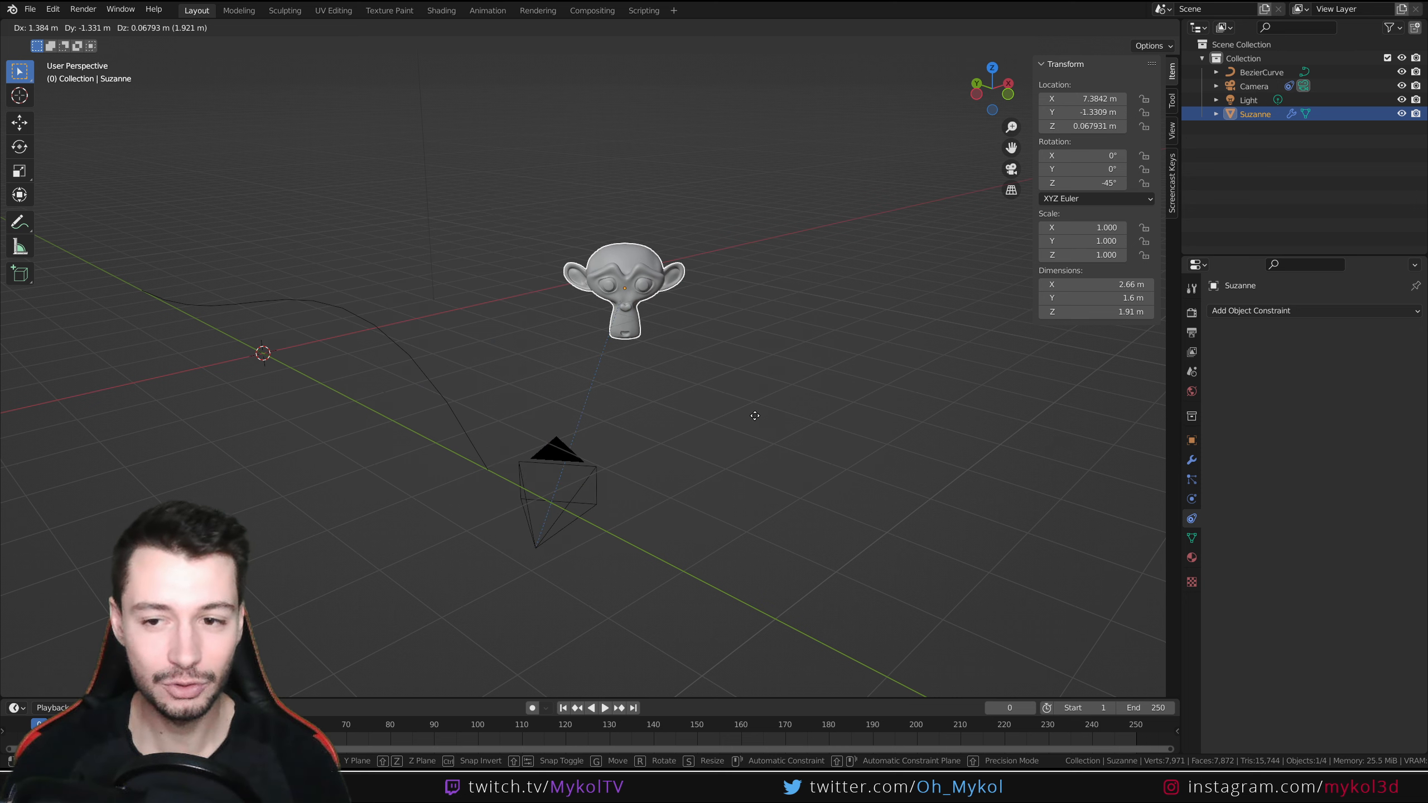
pyautogui.press('Escape')
# Step: Look through the camera and set its Follow Path constraint offset to 21.4, returning to a perspective view of the scene
pyautogui.click(574, 476)
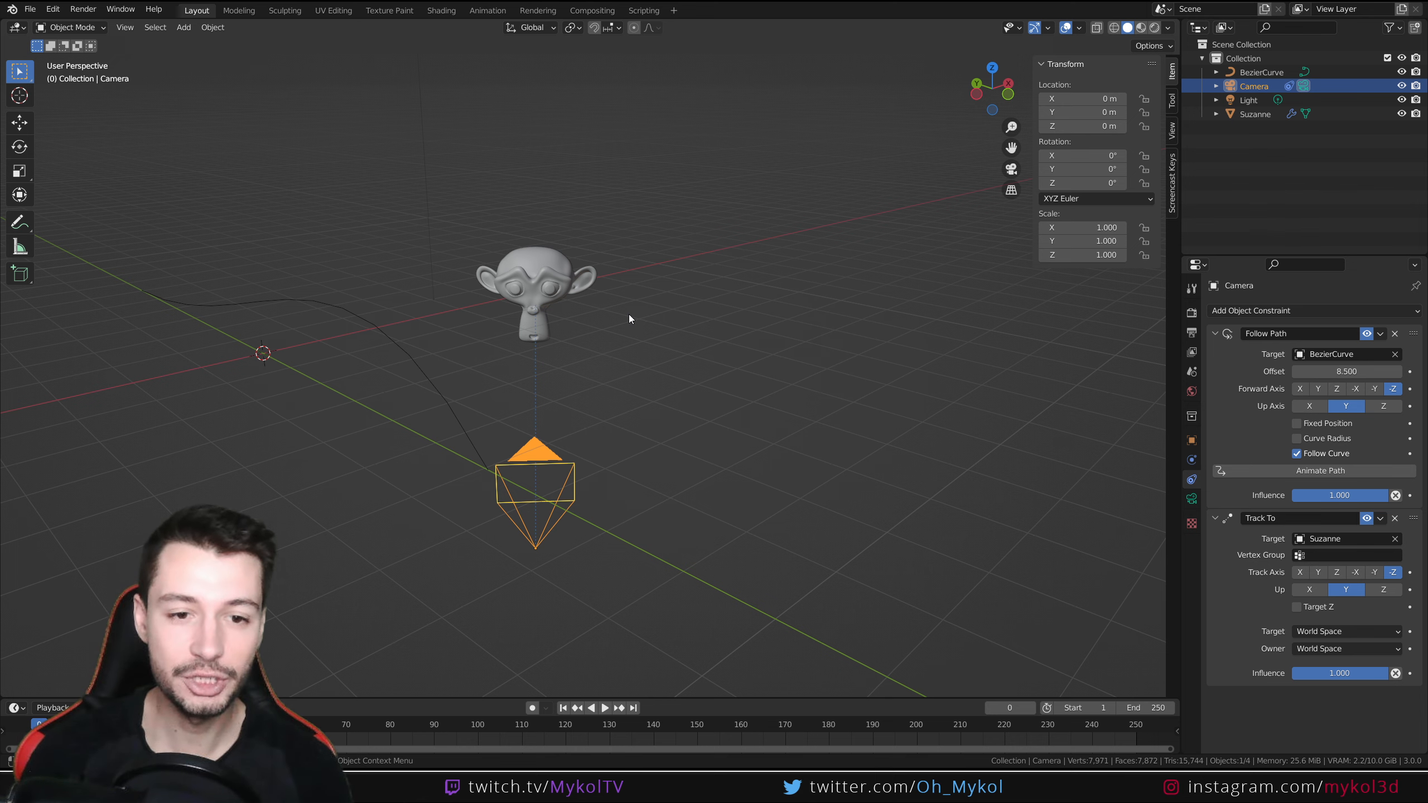
pyautogui.press('KP_0')
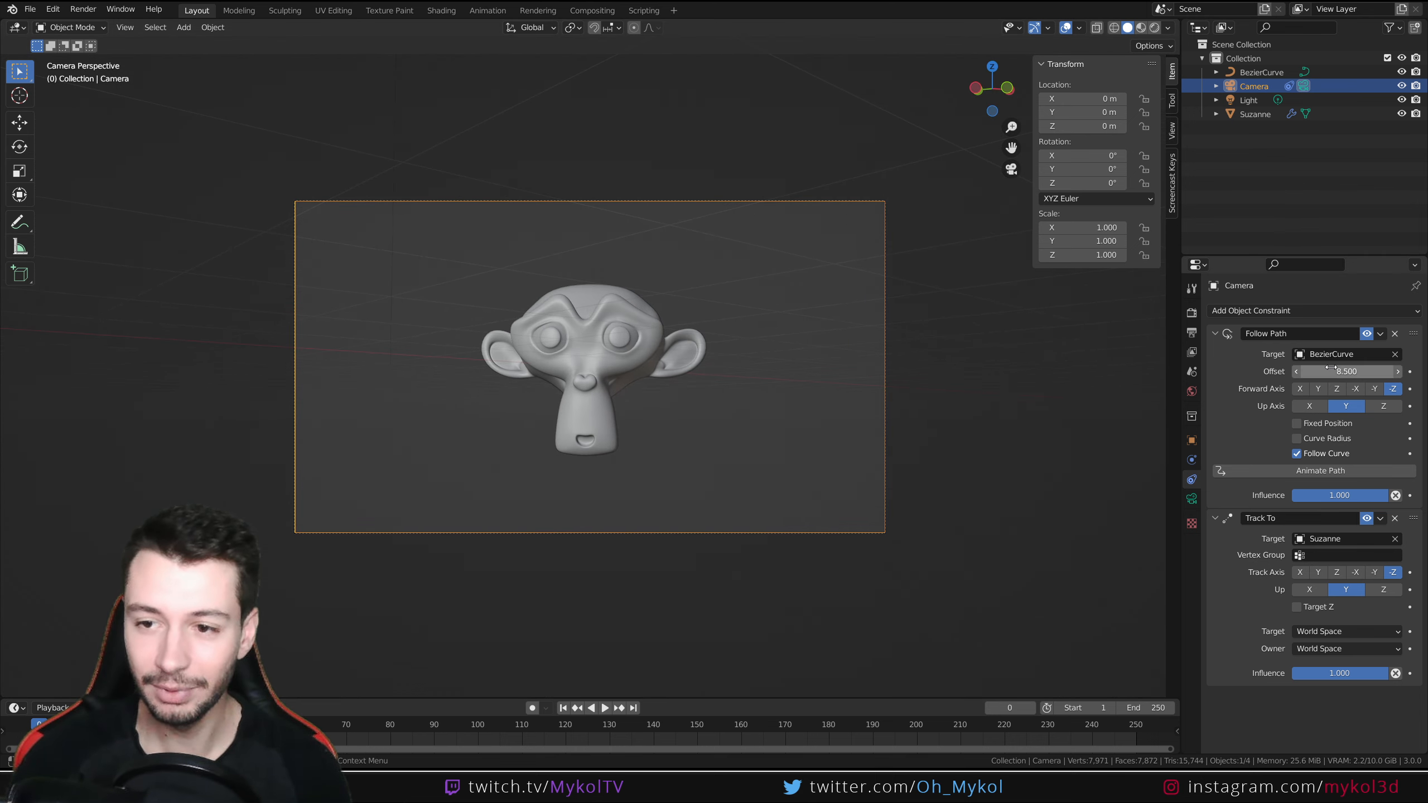
pyautogui.moveTo(1346, 372); pyautogui.dragTo(1257, 372)
pyautogui.scroll(-2, 808, 382)
pyautogui.moveTo(808, 382); pyautogui.dragTo(458, 485, button='middle')
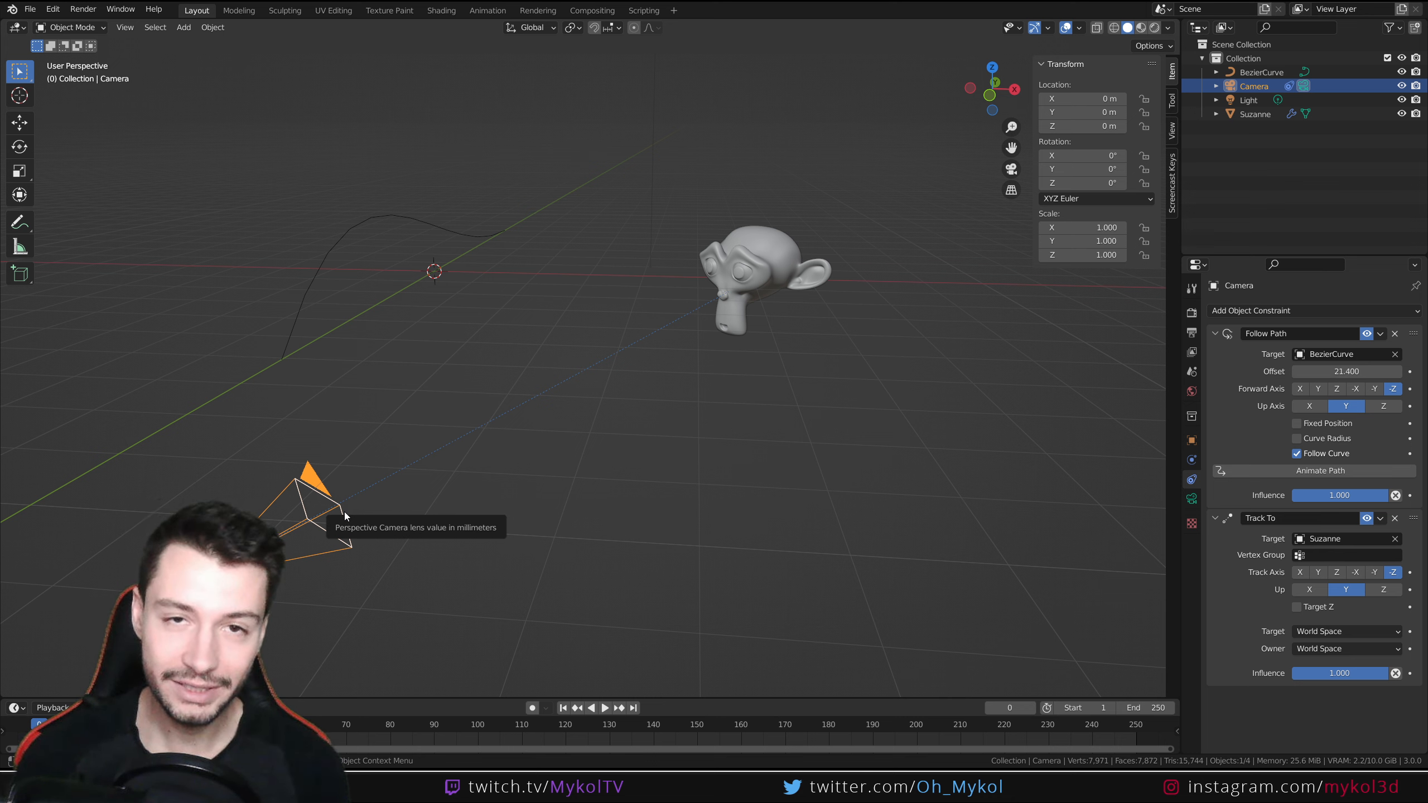
pyautogui.click(734, 267)
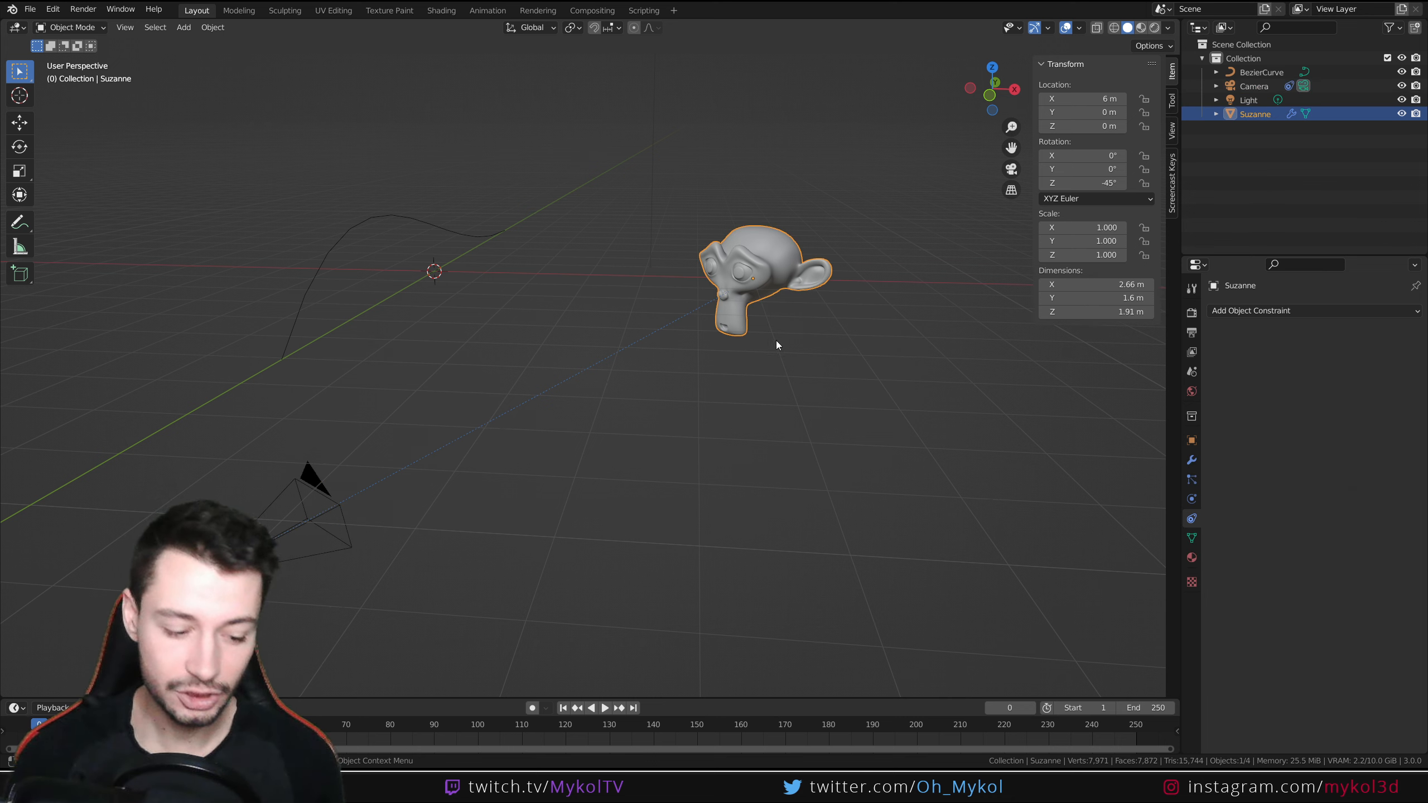
pyautogui.press('g')
pyautogui.rightClick(650, 392)
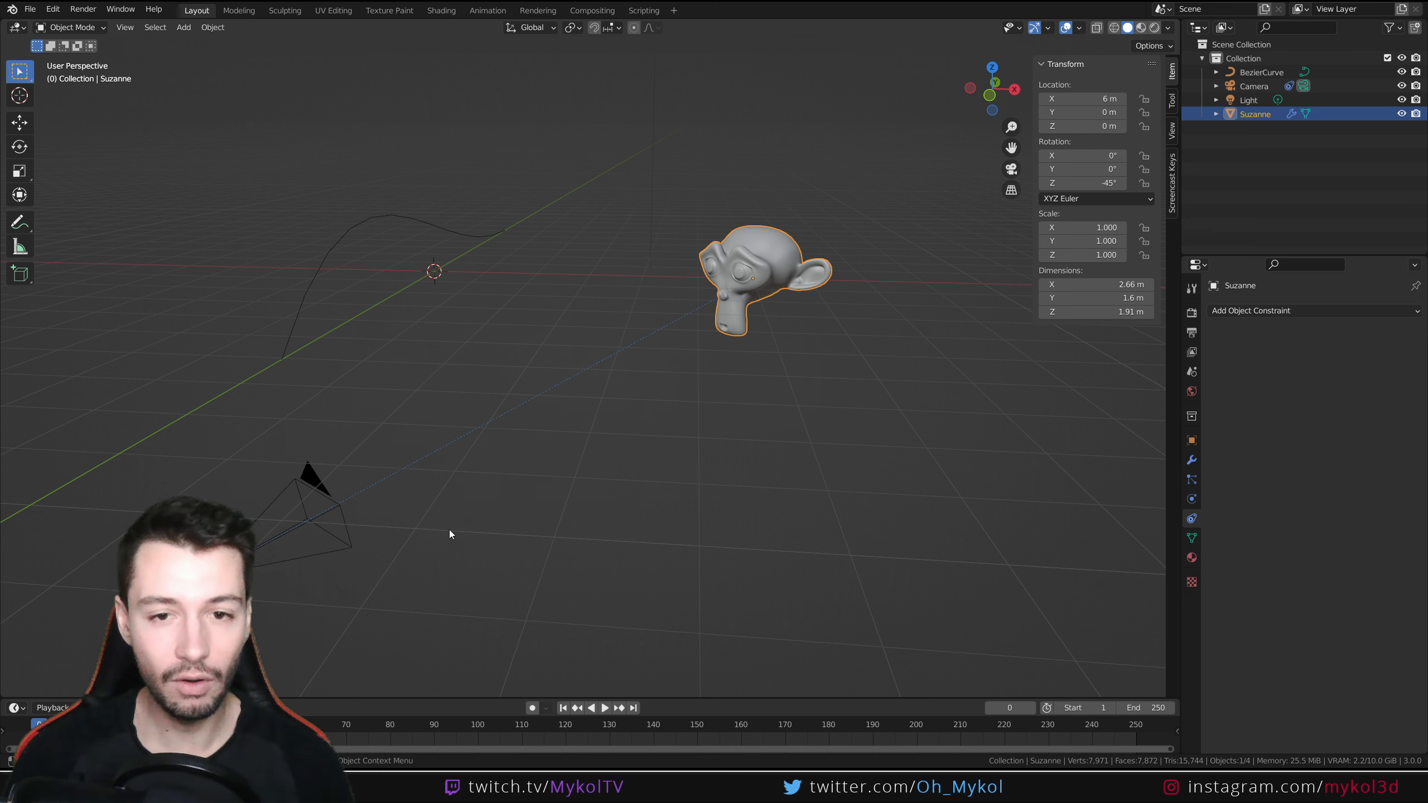
pyautogui.moveTo(468, 563); pyautogui.dragTo(533, 516, button='middle')
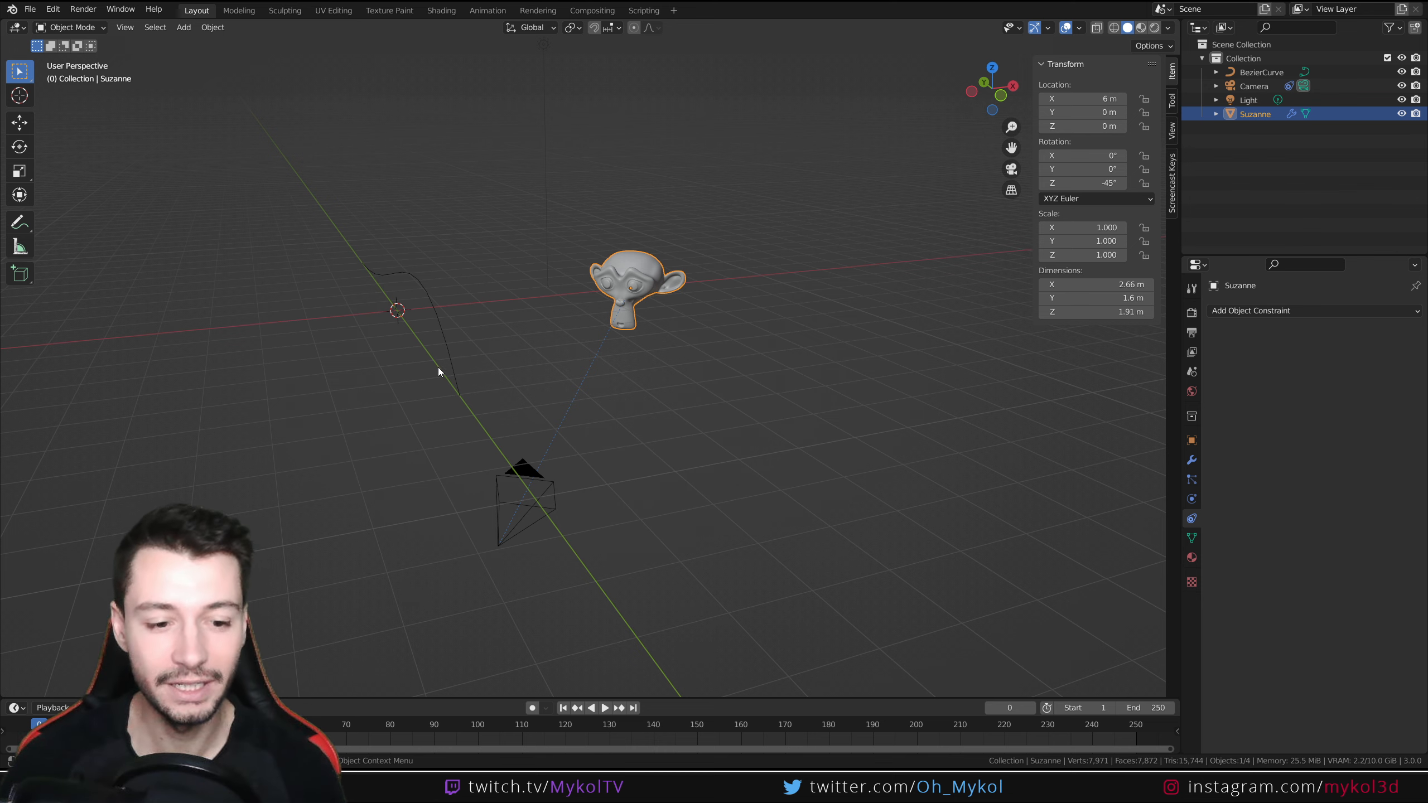
# Step: Start a new default scene and delete its cube
pyautogui.hotkey('ctrl', 'n')
pyautogui.click(374, 720)
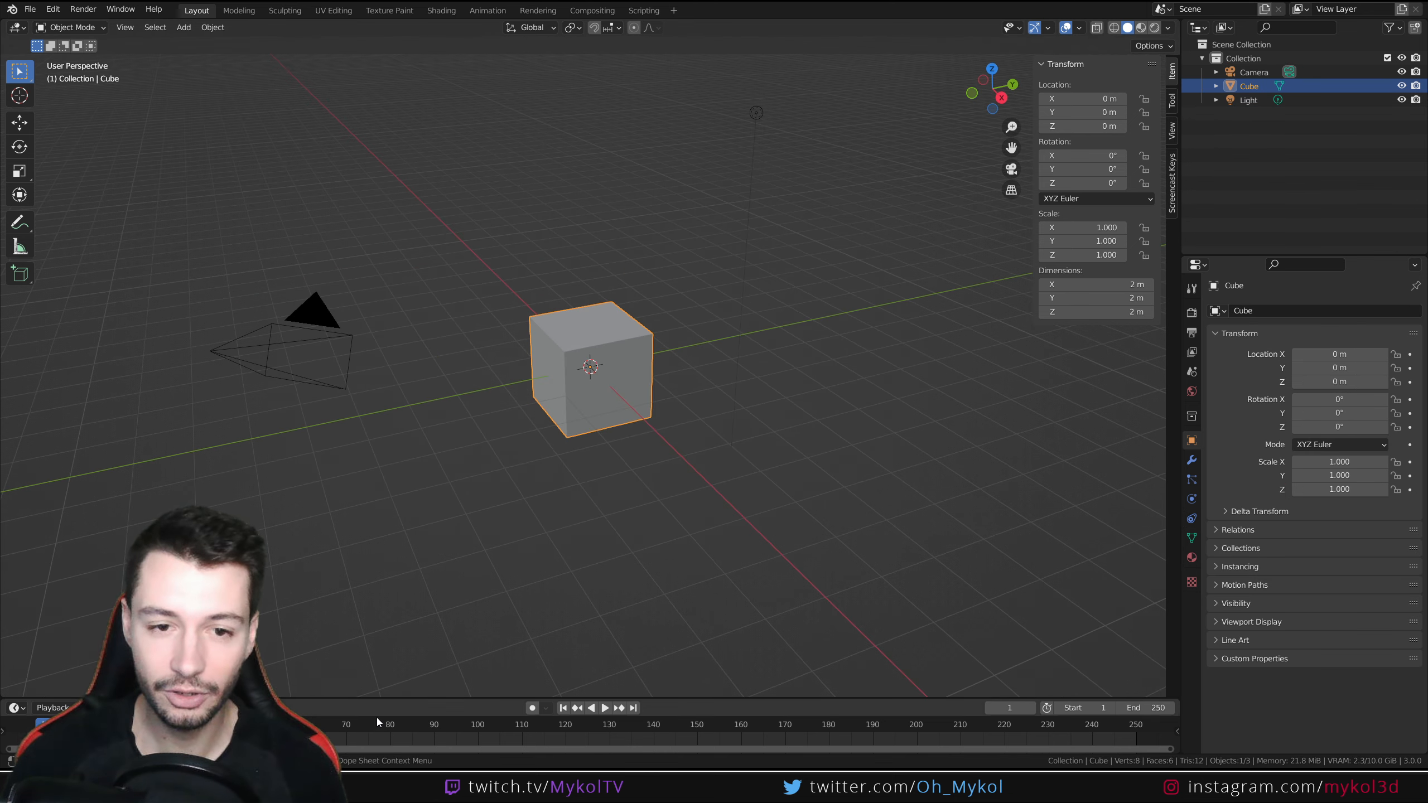
pyautogui.moveTo(587, 542); pyautogui.dragTo(615, 465, button='middle')
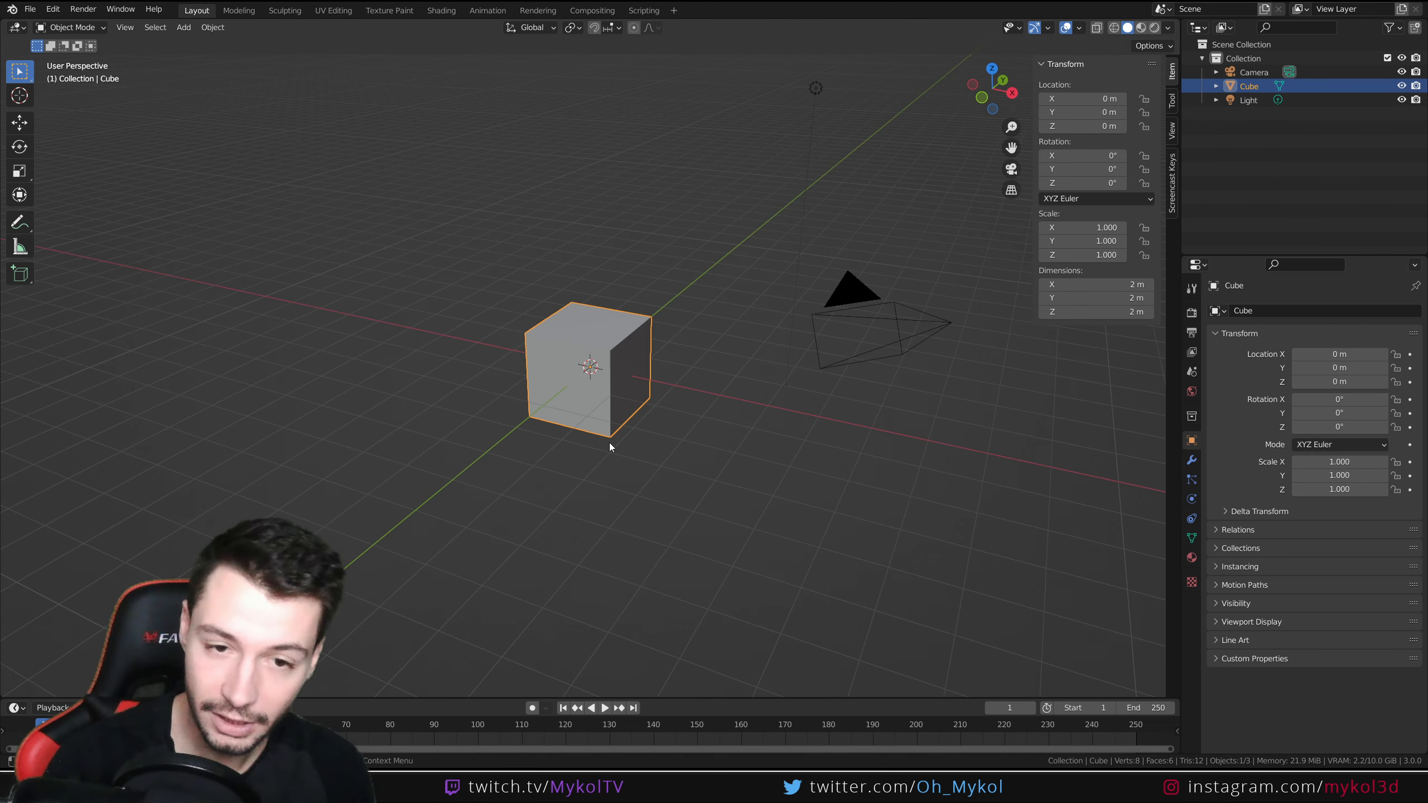
pyautogui.press('Delete')
# Step: Add a Bezier curve at the world origin and rotate it 90° about Z and 90° about Y
pyautogui.press('shift')
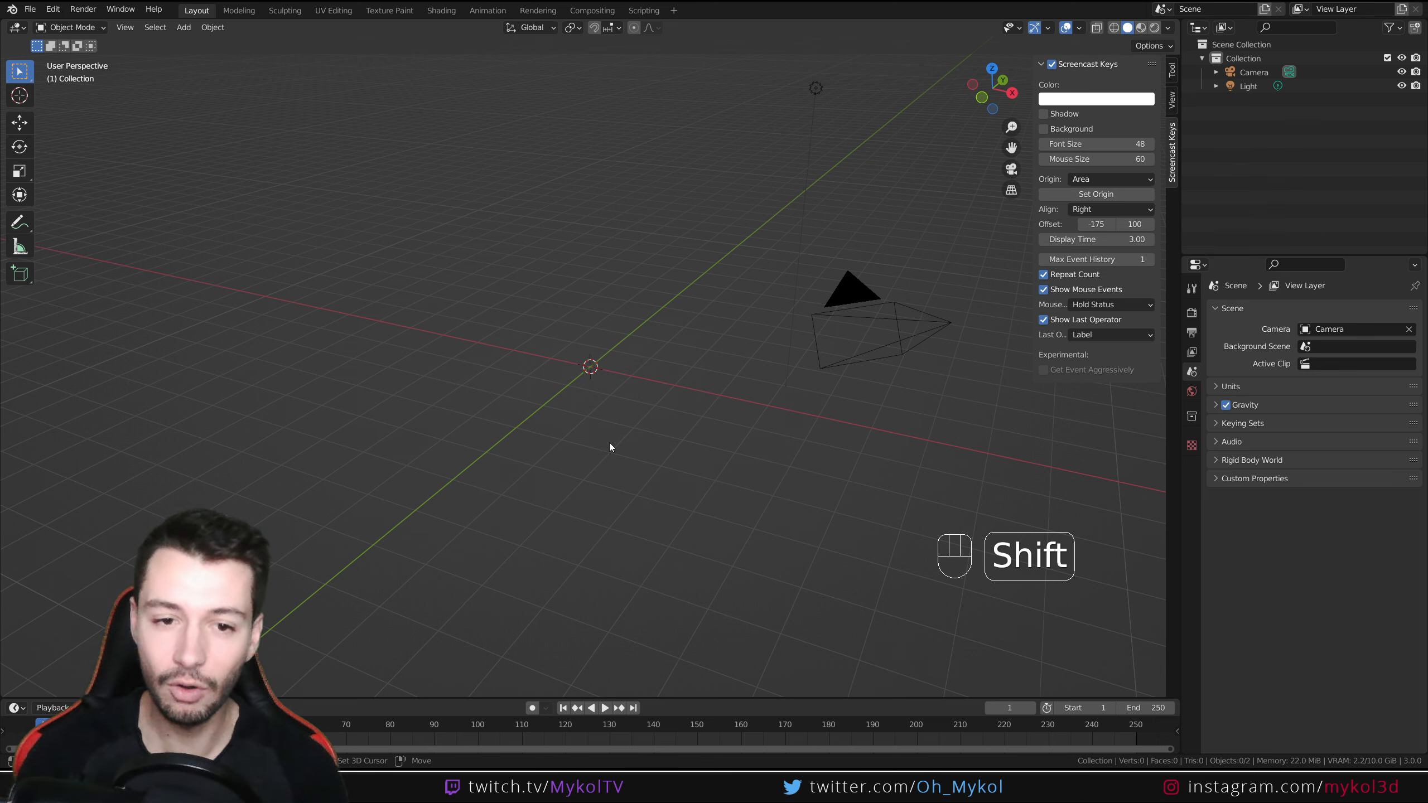
pyautogui.hotkey('shift', 'a')
pyautogui.moveTo(596, 453)
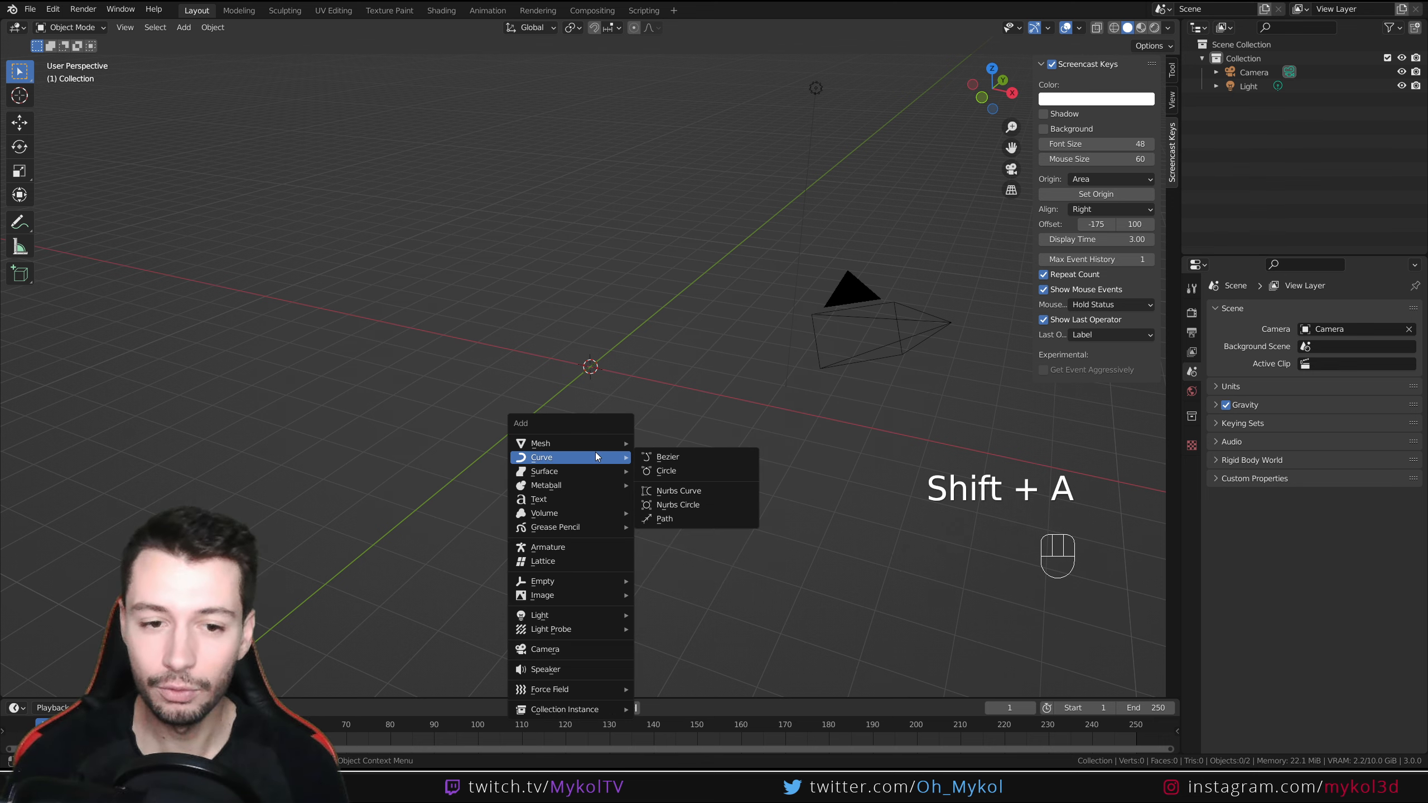
pyautogui.click(669, 449)
pyautogui.write('rz')
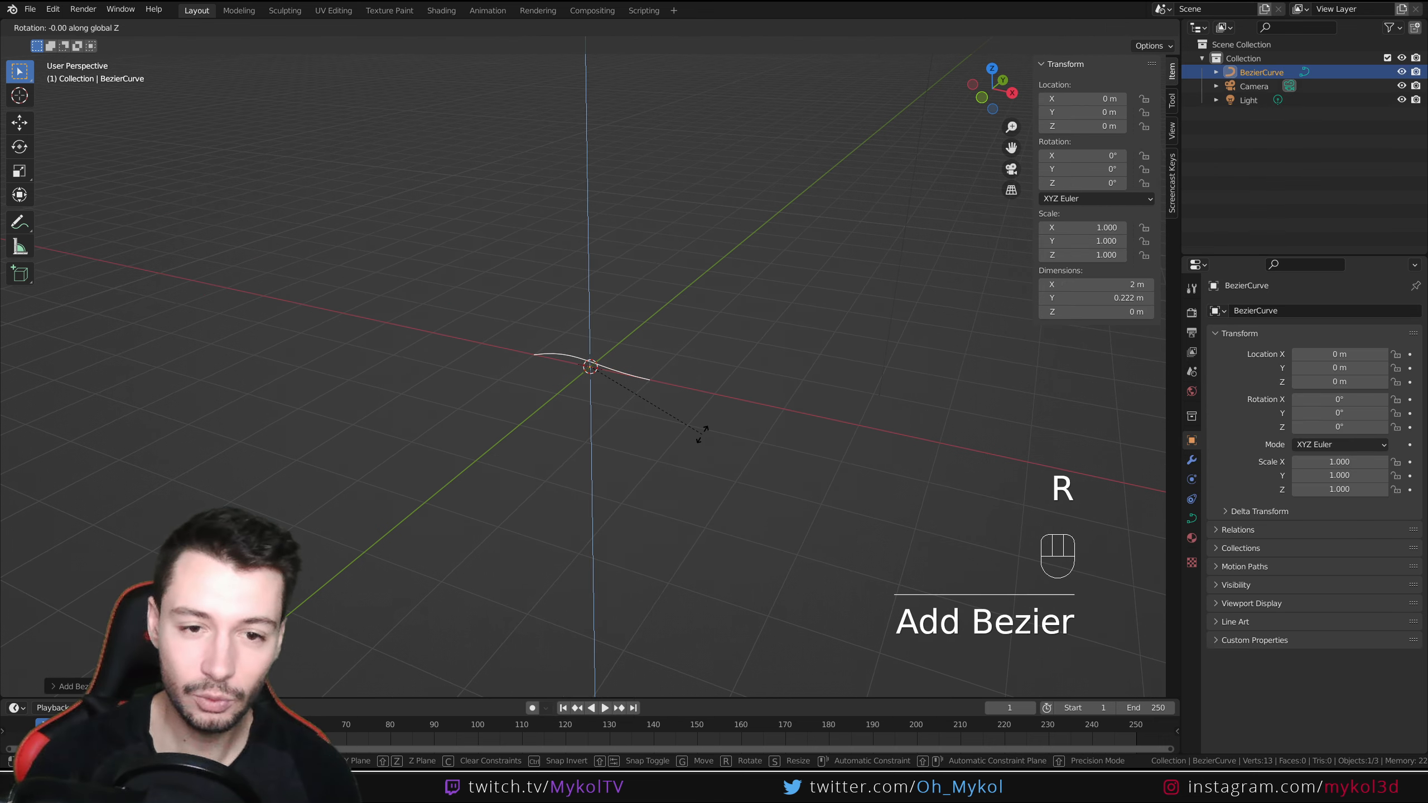
pyautogui.write('90')
pyautogui.click(701, 434)
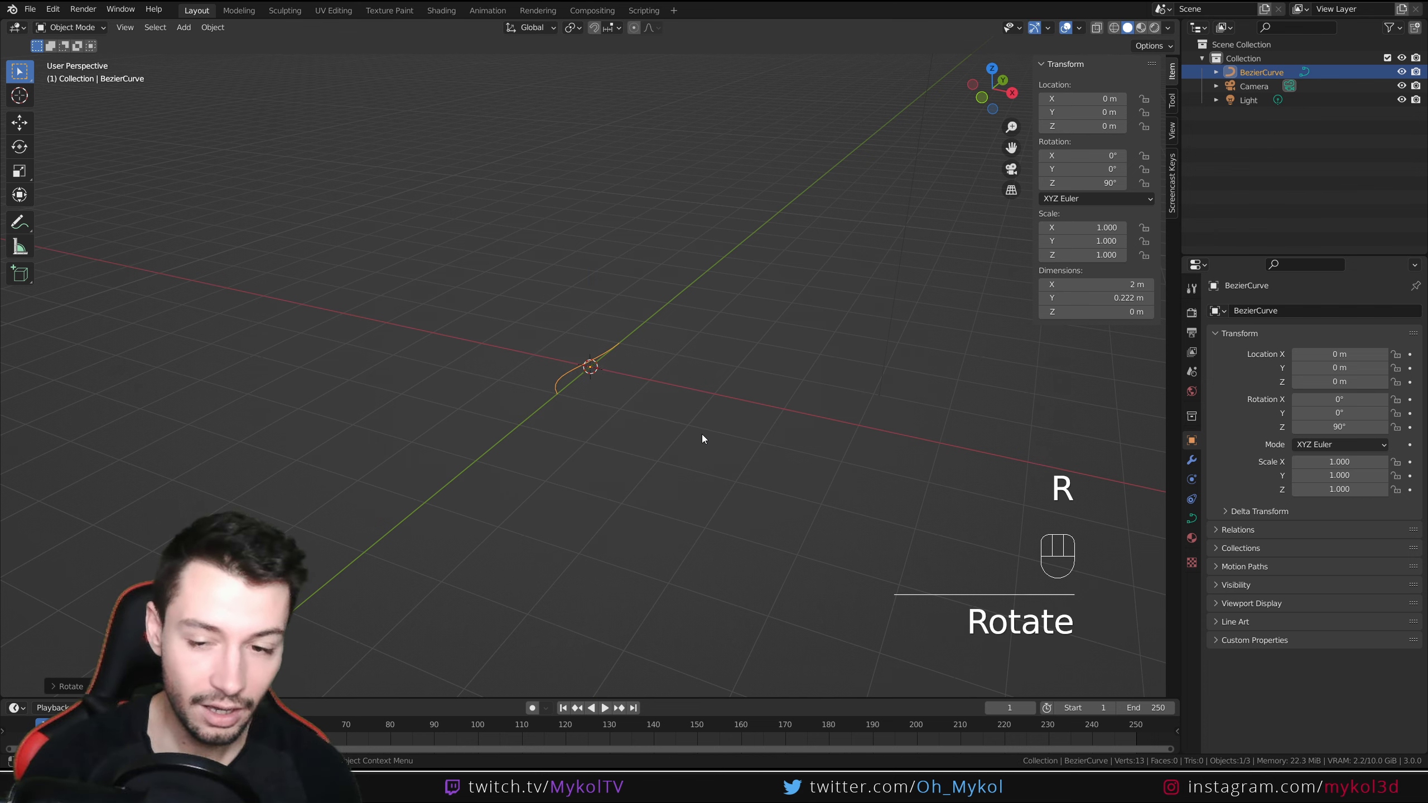
pyautogui.write('ry90')
pyautogui.click(702, 434)
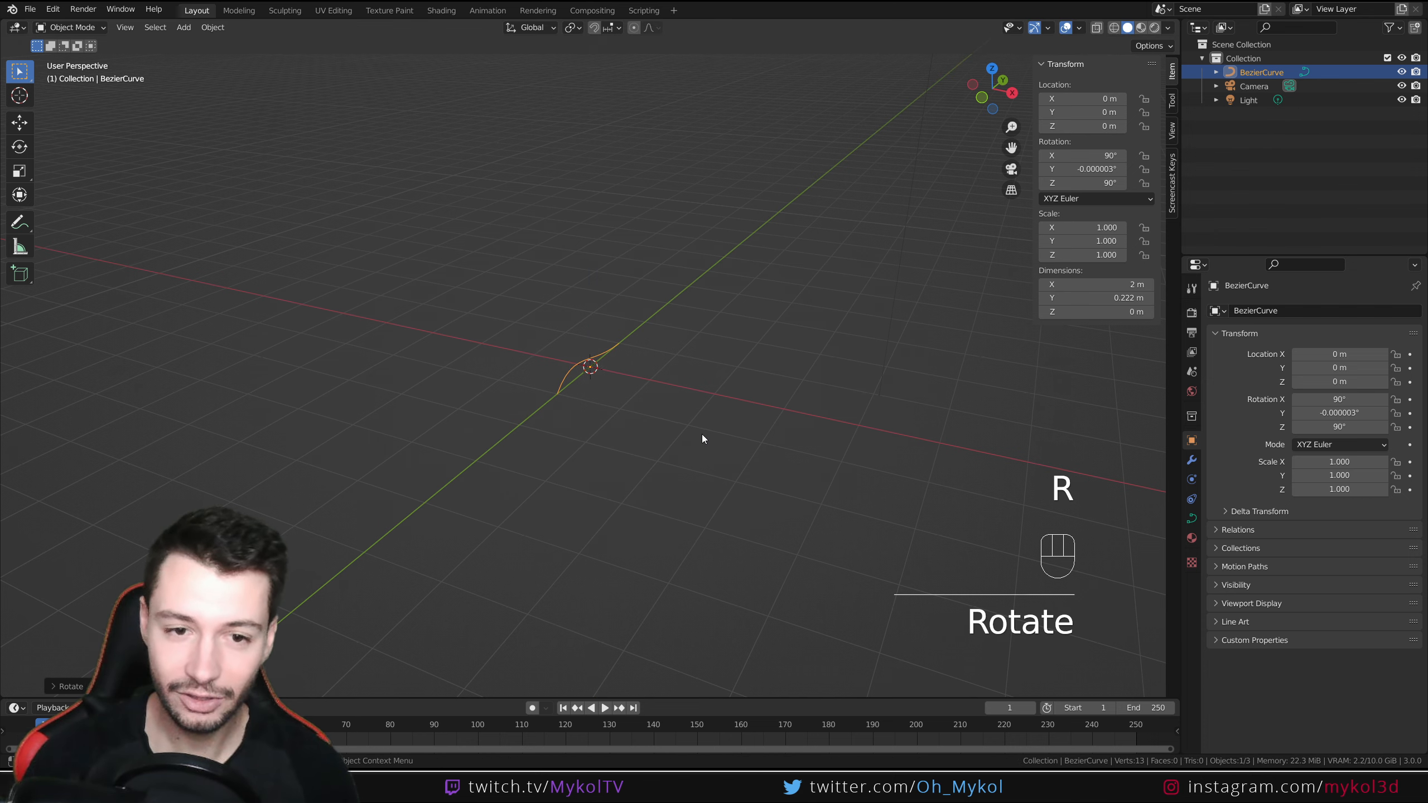
# Step: Scale the Bezier curve uniformly by 5.9 and apply all its transforms
pyautogui.moveTo(691, 441); pyautogui.dragTo(645, 424, button='middle')
pyautogui.press('s')
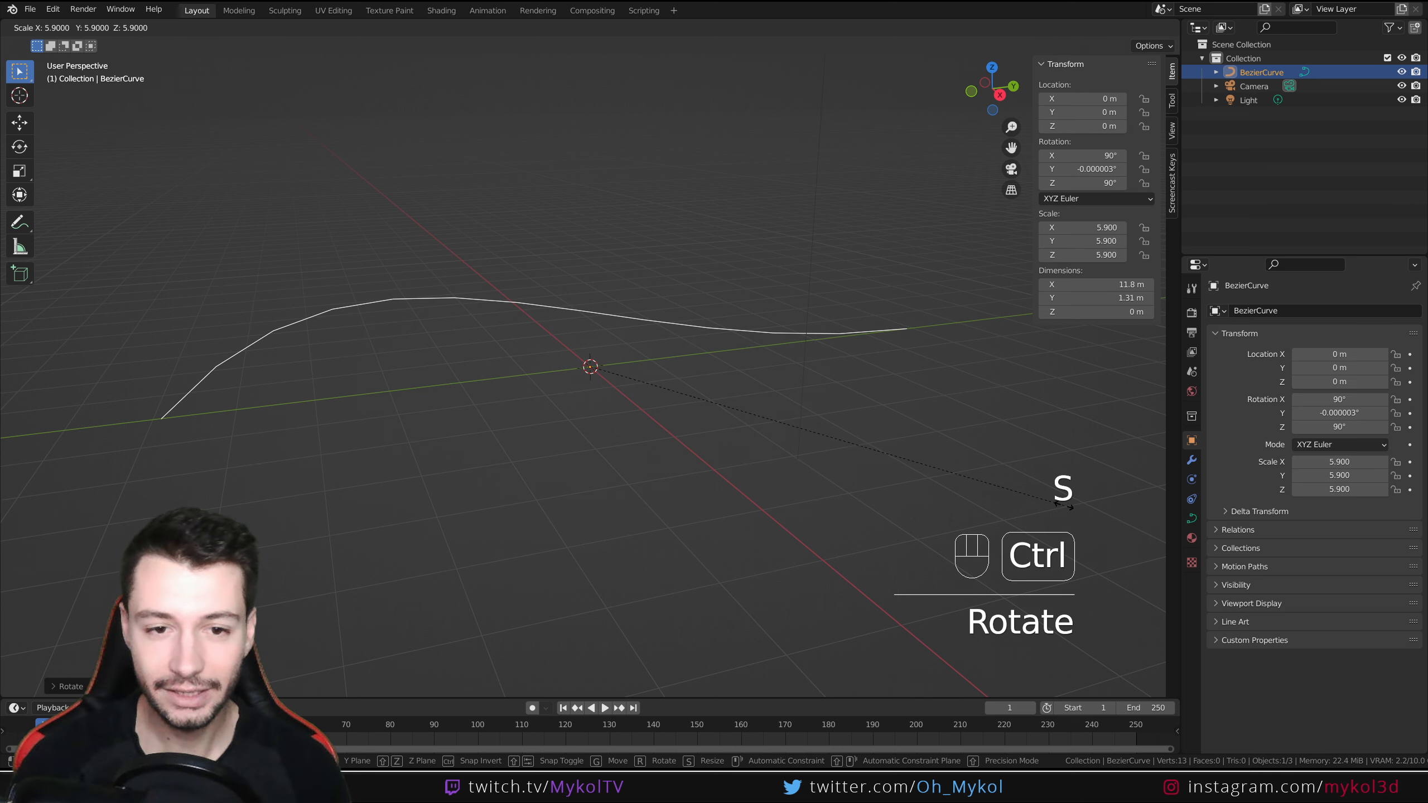
pyautogui.click(785, 386)
pyautogui.scroll(-1, 731, 369)
pyautogui.hotkey('ctrl', 'a')
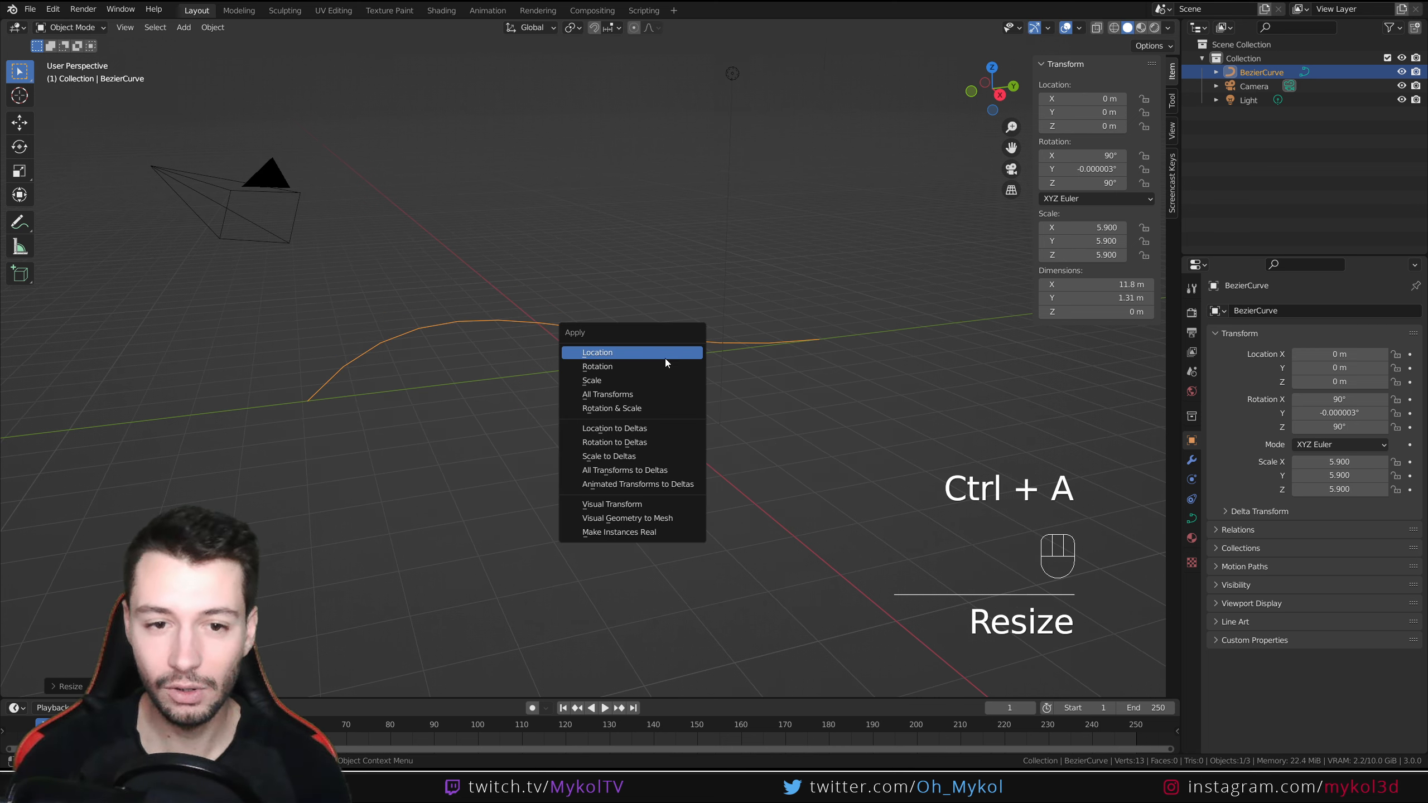
pyautogui.click(612, 395)
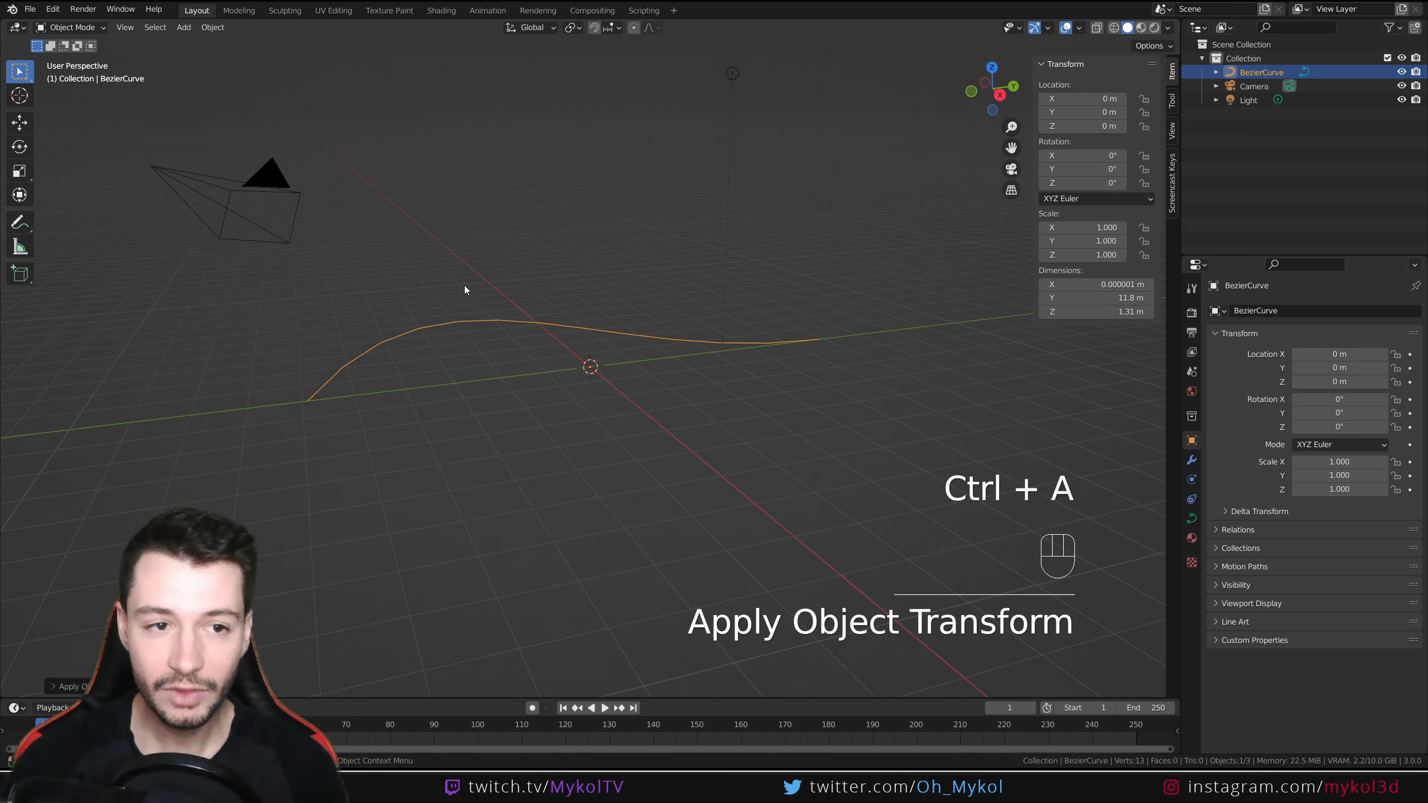
# Step: Clear the camera's location and rotation so it sits at the world origin with zero rotation
pyautogui.click(268, 187)
pyautogui.scroll(-4, 597, 473)
pyautogui.moveTo(597, 473); pyautogui.dragTo(650, 484, button='middle')
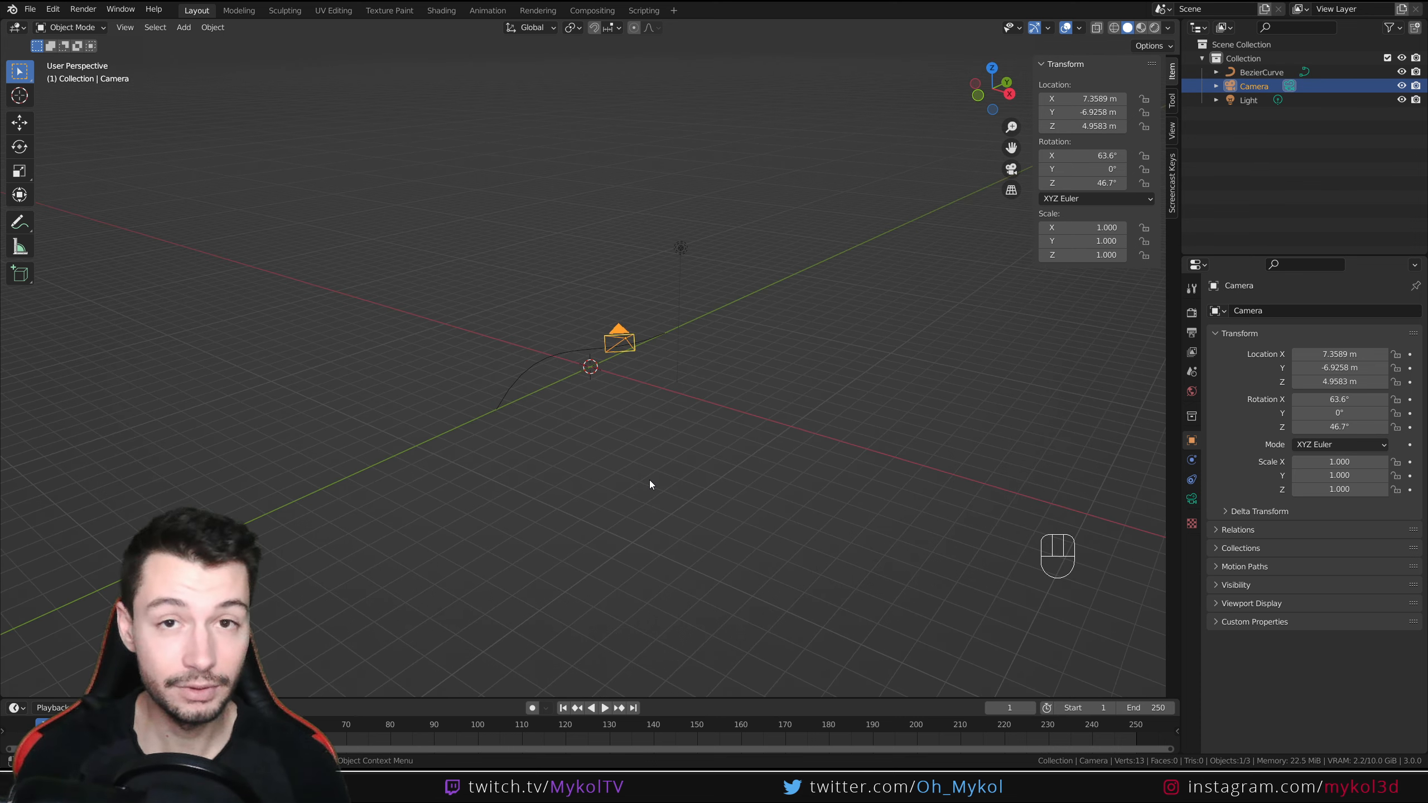
pyautogui.moveTo(653, 389); pyautogui.dragTo(742, 360, button='middle')
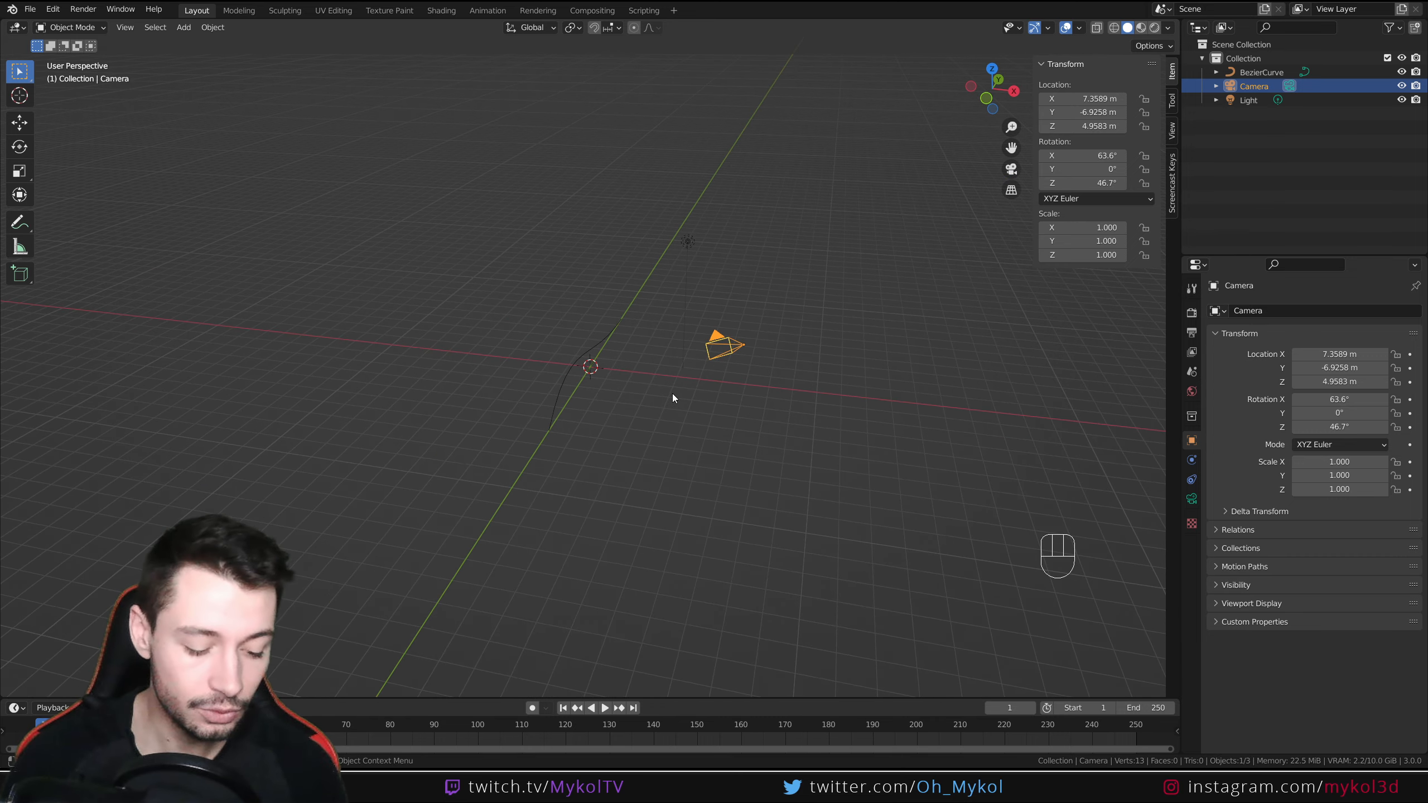
pyautogui.hotkey('alt', 'g')
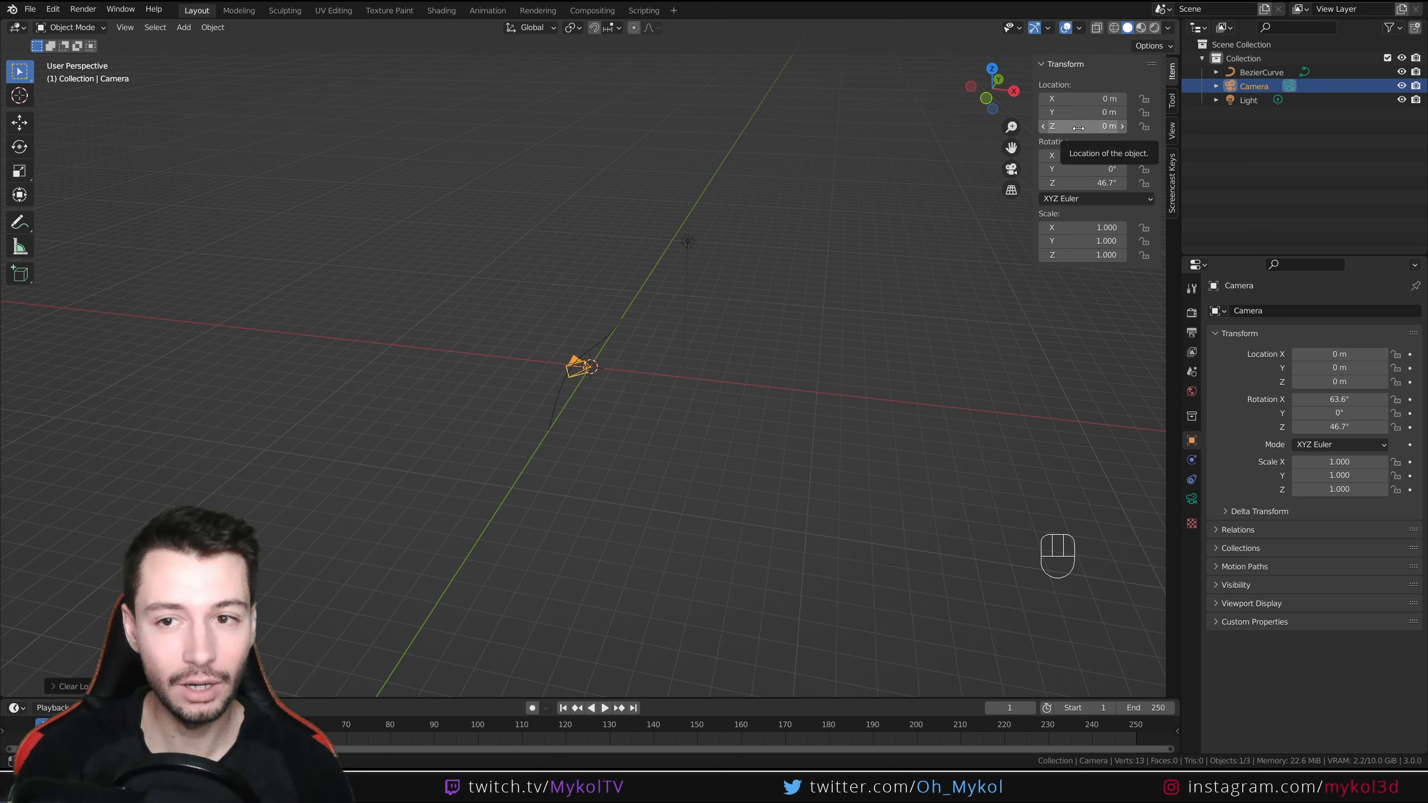
pyautogui.hotkey('alt', 'r')
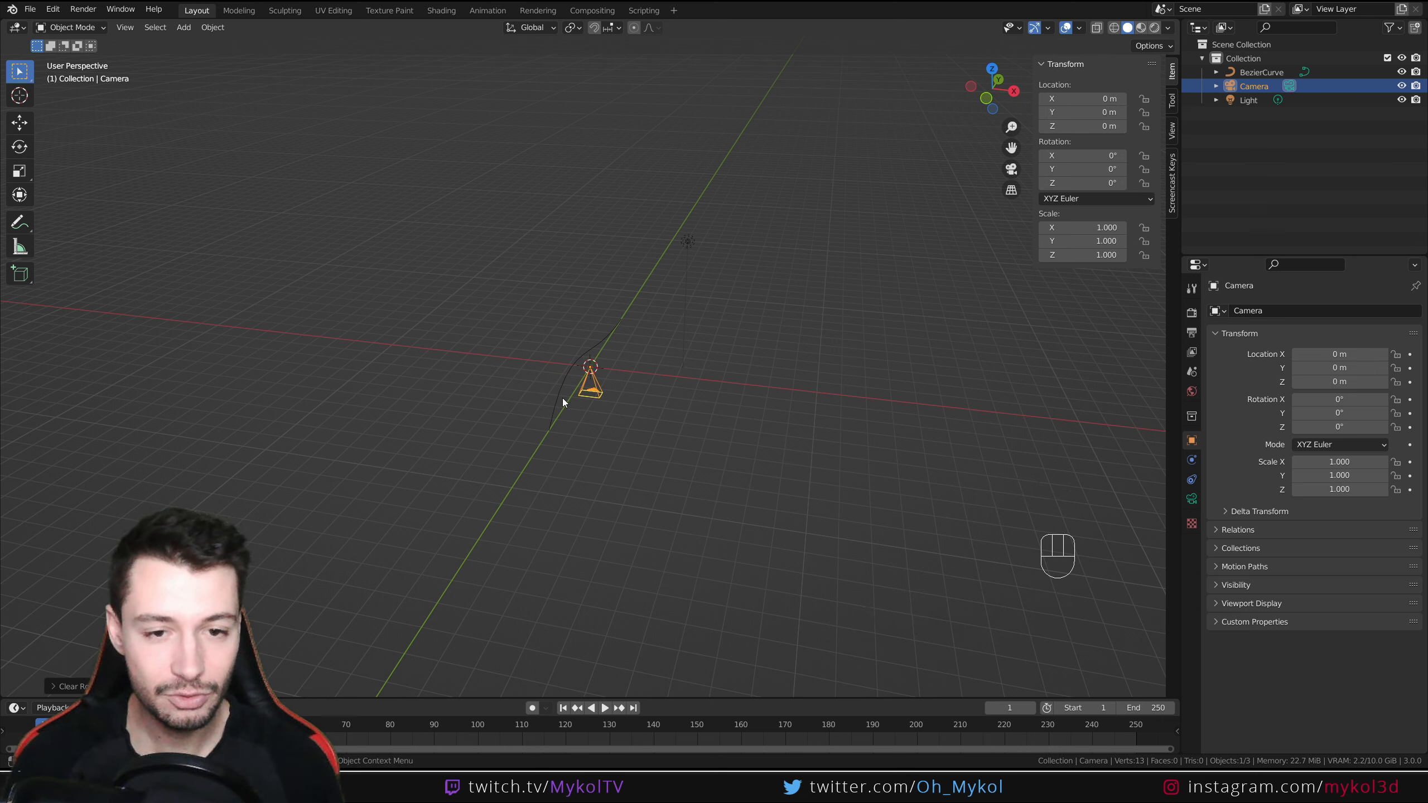
# Step: Add a Follow Path object constraint to the camera
pyautogui.moveTo(613, 443); pyautogui.dragTo(584, 417, button='middle')
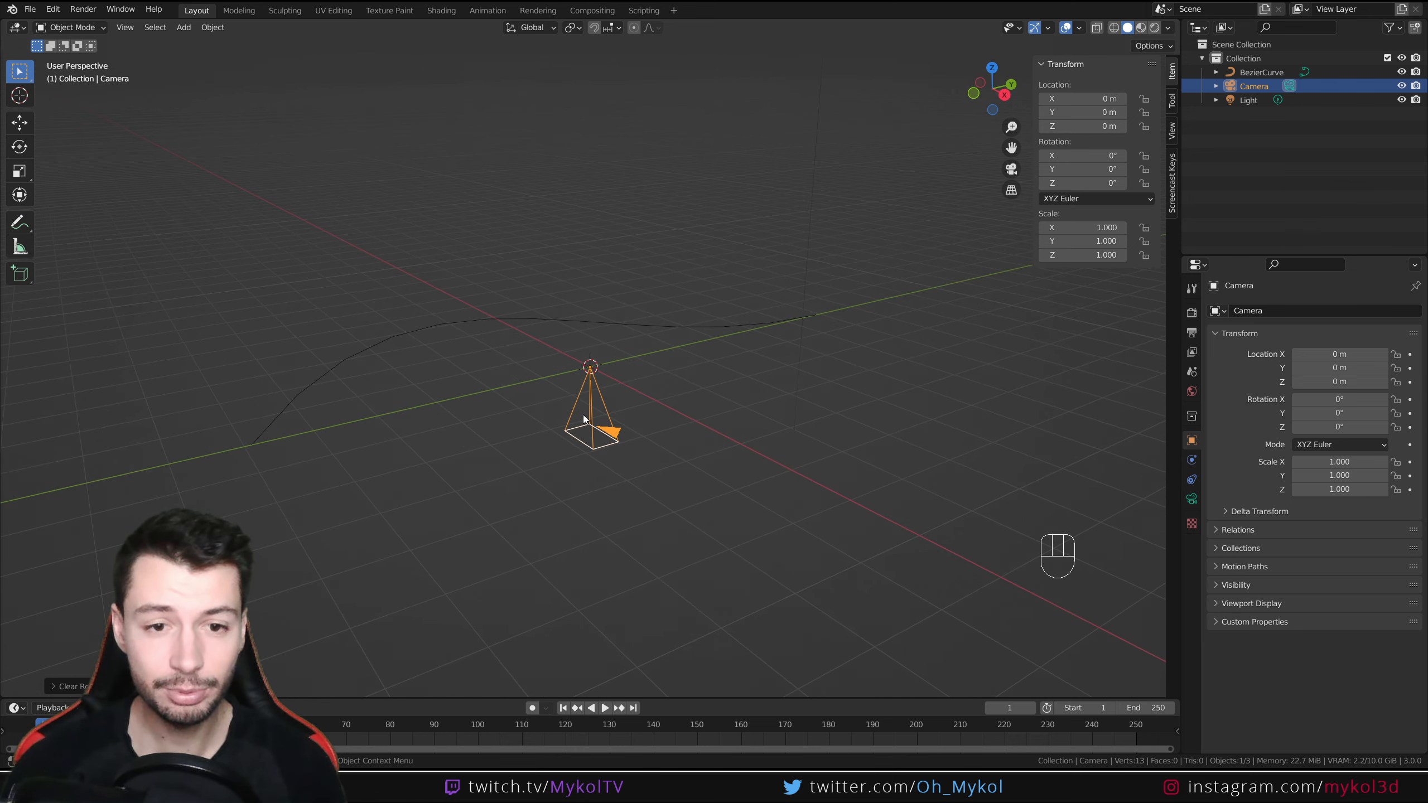
pyautogui.click(567, 322)
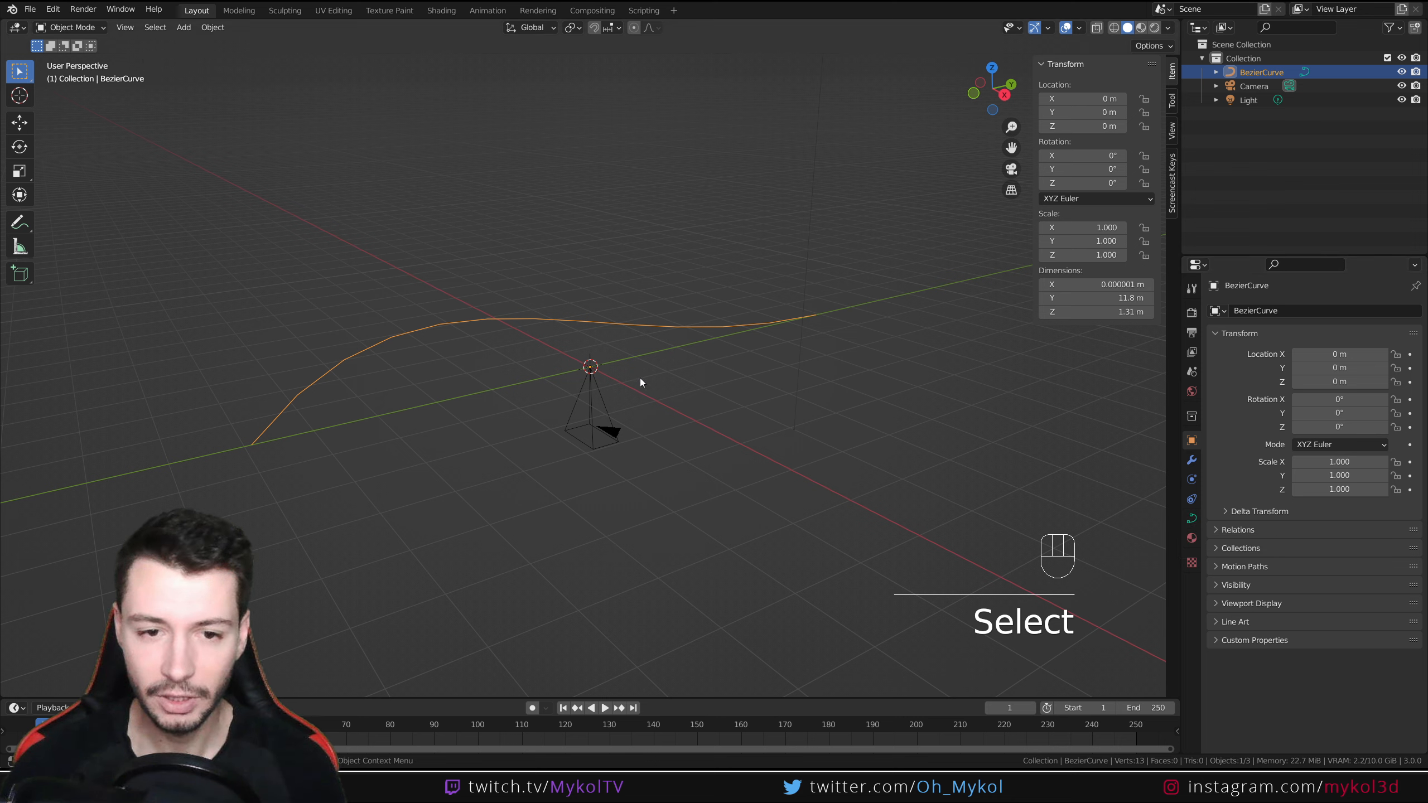
pyautogui.click(608, 401)
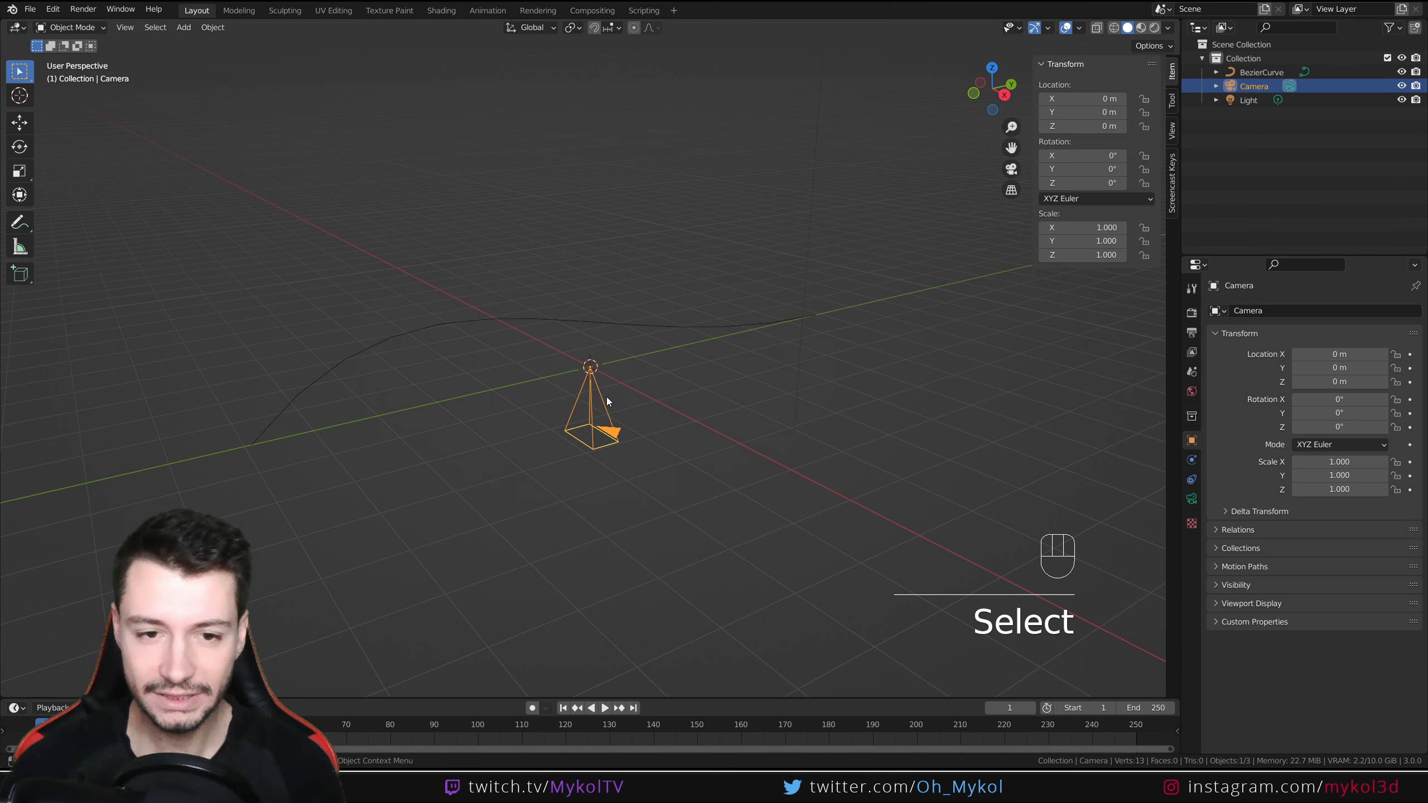
pyautogui.click(1192, 480)
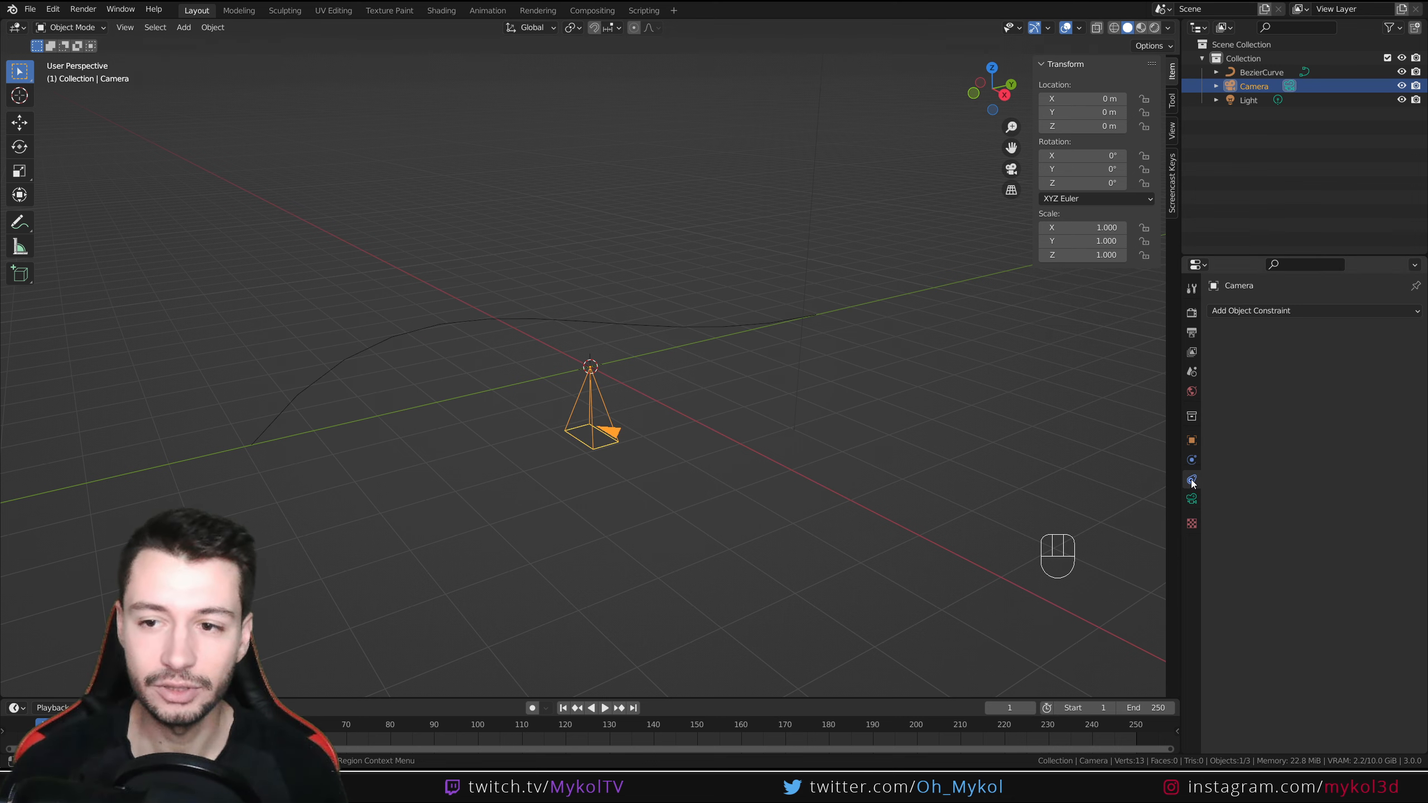
pyautogui.click(1294, 311)
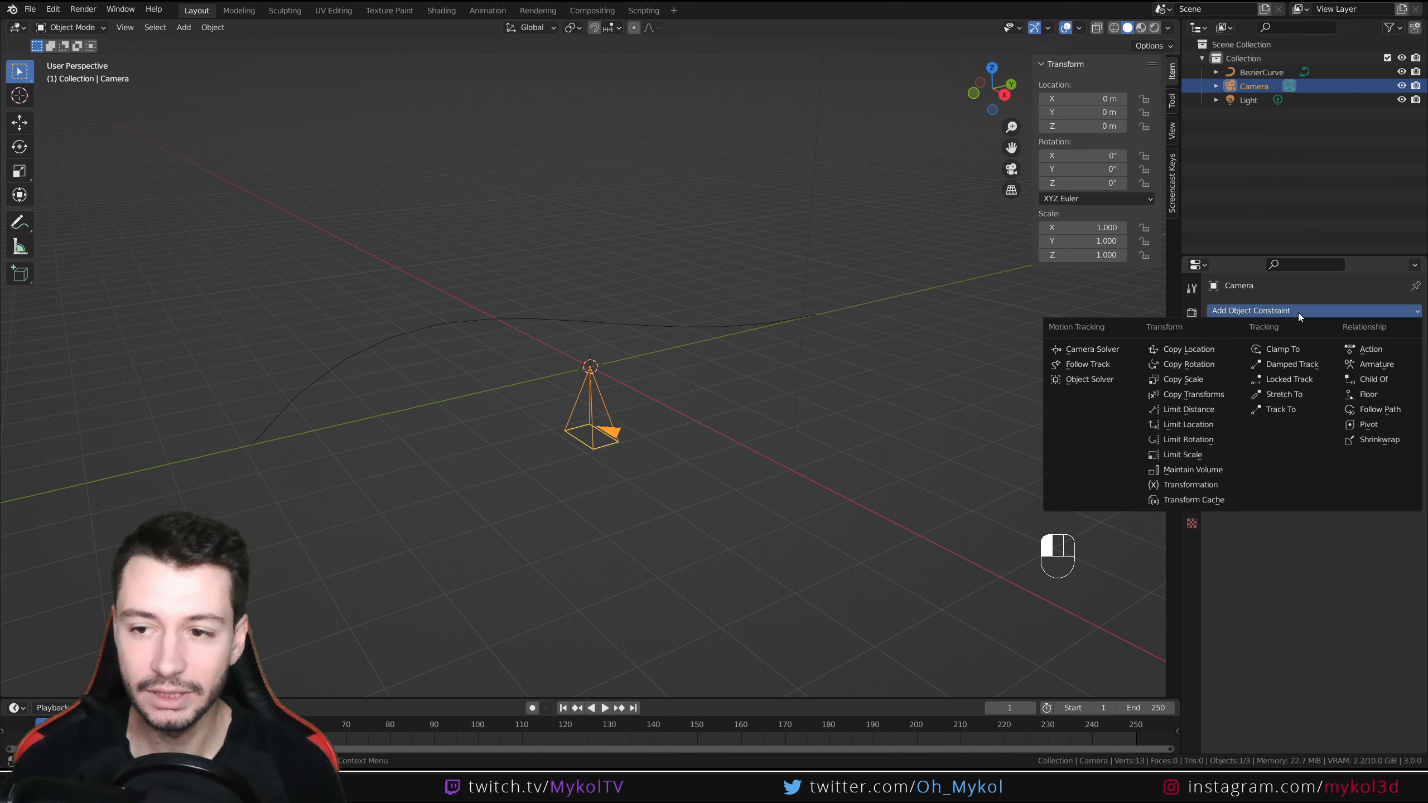
pyautogui.click(1378, 411)
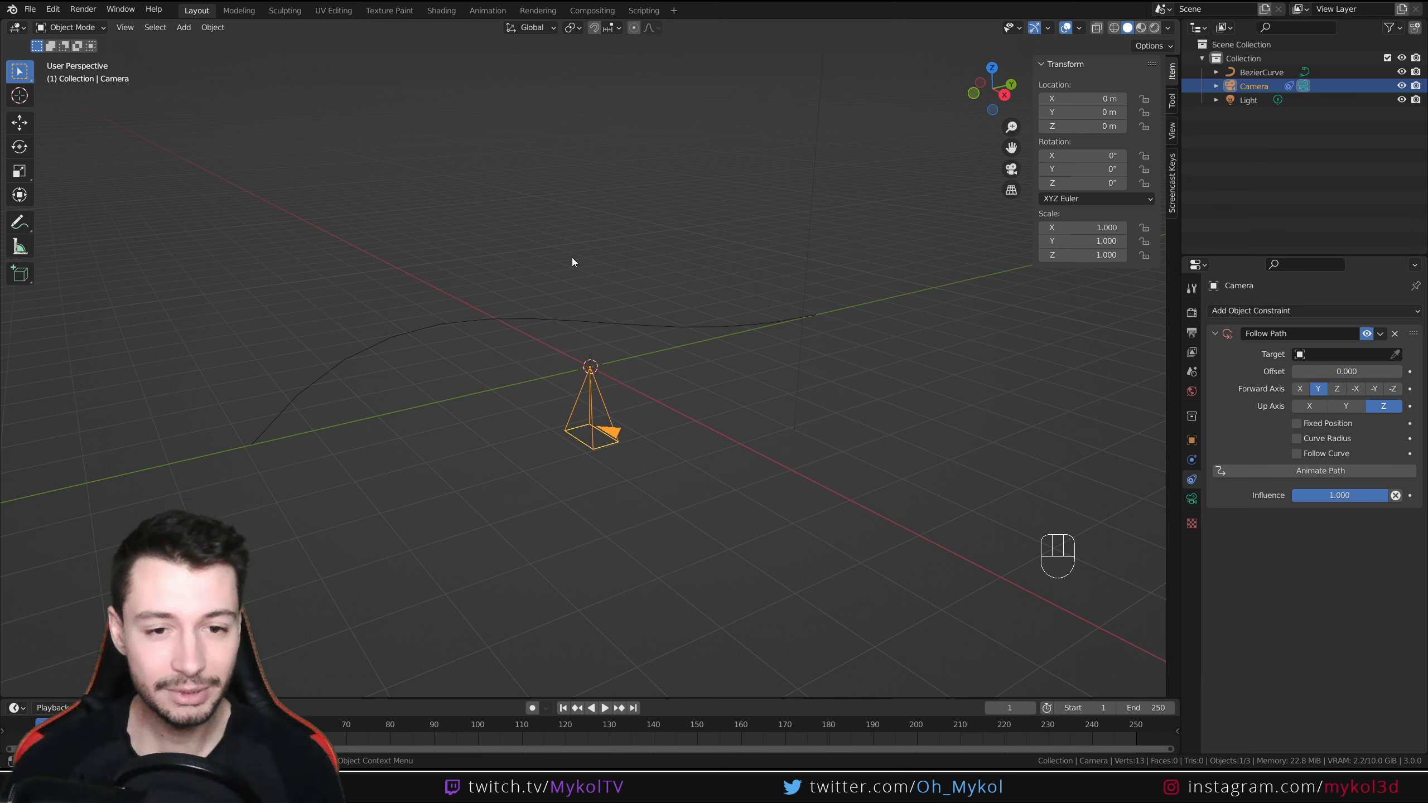
# Step: Turn on the Z axis line in the viewport overlays, with the camera selected
pyautogui.click(620, 327)
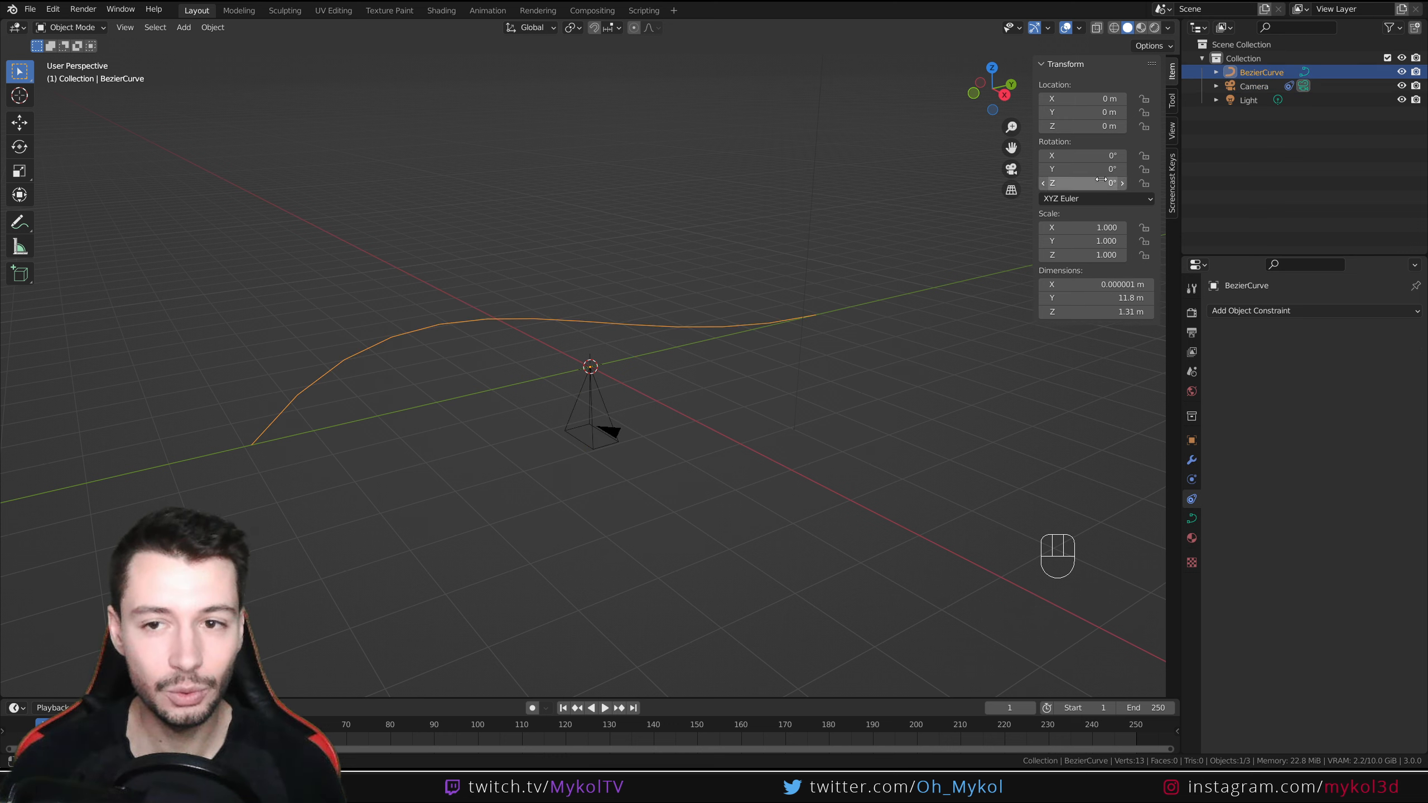
pyautogui.click(599, 389)
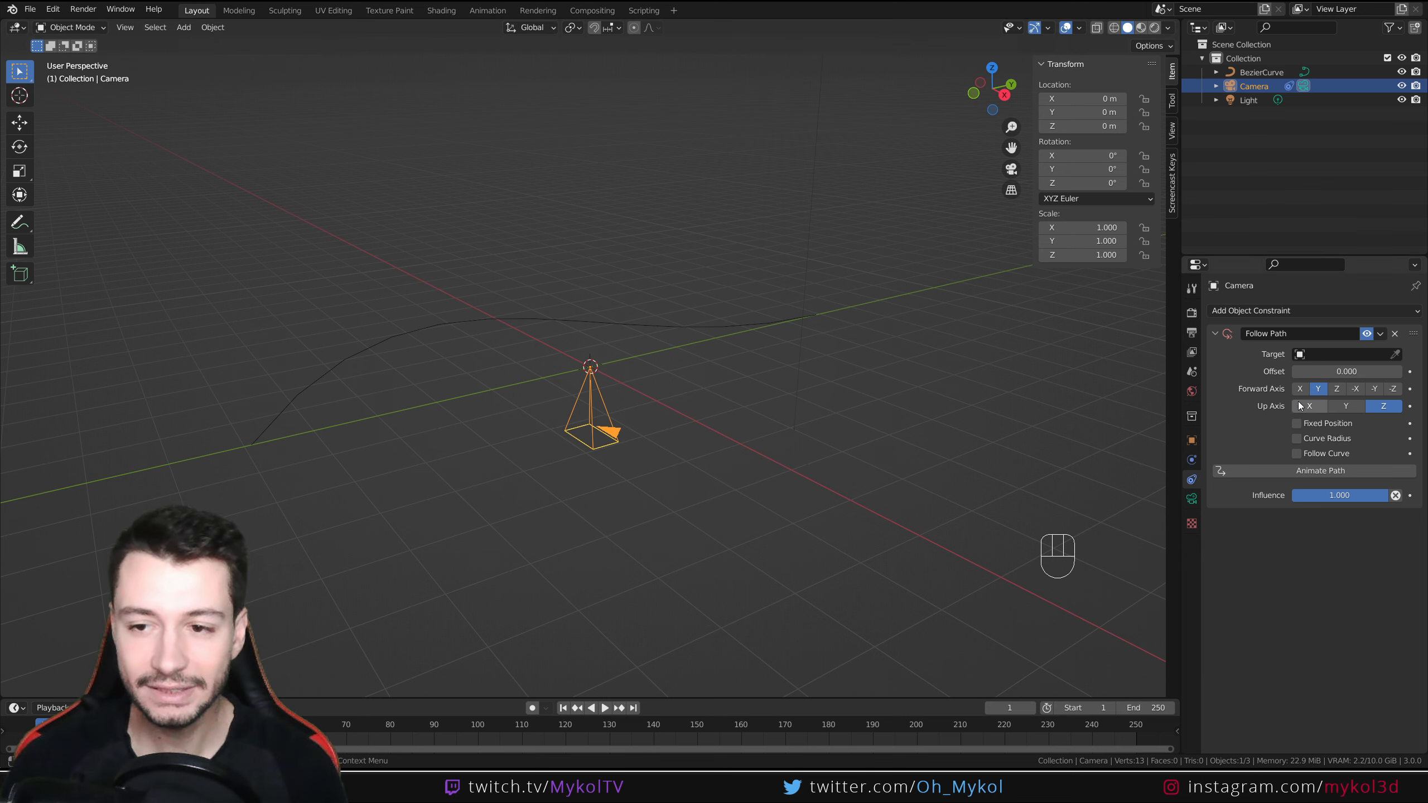
pyautogui.scroll(3, 562, 360)
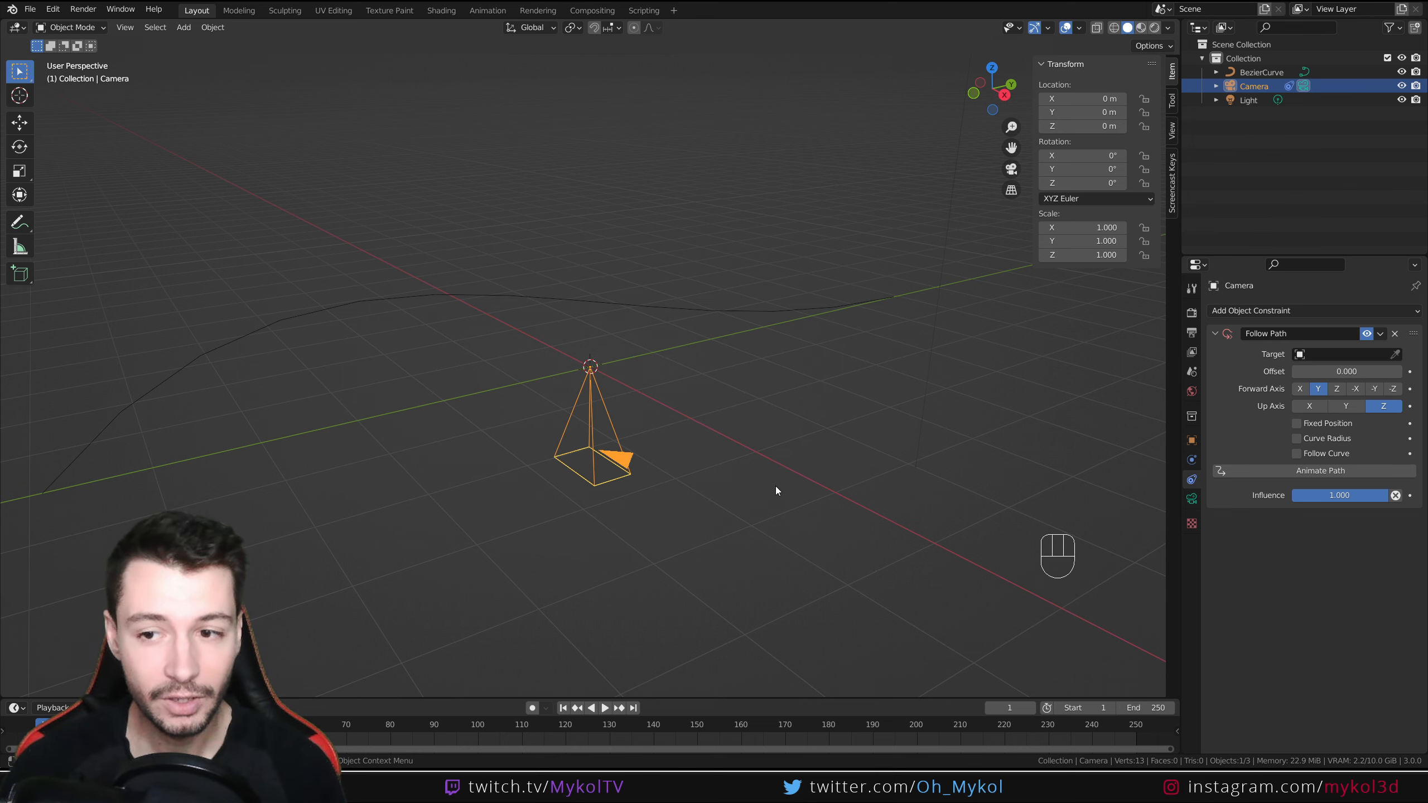
pyautogui.moveTo(775, 487); pyautogui.dragTo(772, 480, button='middle')
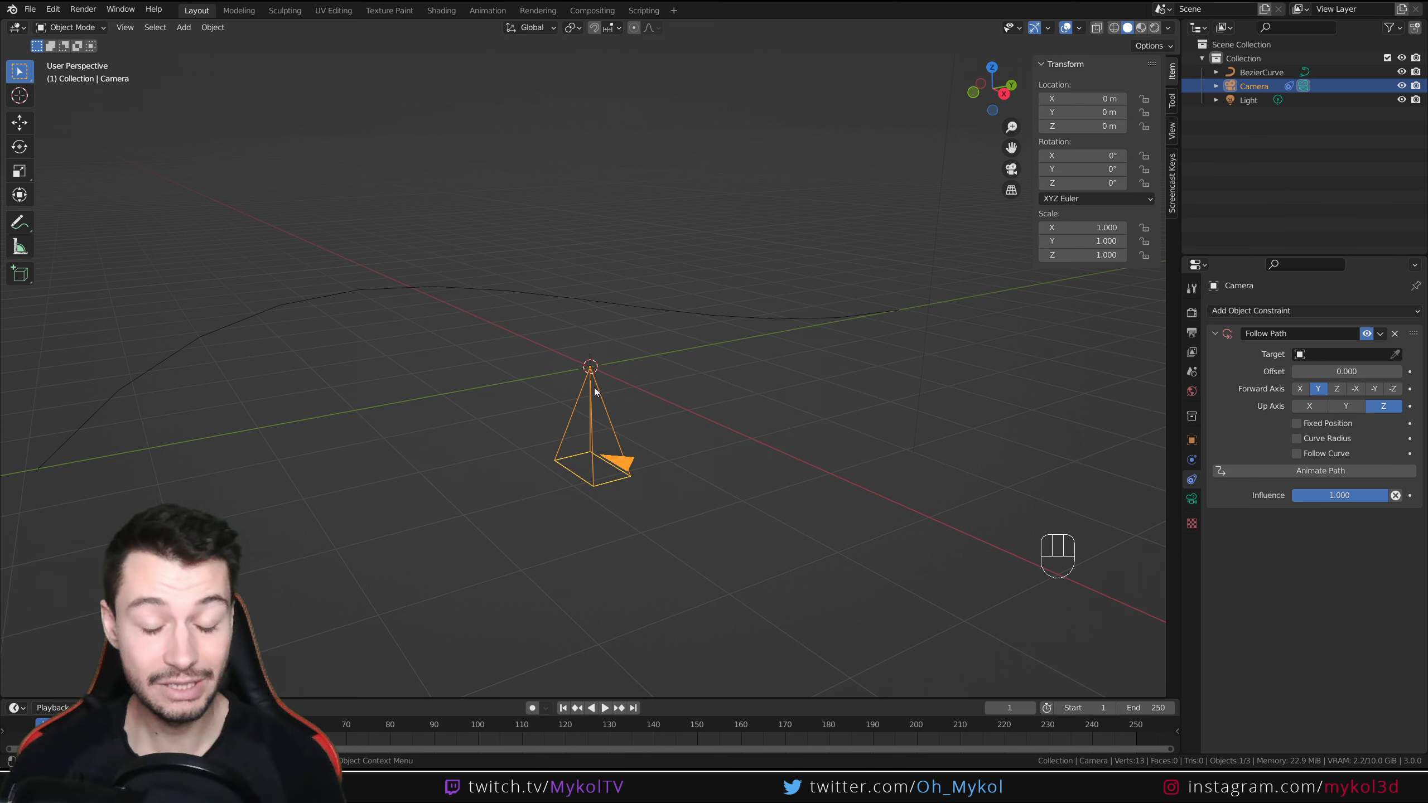
pyautogui.moveTo(589, 530); pyautogui.dragTo(658, 426, button='middle')
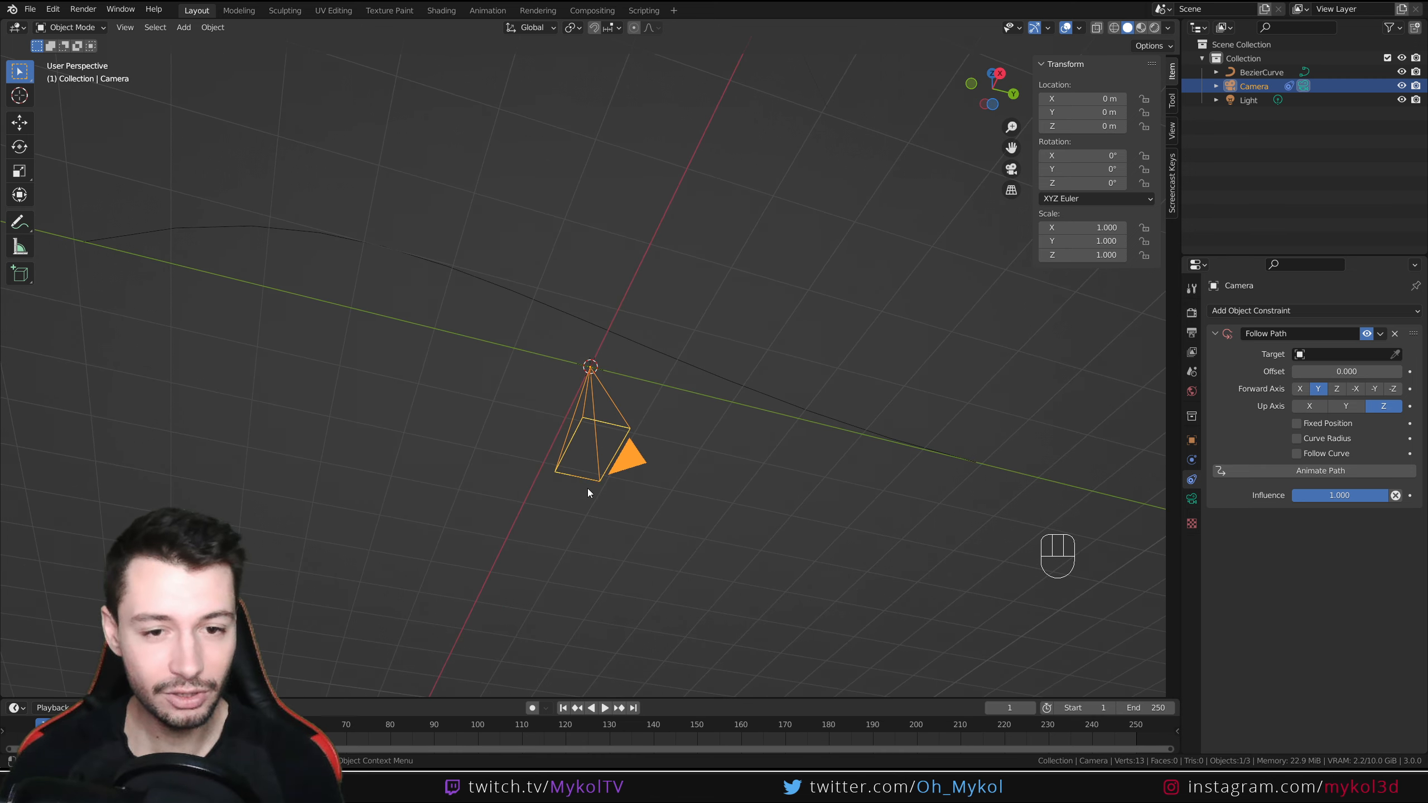
pyautogui.moveTo(587, 489); pyautogui.dragTo(630, 394, button='middle')
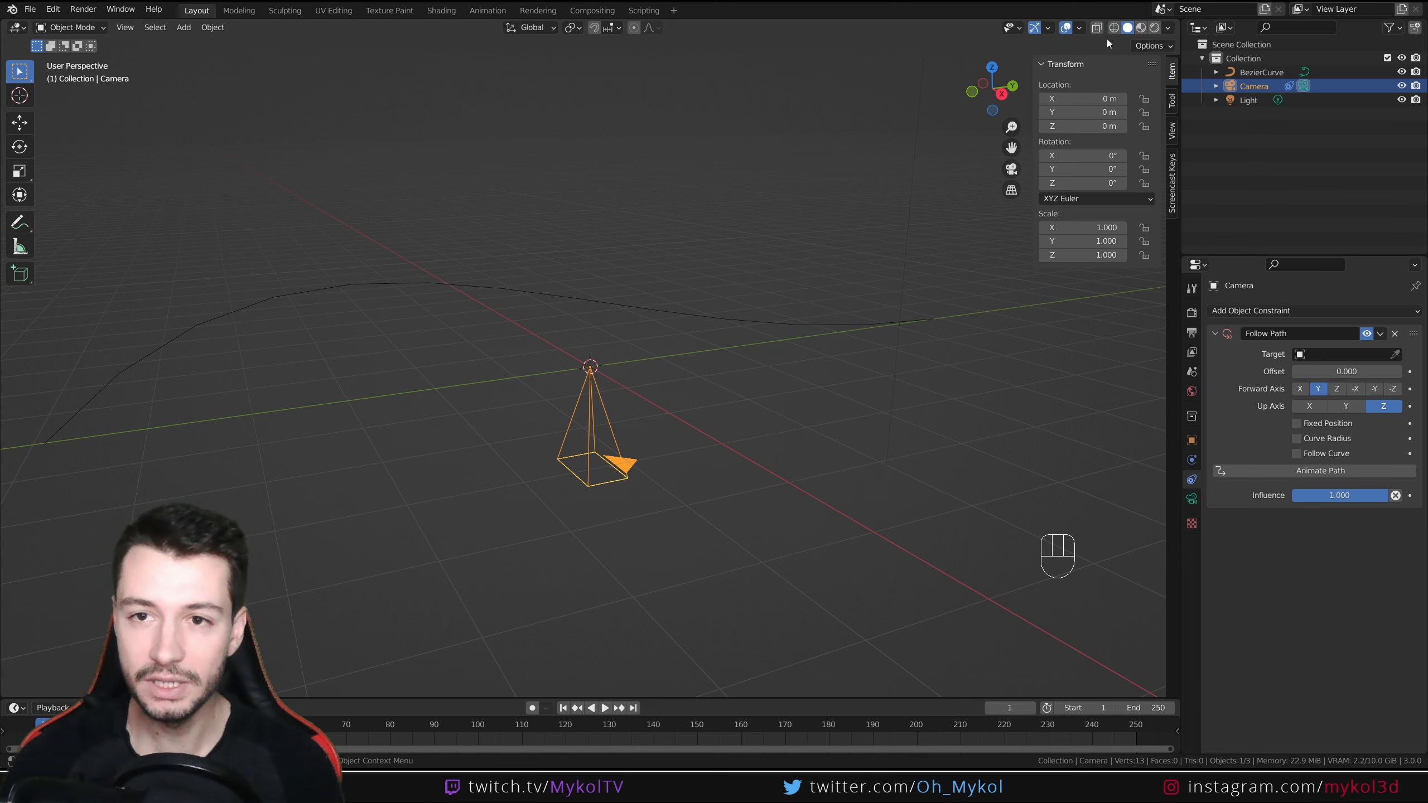
pyautogui.click(1079, 28)
pyautogui.click(1154, 93)
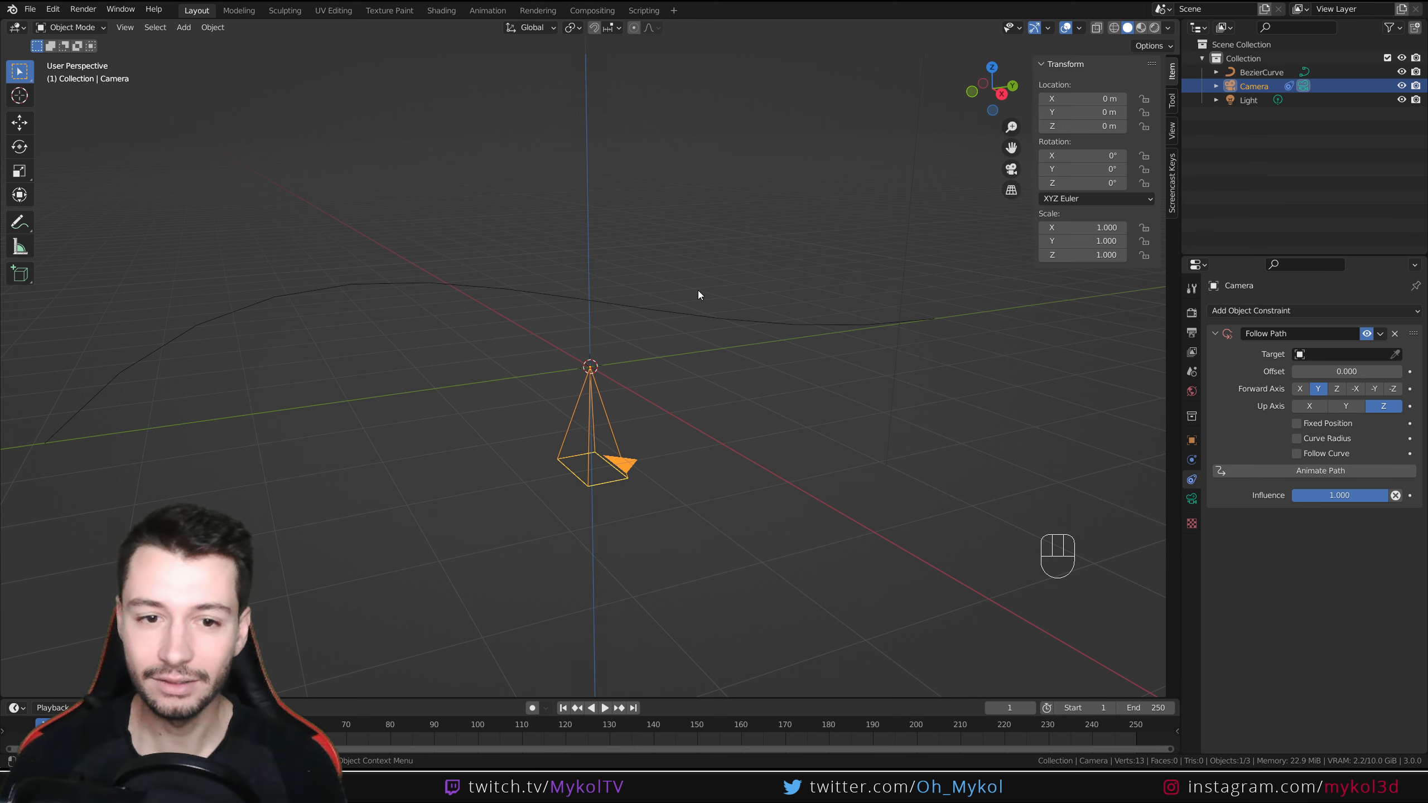
# Step: Set the Follow Path constraint's forward axis to -Z to match the camera's viewing direction
pyautogui.moveTo(674, 405); pyautogui.dragTo(596, 370, button='middle')
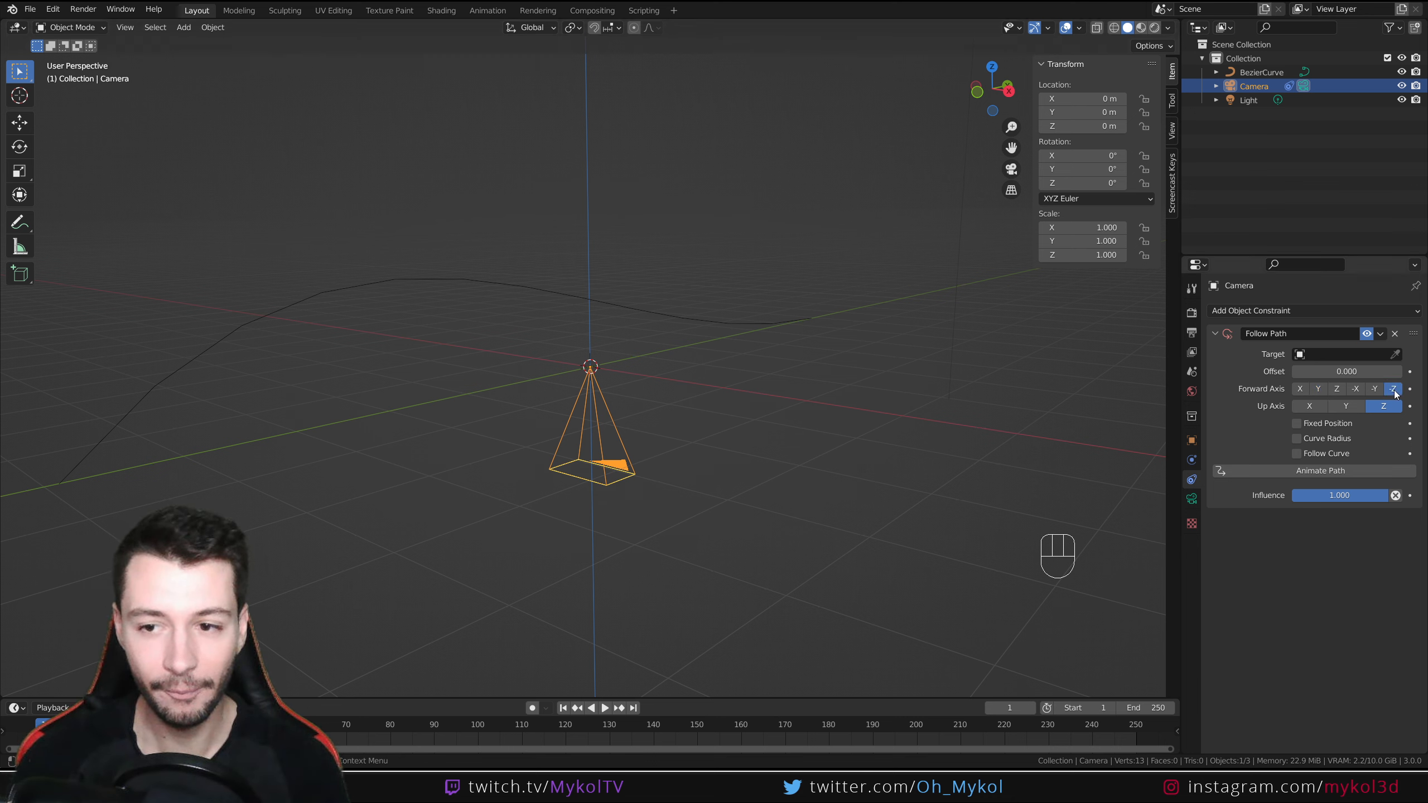
pyautogui.moveTo(708, 453); pyautogui.dragTo(592, 454, button='middle')
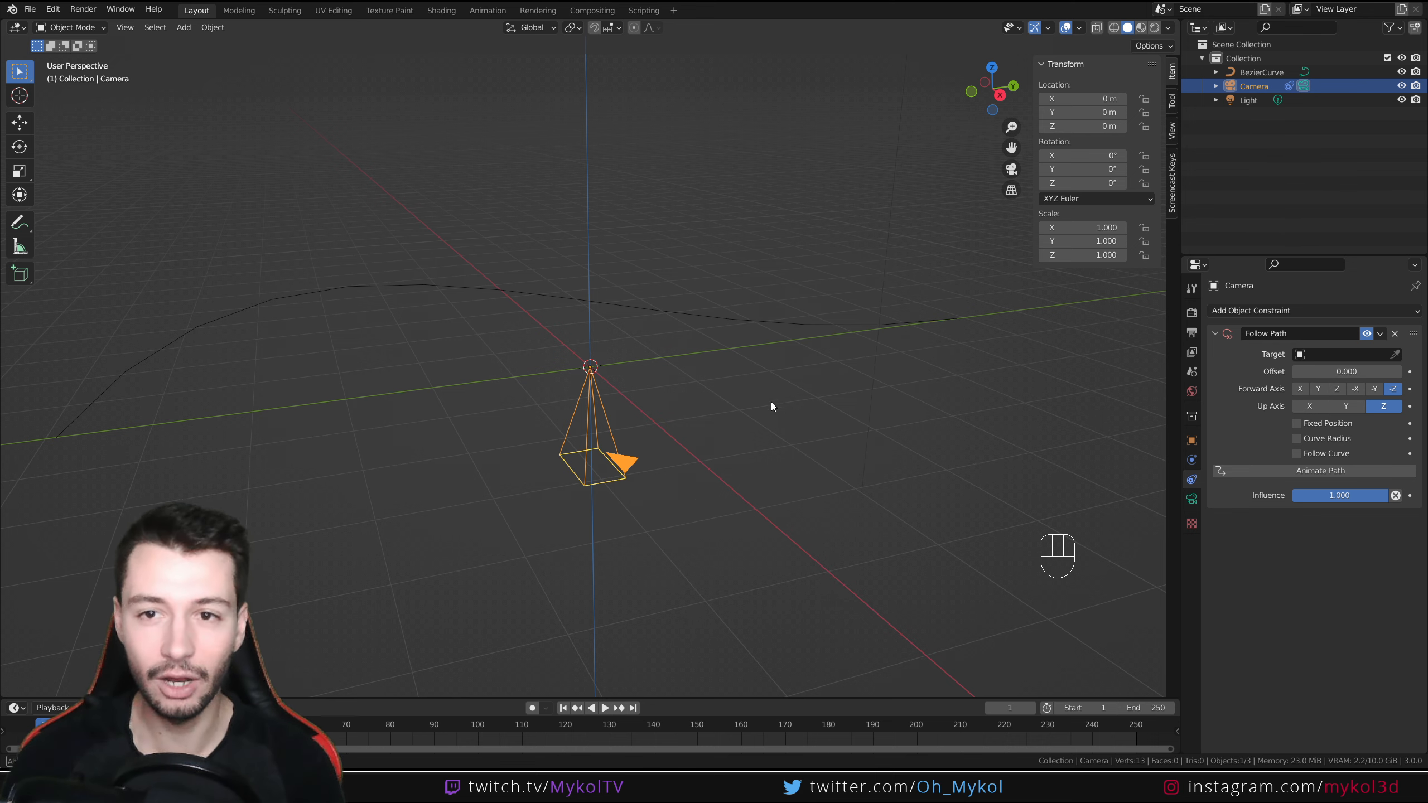
pyautogui.moveTo(772, 406); pyautogui.dragTo(808, 394, button='middle')
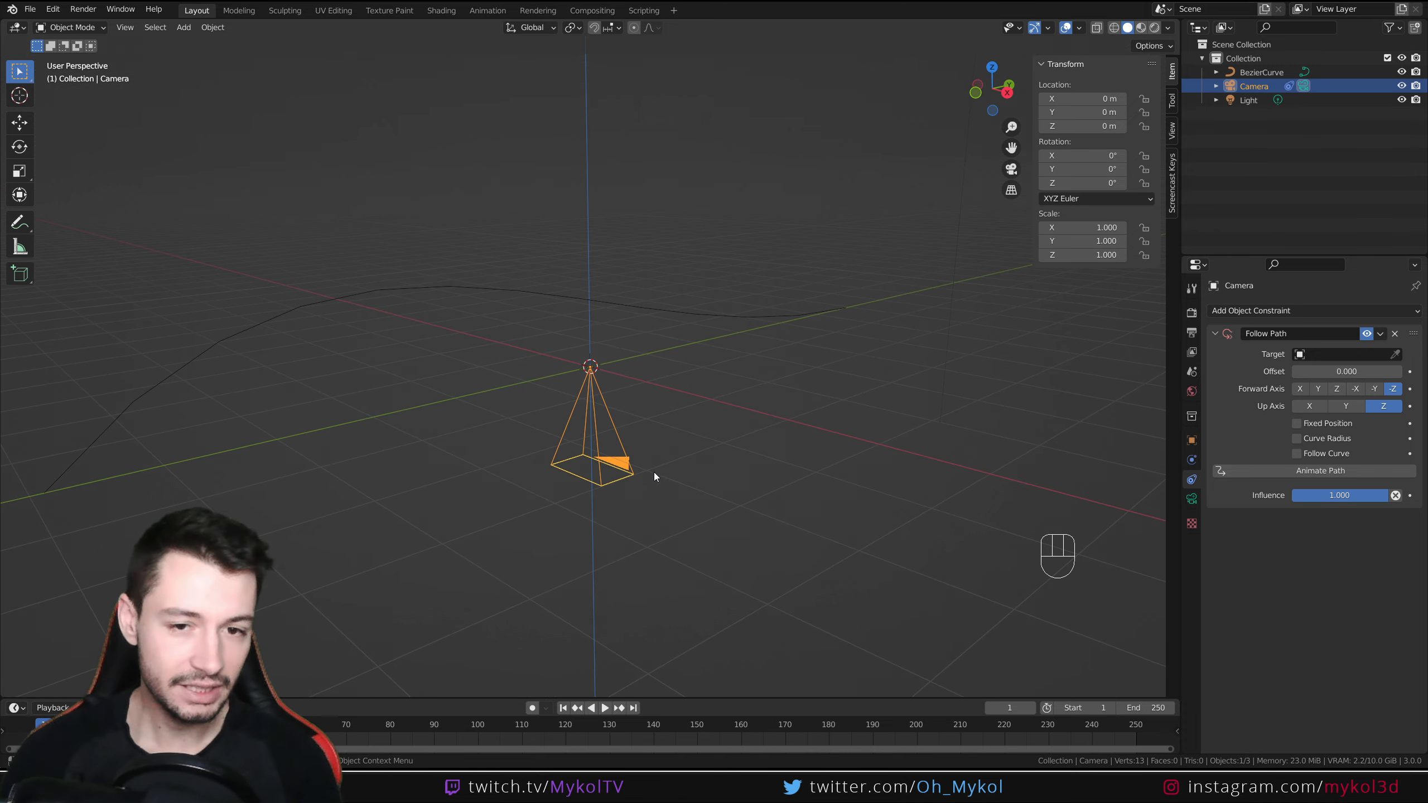
pyautogui.moveTo(708, 527); pyautogui.dragTo(724, 432, button='middle')
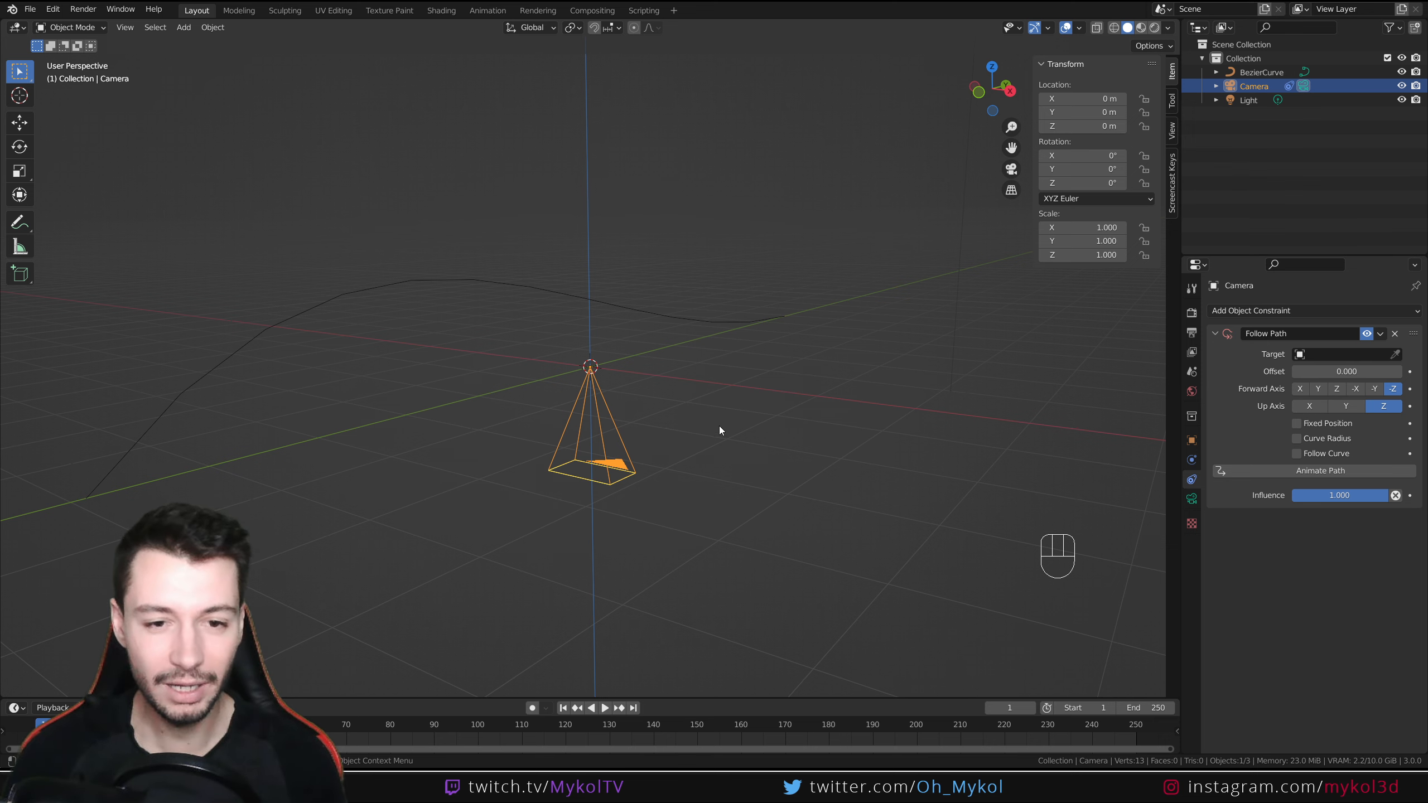
pyautogui.moveTo(720, 430); pyautogui.dragTo(517, 425, button='middle')
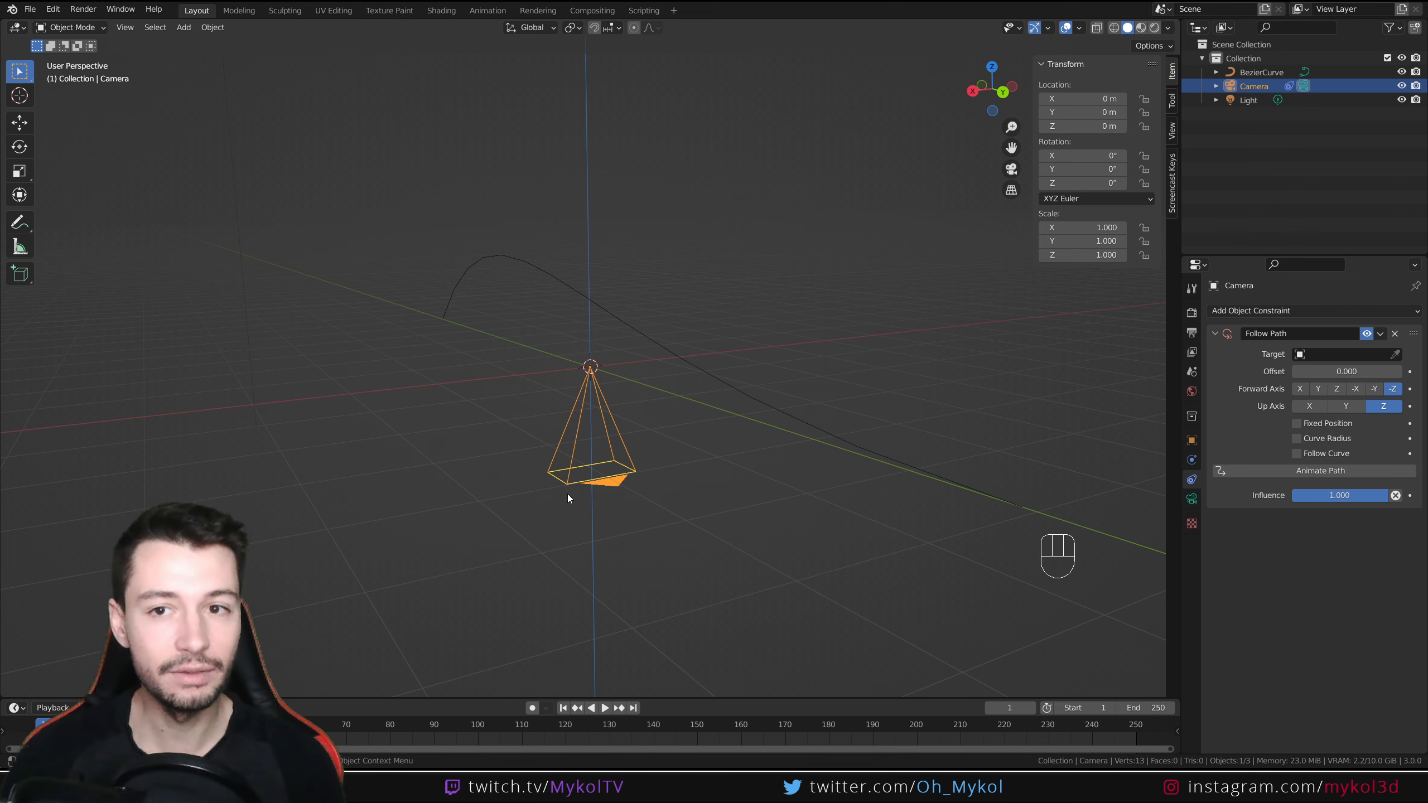
pyautogui.moveTo(567, 493); pyautogui.dragTo(790, 482, button='middle')
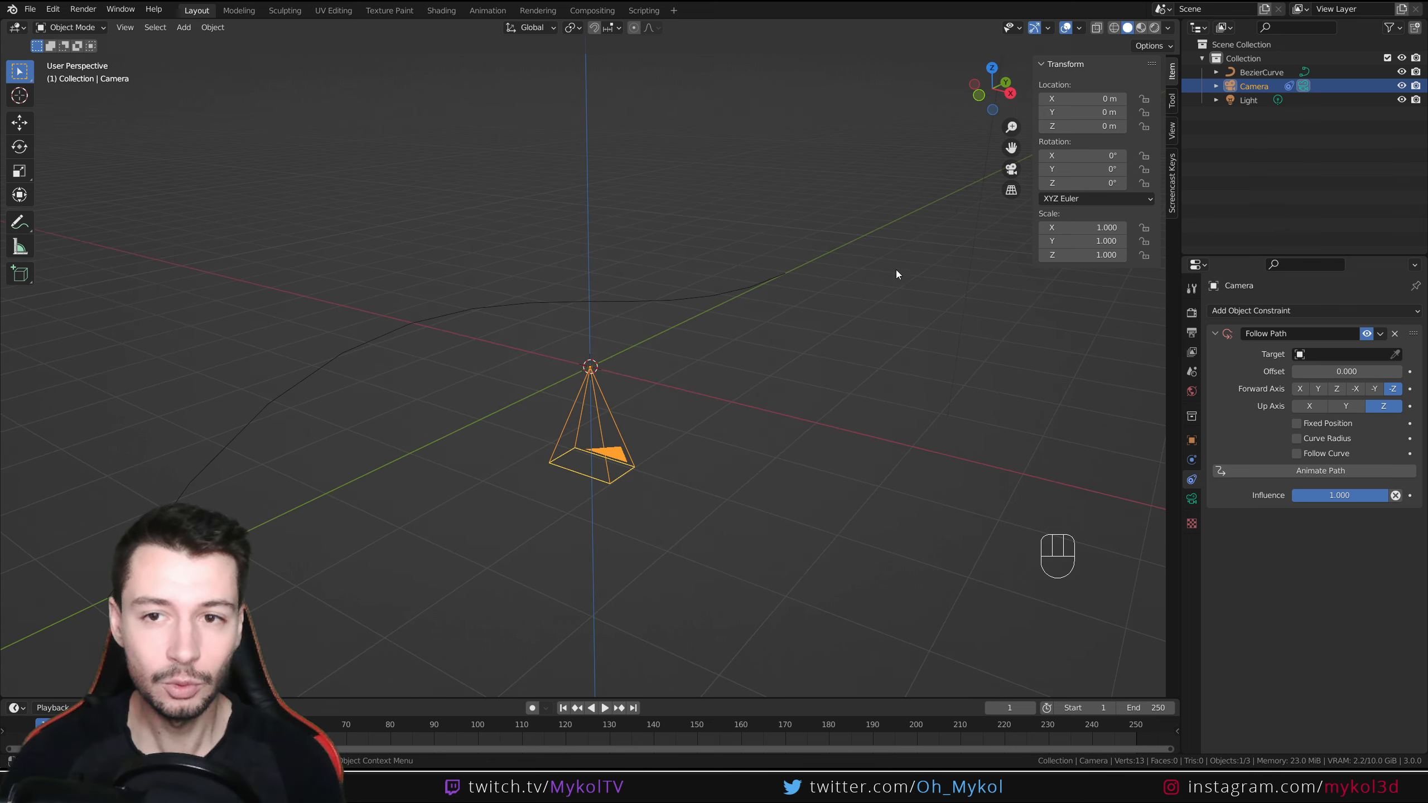
pyautogui.moveTo(895, 274); pyautogui.dragTo(1026, 107, button='middle')
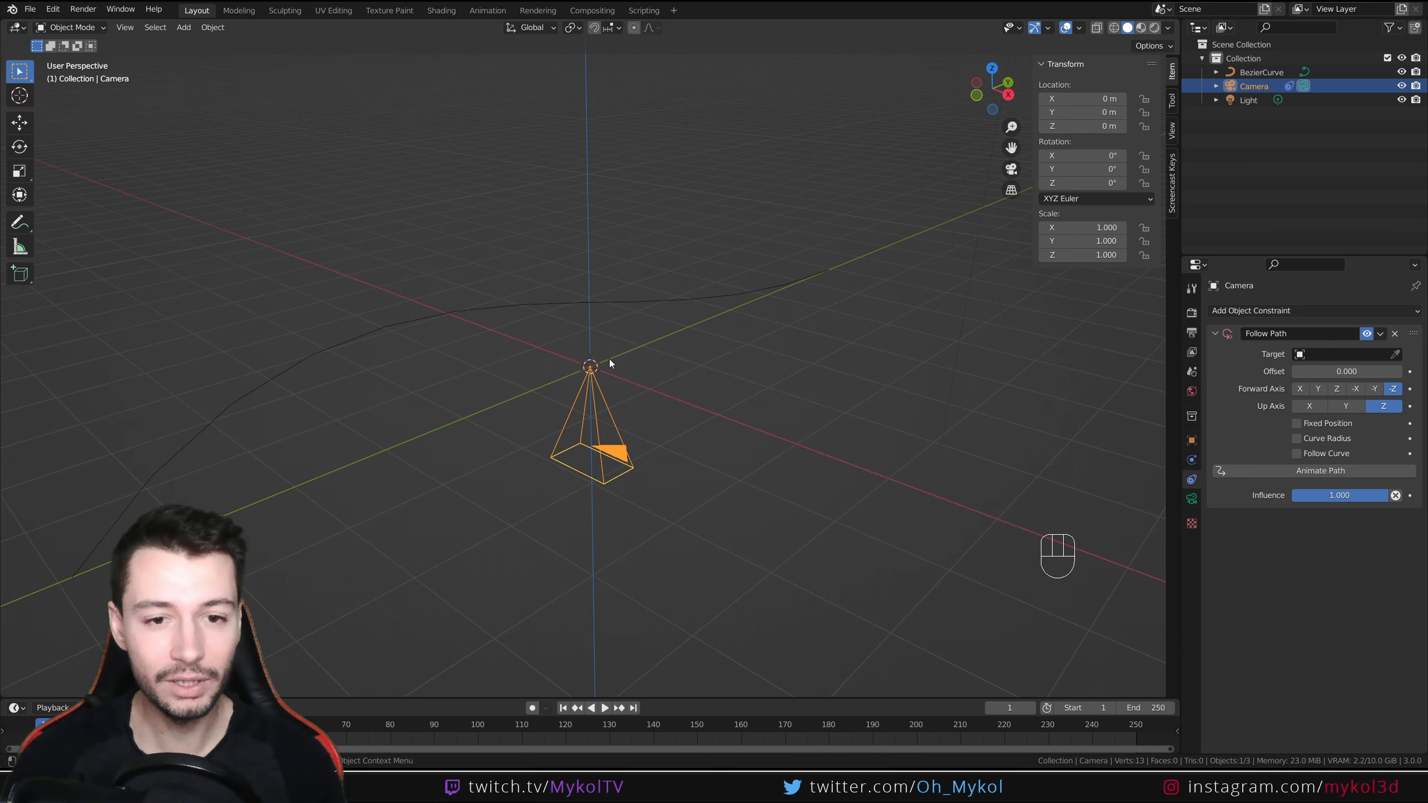
pyautogui.moveTo(600, 364)
pyautogui.mouseDown()
pyautogui.moveTo(819, 230)
pyautogui.moveTo(806, 232)
pyautogui.moveTo(848, 165)
pyautogui.mouseUp()
pyautogui.hotkey('ctrl', 'z')
pyautogui.hotkey('ctrl', 'z')
pyautogui.hotkey('ctrl', 'z')
pyautogui.hotkey('ctrl', 'z')
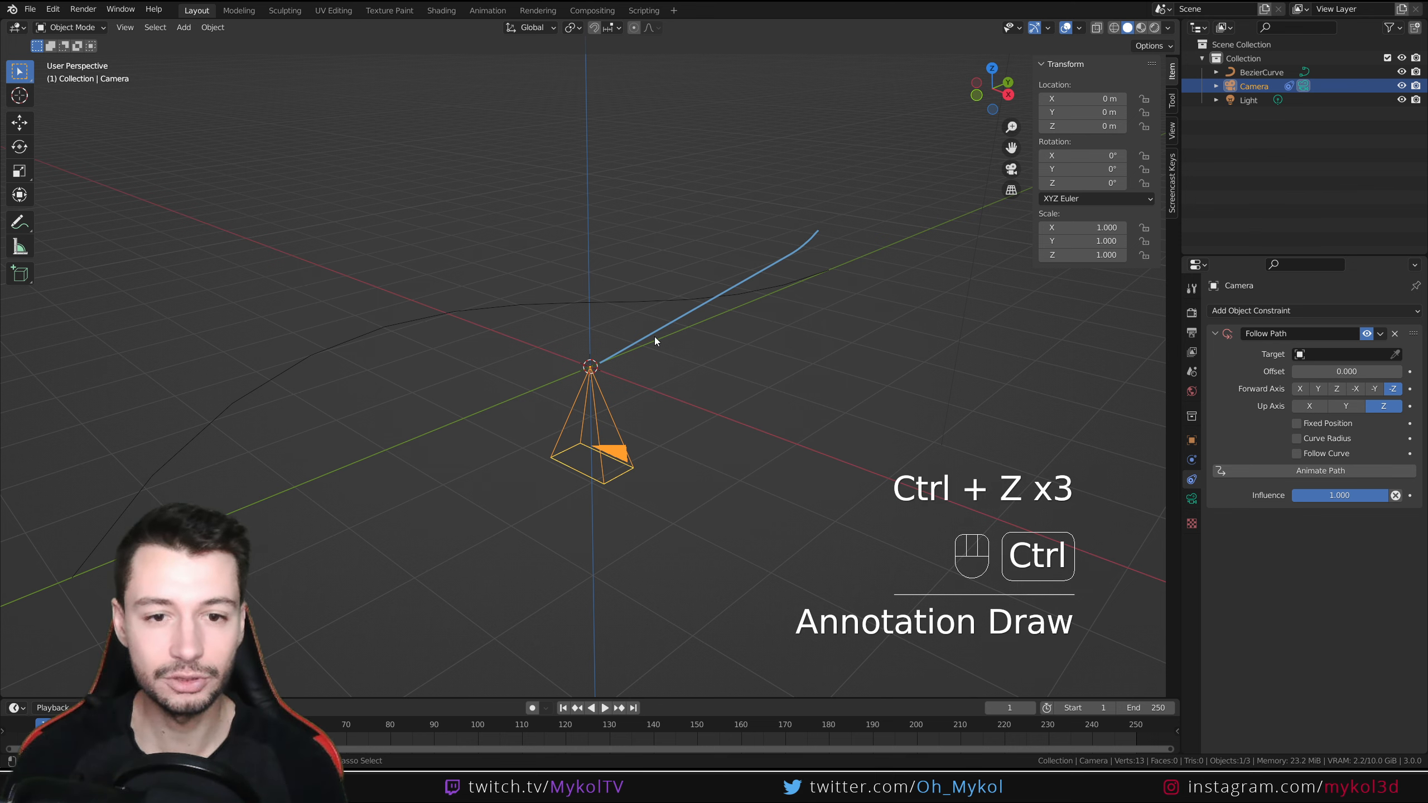
# Step: Configure the Follow Path constraint with Y as up axis, the Bezier curve as target and Follow Curve enabled
pyautogui.moveTo(658, 375); pyautogui.dragTo(596, 384, button='middle')
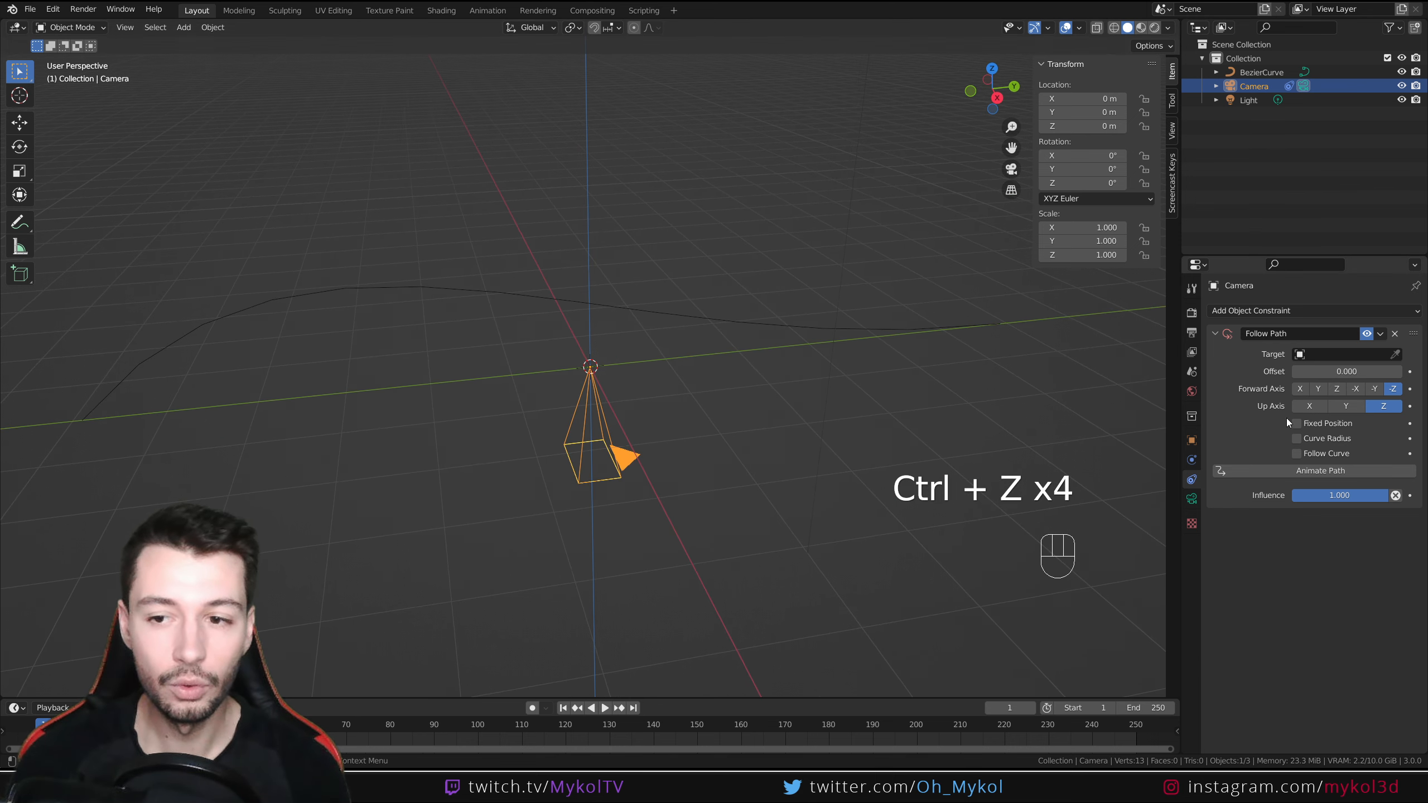
pyautogui.click(1346, 406)
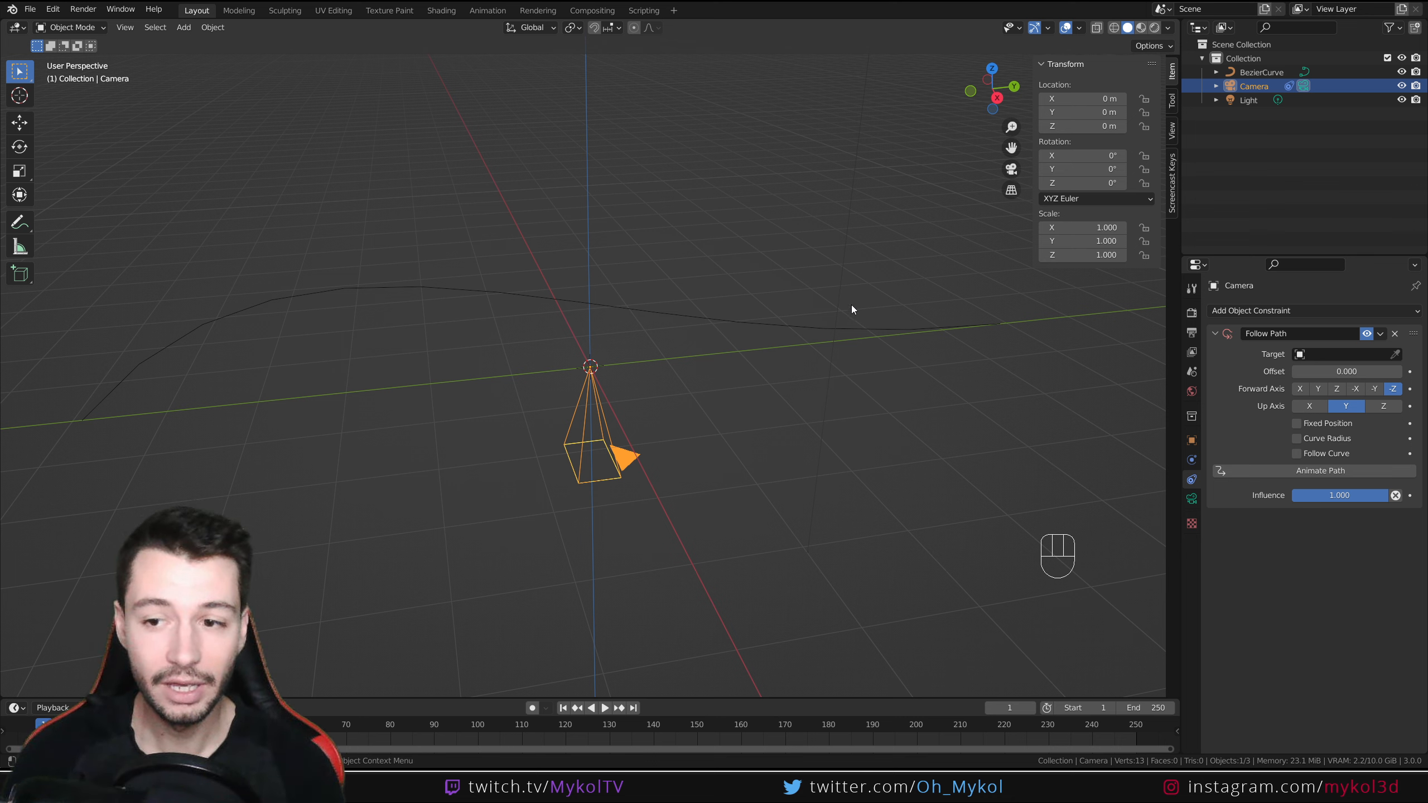
pyautogui.click(1395, 354)
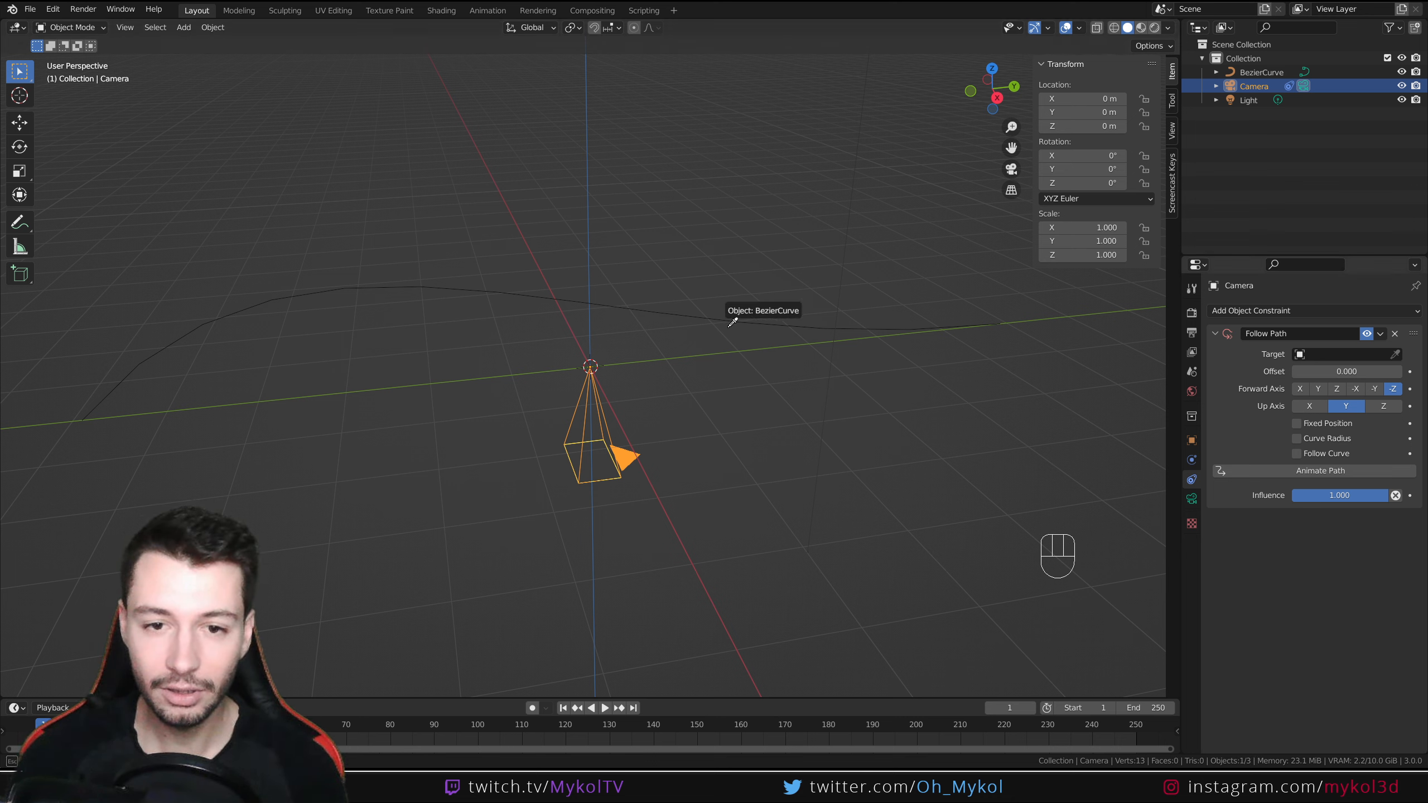
pyautogui.click(732, 323)
pyautogui.click(1296, 454)
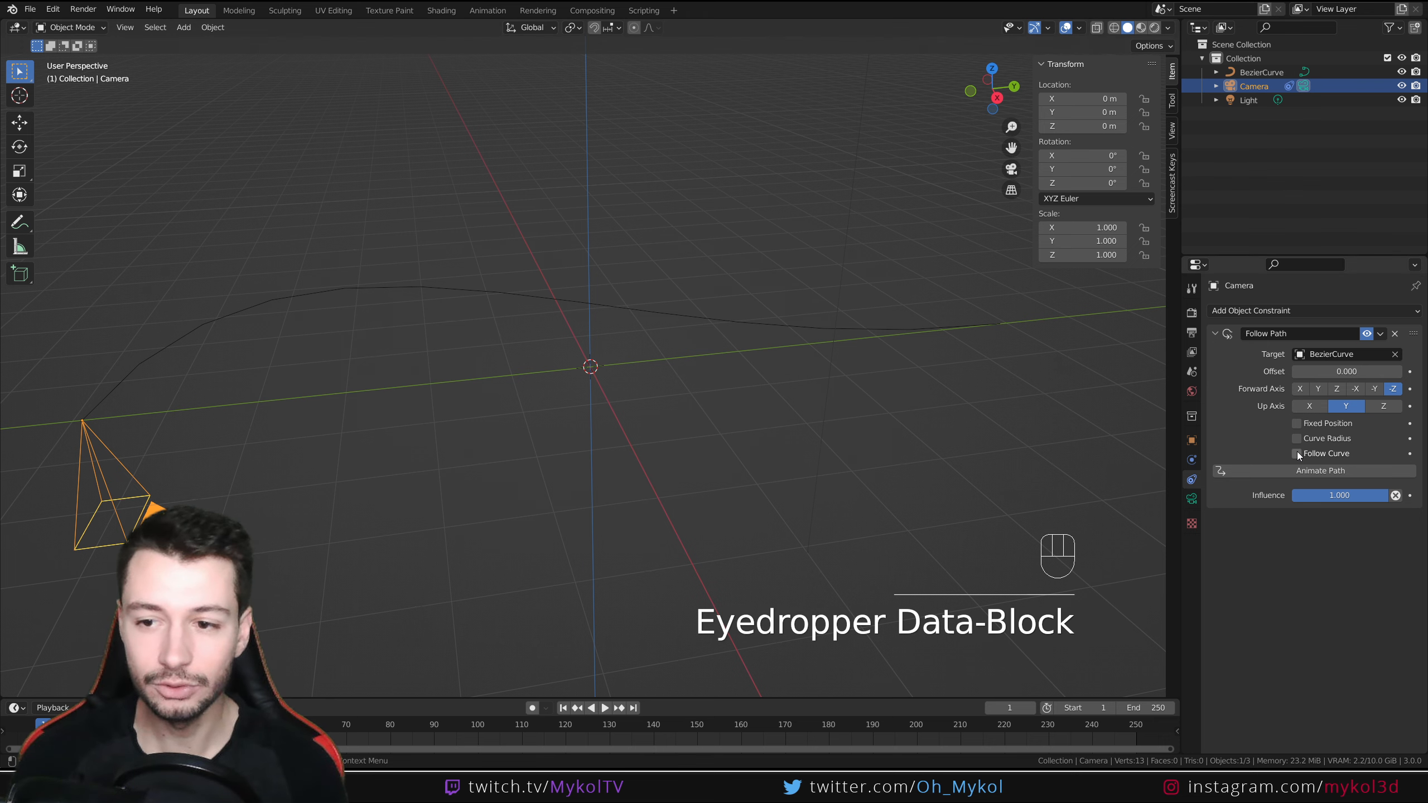
pyautogui.moveTo(956, 439); pyautogui.dragTo(494, 409, button='middle')
pyautogui.press('r')
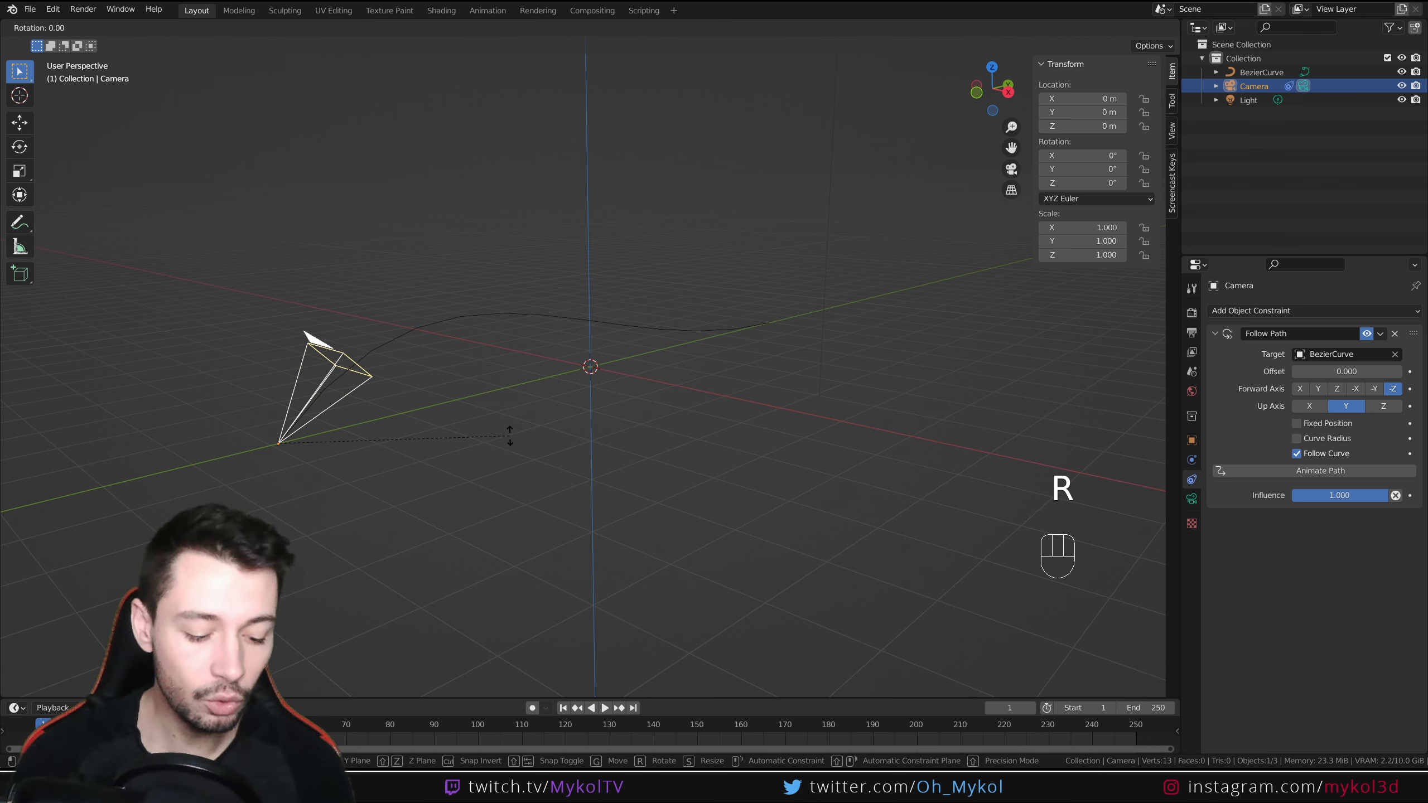
pyautogui.press('x')
pyautogui.press('x')
pyautogui.press('y')
pyautogui.press('z')
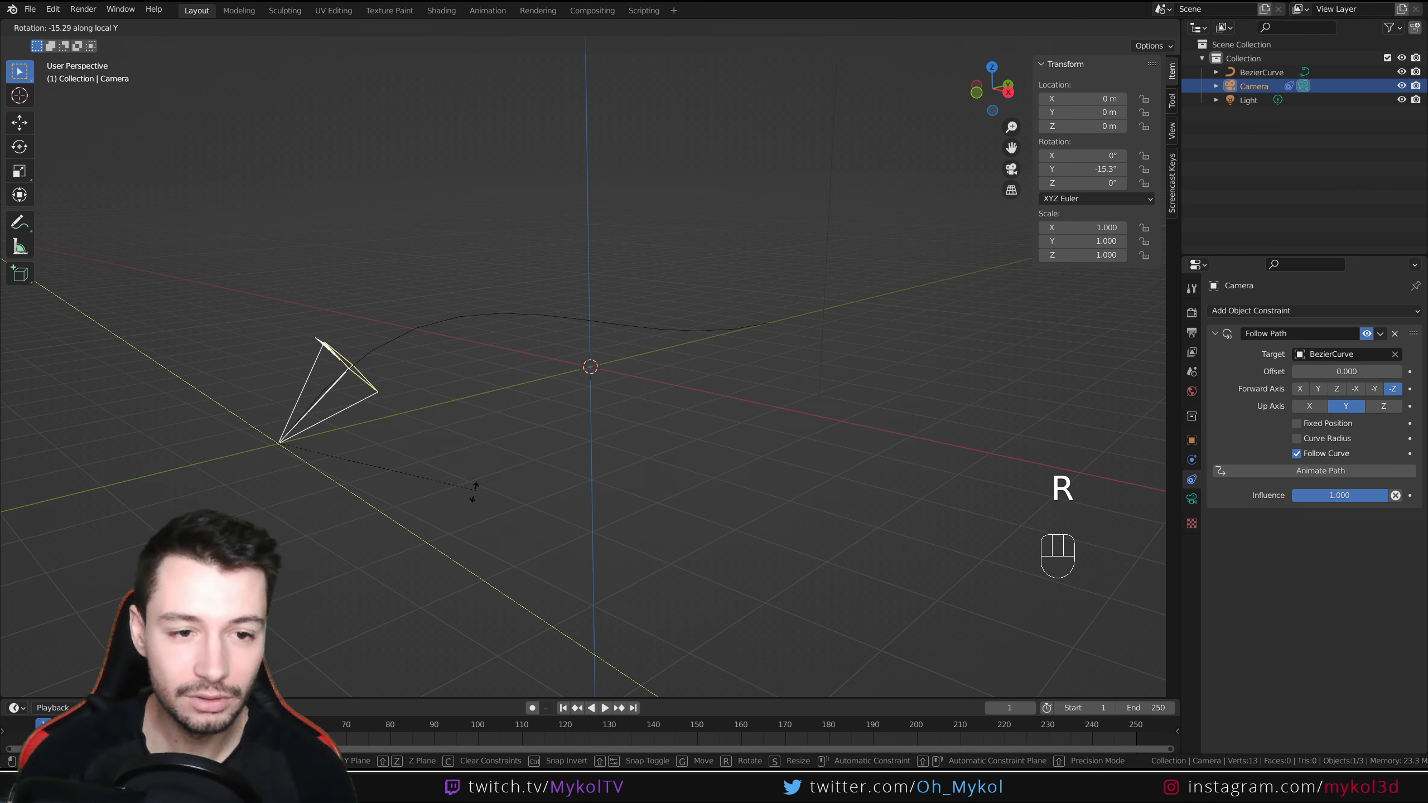
pyautogui.press('z')
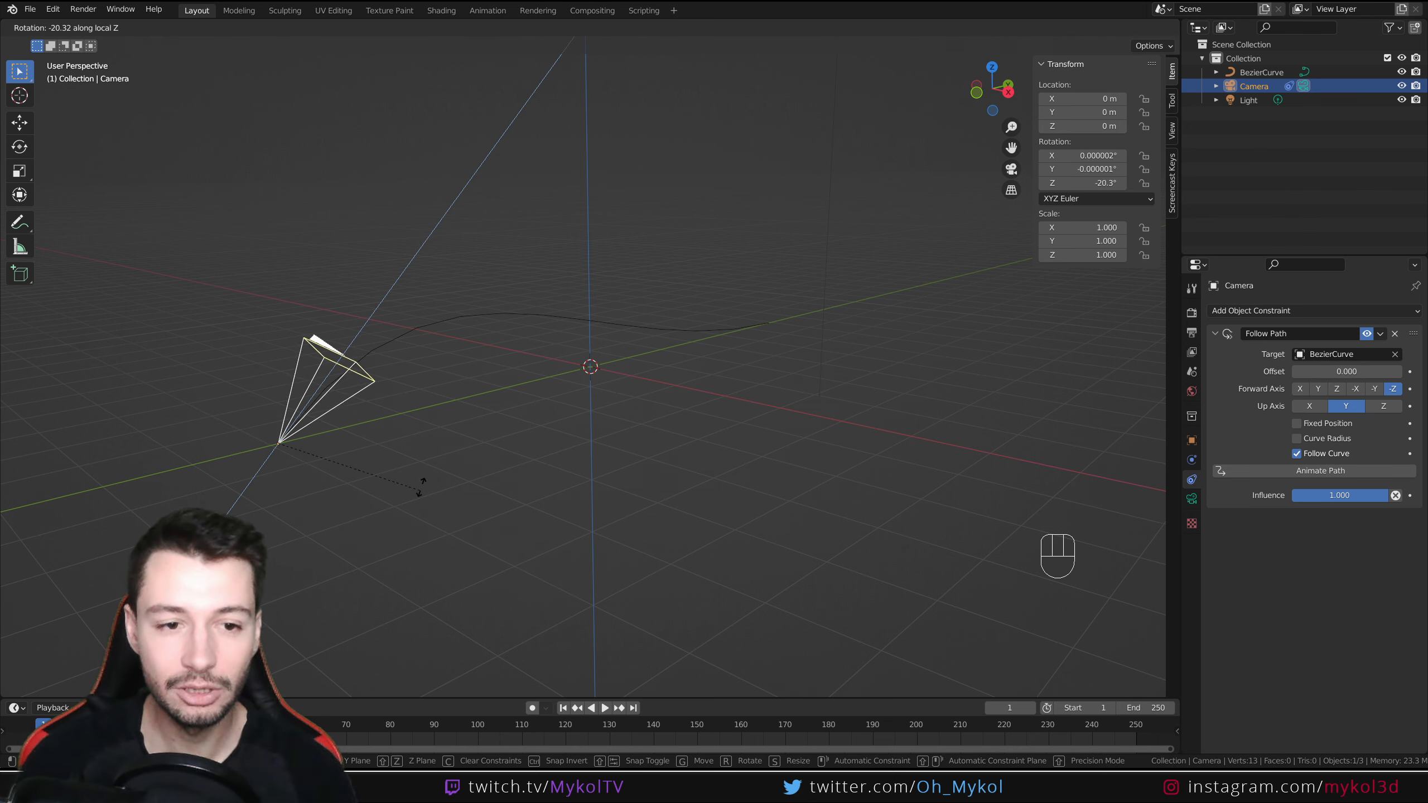
pyautogui.rightClick(426, 487)
pyautogui.moveTo(426, 487); pyautogui.dragTo(531, 475, button='middle')
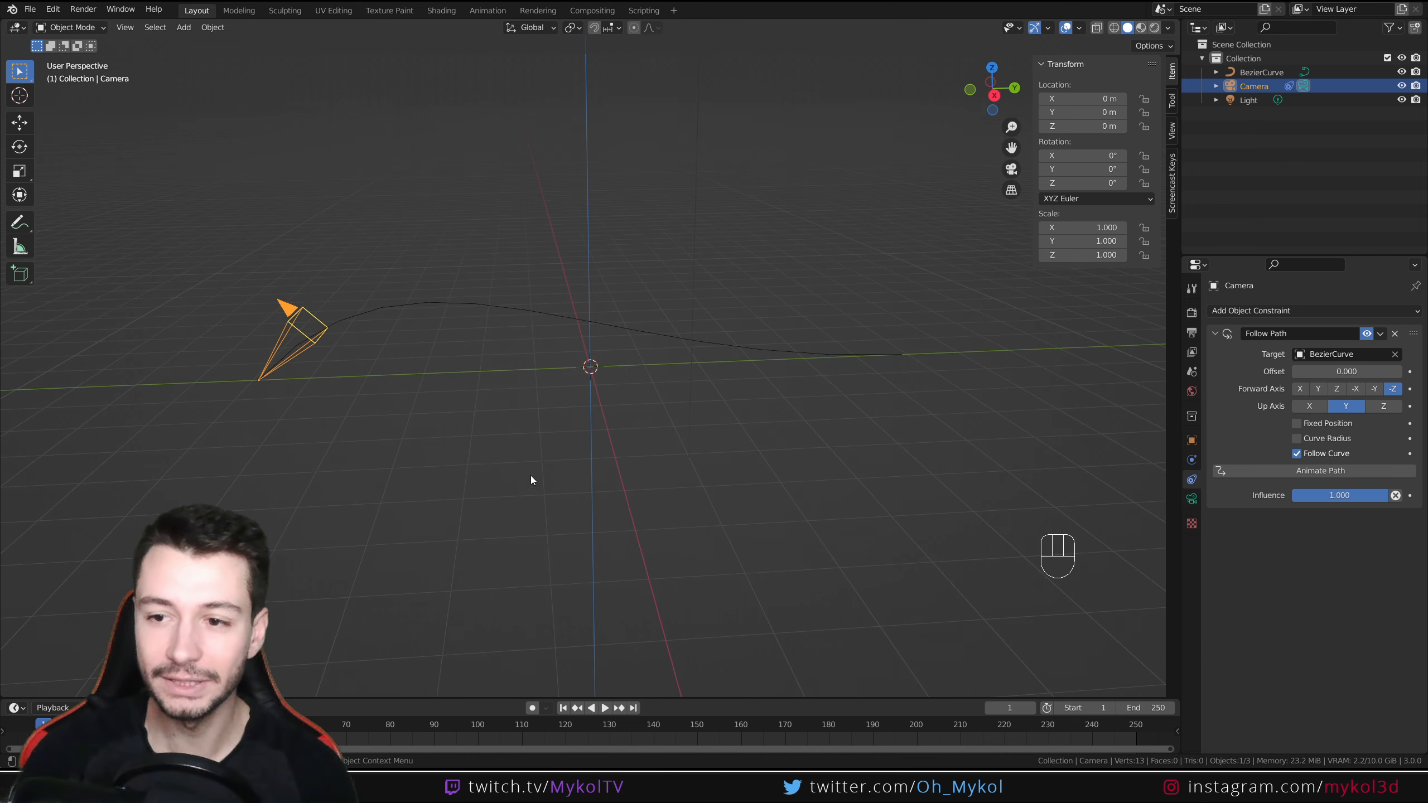
# Step: Try Z as the constraint's forward axis and Z and X as its up axis, returning to forward -Z and up Y
pyautogui.click(1339, 391)
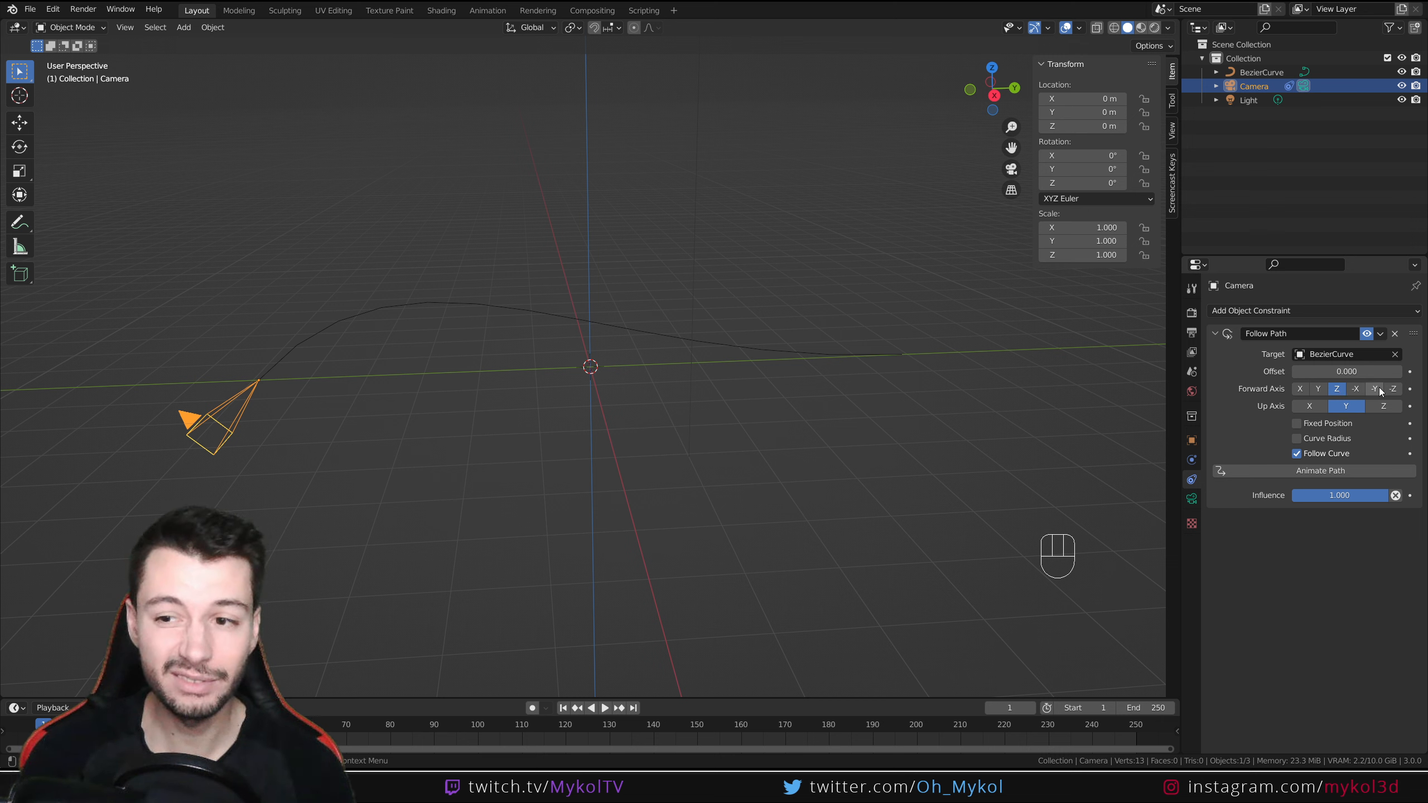
pyautogui.click(1394, 389)
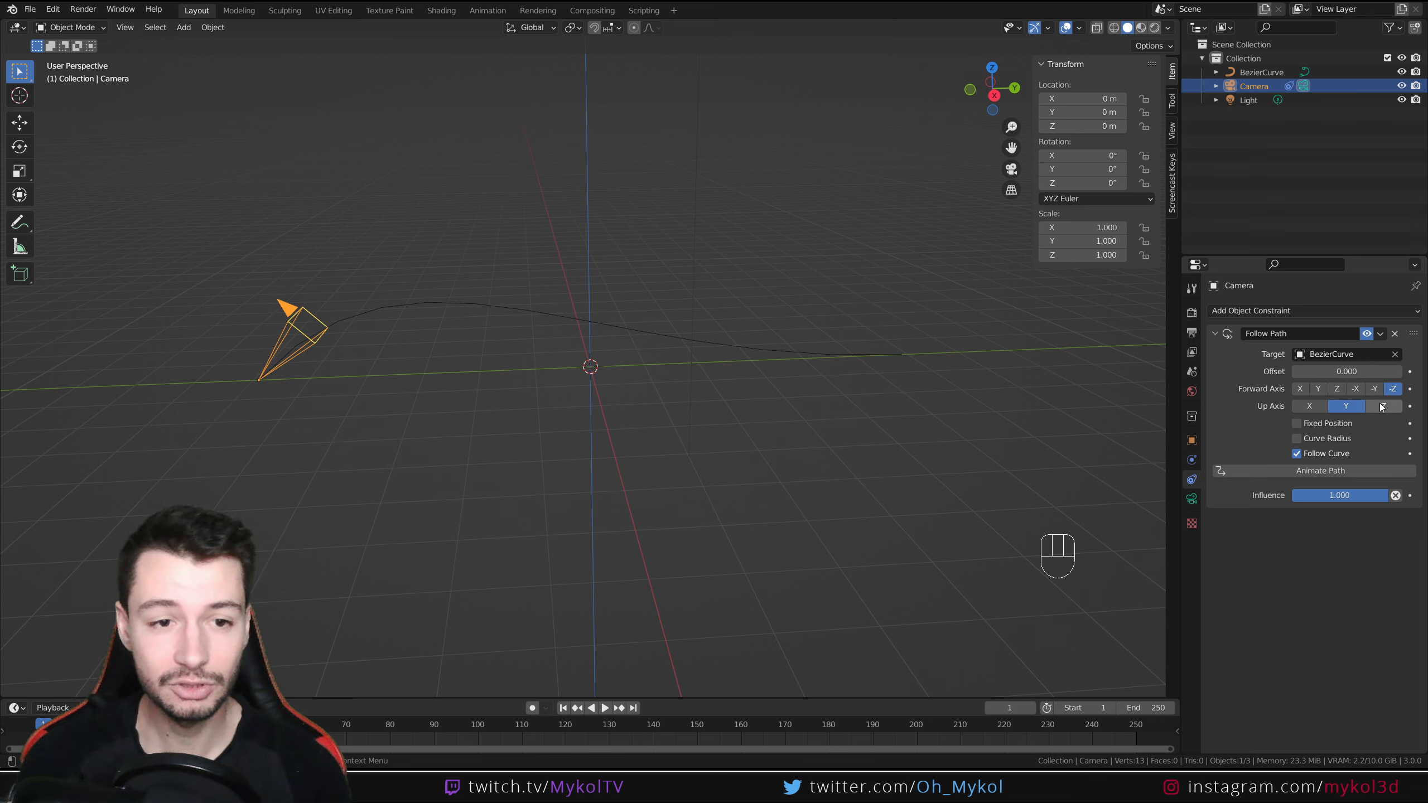
pyautogui.click(1383, 406)
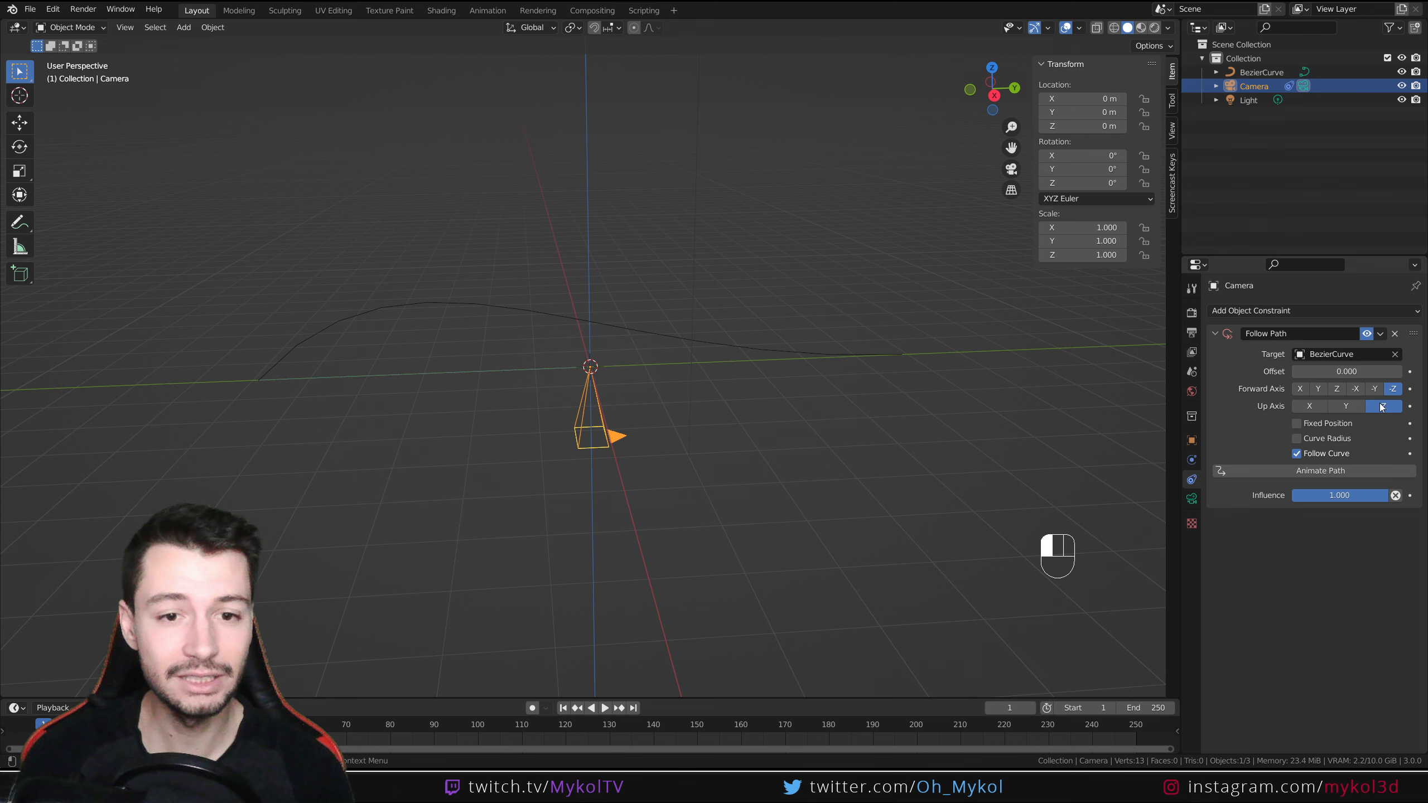
pyautogui.click(1305, 408)
pyautogui.moveTo(618, 420); pyautogui.dragTo(787, 427, button='middle')
pyautogui.click(1346, 406)
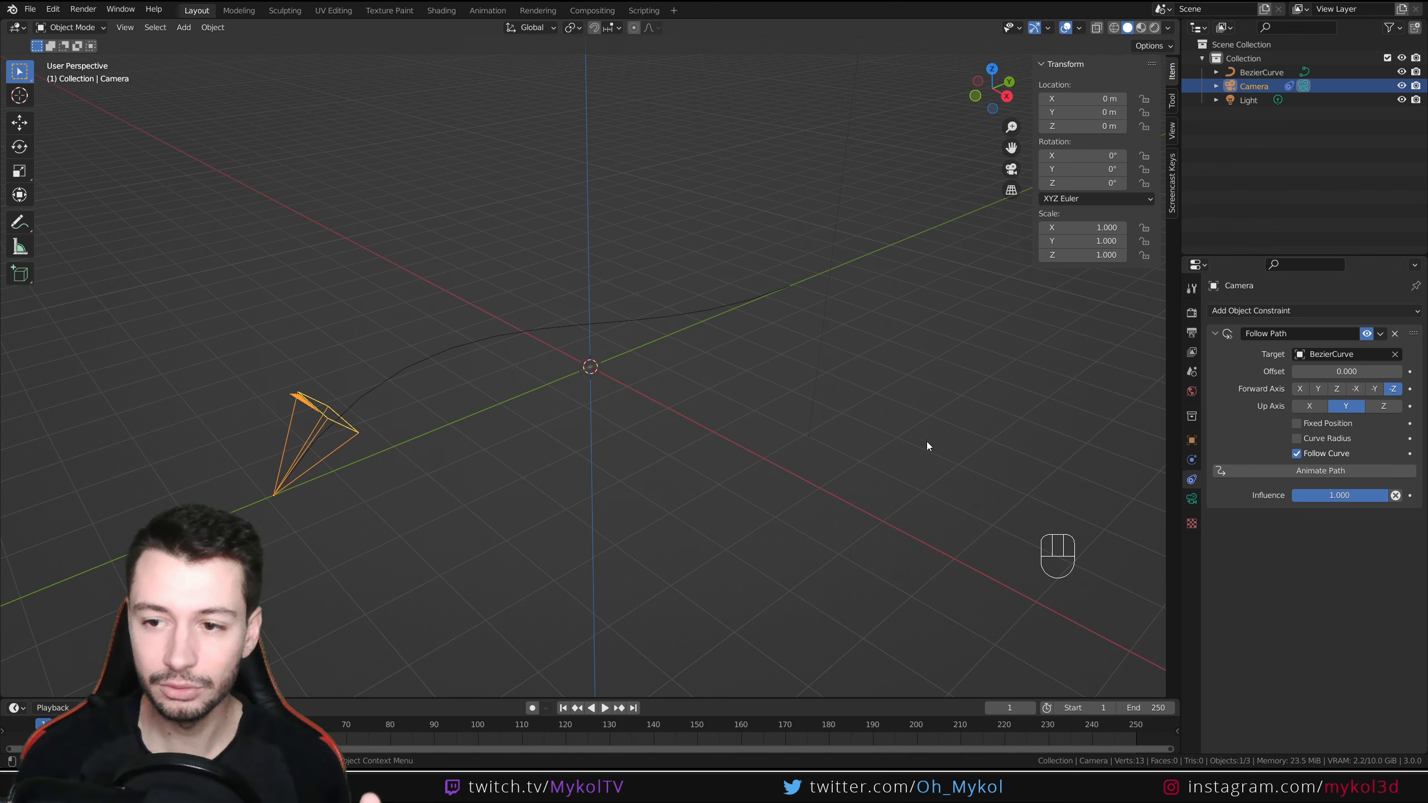
# Step: Shift the camera along the curve with a Follow Path offset of -0.300
pyautogui.moveTo(928, 447); pyautogui.dragTo(517, 468, button='middle')
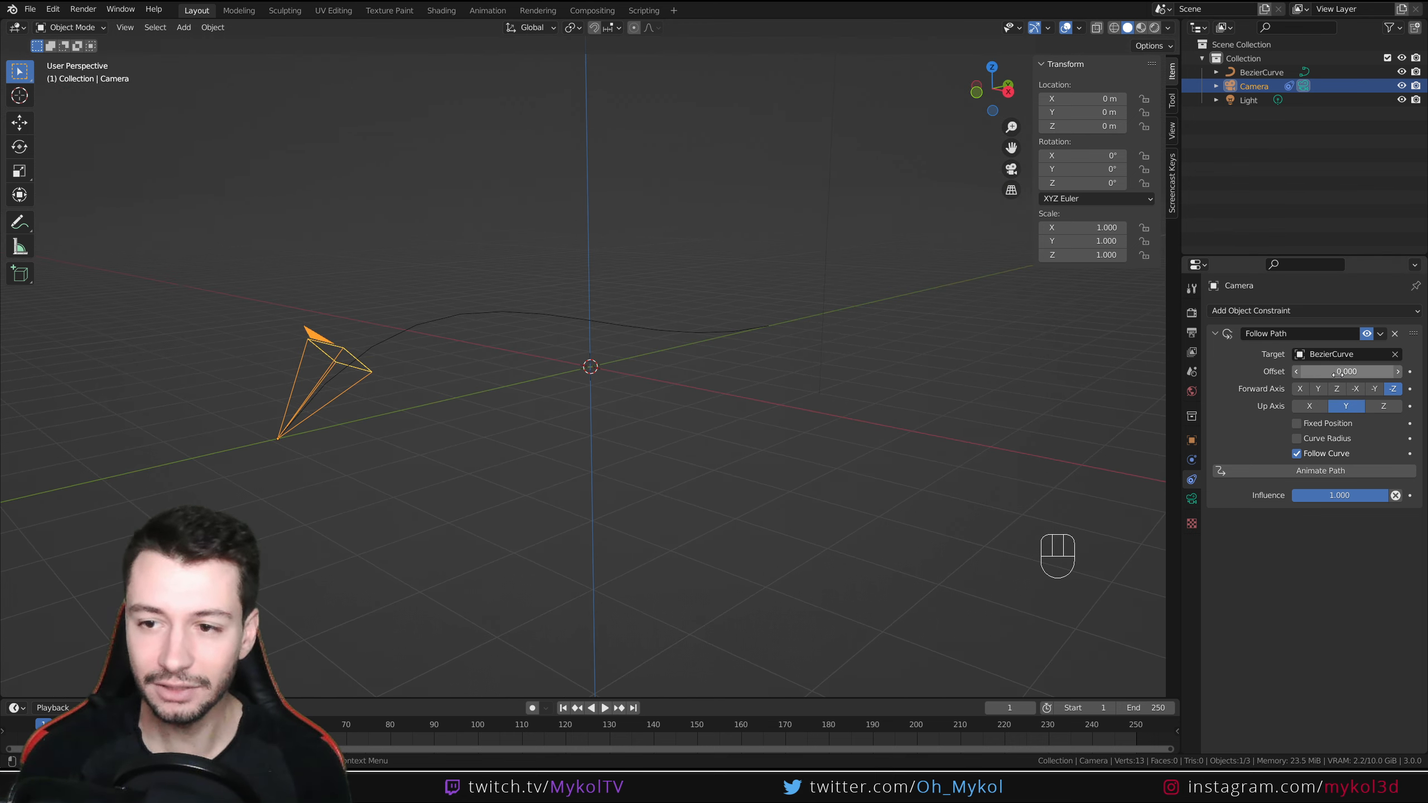
pyautogui.moveTo(1339, 373)
pyautogui.mouseDown()
pyautogui.moveTo(1223, 373)
pyautogui.moveTo(1346, 373)
pyautogui.mouseUp()
# Step: Turn the Outliner area into a second 3D viewport and enlarge it in width and height
pyautogui.click(1078, 27)
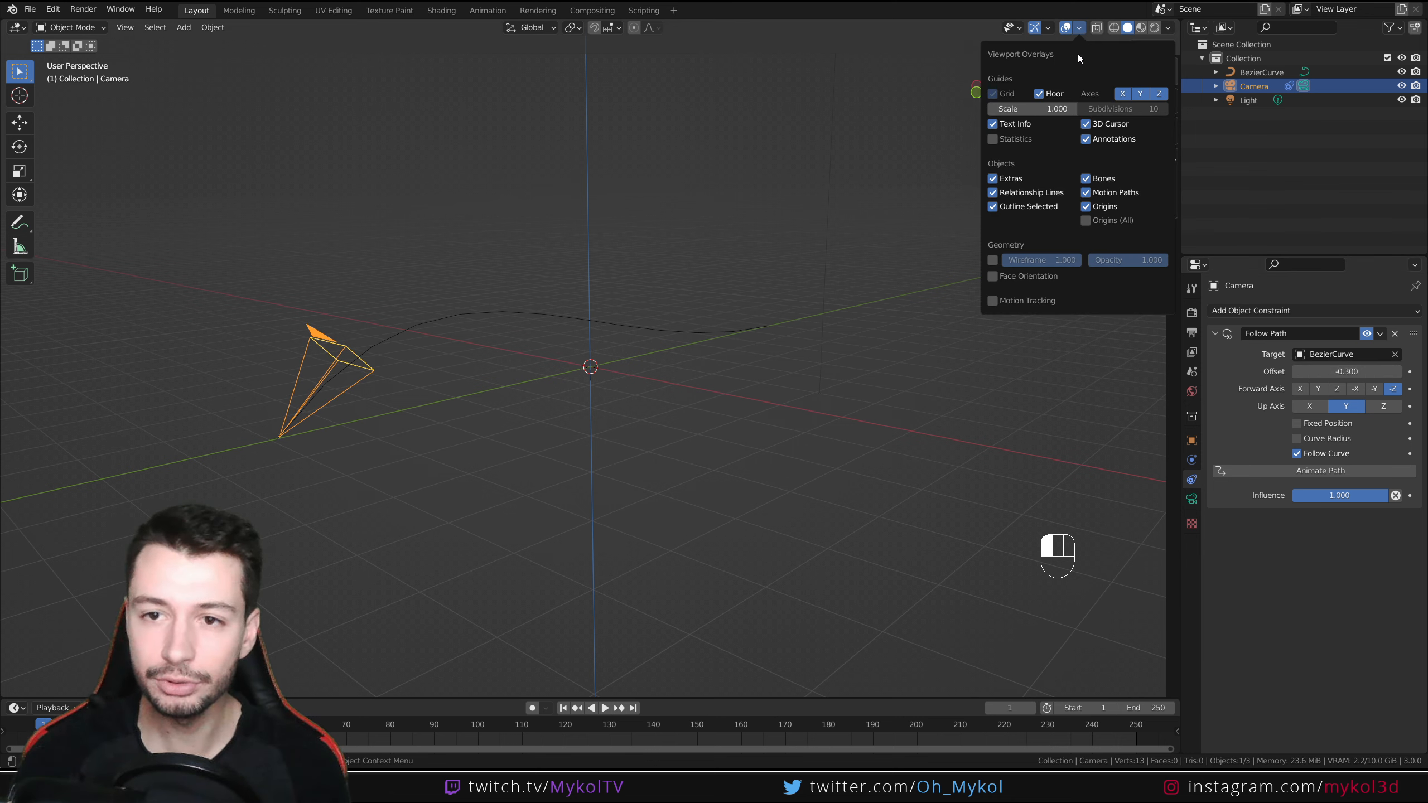
pyautogui.click(1198, 26)
pyautogui.click(744, 66)
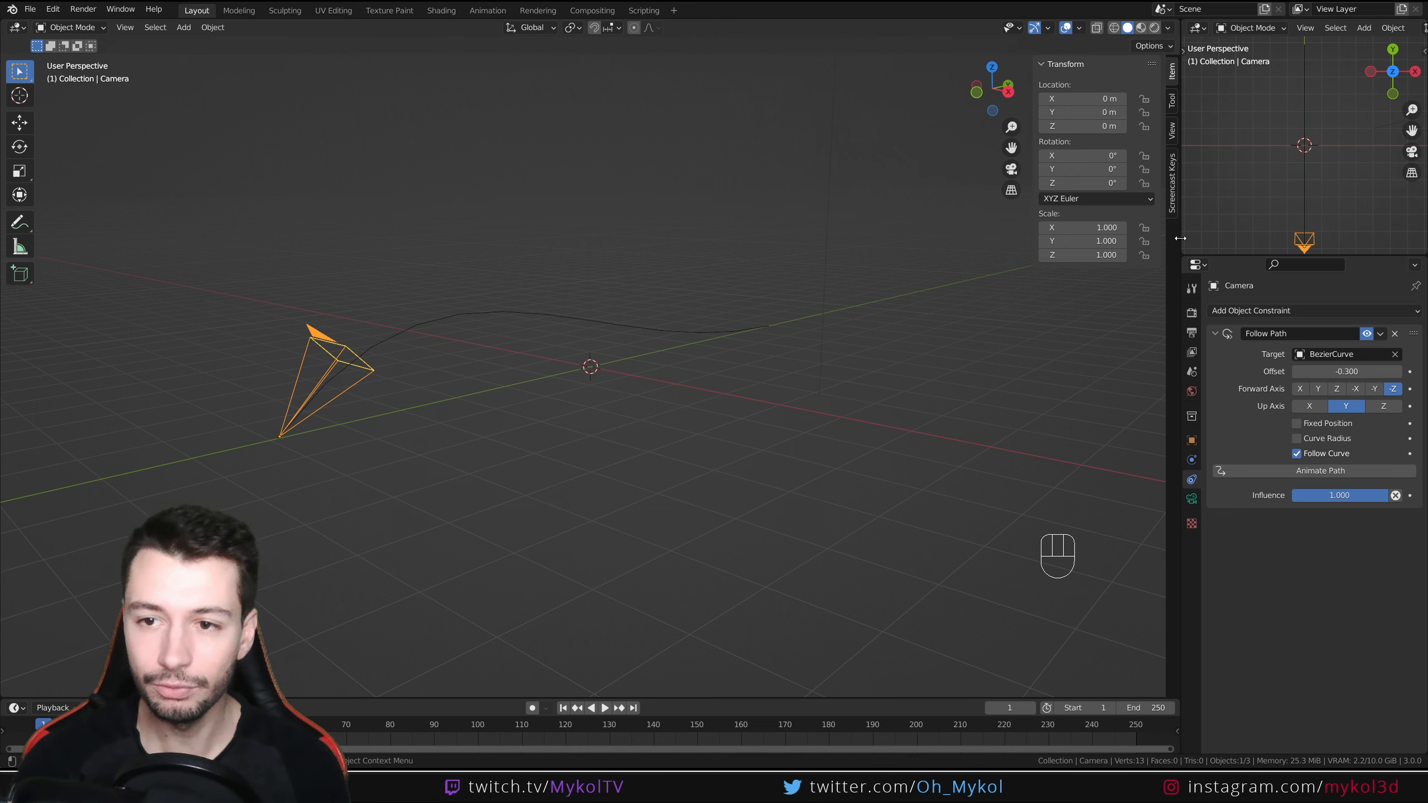
pyautogui.moveTo(1181, 239); pyautogui.dragTo(850, 239)
pyautogui.moveTo(1002, 256); pyautogui.dragTo(1002, 439)
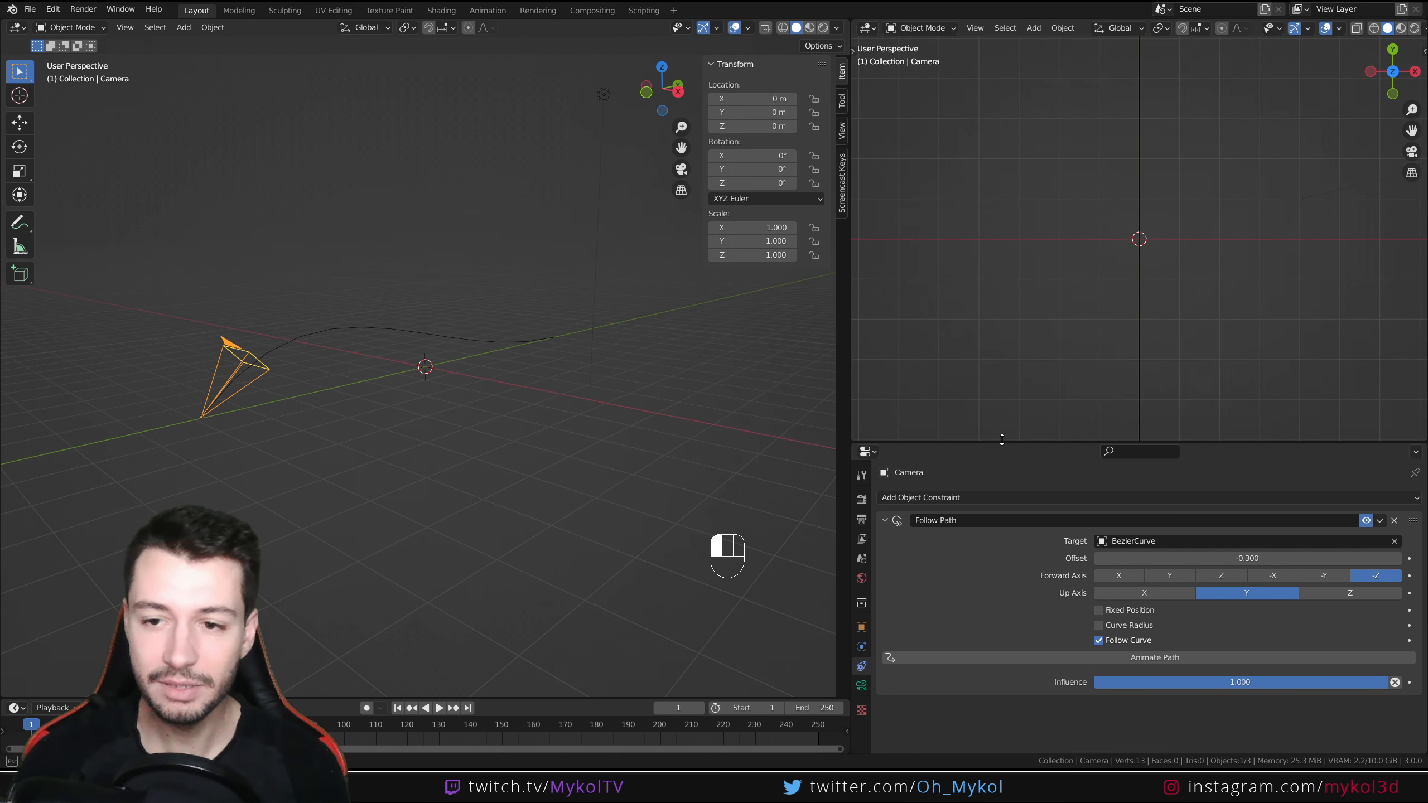
# Step: Show the camera view in the second viewport and set the Follow Path offset to 1.800
pyautogui.moveTo(1136, 422); pyautogui.dragTo(1145, 179, button='middle')
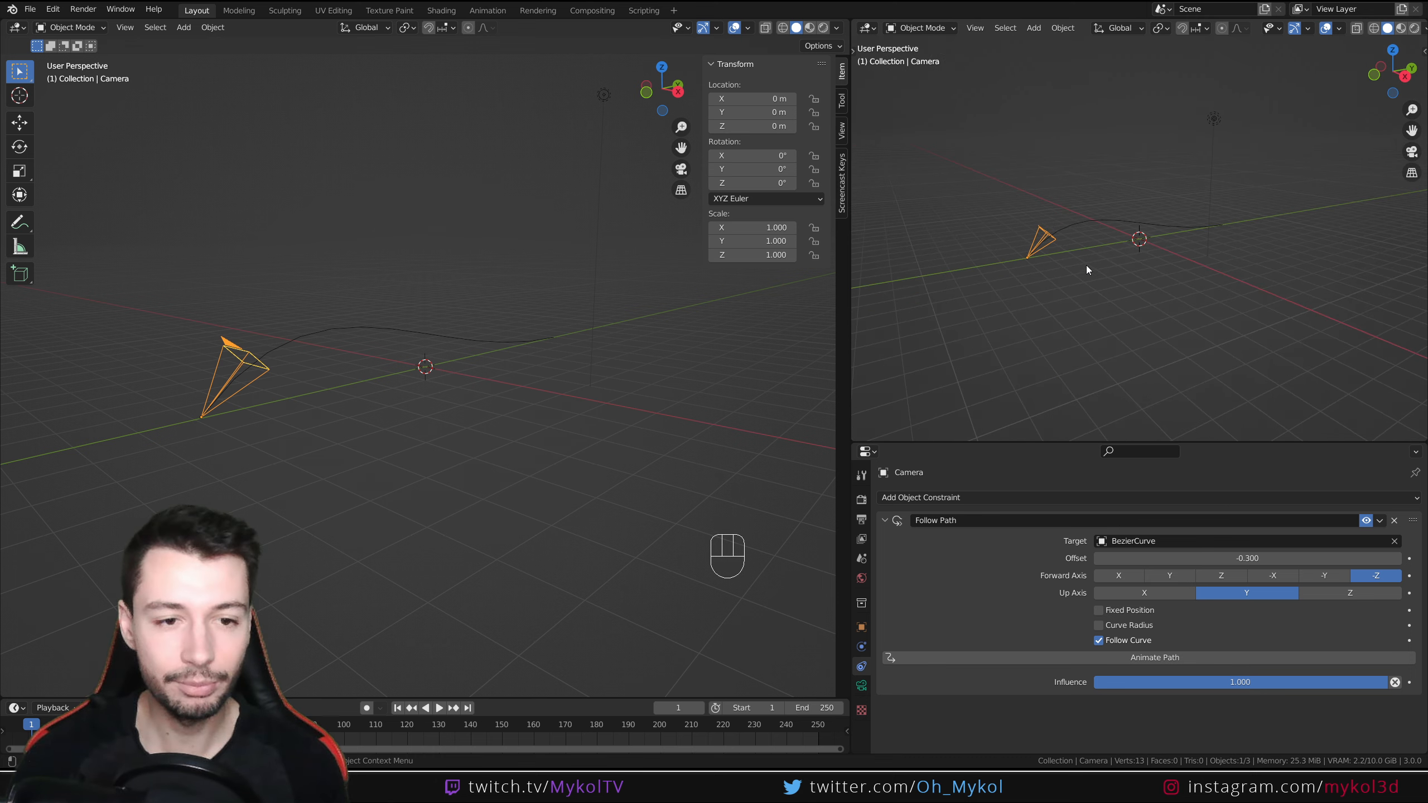
pyautogui.scroll(1, 1186, 249)
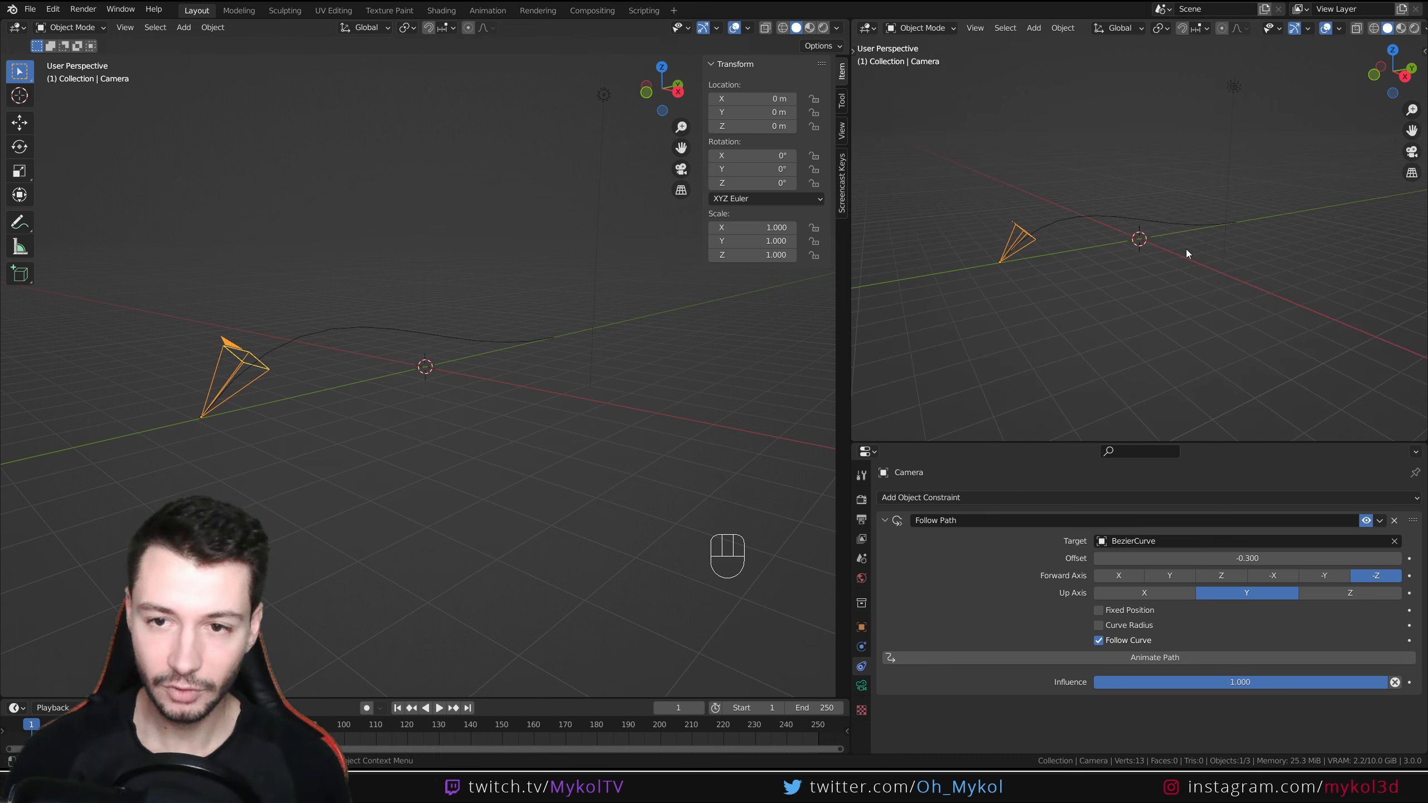
pyautogui.keyDown('shift'); pyautogui.moveTo(1186, 250); pyautogui.dragTo(1142, 241, button='middle'); pyautogui.keyUp('shift')
pyautogui.press('KP_0')
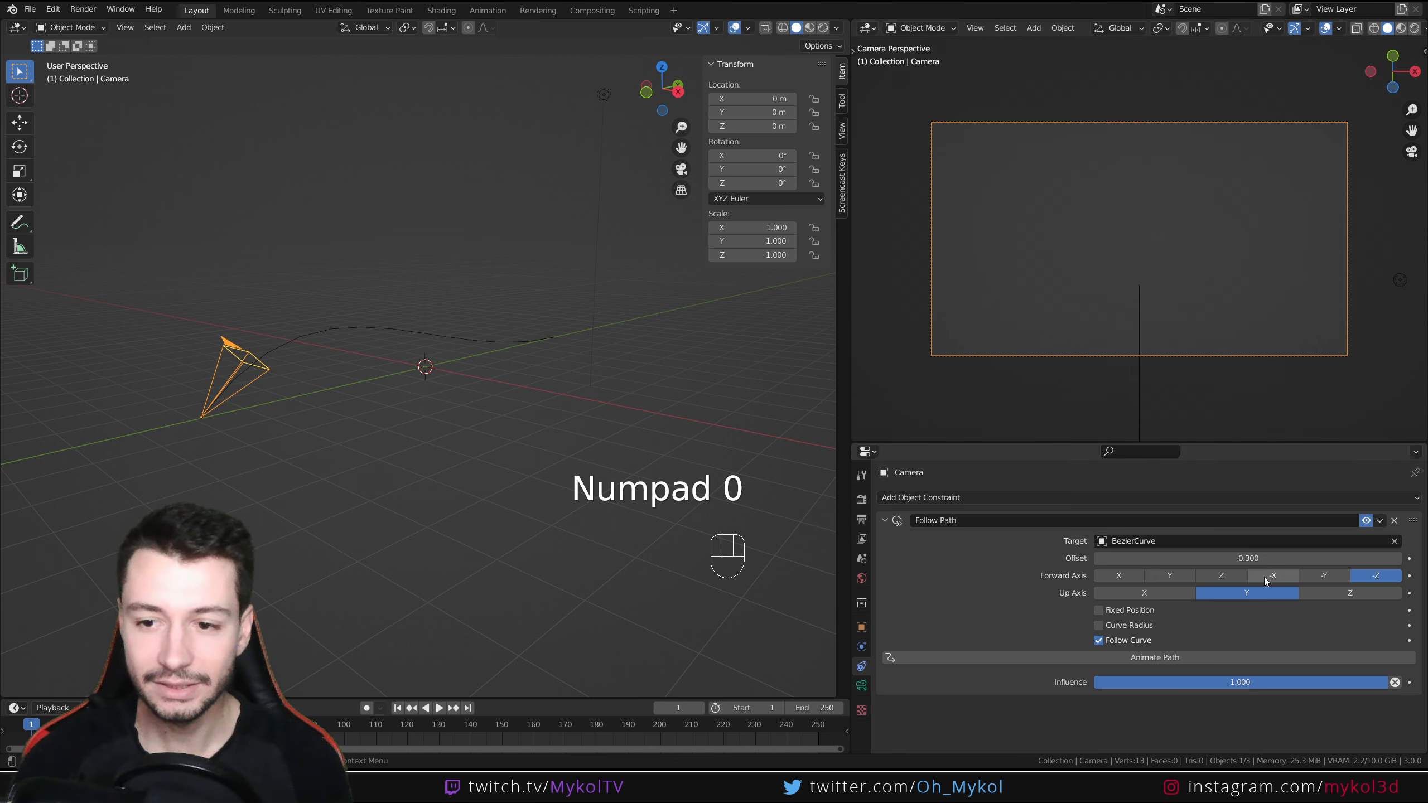
pyautogui.moveTo(1248, 558); pyautogui.dragTo(1135, 558)
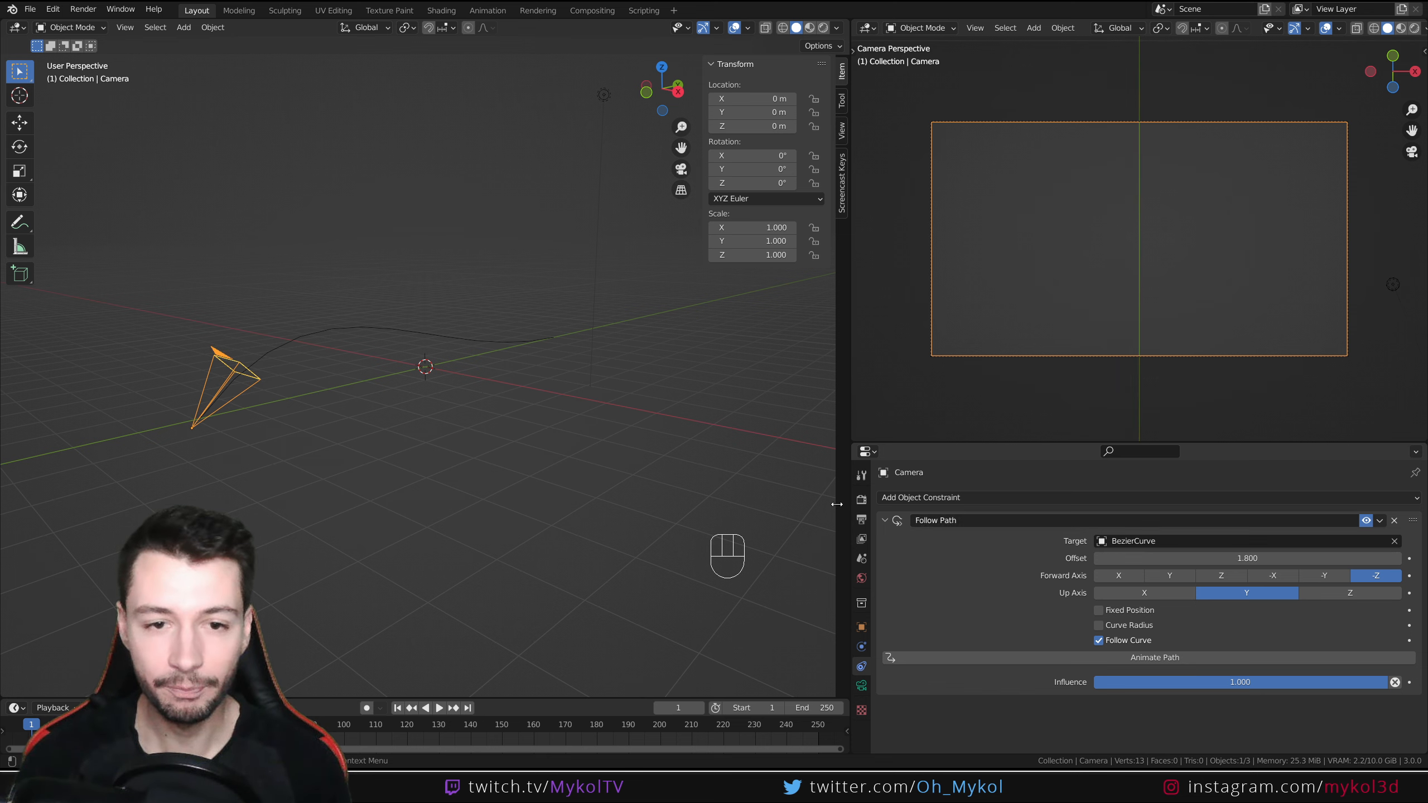
# Step: Add a monkey mesh at the world origin
pyautogui.moveTo(337, 394); pyautogui.dragTo(404, 390, button='middle')
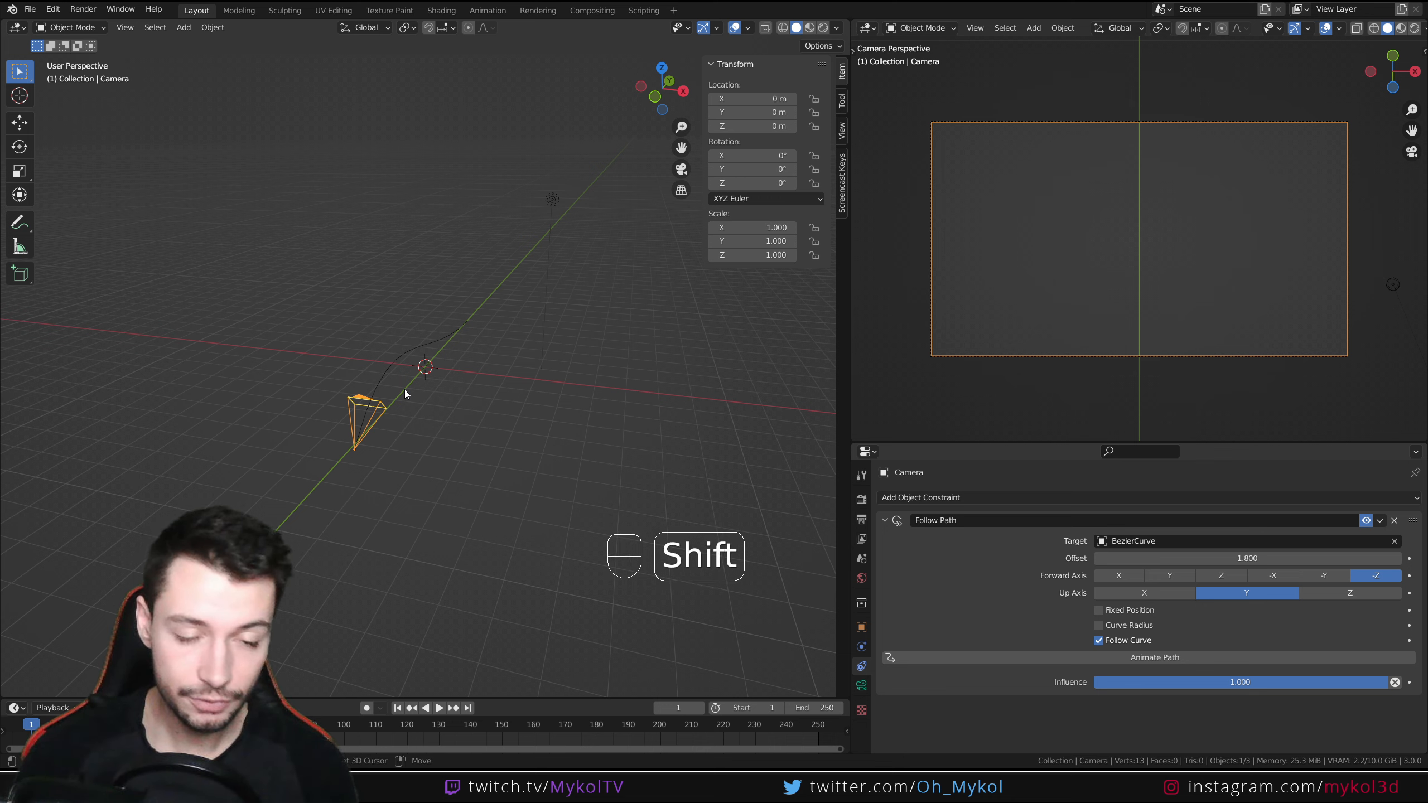
pyautogui.hotkey('shift', 'a')
pyautogui.moveTo(382, 377)
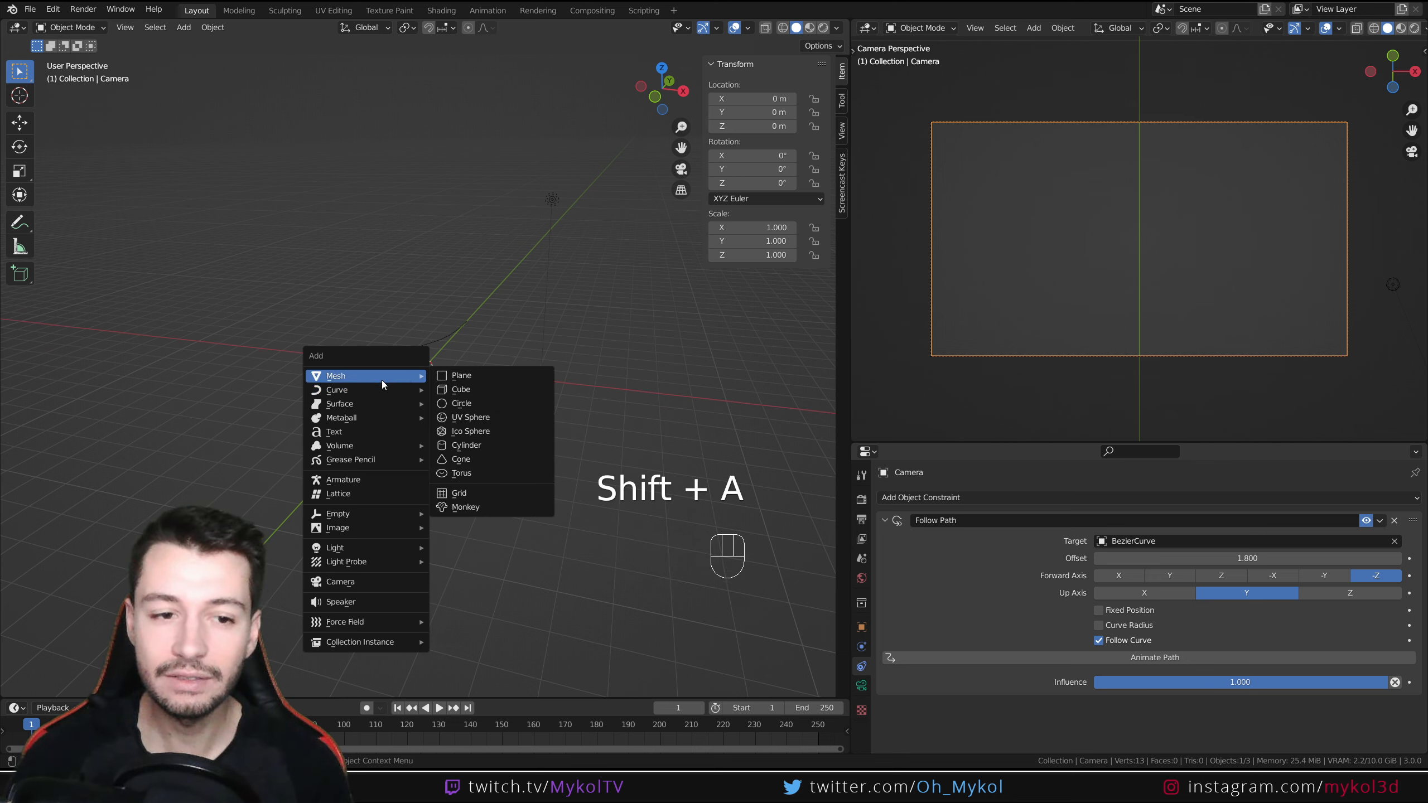
pyautogui.click(496, 507)
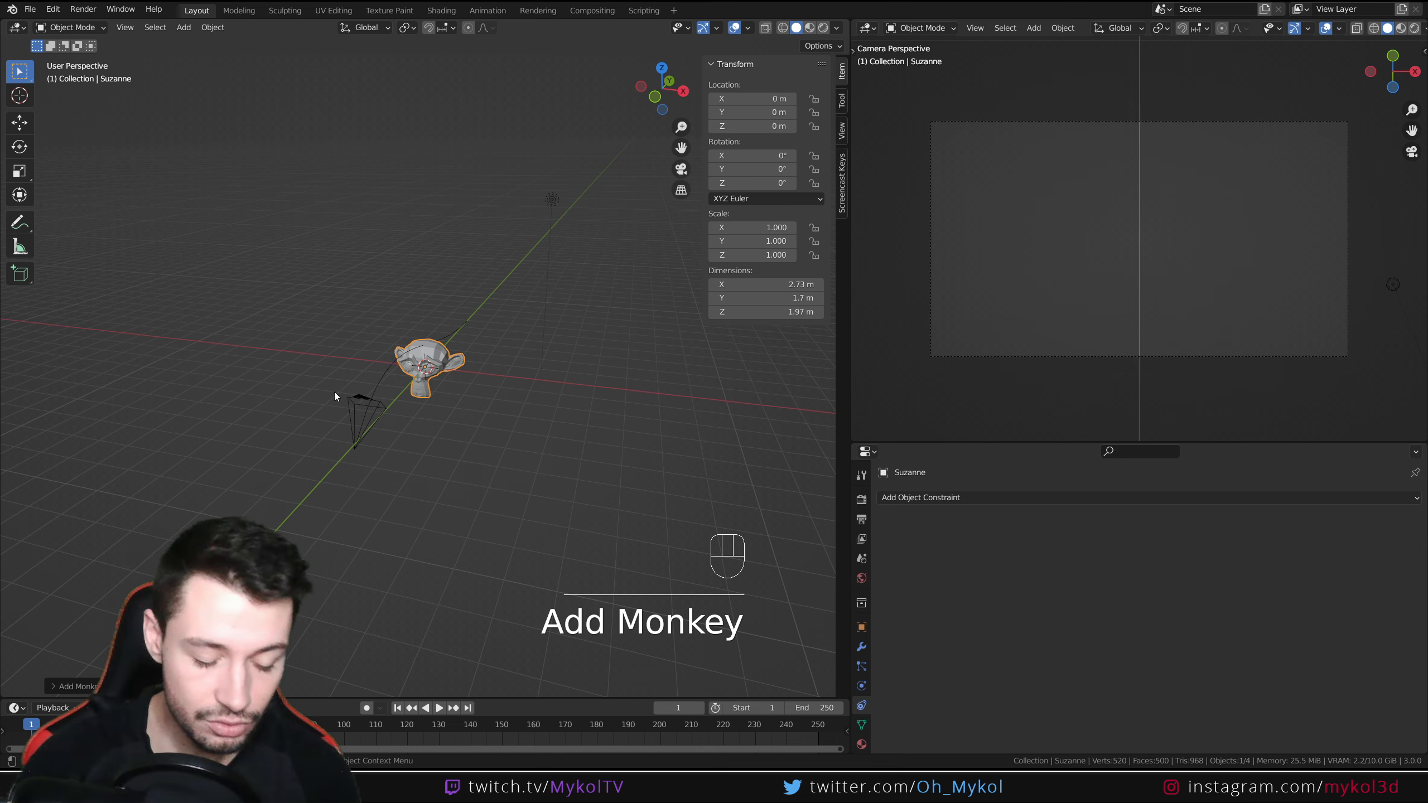
# Step: Move the monkey along the X axis to 7.12 m and rotate it to about -62.4° around Z
pyautogui.press('g')
pyautogui.click(574, 437)
pyautogui.press('r')
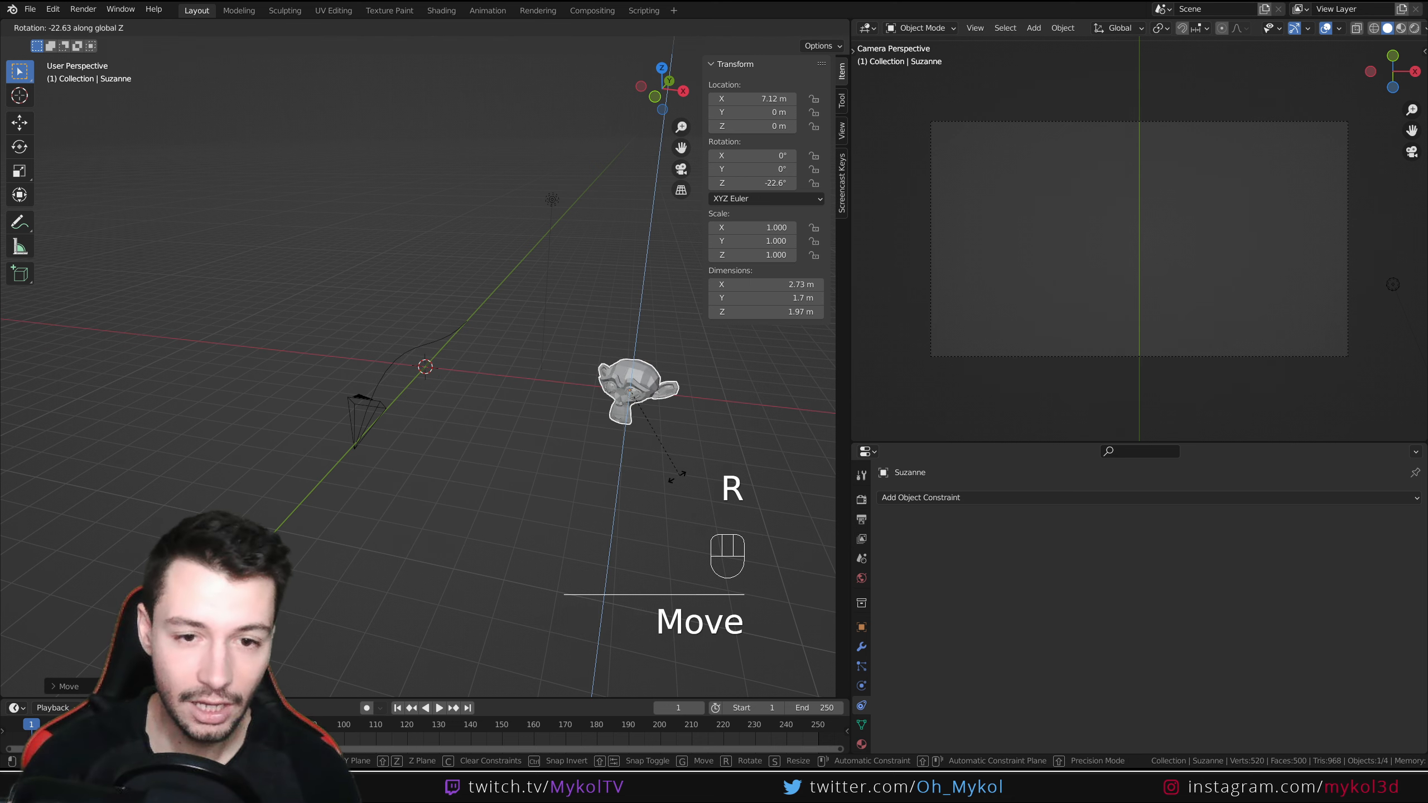
pyautogui.click(643, 391)
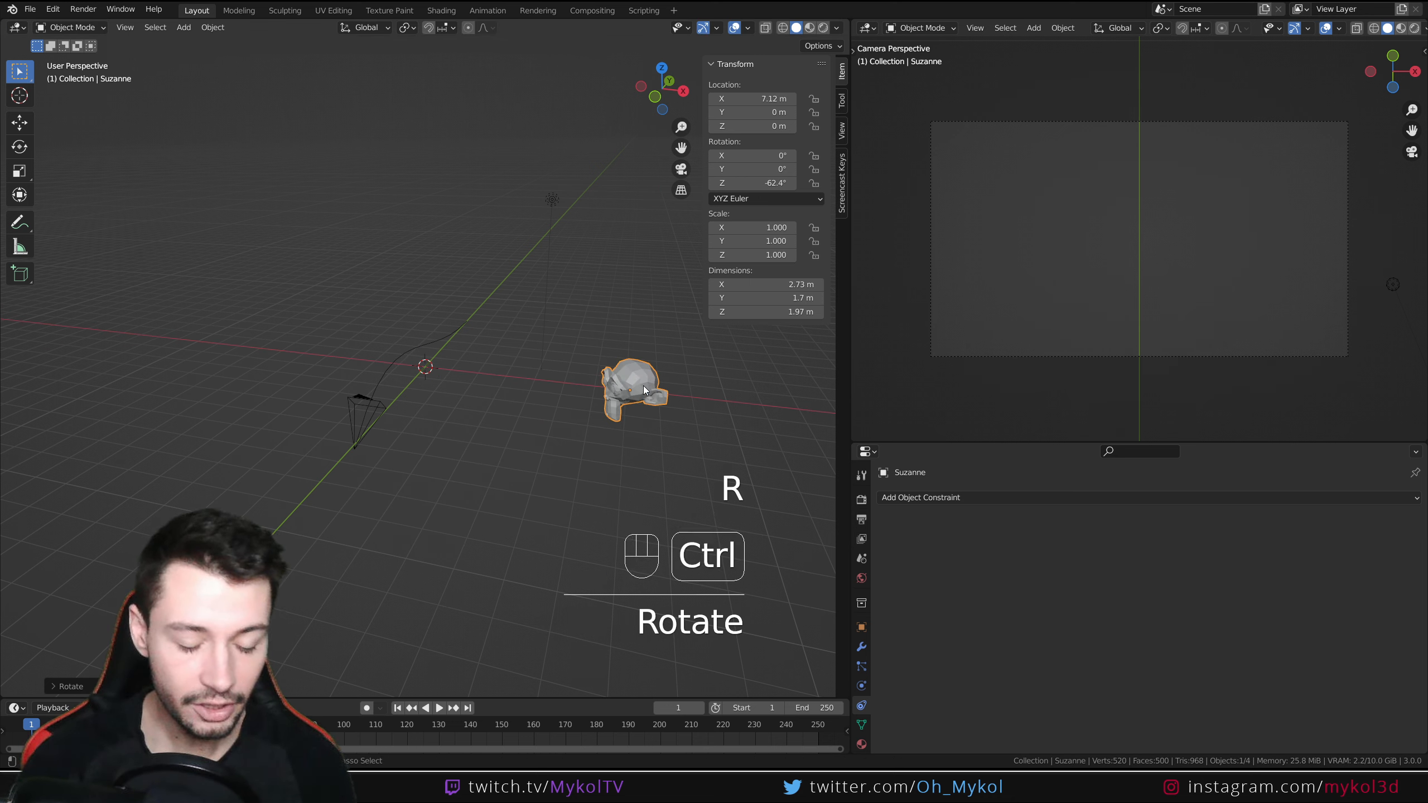
# Step: Apply a level 2 subdivision surface to the monkey and shade it smooth
pyautogui.hotkey('ctrl', '2')
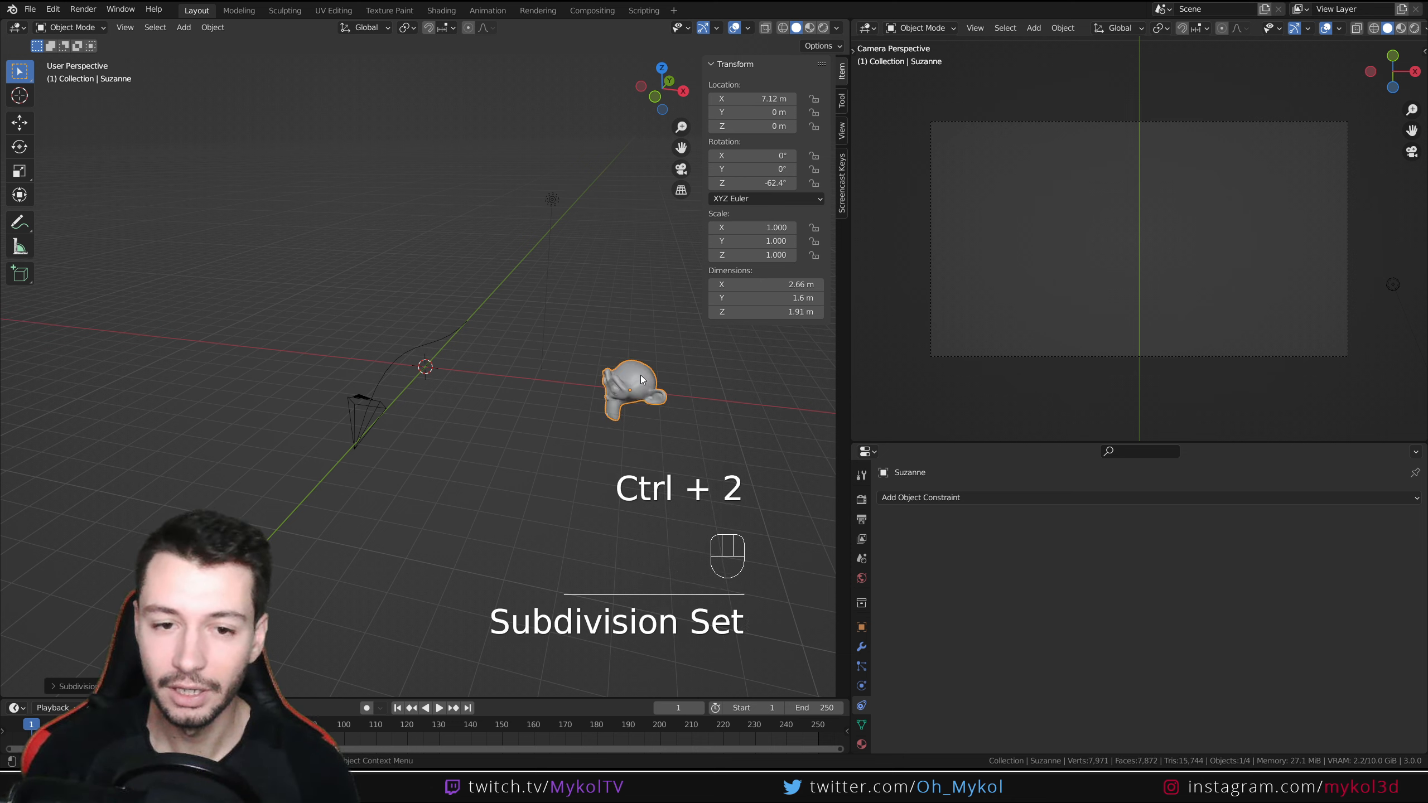
pyautogui.rightClick(643, 380)
pyautogui.click(643, 378)
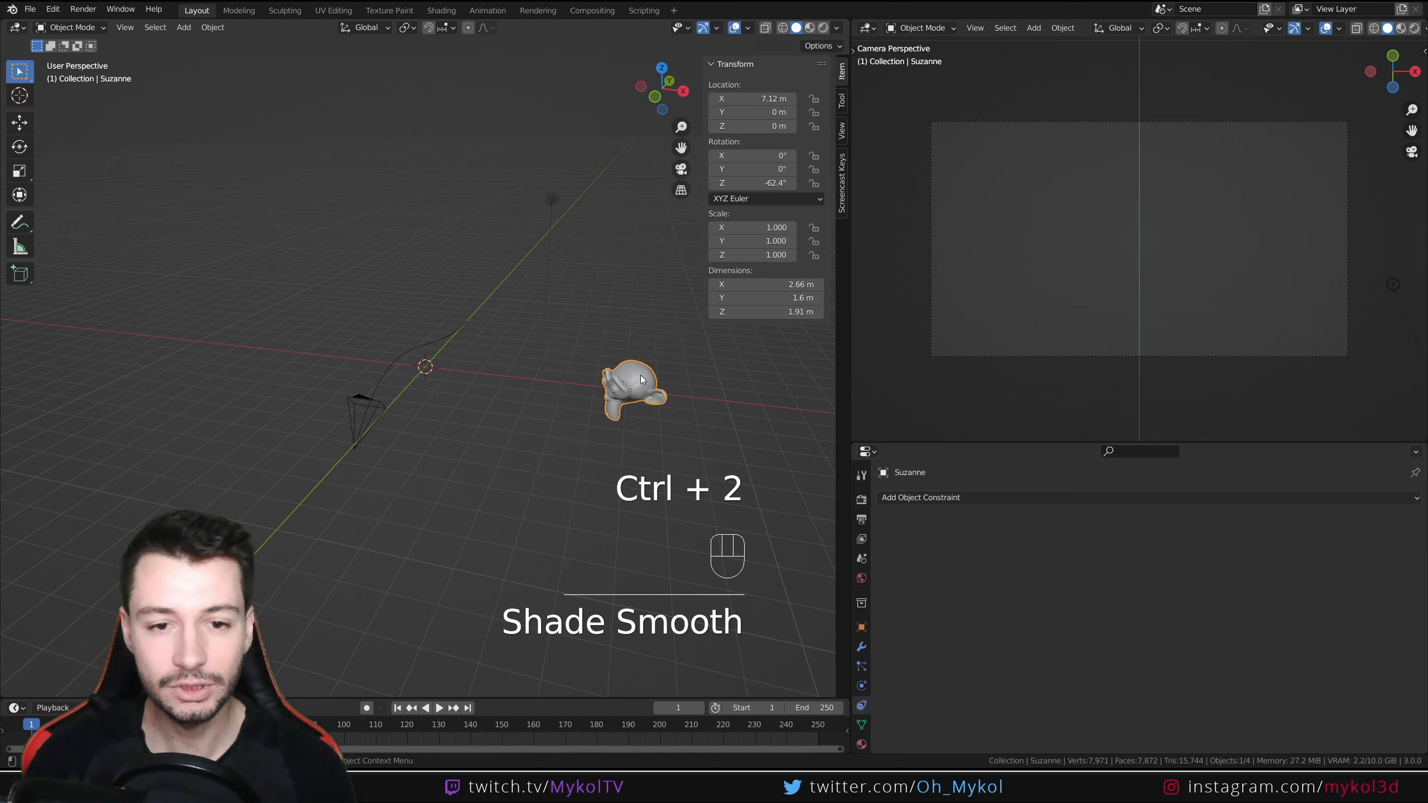
# Step: Add a Track To constraint to the camera with the monkey as its target, and enlarge the area showing the constraint settings
pyautogui.click(381, 402)
pyautogui.moveTo(1061, 443); pyautogui.dragTo(1068, 374)
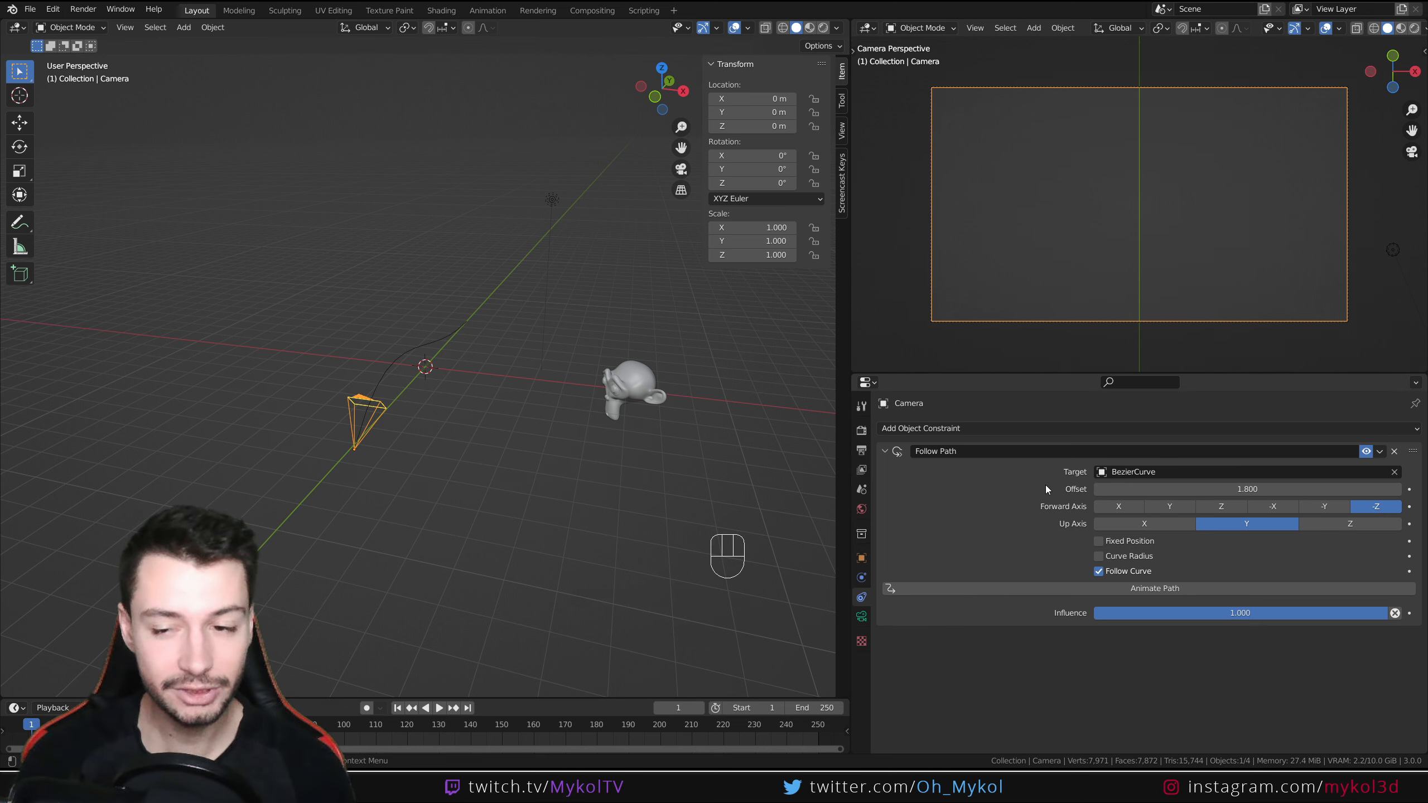
pyautogui.click(1042, 428)
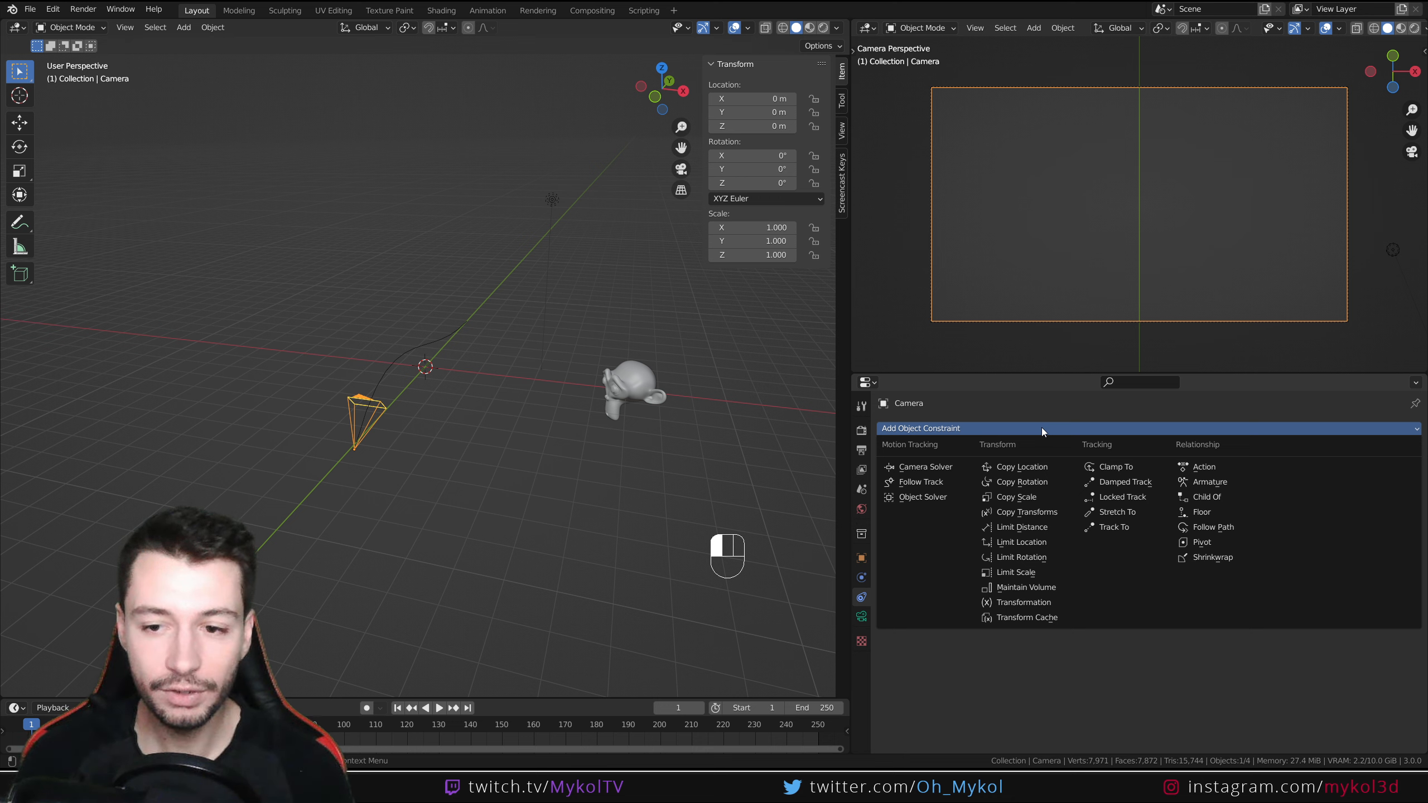
pyautogui.click(1118, 528)
pyautogui.scroll(-2, 978, 663)
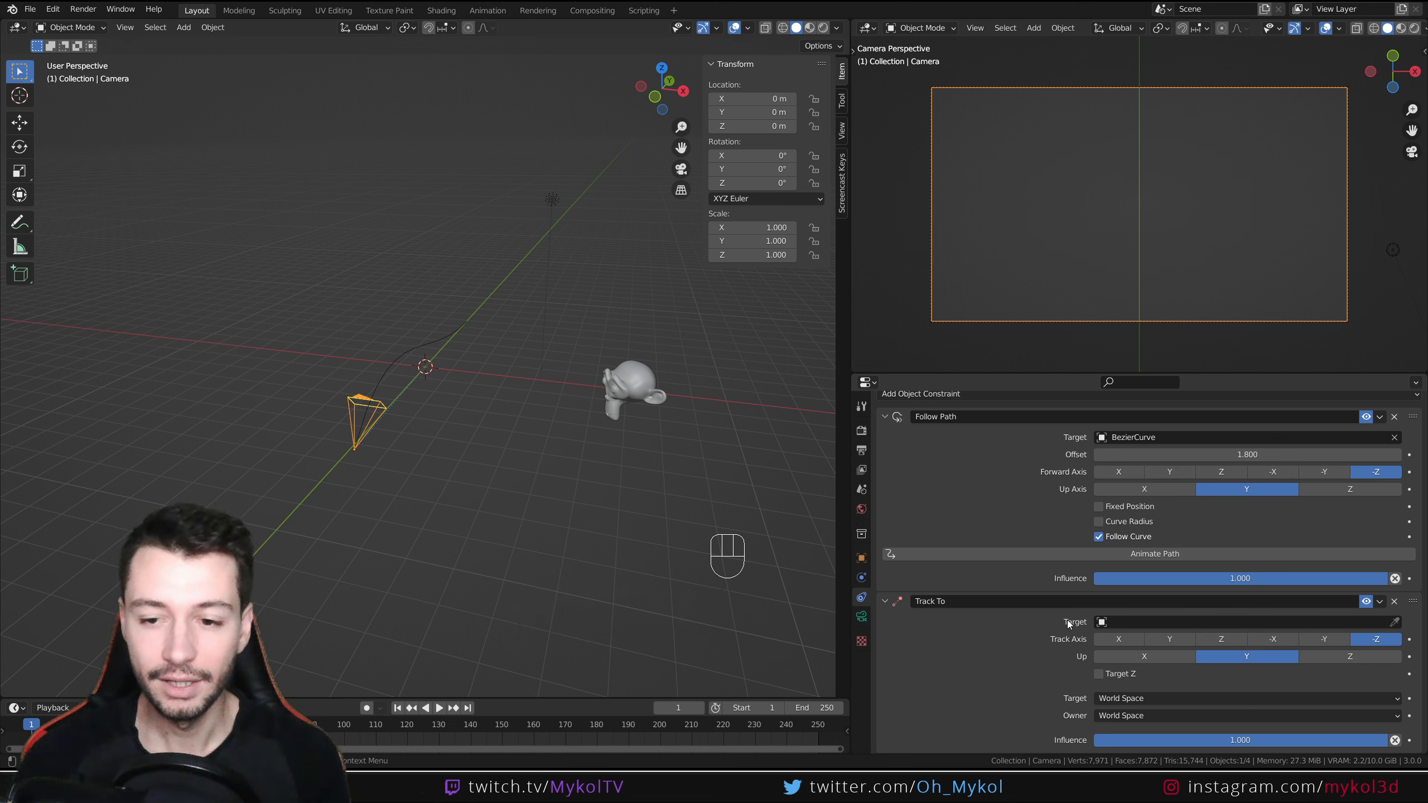
pyautogui.click(1395, 621)
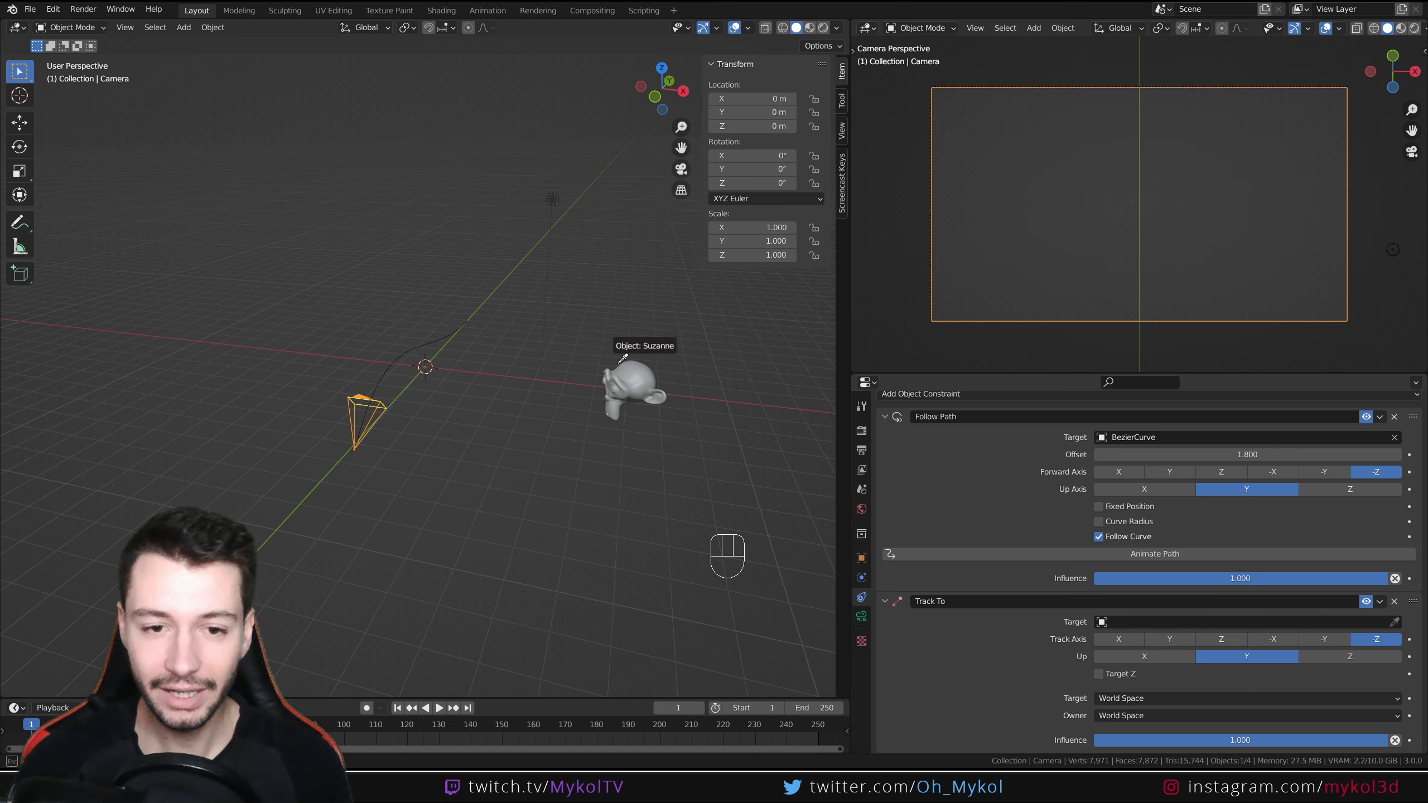
pyautogui.click(632, 370)
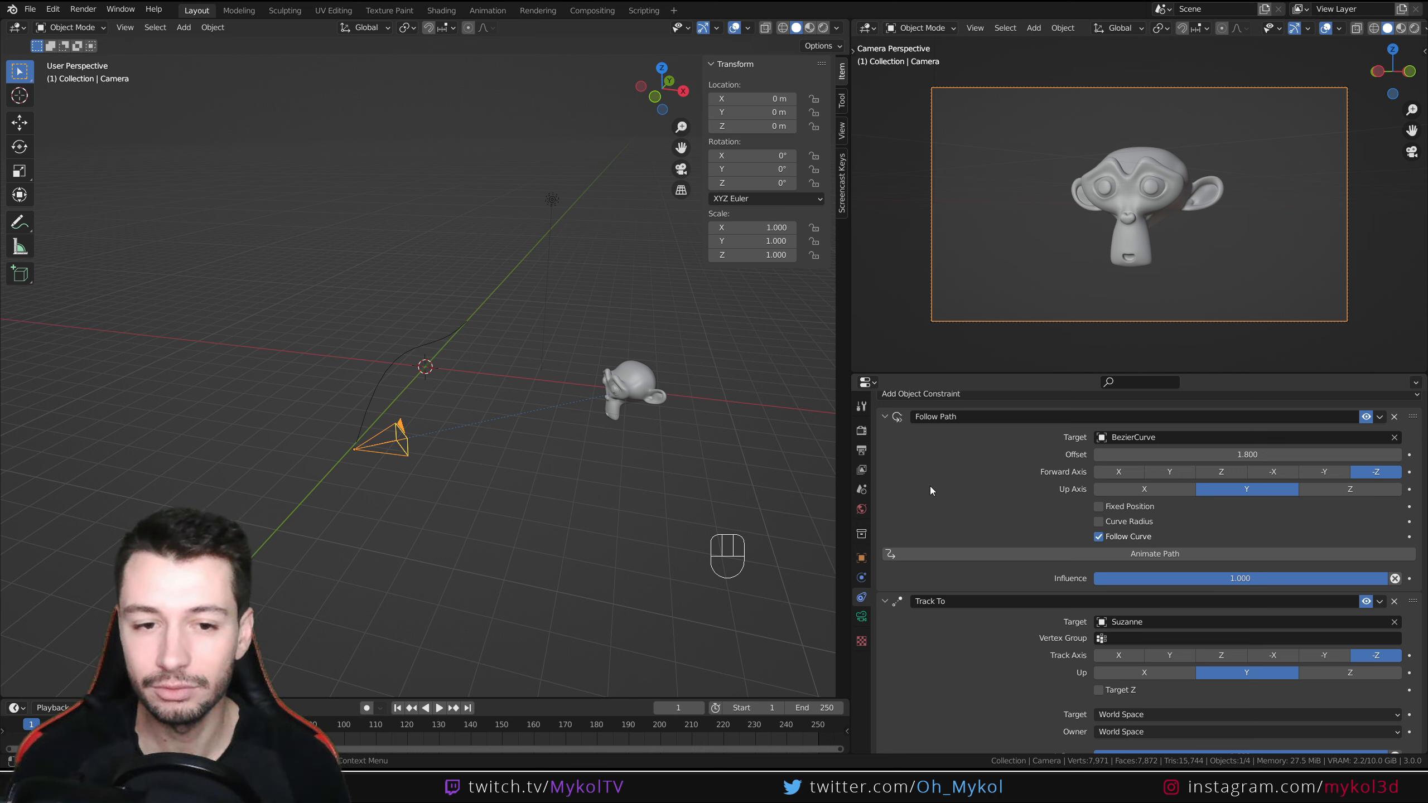
# Step: Test the camera tracking by moving the monkey freely around the scene, cancelling each move
pyautogui.moveTo(585, 487); pyautogui.dragTo(702, 503, button='middle')
pyautogui.click(538, 309)
pyautogui.press('g')
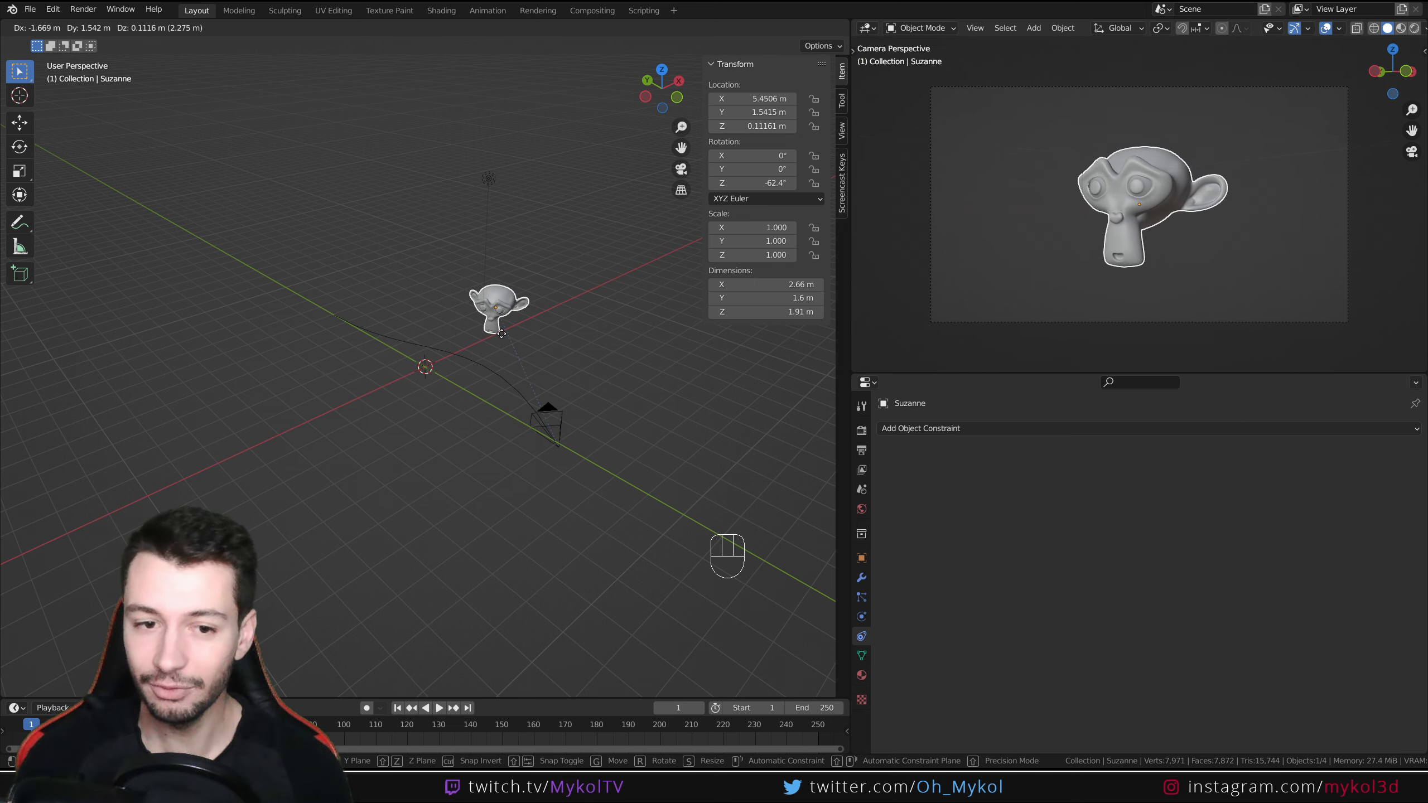
pyautogui.press('Escape')
pyautogui.press('g')
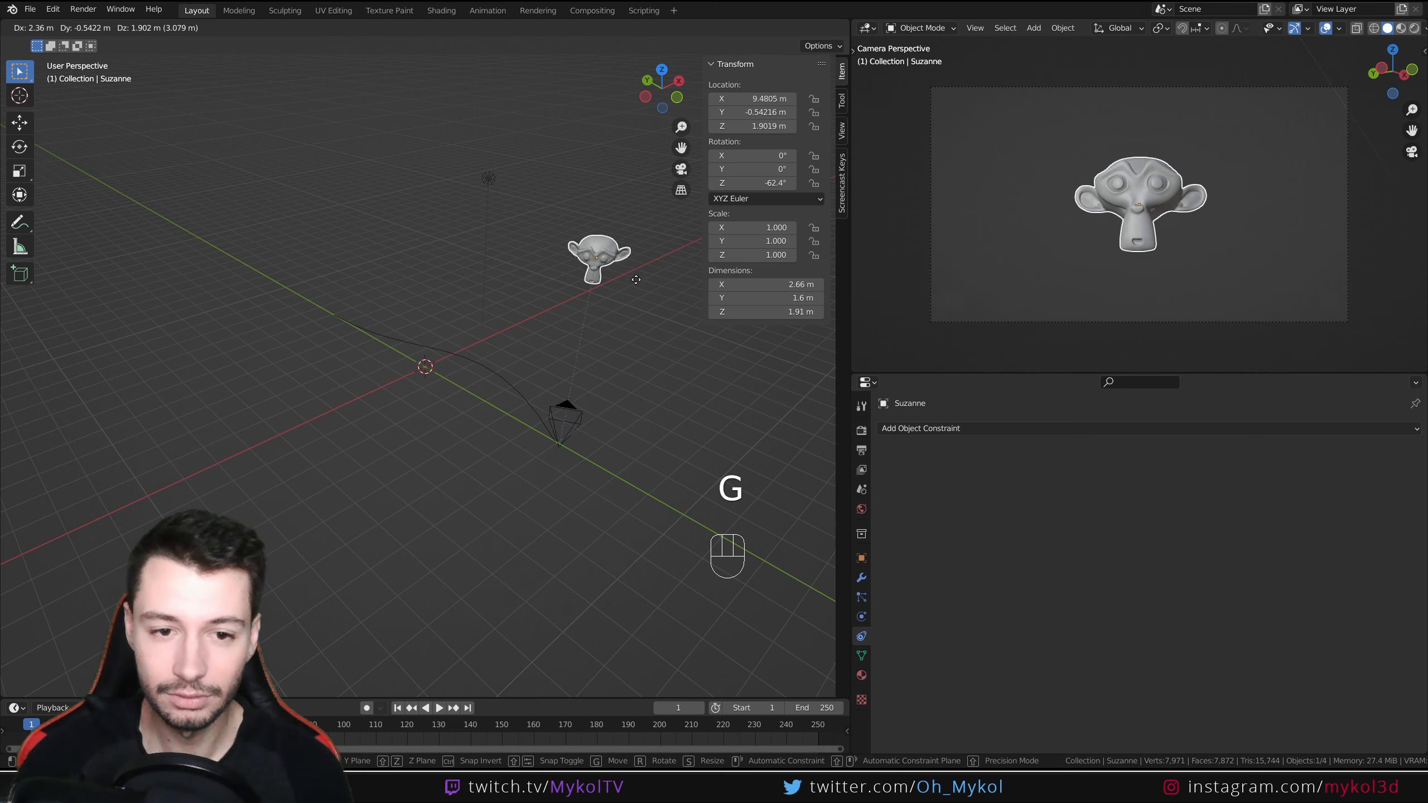
pyautogui.press('Escape')
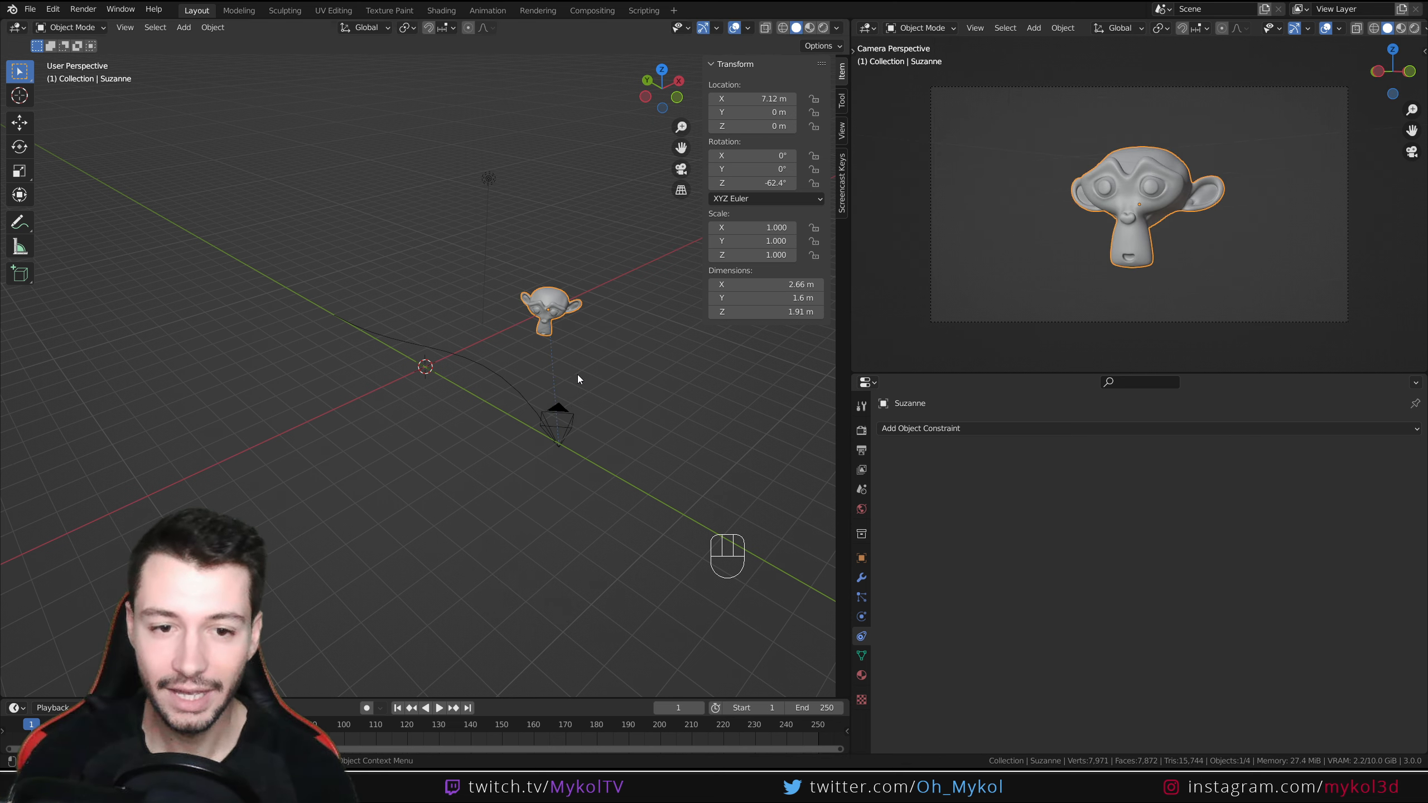
# Step: Try a Follow Path offset of -17.000 on the camera, and test Track To above Follow Path before restoring their order
pyautogui.click(570, 421)
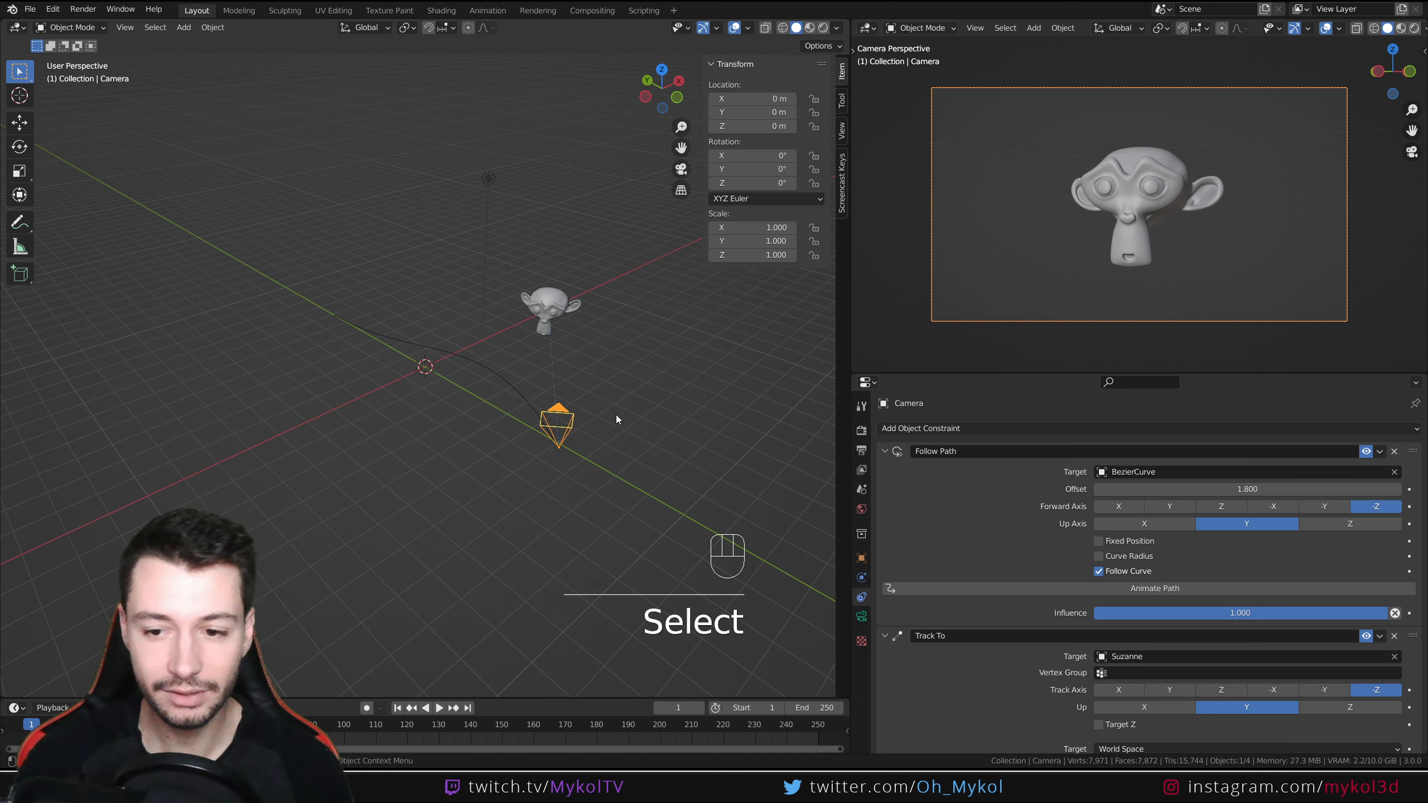
pyautogui.moveTo(1193, 483)
pyautogui.mouseDown()
pyautogui.moveTo(1100, 483)
pyautogui.moveTo(1177, 483)
pyautogui.mouseUp()
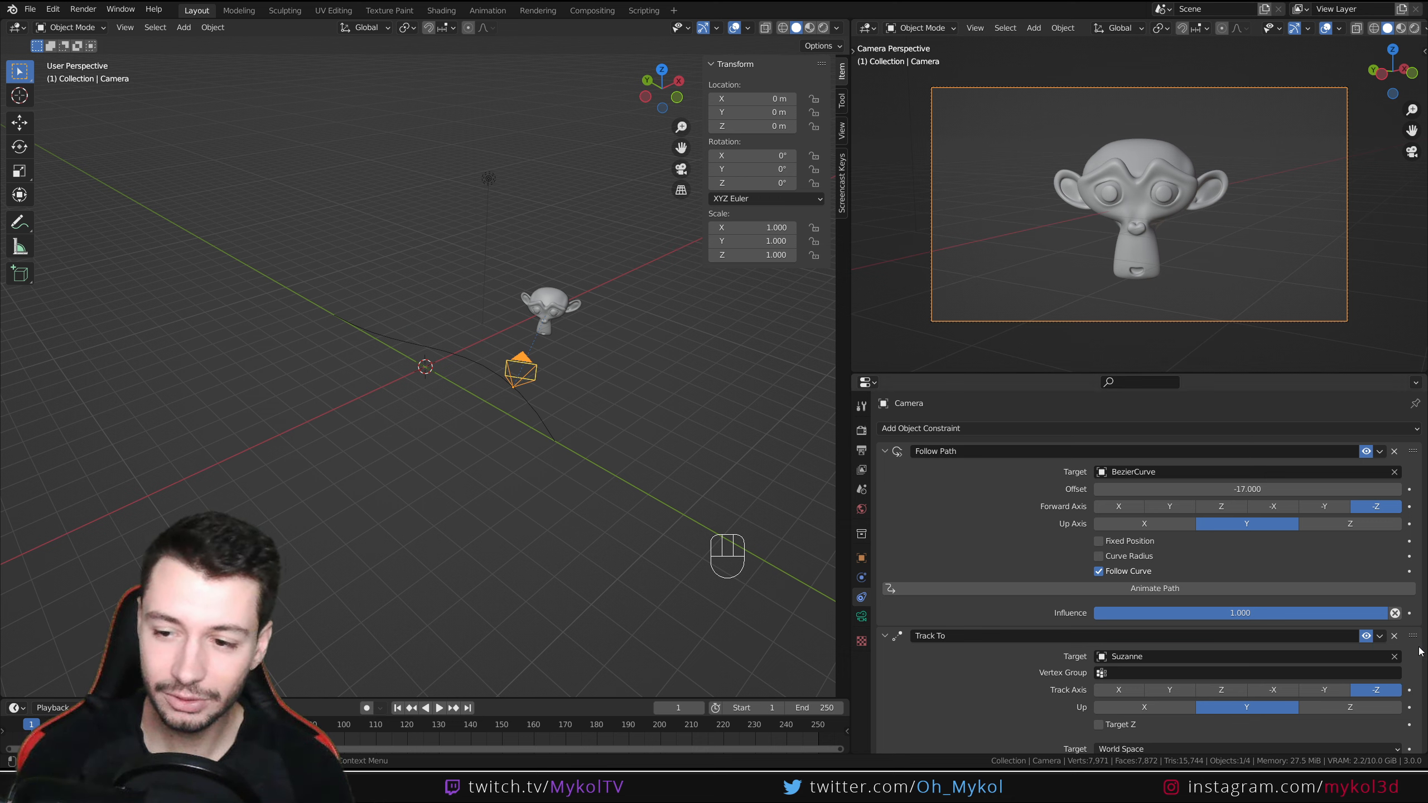
pyautogui.moveTo(1414, 637); pyautogui.dragTo(1410, 451)
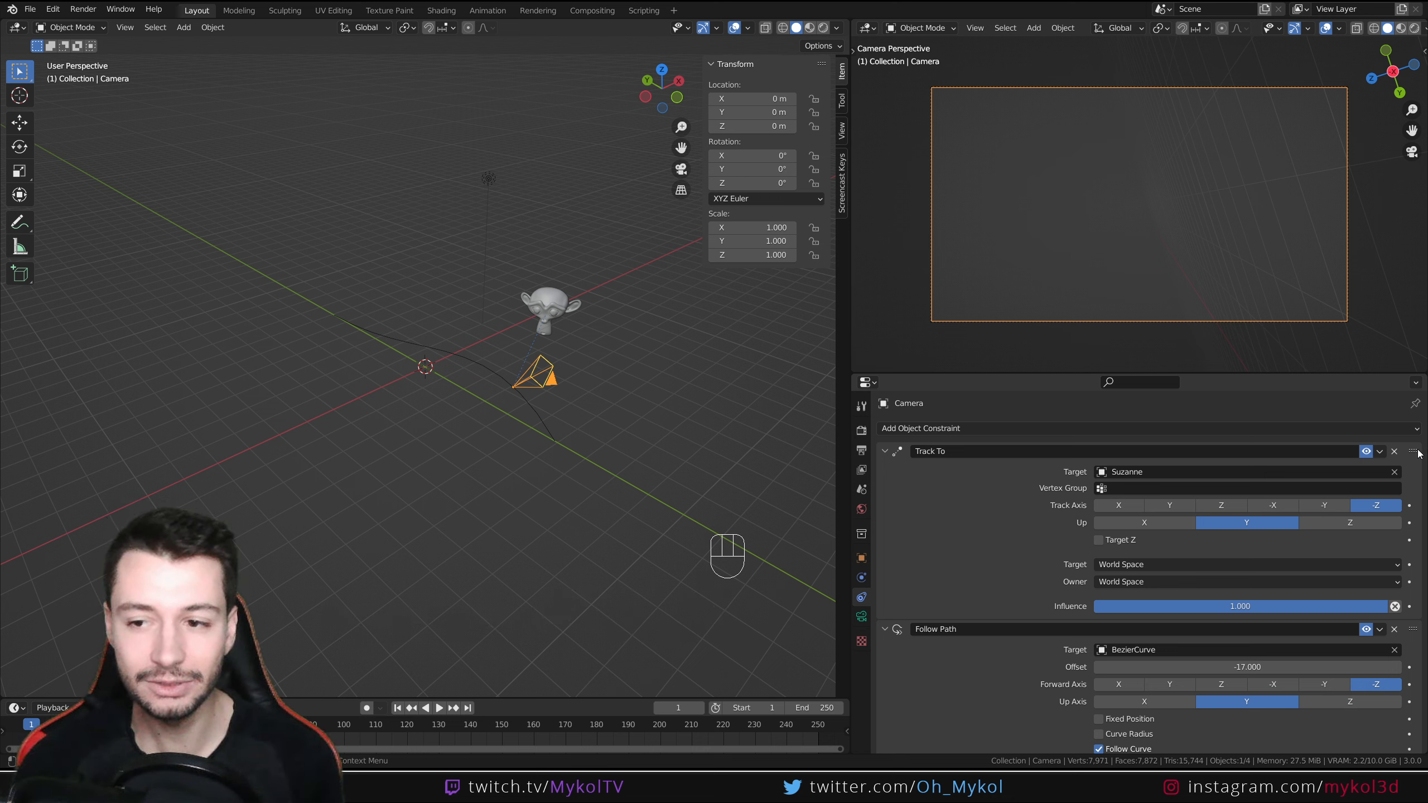
pyautogui.moveTo(1413, 451); pyautogui.dragTo(1413, 630)
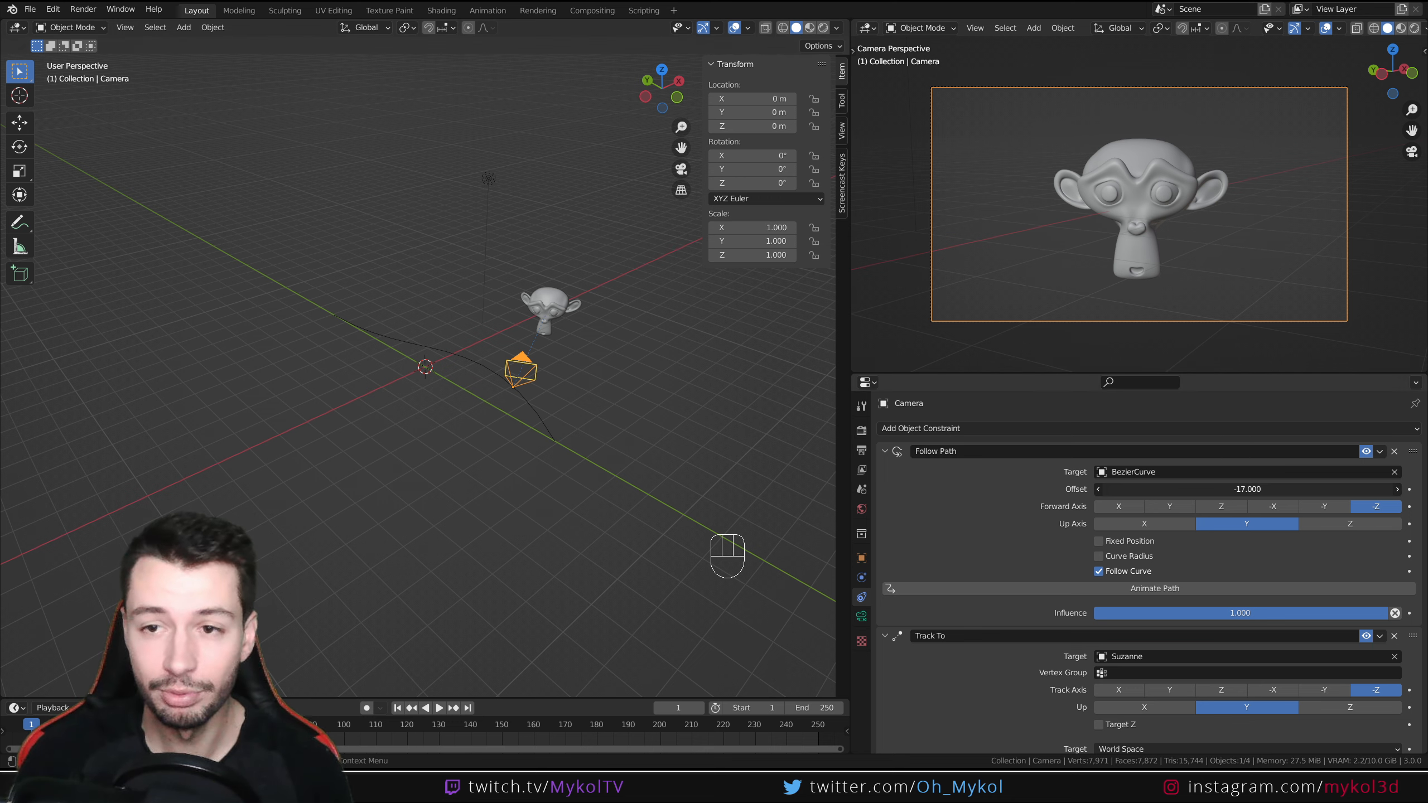
pyautogui.moveTo(1247, 488)
pyautogui.mouseDown()
pyautogui.moveTo(1181, 489)
pyautogui.moveTo(1242, 489)
pyautogui.mouseUp()
# Step: Set the Bezier curve's Resolution Preview U to 40
pyautogui.moveTo(730, 388); pyautogui.dragTo(502, 392, button='middle')
pyautogui.press('Tab')
pyautogui.click(442, 453)
pyautogui.press('Tab')
pyautogui.press('Tab')
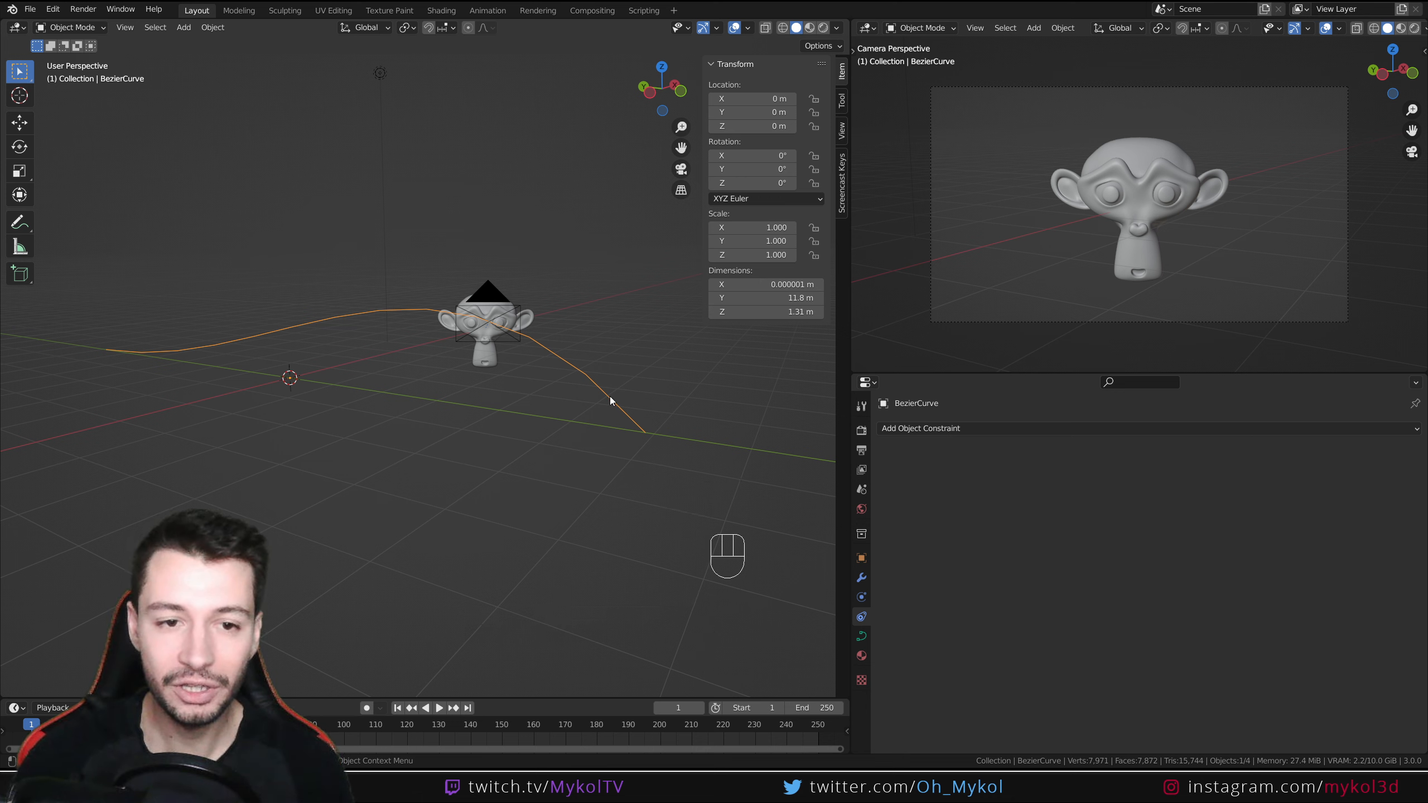
pyautogui.click(861, 638)
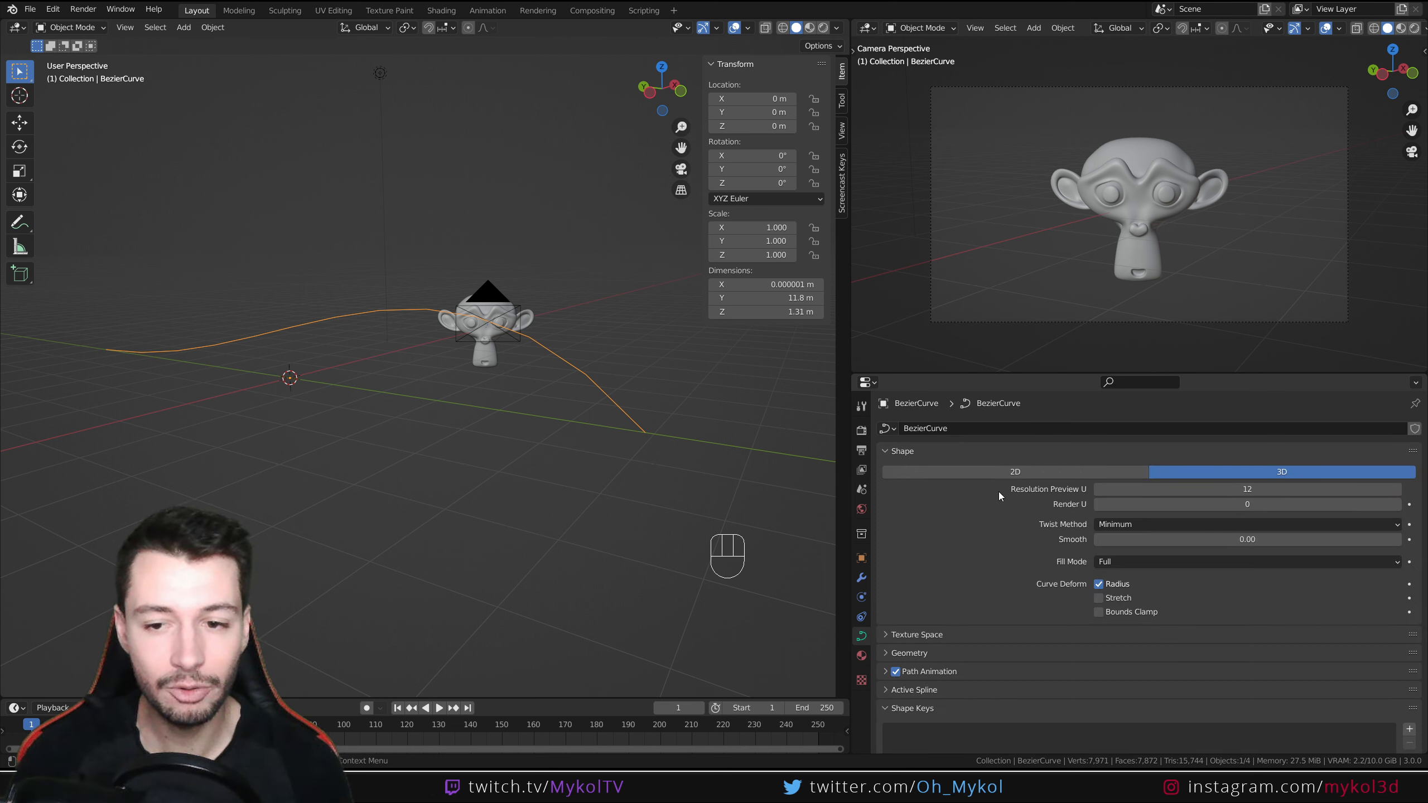
pyautogui.moveTo(1092, 492); pyautogui.dragTo(1180, 482)
# Step: Extrude the curve's near end point to a new control point at about X 6.86 m, Y -8.02 m, Z 0.43 m
pyautogui.moveTo(527, 401); pyautogui.dragTo(199, 369, button='middle')
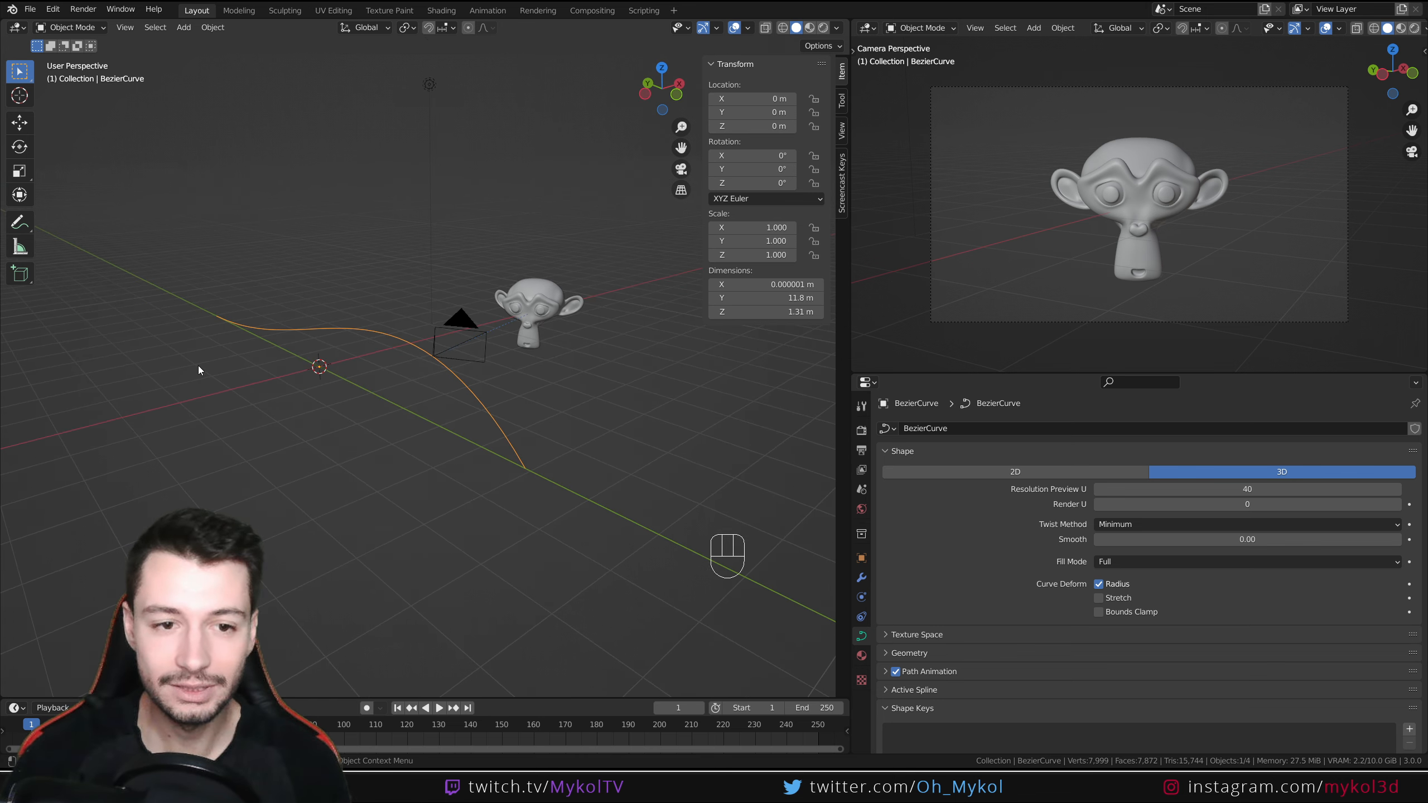
pyautogui.click(521, 466)
pyautogui.moveTo(562, 475); pyautogui.dragTo(534, 486, button='middle')
pyautogui.press('Tab')
pyautogui.click(421, 475)
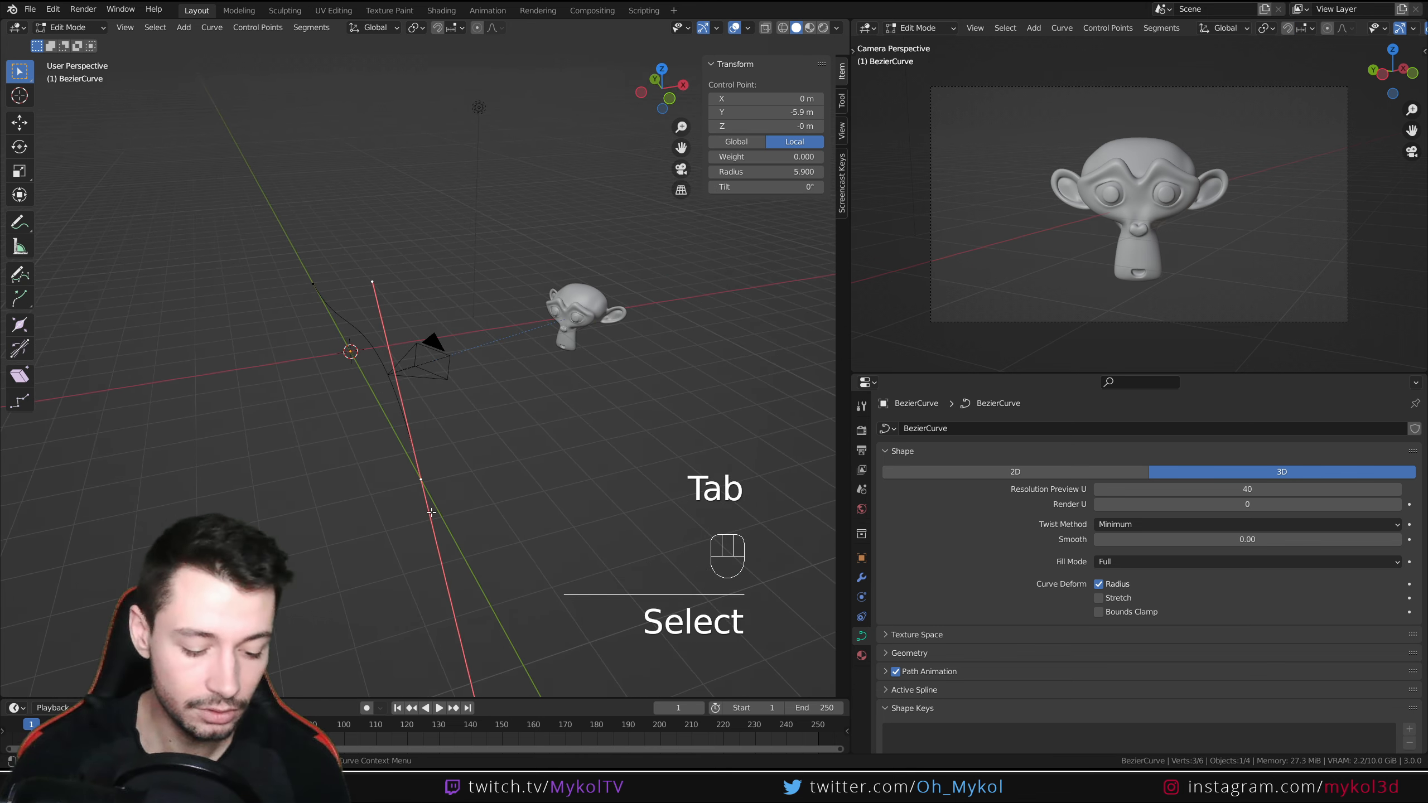
pyautogui.press('e')
pyautogui.click(788, 499)
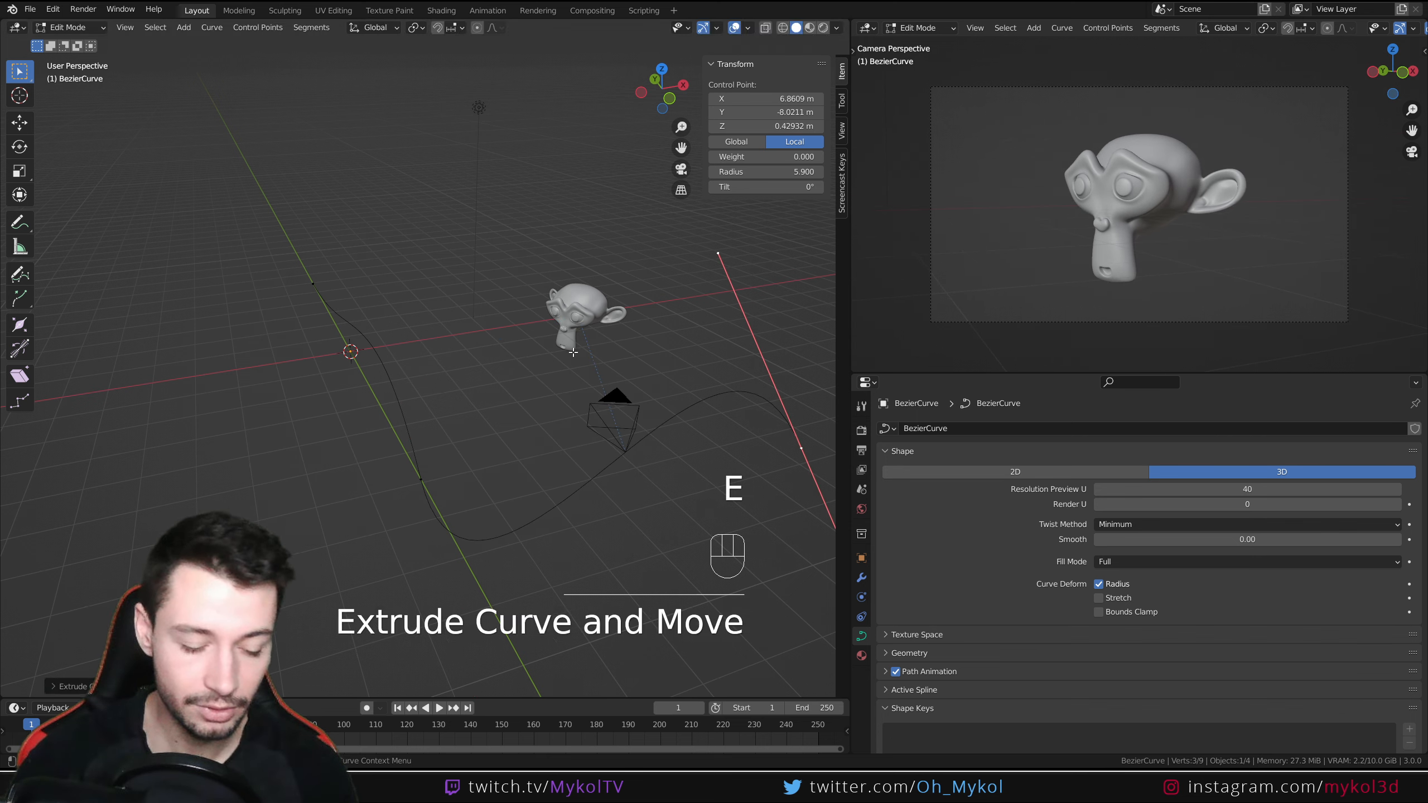
# Step: Rotate and scale the new control point's handles so the path curves around the monkey, and return to Object Mode
pyautogui.press('t')
pyautogui.press('r')
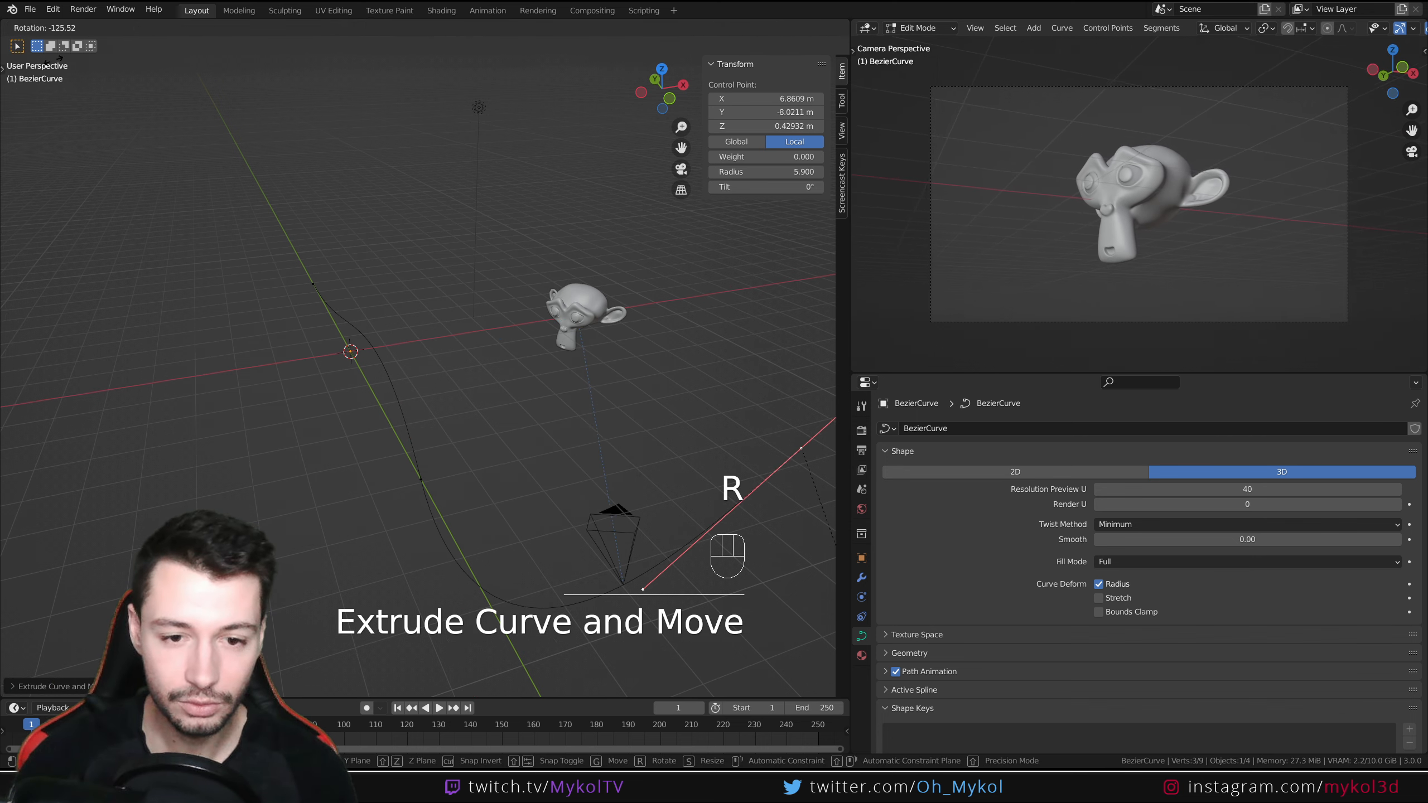
pyautogui.click(810, 635)
pyautogui.hotkey('ctrl', 't')
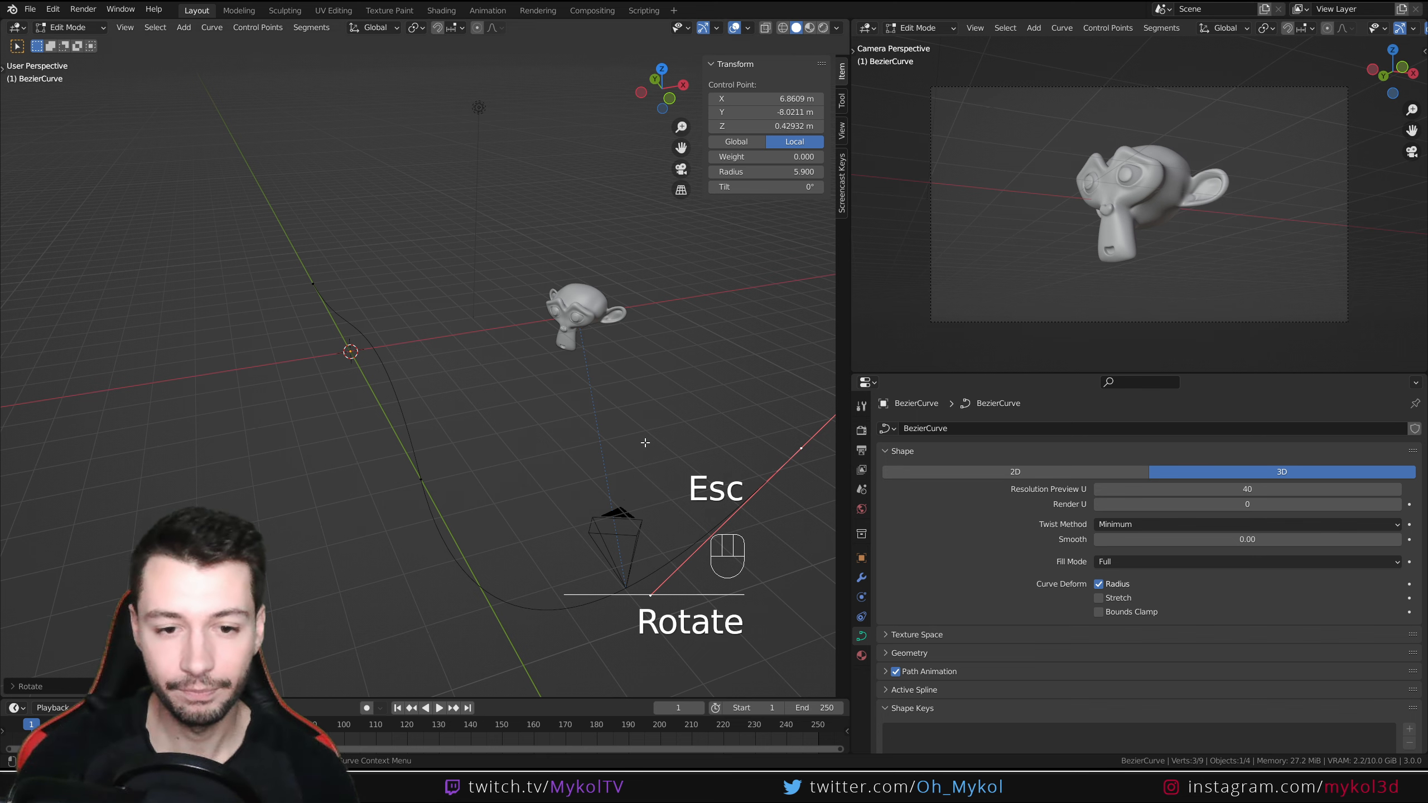
pyautogui.moveTo(645, 443); pyautogui.dragTo(444, 501, button='middle')
pyautogui.press('s')
pyautogui.click(552, 390)
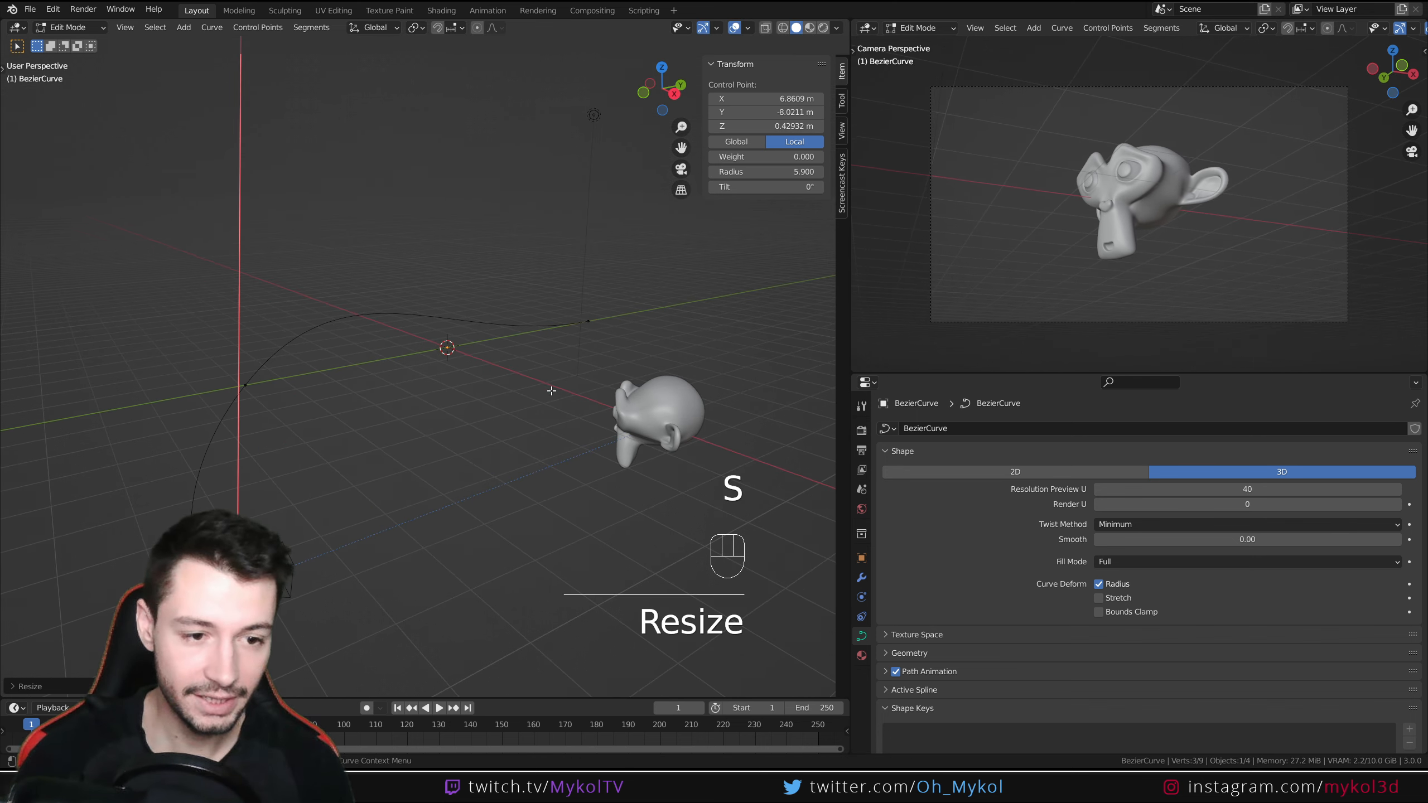
pyautogui.moveTo(551, 390); pyautogui.dragTo(467, 462, button='middle')
pyautogui.press('Tab')
# Step: Slide the camera along the extended curve by trying Follow Path offsets of -59.300 and -32.100
pyautogui.click(513, 477)
pyautogui.scroll(2, 517, 476)
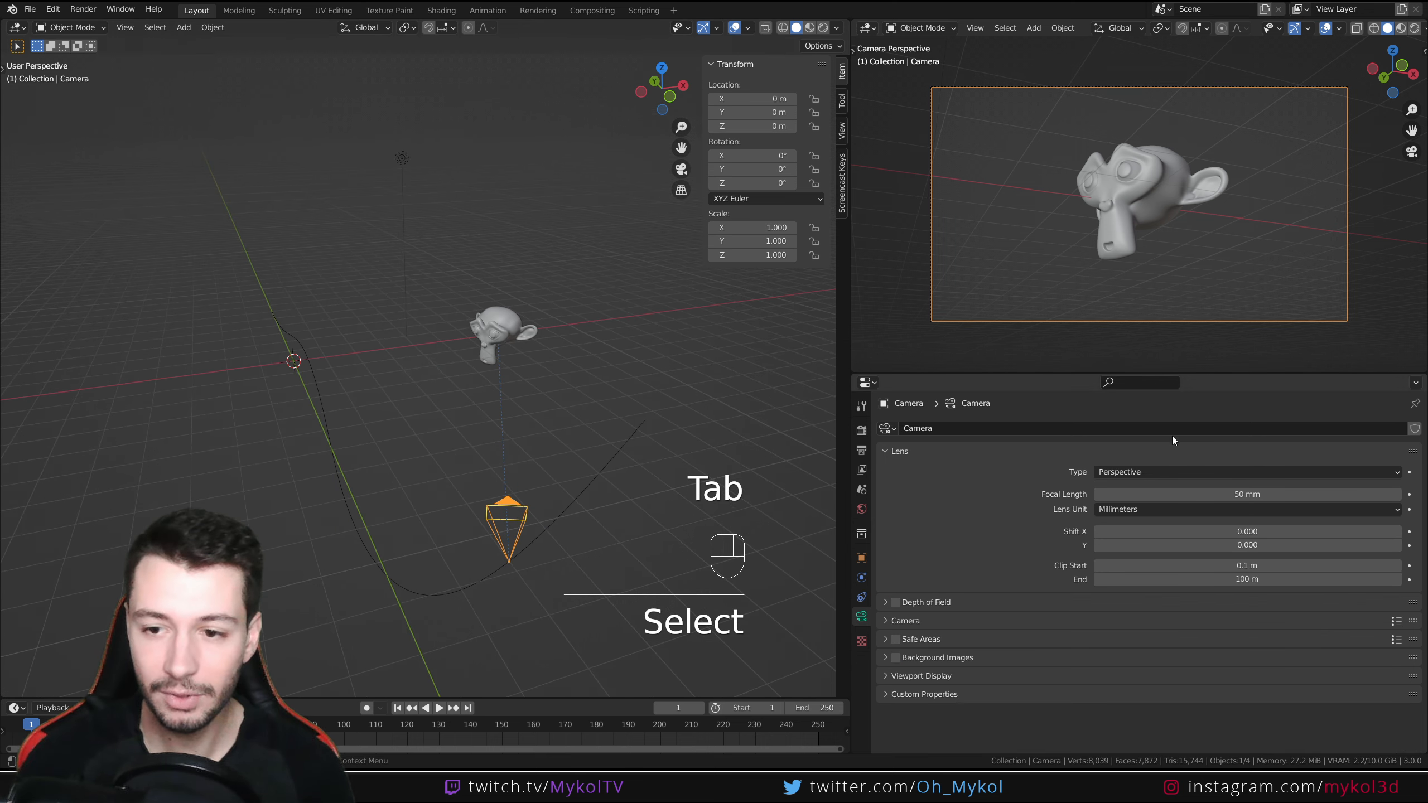
pyautogui.click(862, 597)
pyautogui.moveTo(1254, 496)
pyautogui.mouseDown()
pyautogui.moveTo(1184, 496)
pyautogui.moveTo(1256, 491)
pyautogui.mouseUp()
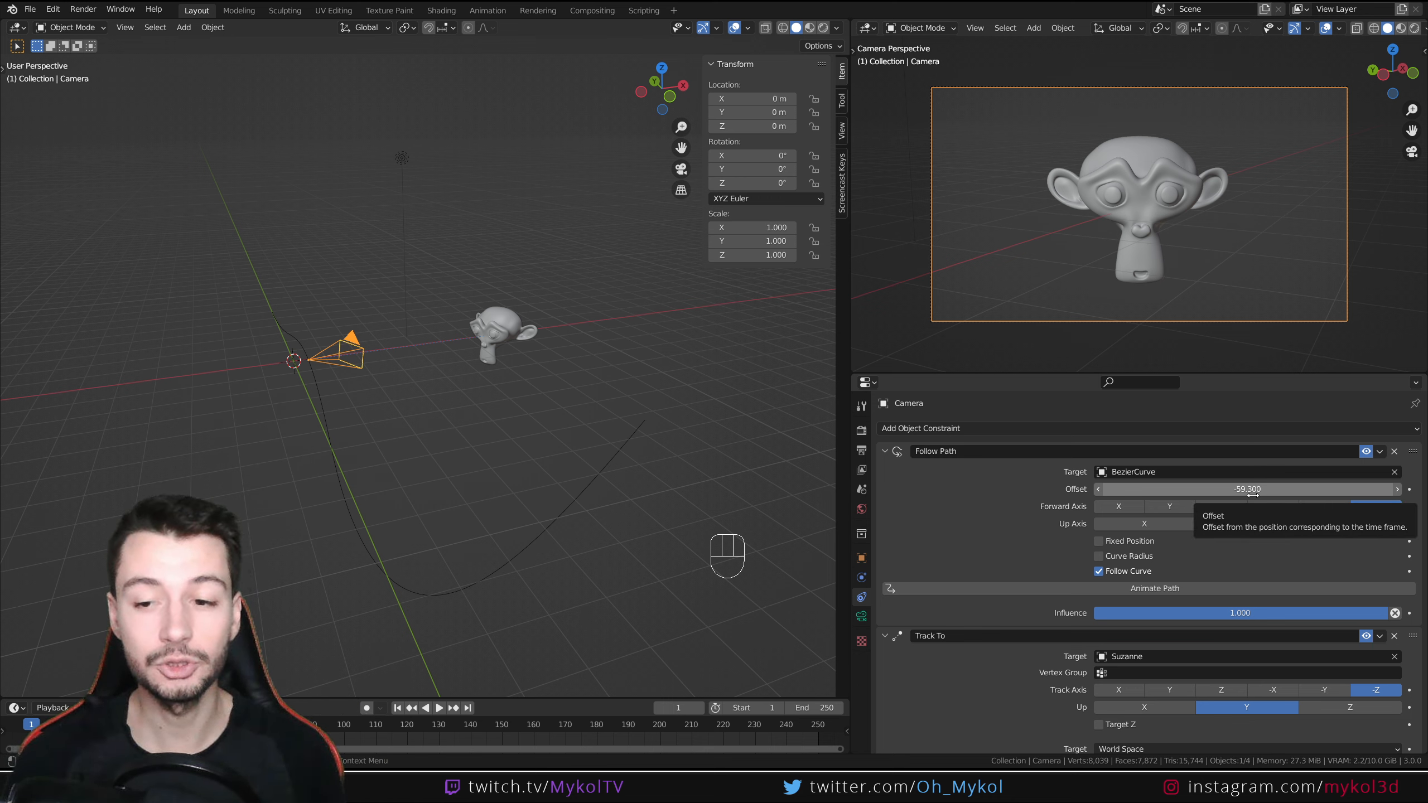
pyautogui.moveTo(1252, 494)
pyautogui.mouseDown()
pyautogui.moveTo(1186, 495)
pyautogui.moveTo(1285, 488)
pyautogui.moveTo(1217, 489)
pyautogui.moveTo(1263, 489)
pyautogui.mouseUp()
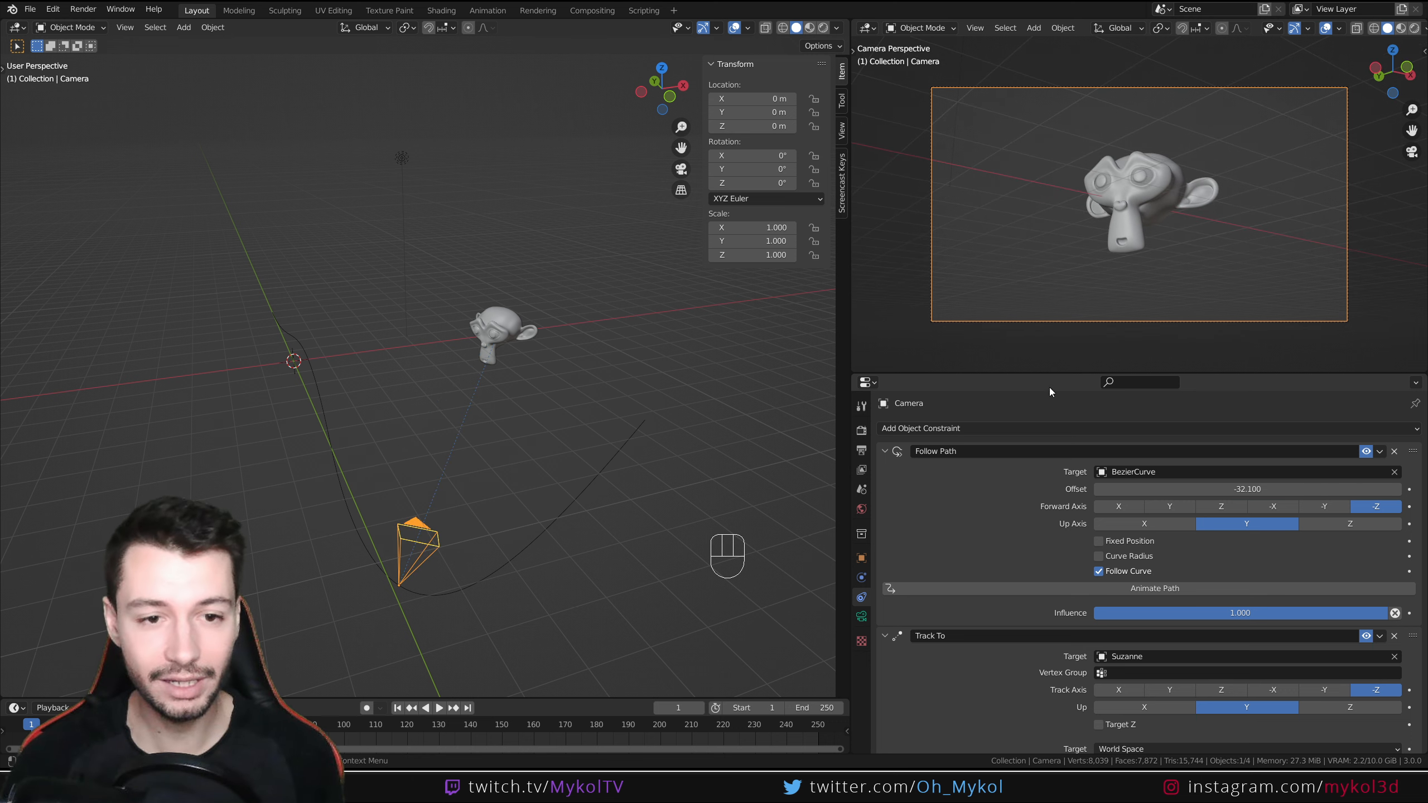
# Step: Set the camera's Follow Path offset to -14.900 and keyframe it on frame 1
pyautogui.click(504, 332)
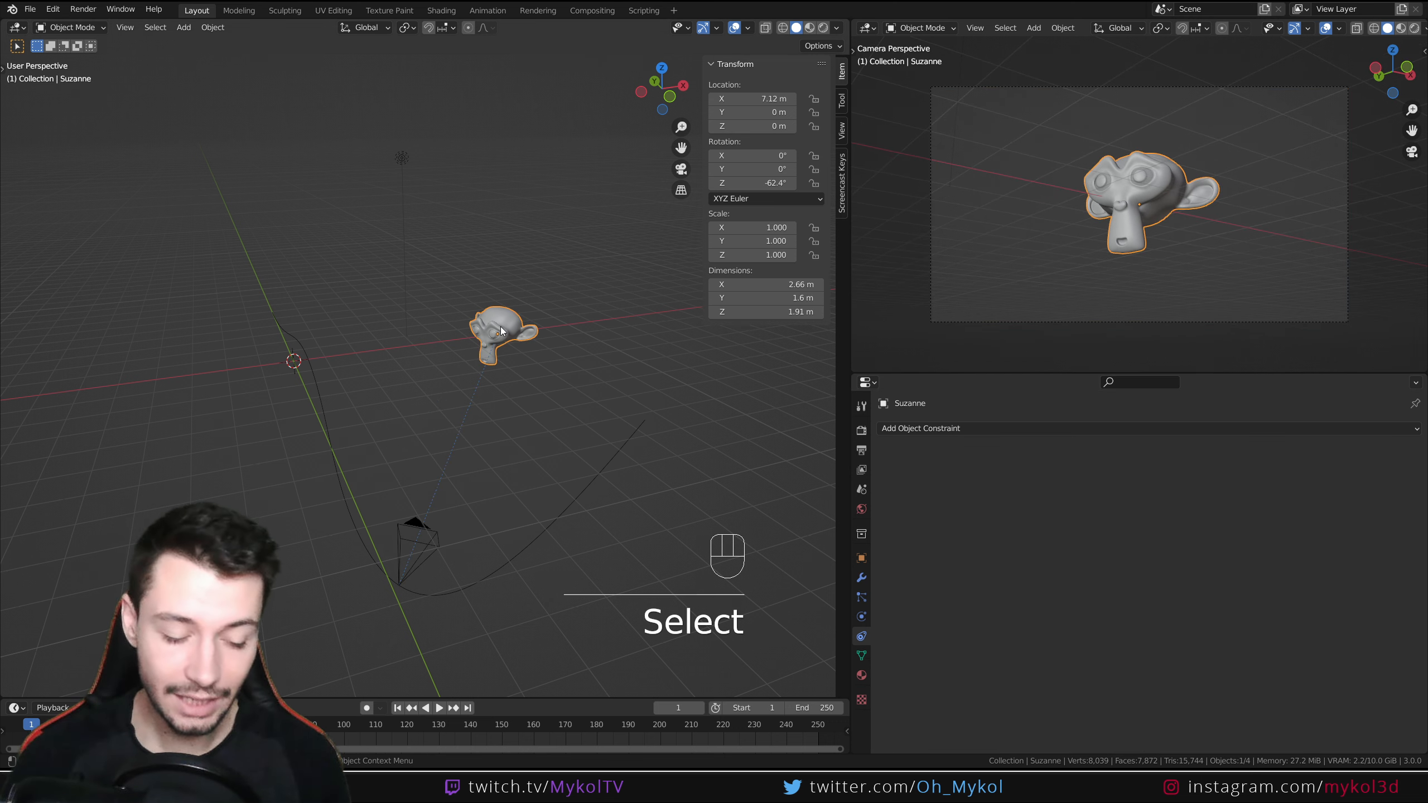
pyautogui.click(431, 542)
pyautogui.moveTo(1208, 489); pyautogui.dragTo(1226, 489)
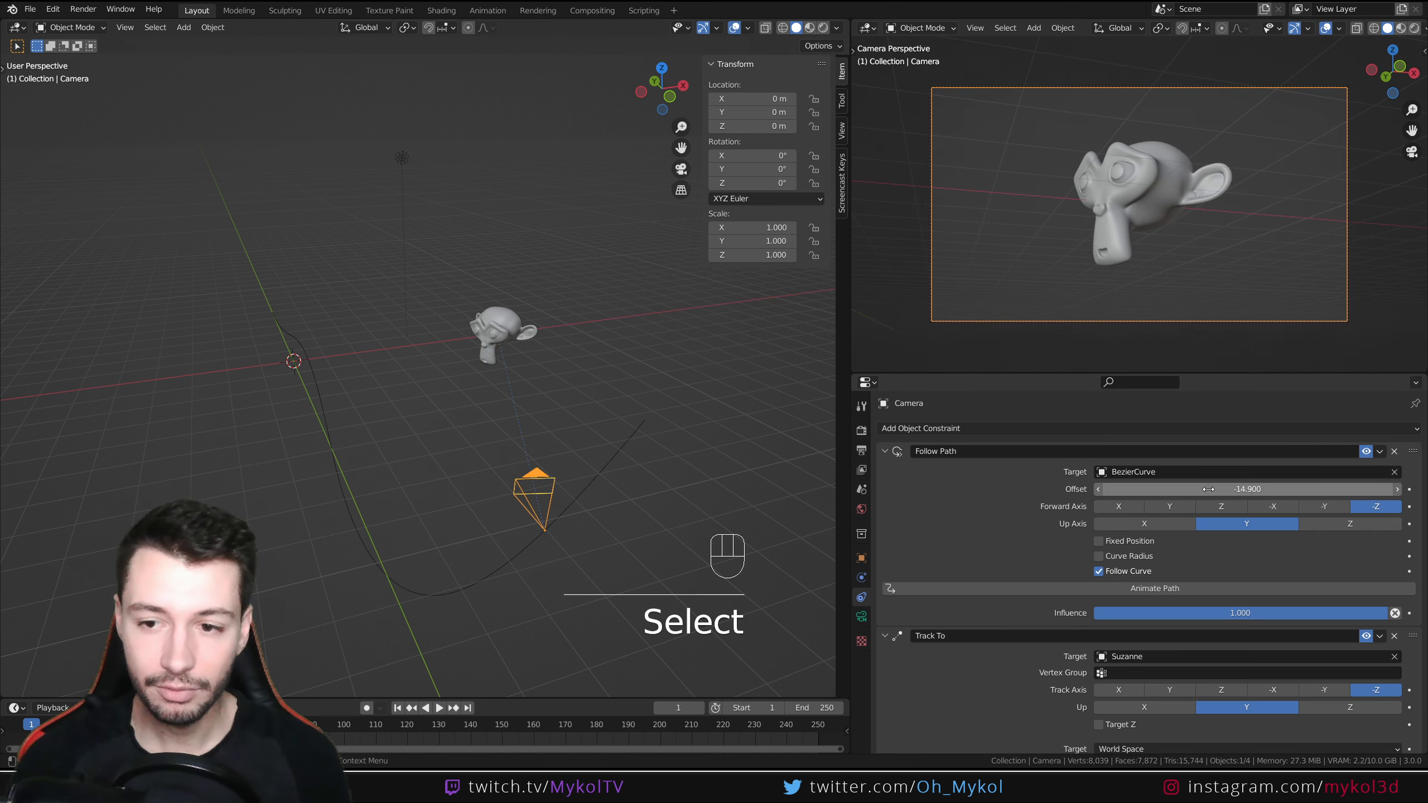
pyautogui.press('i')
# Step: On frame 172, set the camera's Follow Path offset to -98.200 and keyframe it
pyautogui.moveTo(31, 728); pyautogui.dragTo(401, 730)
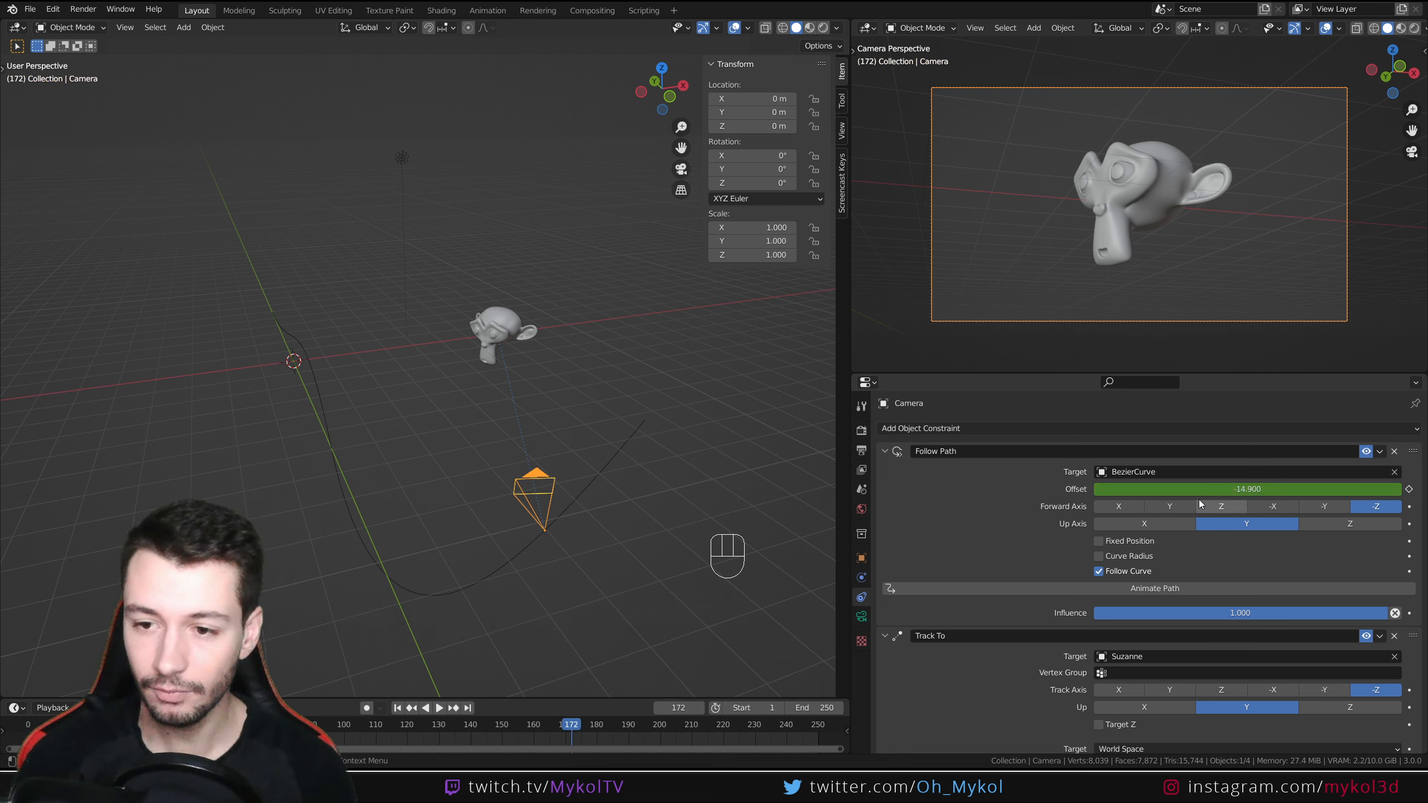
pyautogui.moveTo(1201, 489); pyautogui.dragTo(1127, 489)
pyautogui.press('i')
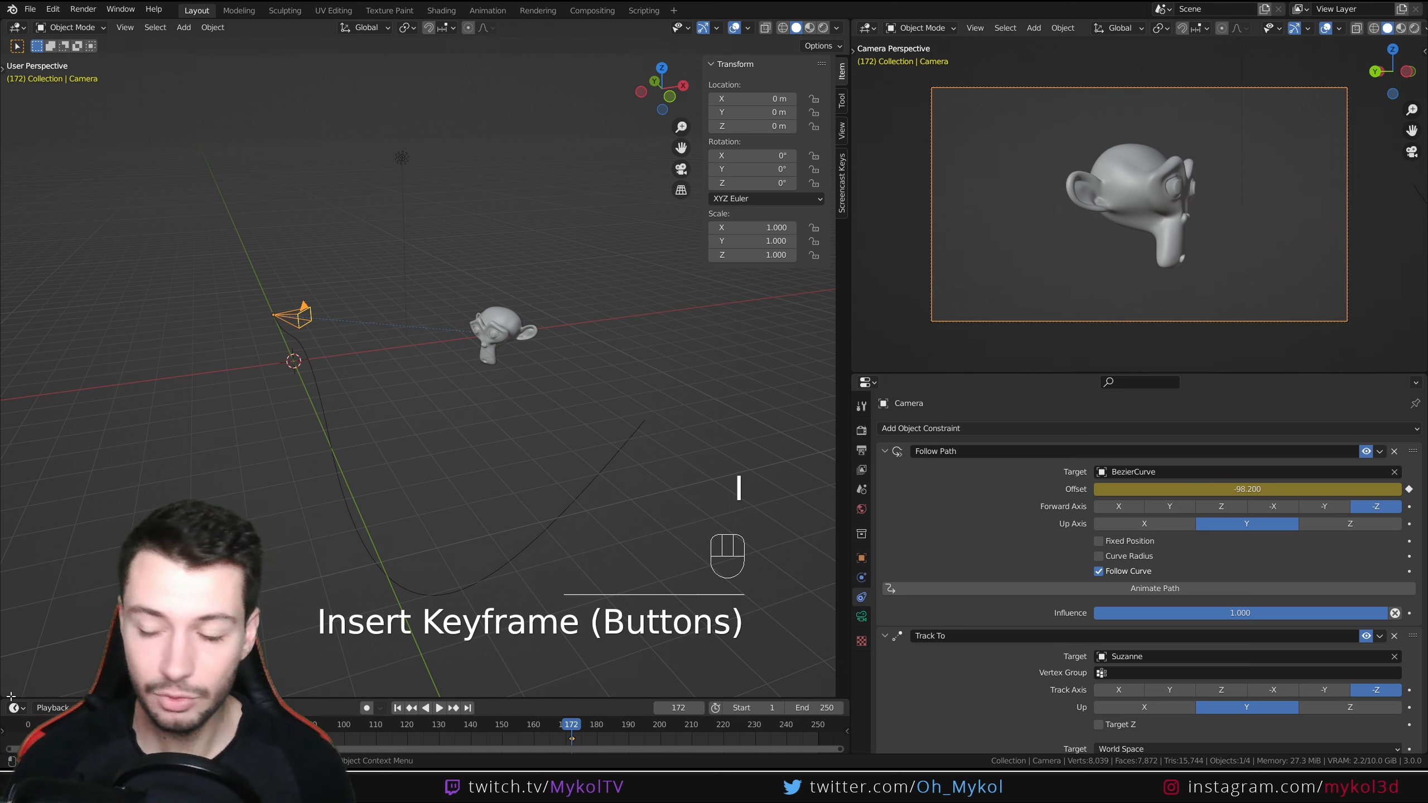
# Step: Split the timeline into two side-by-side areas and play the camera animation, stopping it on frame 43
pyautogui.moveTo(11, 696); pyautogui.dragTo(338, 689)
pyautogui.press('Escape')
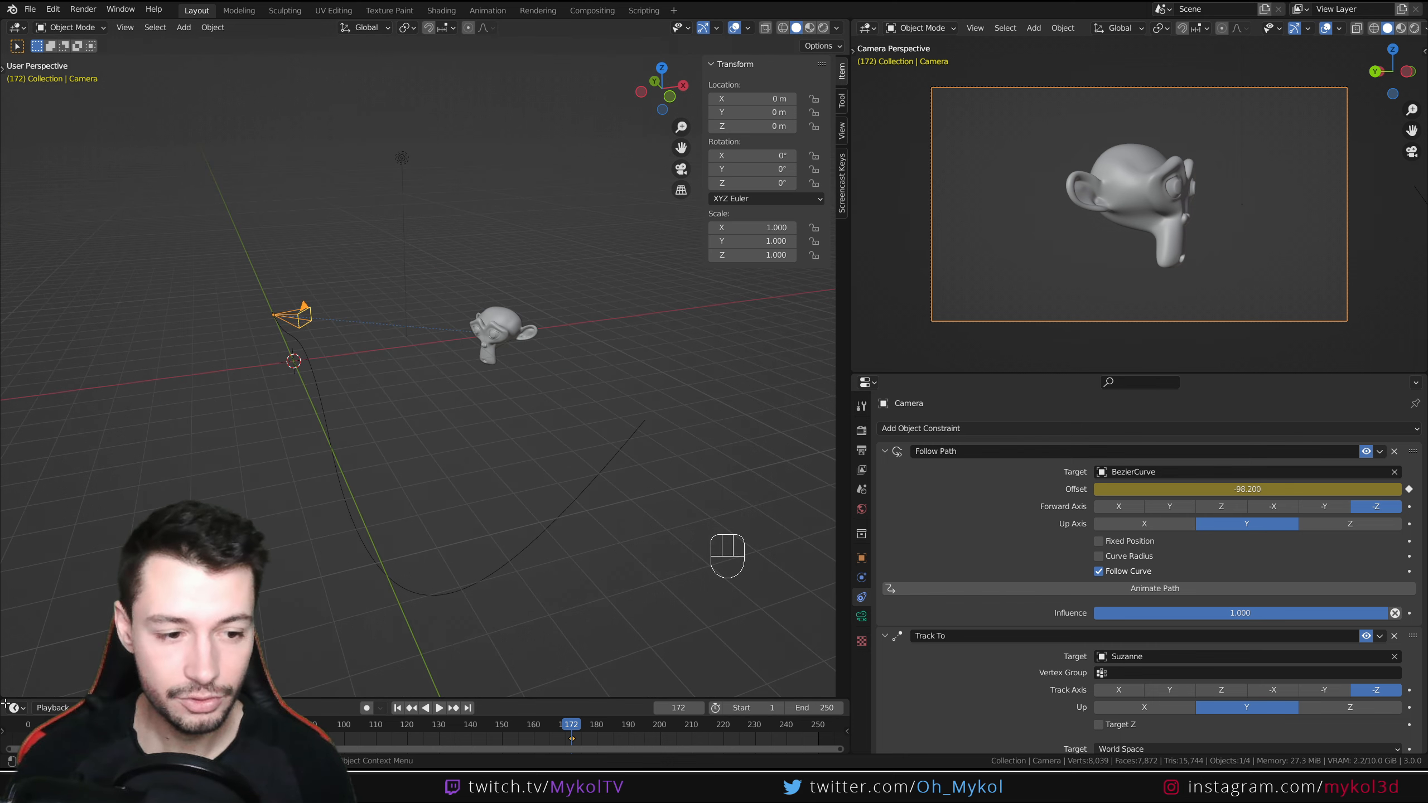
pyautogui.moveTo(6, 703); pyautogui.dragTo(429, 692)
pyautogui.press('space')
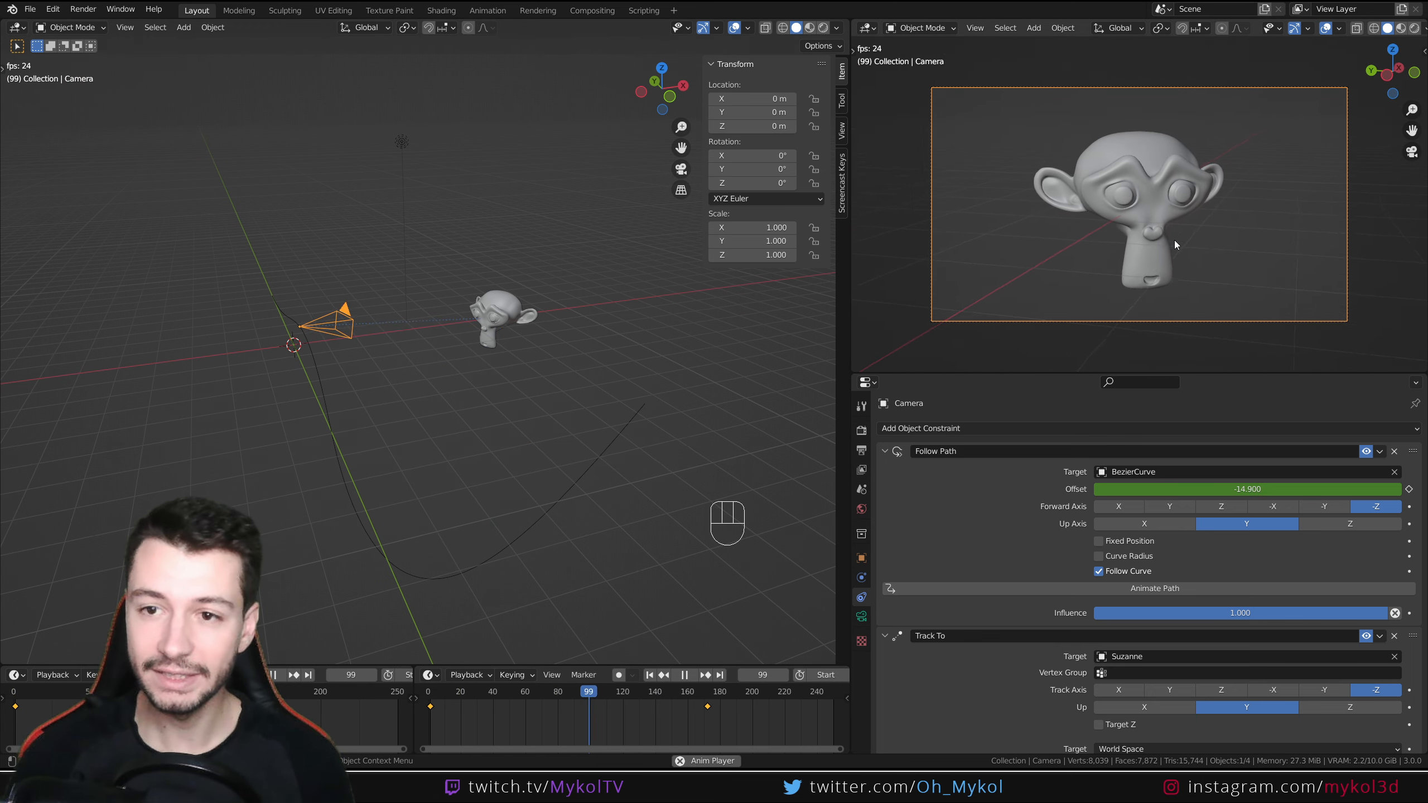
pyautogui.press('space')
pyautogui.press('space')
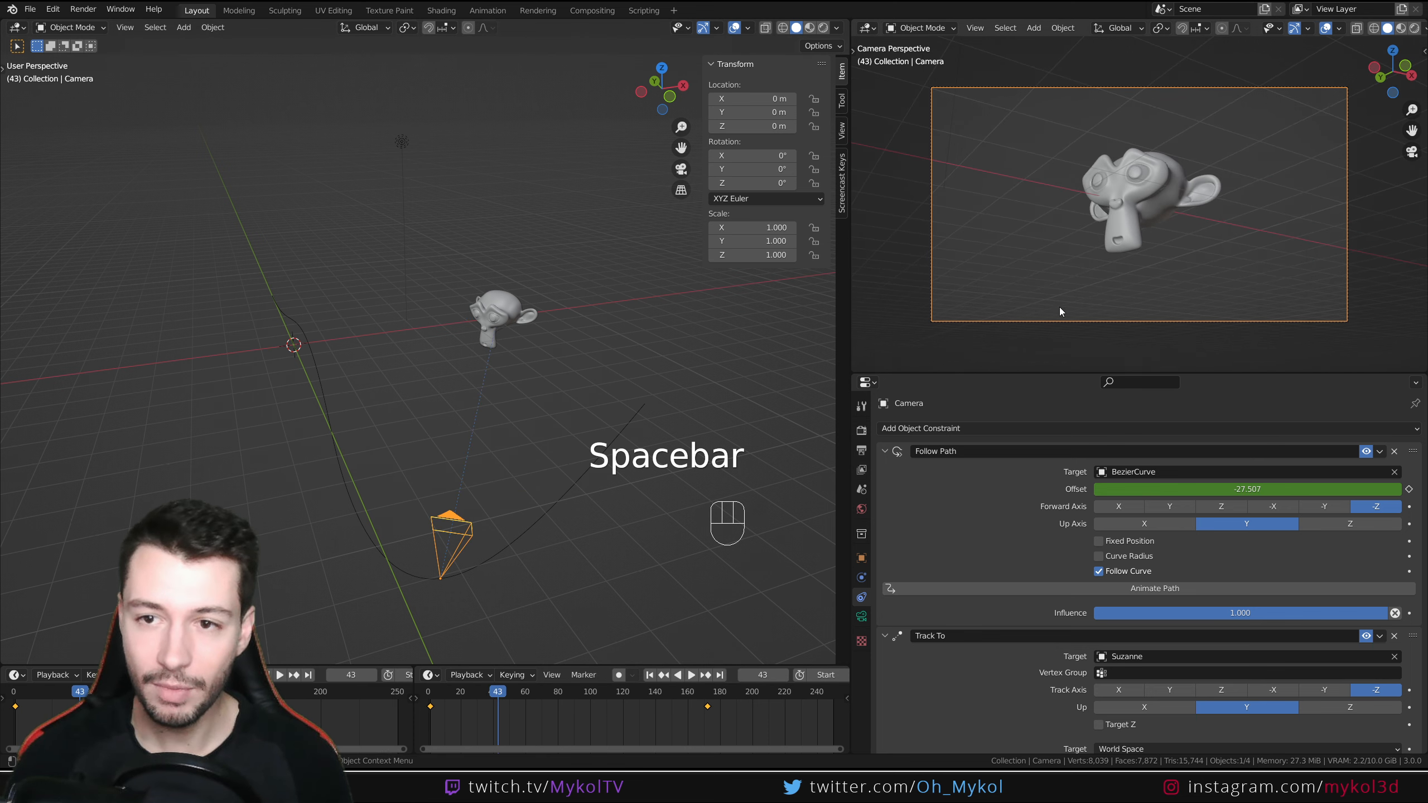
# Step: Insert a Location keyframe for the monkey on frame 43
pyautogui.click(1127, 211)
pyautogui.press('i')
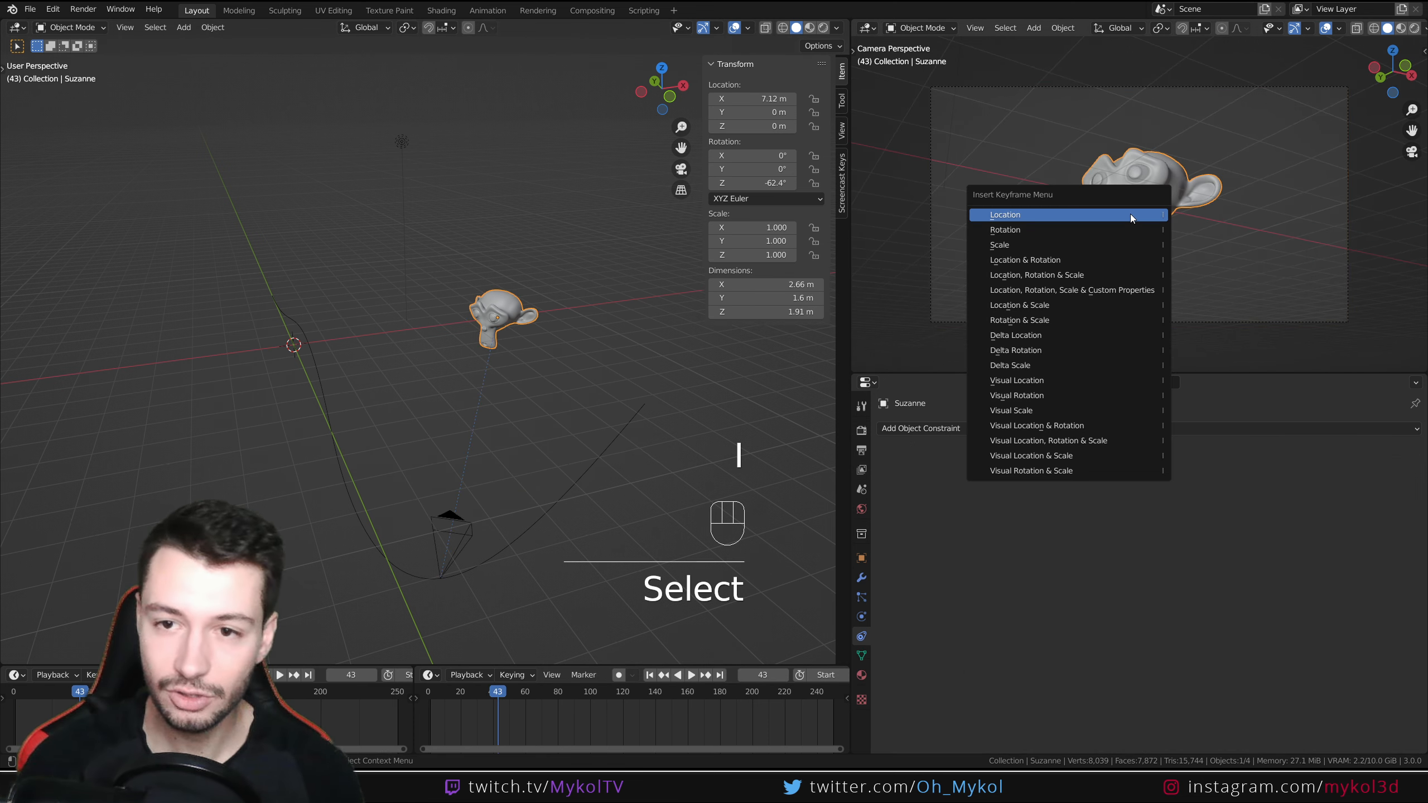
pyautogui.click(1130, 215)
# Step: On frame 105, move the monkey along the Y axis to about -5.51 m
pyautogui.moveTo(514, 692); pyautogui.dragTo(598, 693)
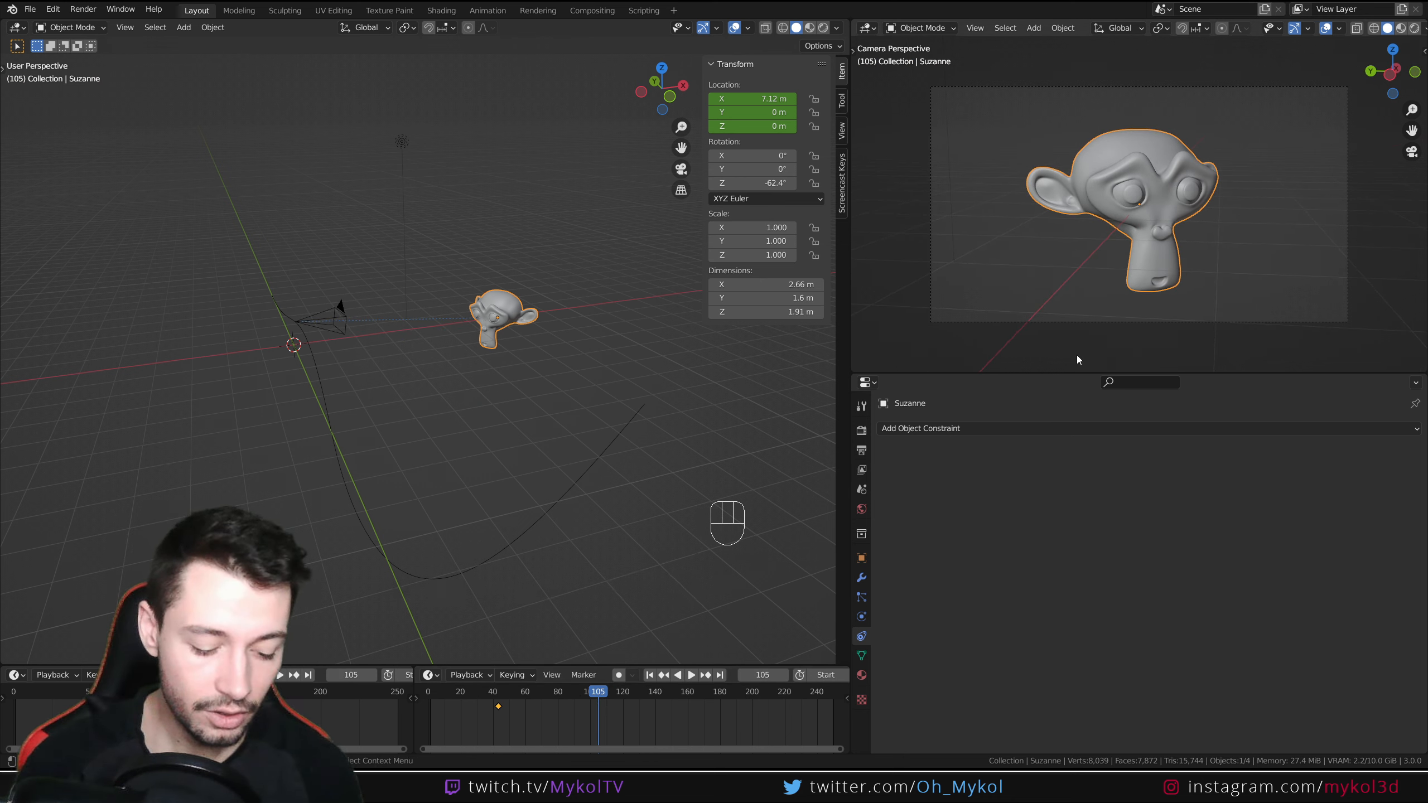
pyautogui.press('g')
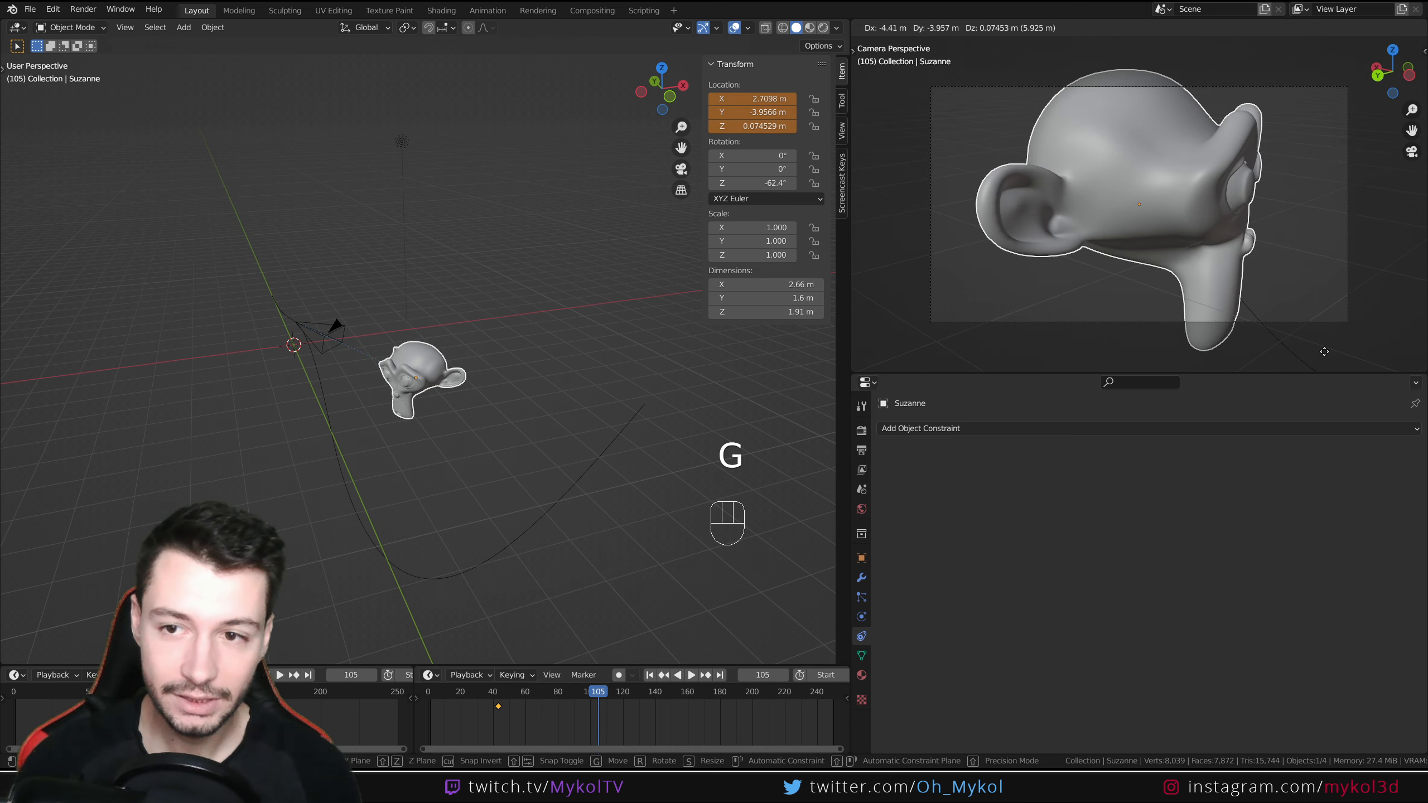
pyautogui.rightClick(1210, 314)
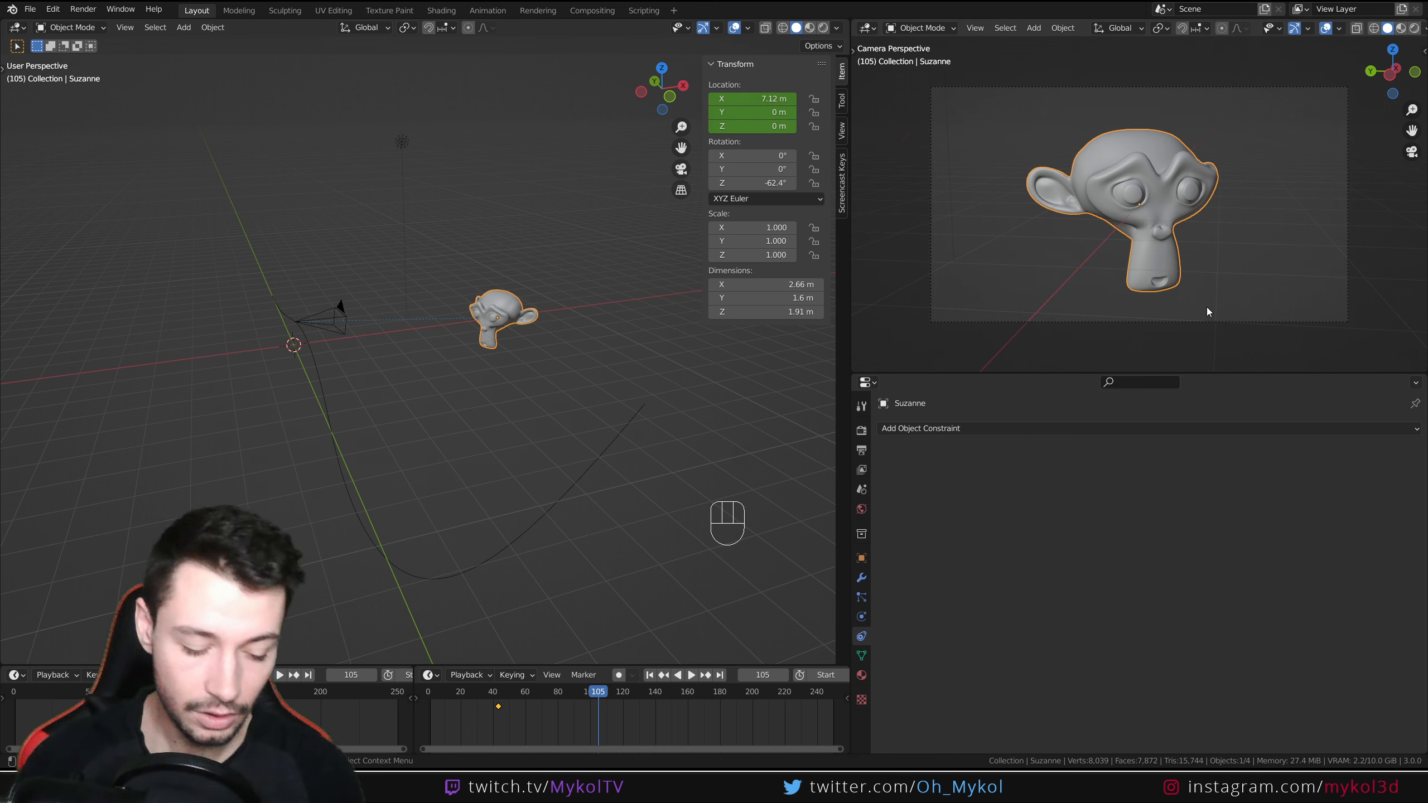
pyautogui.press('g')
pyautogui.click(968, 295)
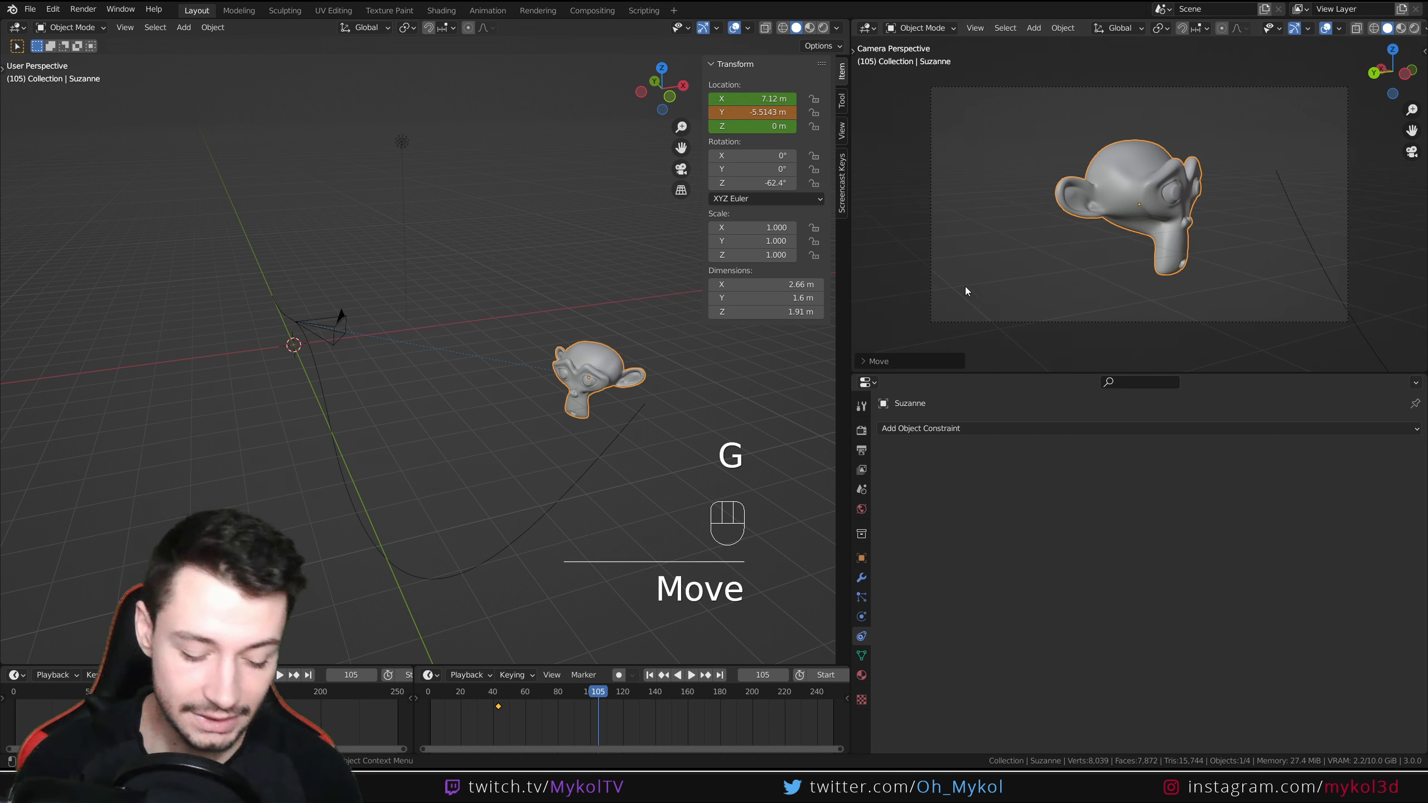
# Step: Keyframe the monkey's location on frame 105 and play back the animation, stopping it on frame 133
pyautogui.press('i')
pyautogui.click(991, 281)
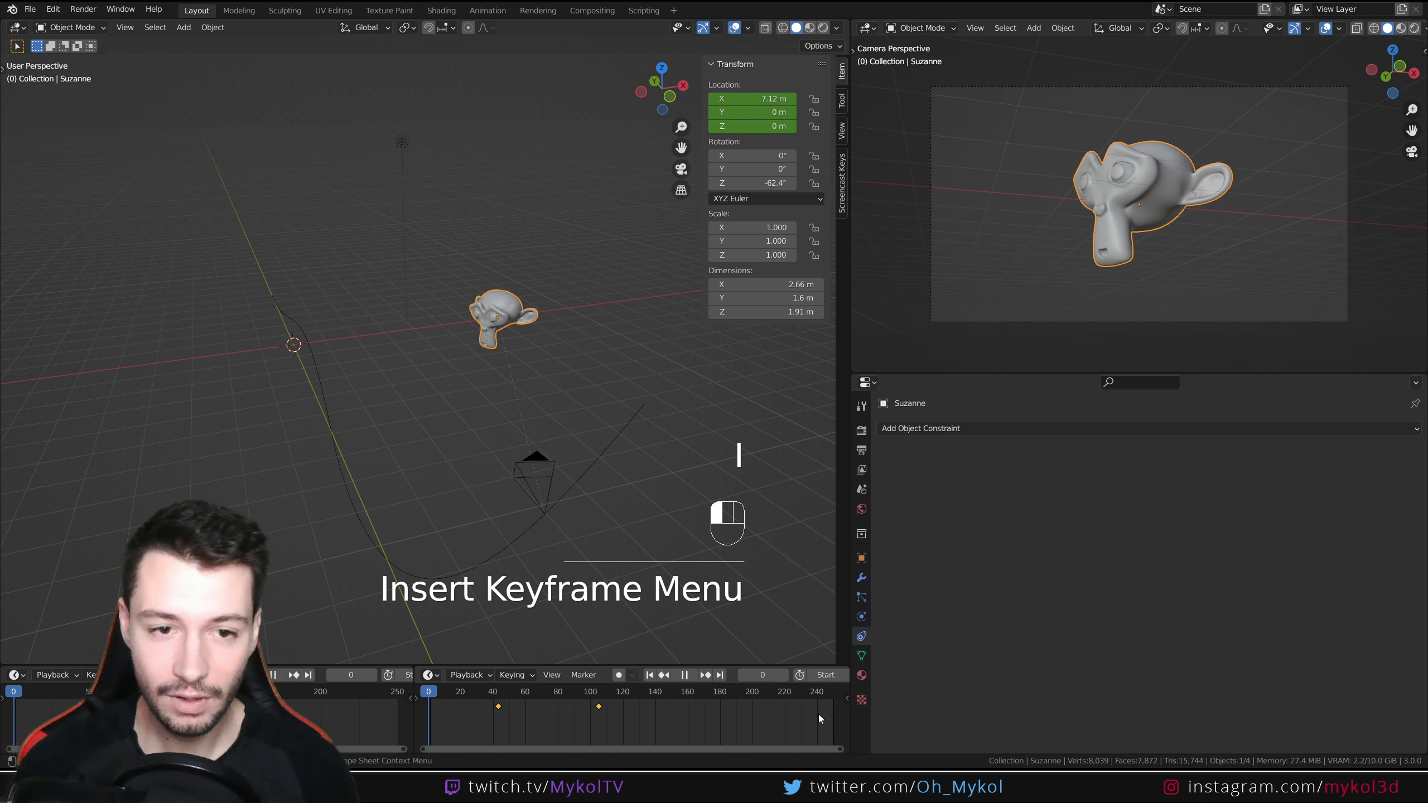
pyautogui.press('space')
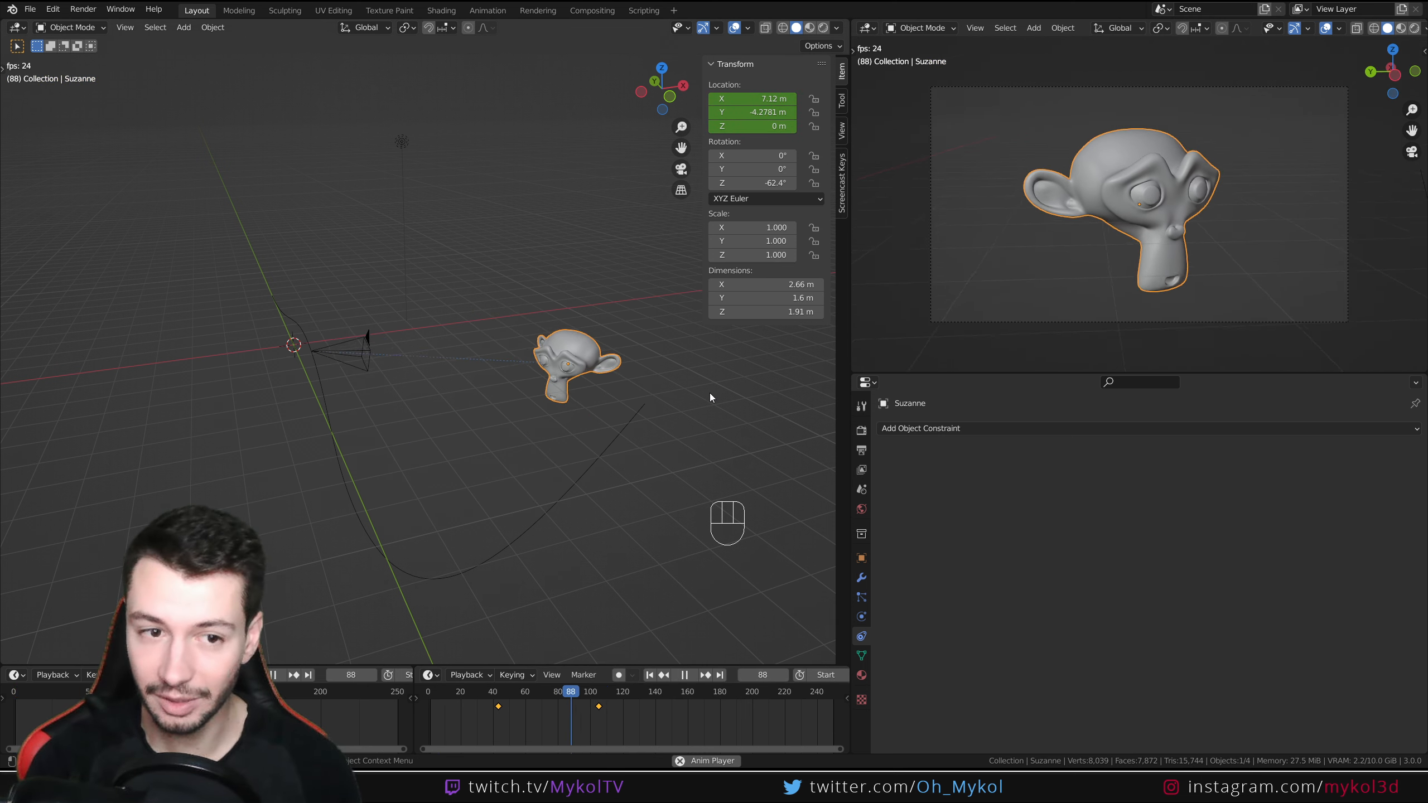
pyautogui.press('space')
pyautogui.press('space')
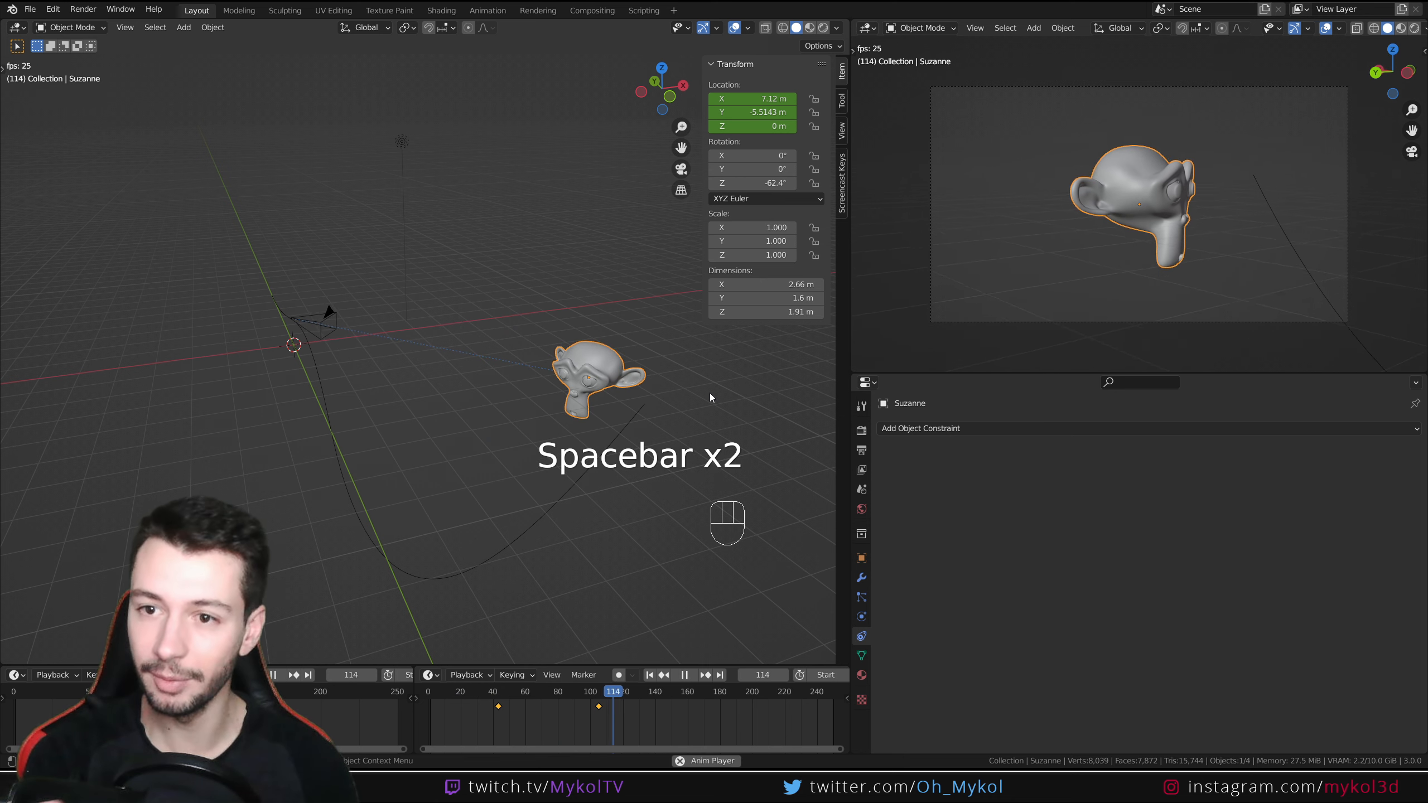
pyautogui.press('space')
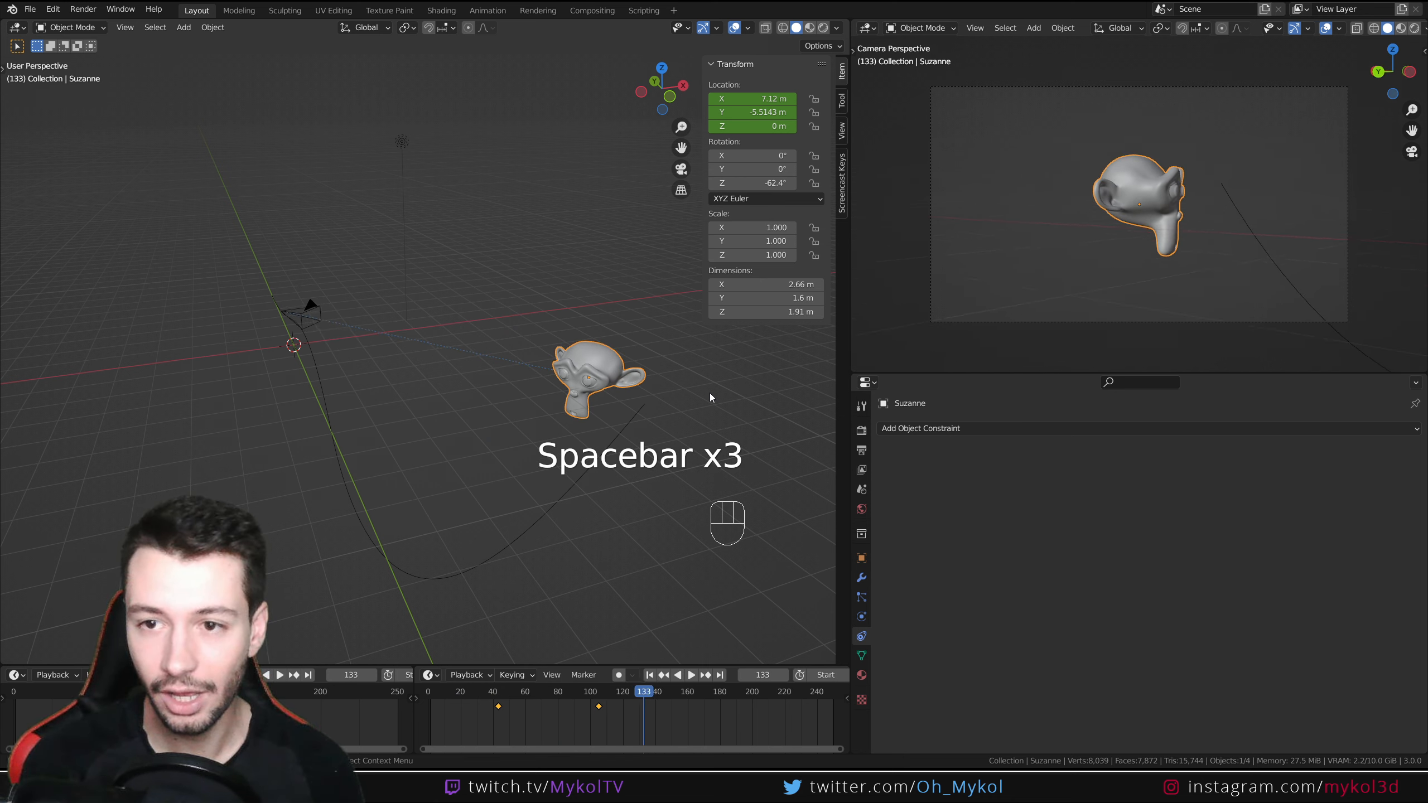
pyautogui.moveTo(678, 436); pyautogui.dragTo(620, 414, button='middle')
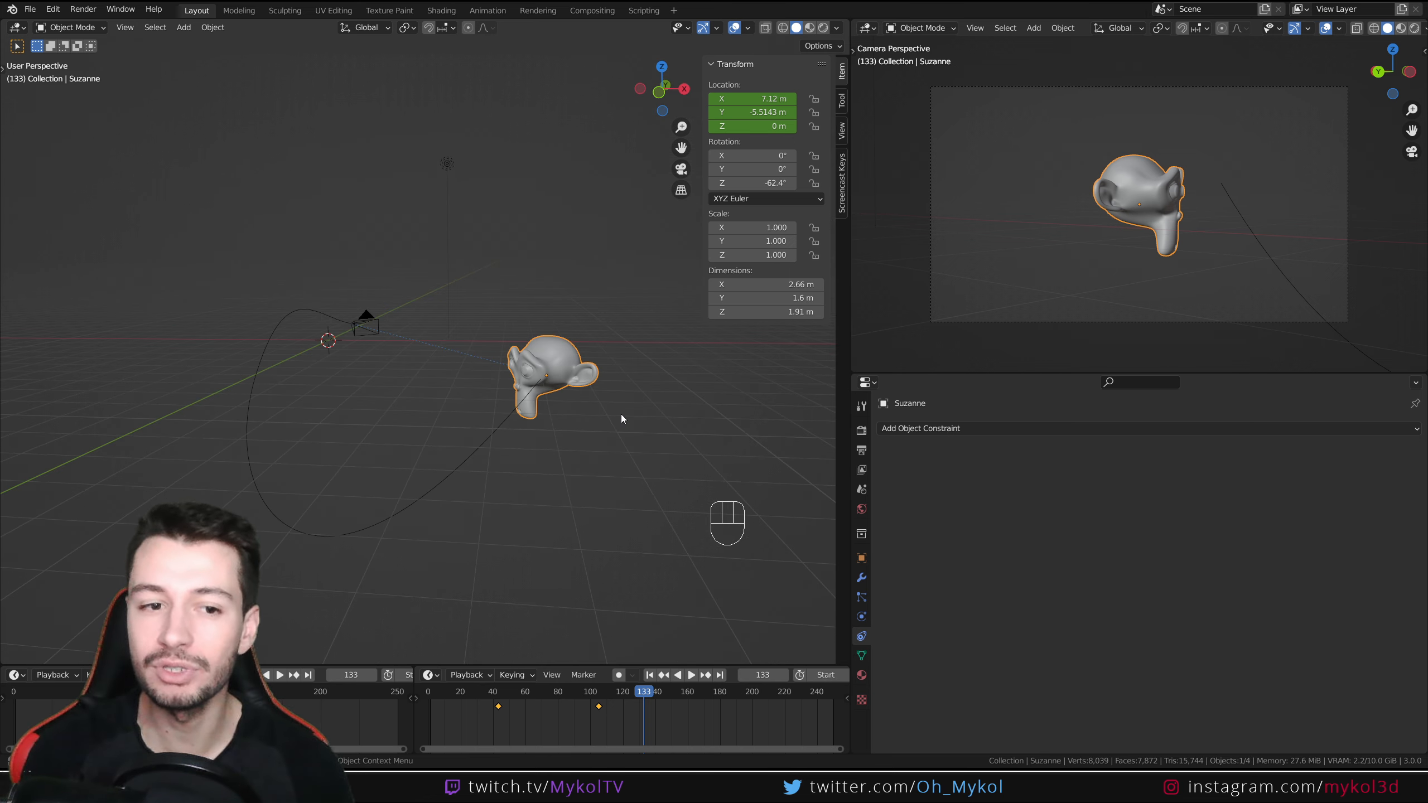
# Step: Start a new General file in place of the current scene
pyautogui.click(33, 8)
pyautogui.moveTo(56, 24)
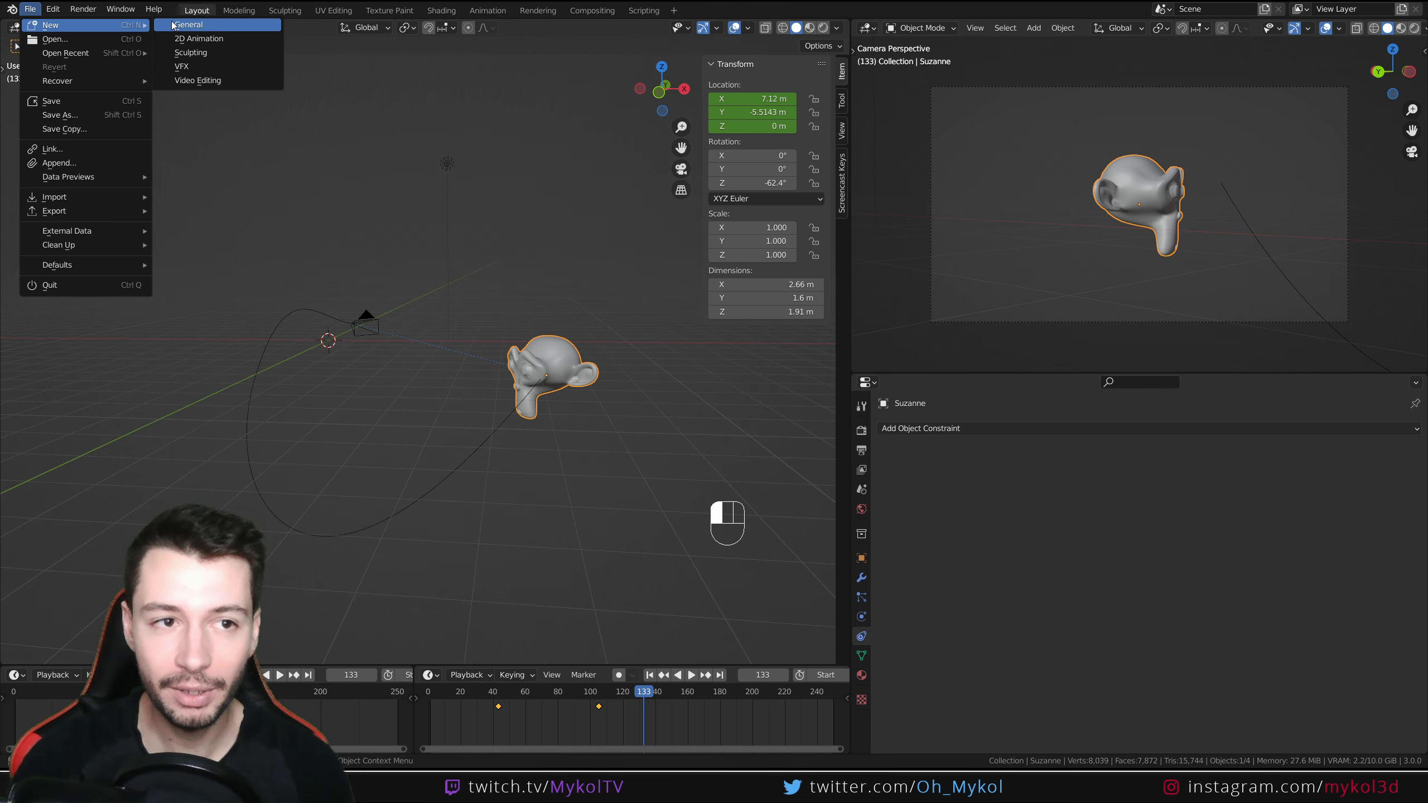
pyautogui.click(179, 25)
pyautogui.click(738, 407)
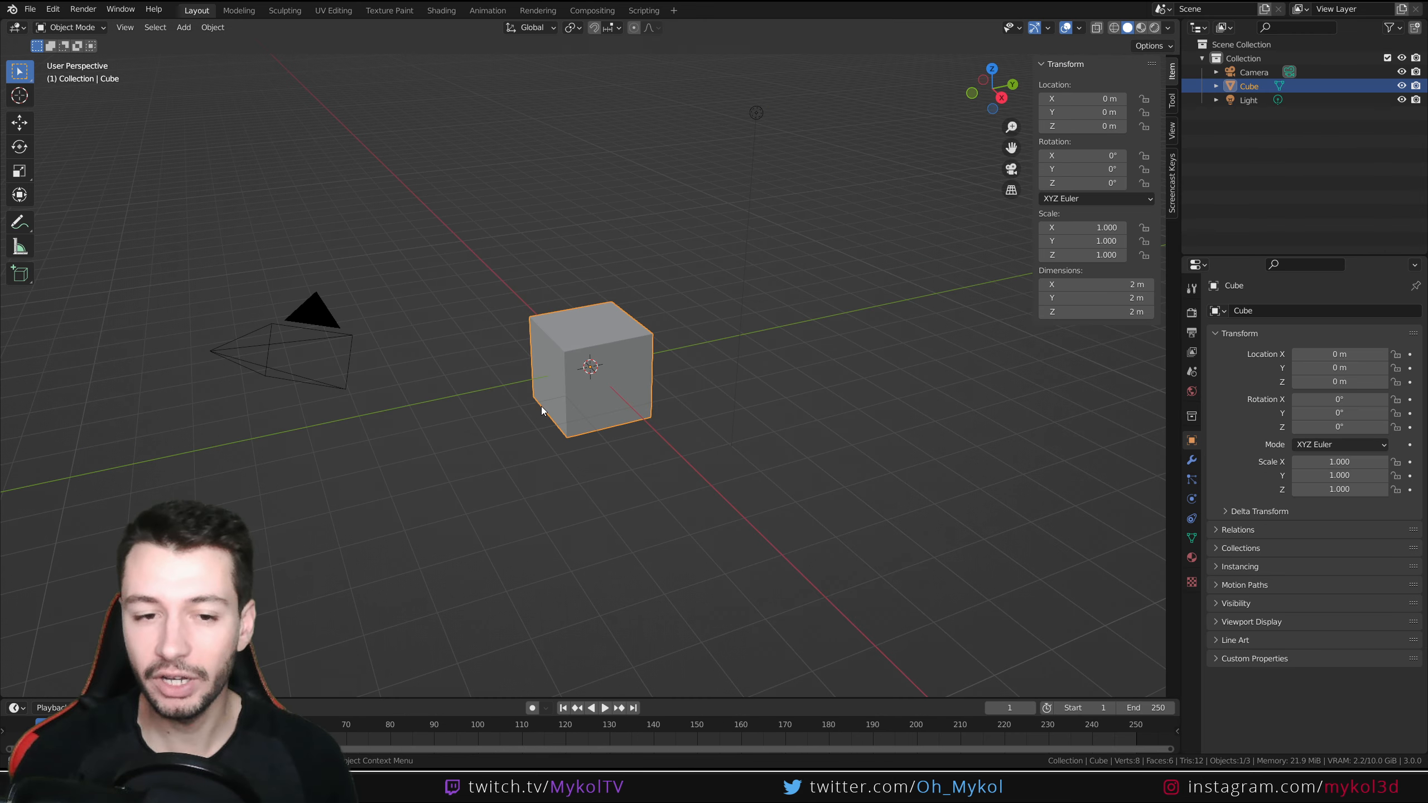
# Step: Turn on Screencast Keys and delete the default cube
pyautogui.click(1172, 182)
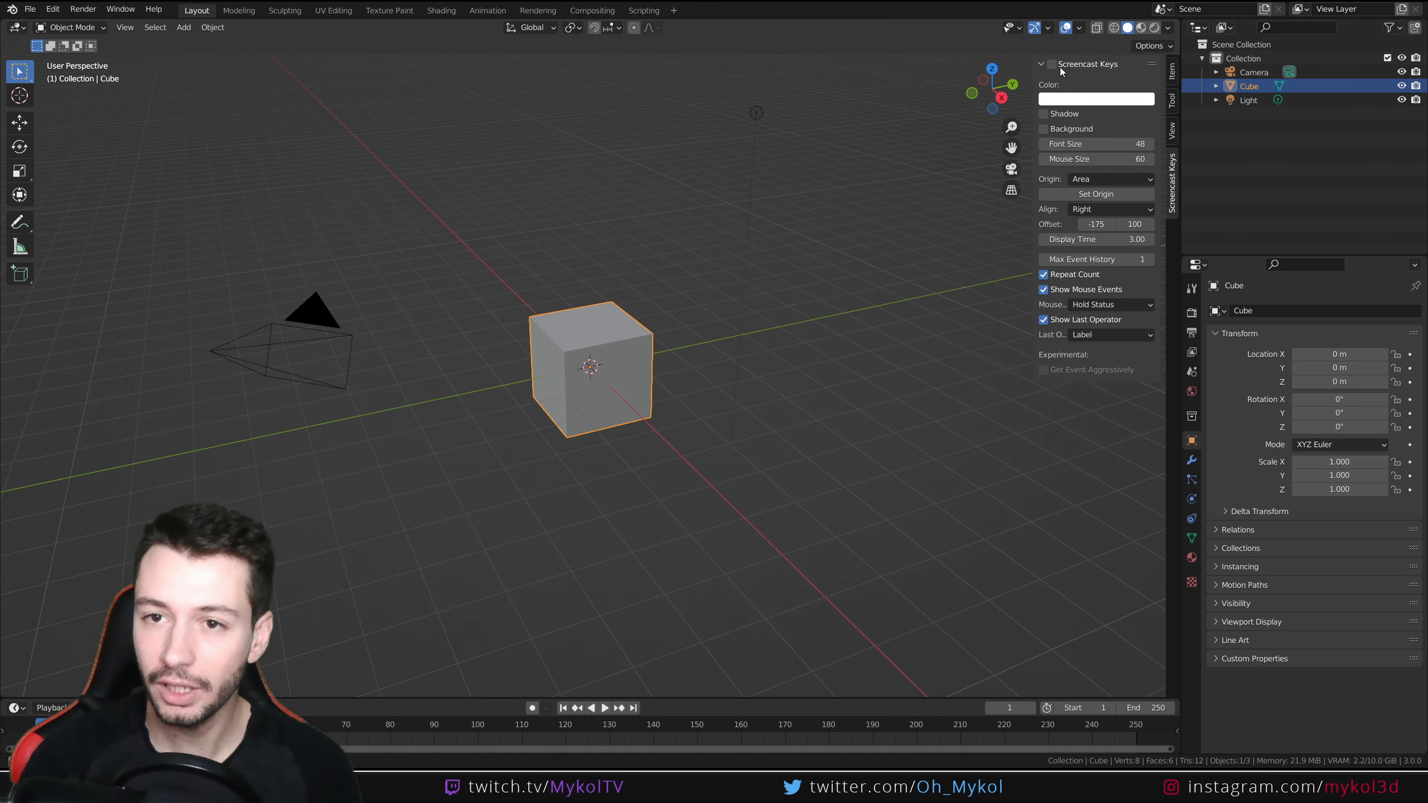
pyautogui.click(1172, 71)
pyautogui.scroll(-2, 712, 379)
pyautogui.moveTo(712, 379); pyautogui.dragTo(631, 387, button='middle')
pyautogui.press('Delete')
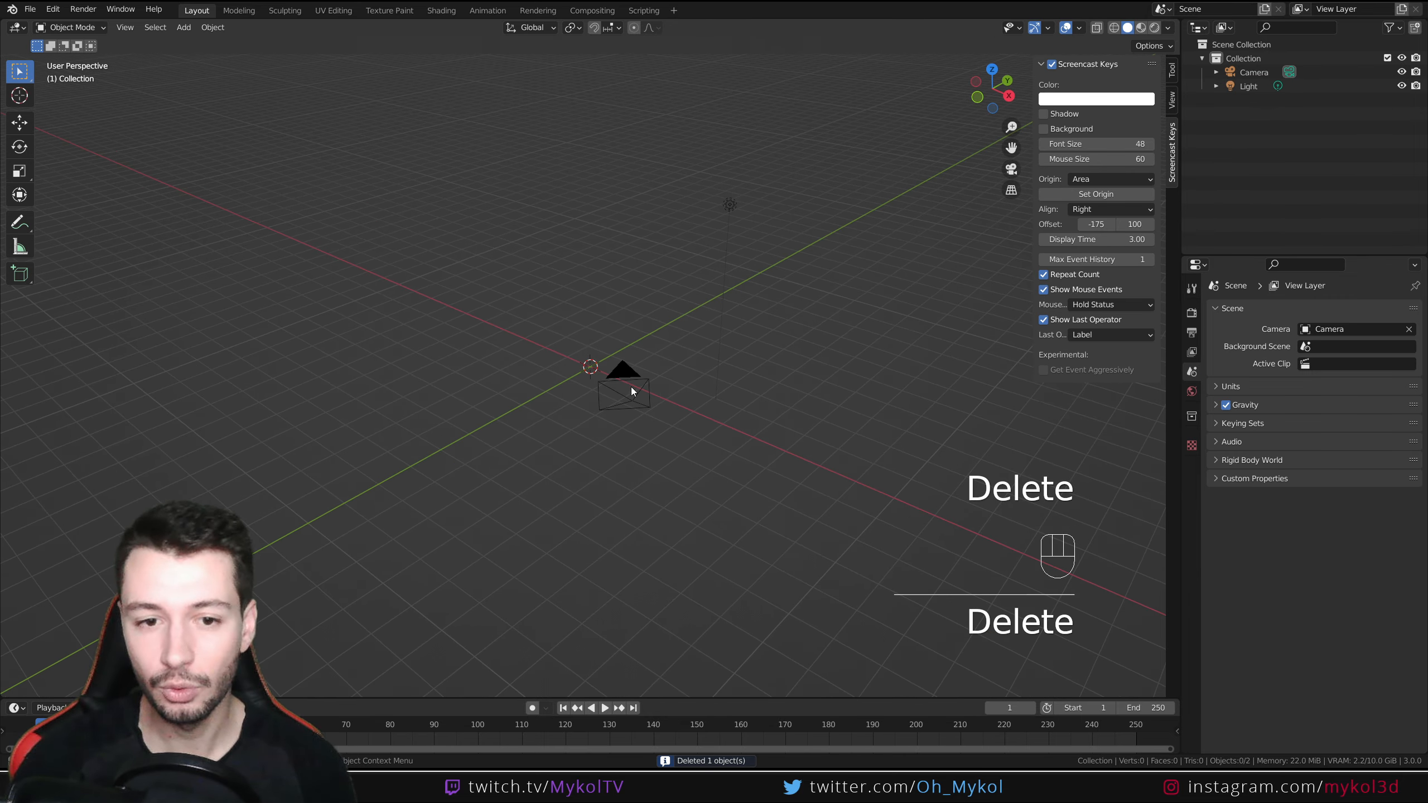
# Step: Clear the camera's location and rotation, and rotate it 90° about the X axis
pyautogui.click(629, 388)
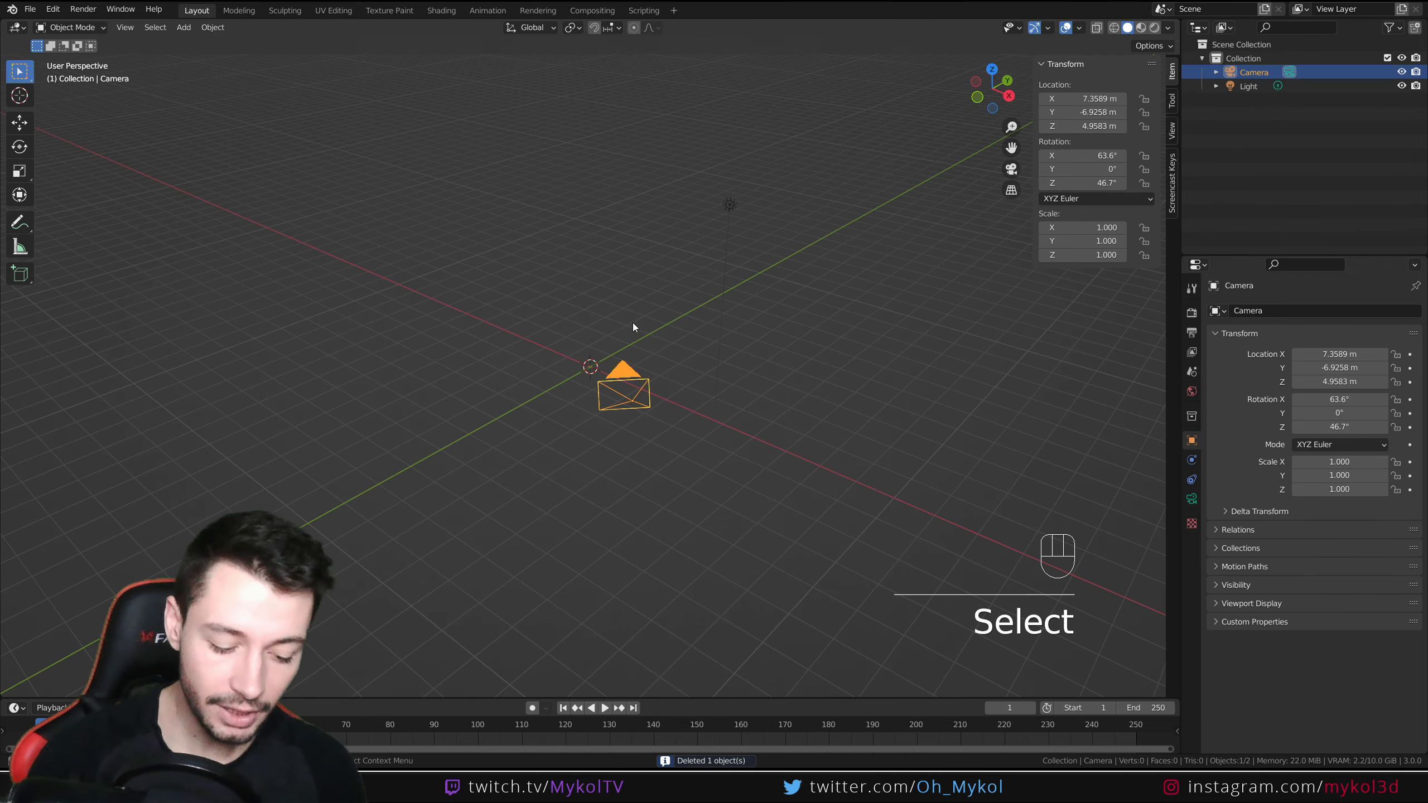
pyautogui.hotkey('alt', 'g')
pyautogui.moveTo(749, 419); pyautogui.dragTo(661, 370, button='middle')
pyautogui.hotkey('alt', 'r')
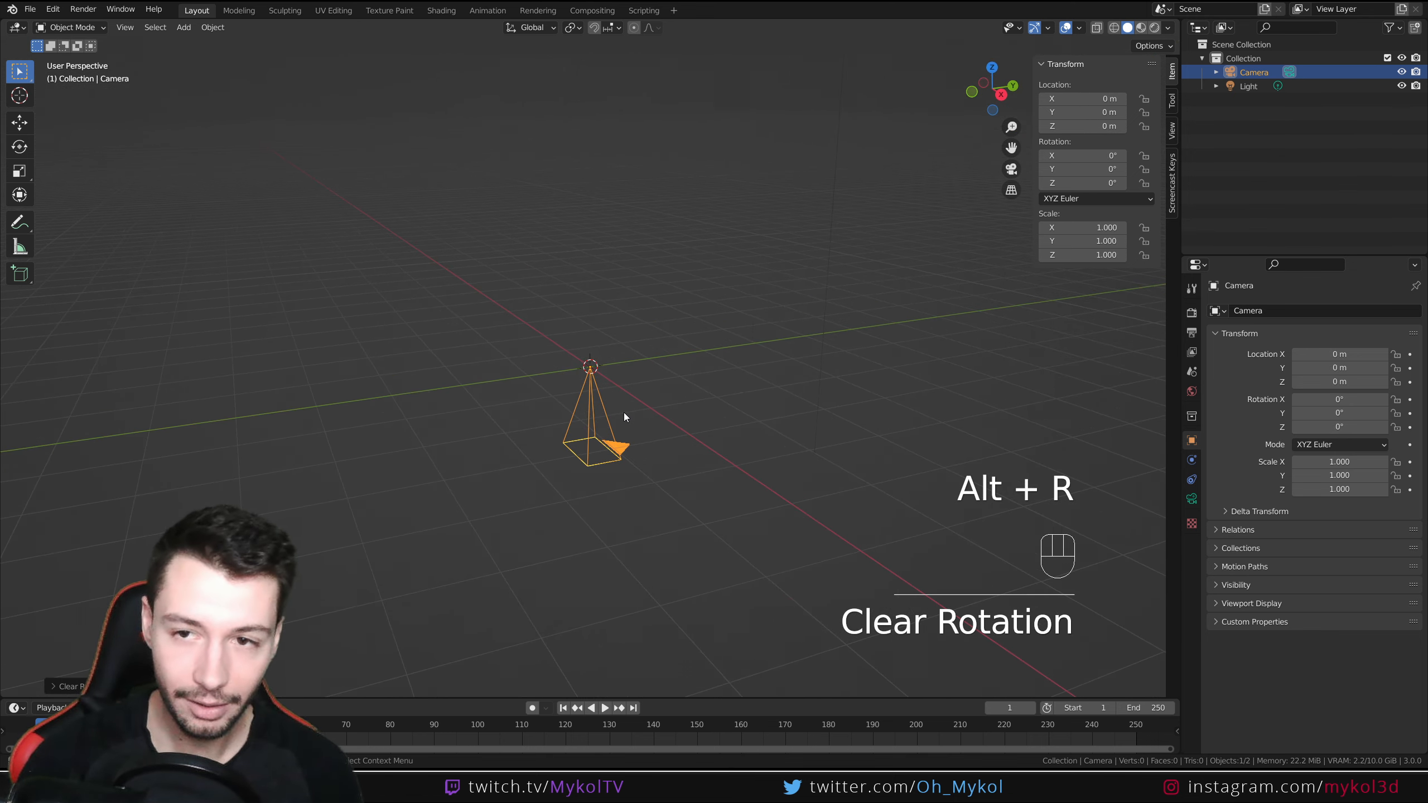
pyautogui.write('r')
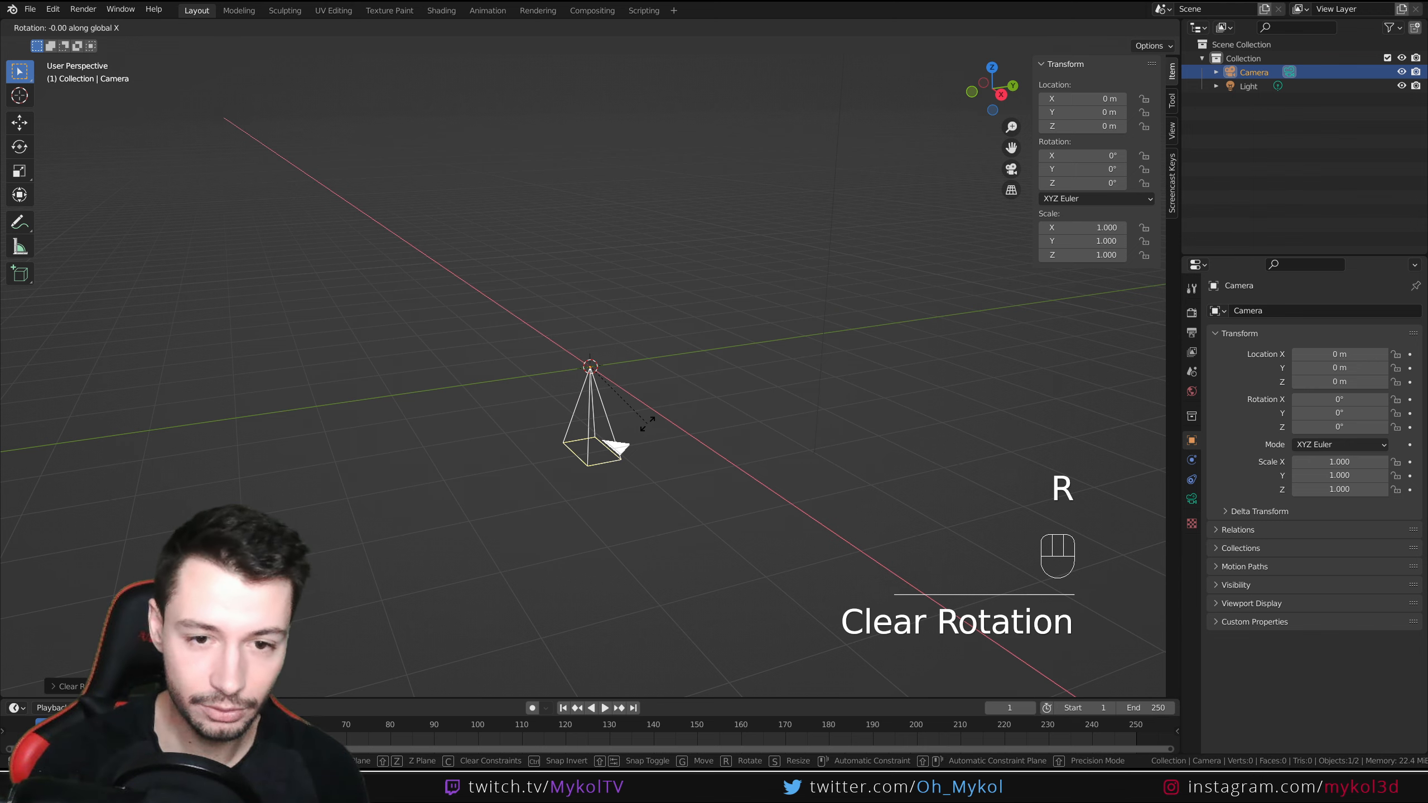
pyautogui.write('x90')
pyautogui.press('Return')
pyautogui.moveTo(628, 371); pyautogui.dragTo(614, 466, button='middle')
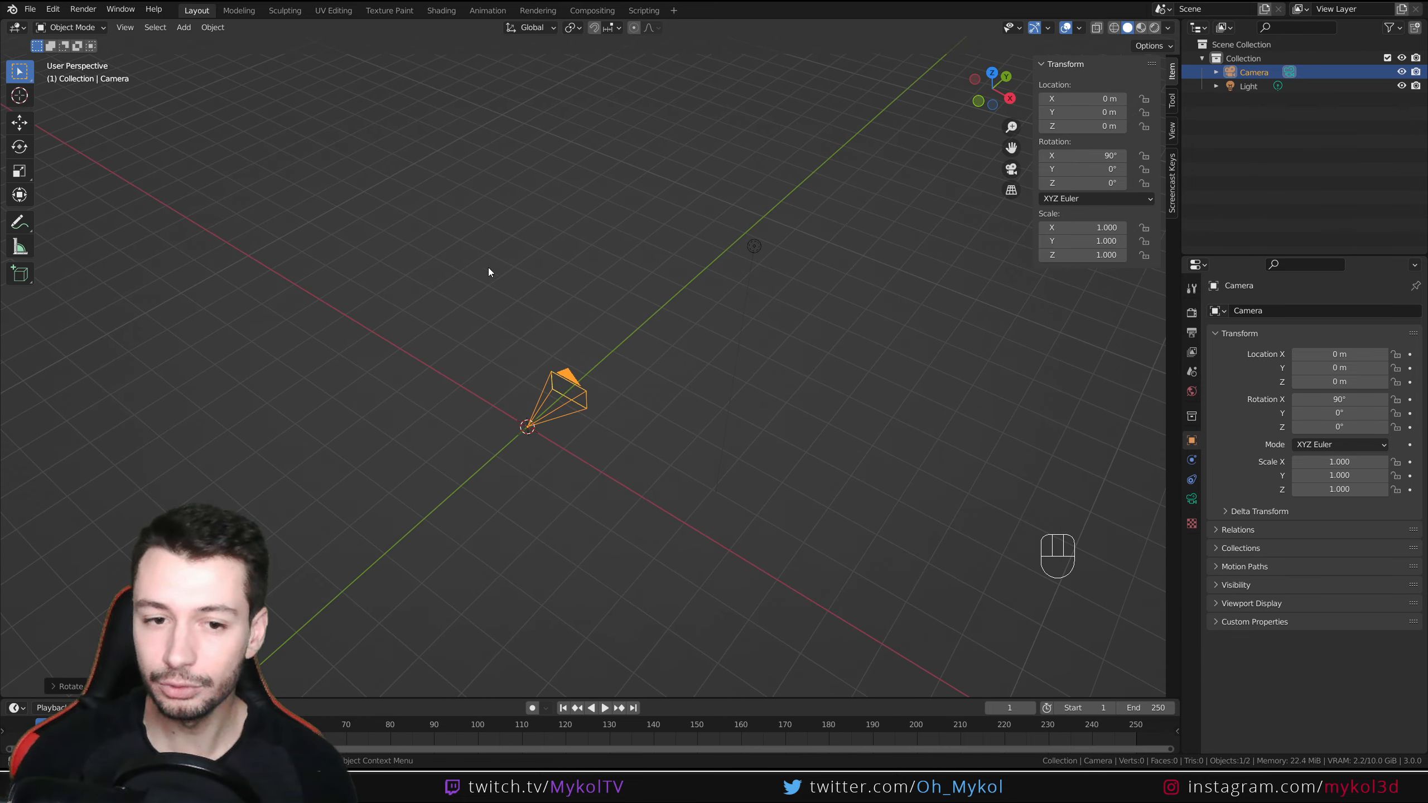
pyautogui.moveTo(621, 427)
pyautogui.mouseDown(button='middle')
pyautogui.moveTo(667, 399)
pyautogui.moveTo(640, 430)
pyautogui.mouseUp(button='middle')
pyautogui.scroll(6, 637, 436)
pyautogui.press('r')
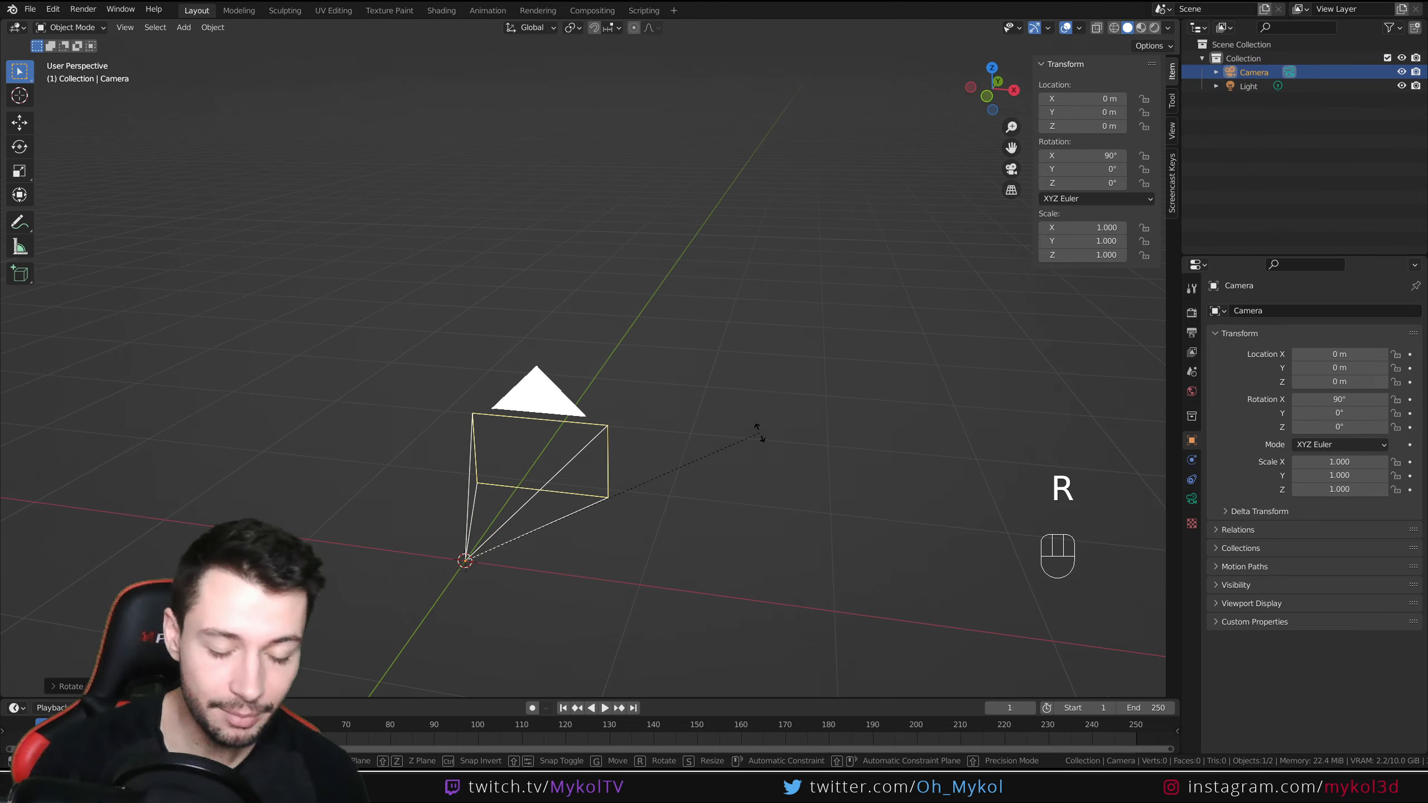
pyautogui.rightClick(801, 417)
pyautogui.moveTo(733, 419); pyautogui.dragTo(668, 480, button='middle')
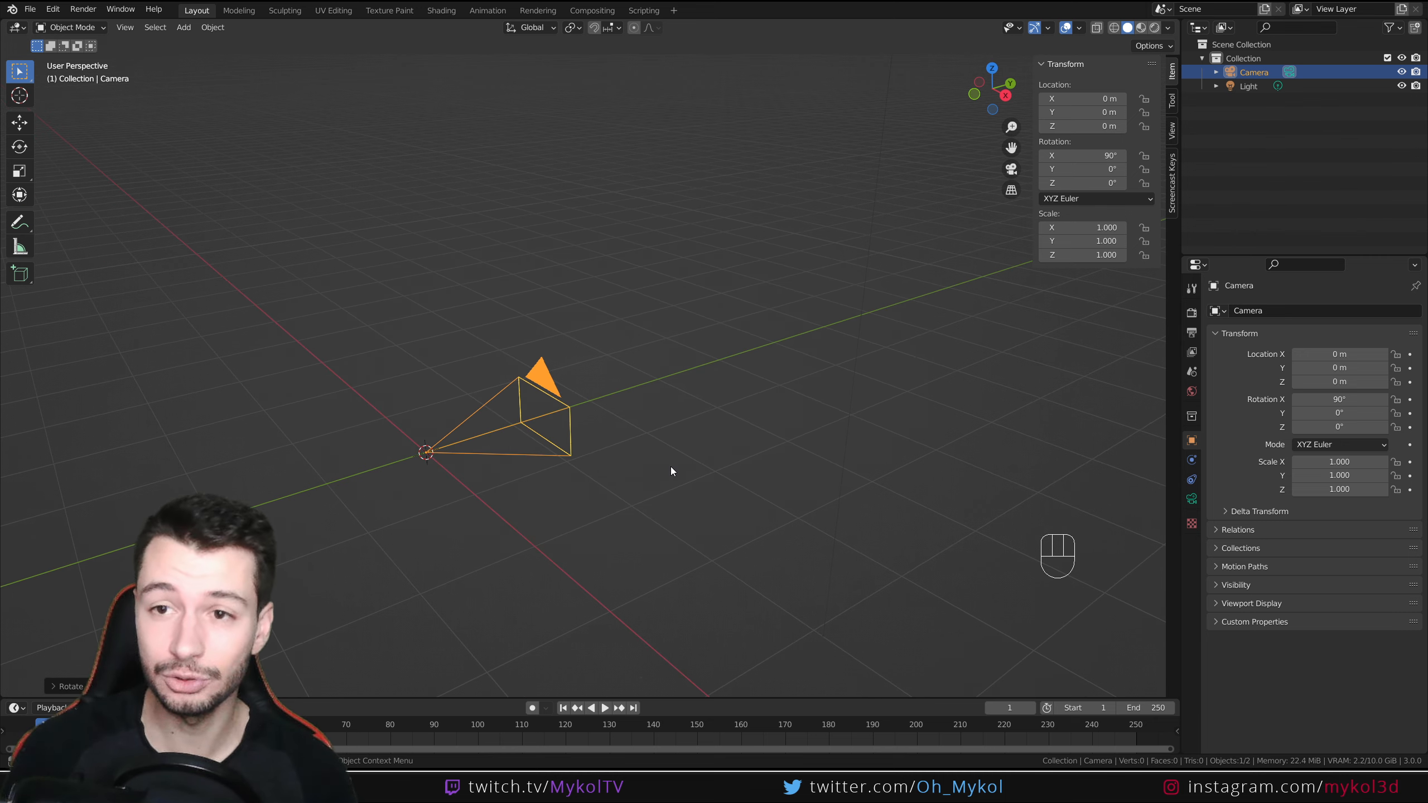
# Step: Try to apply the camera's transforms
pyautogui.hotkey('ctrl', 'a')
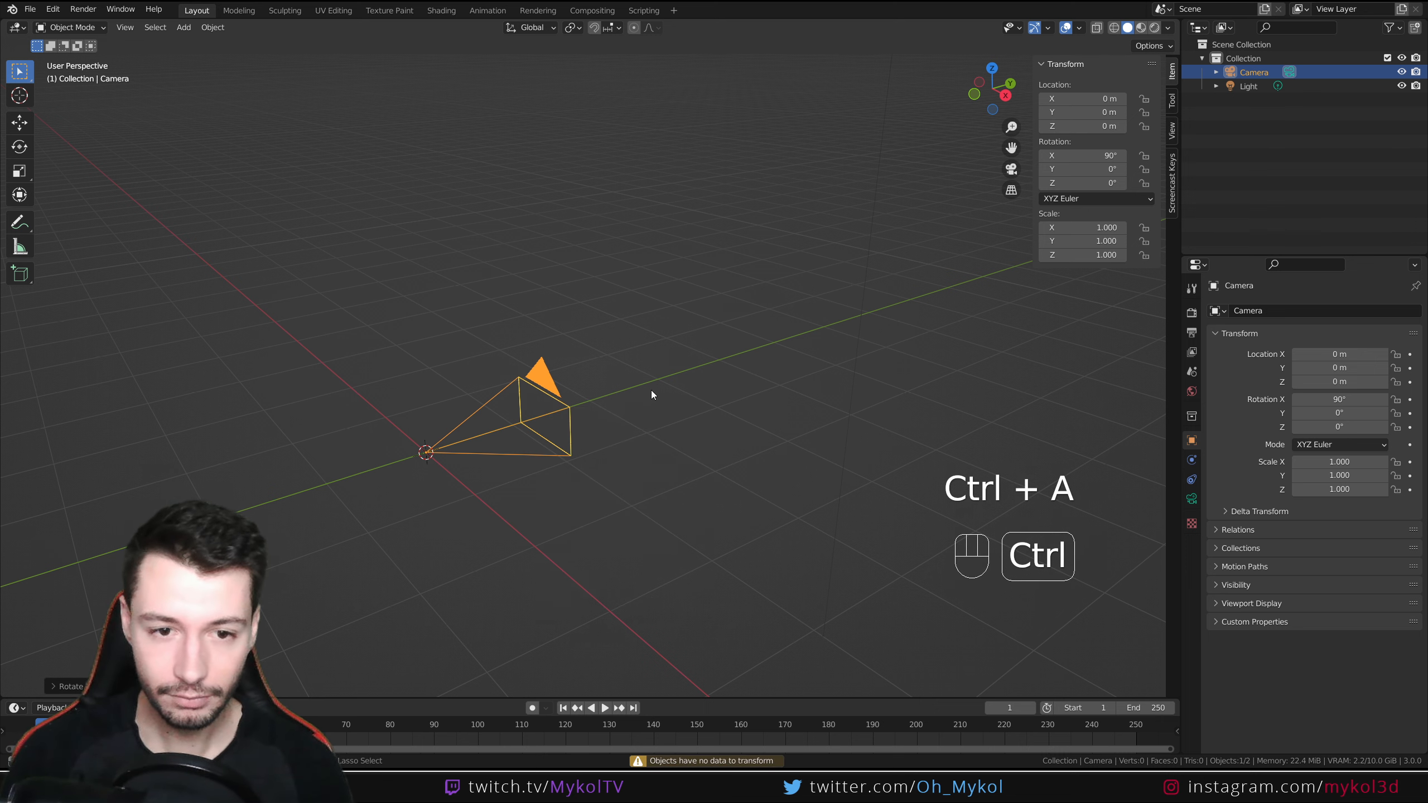
pyautogui.hotkey('ctrl', 'a')
pyautogui.moveTo(553, 357); pyautogui.dragTo(524, 369, button='middle')
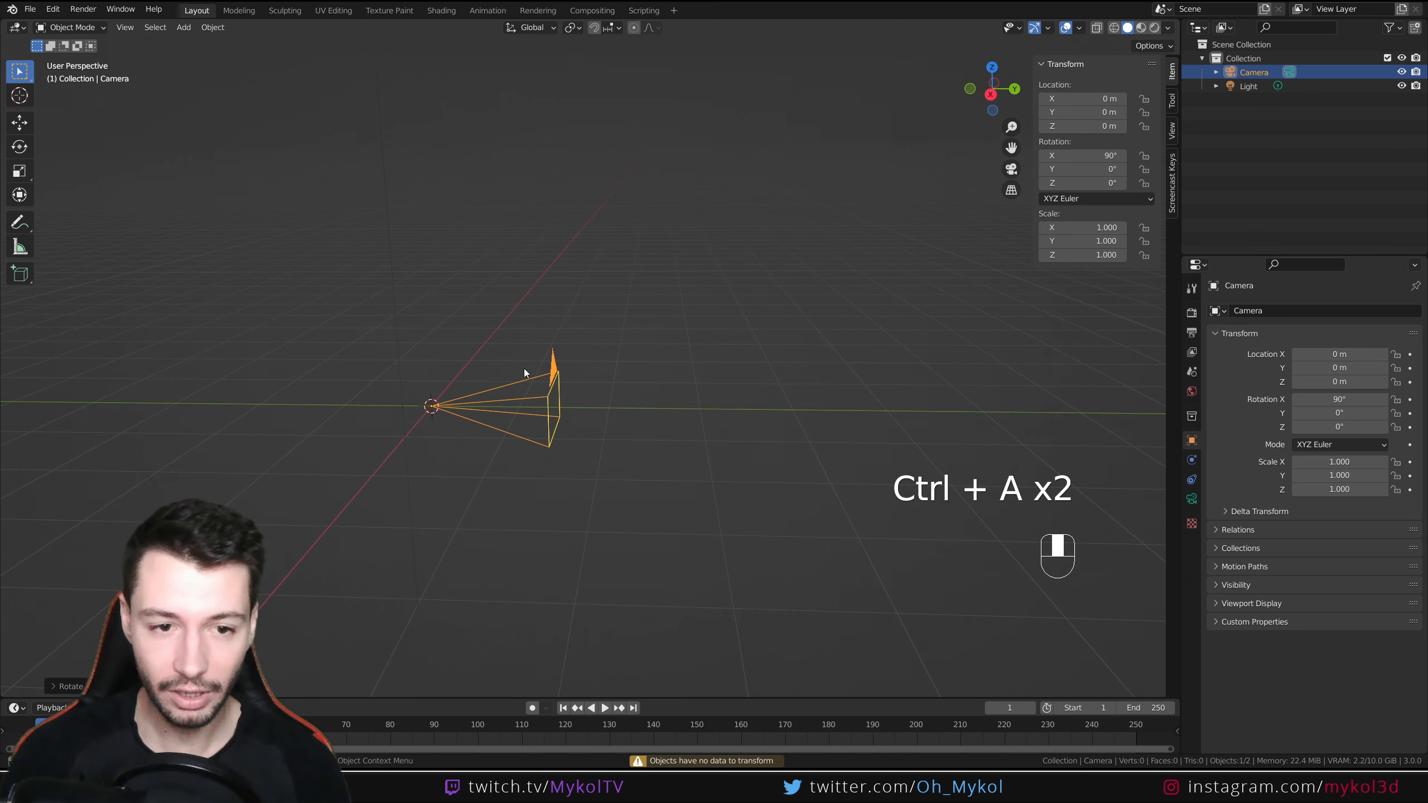
# Step: Add an empty at the world origin and move it 4 m along the Y axis, in front of the camera
pyautogui.click(524, 369)
pyautogui.hotkey('shift', 'a')
pyautogui.moveTo(589, 395)
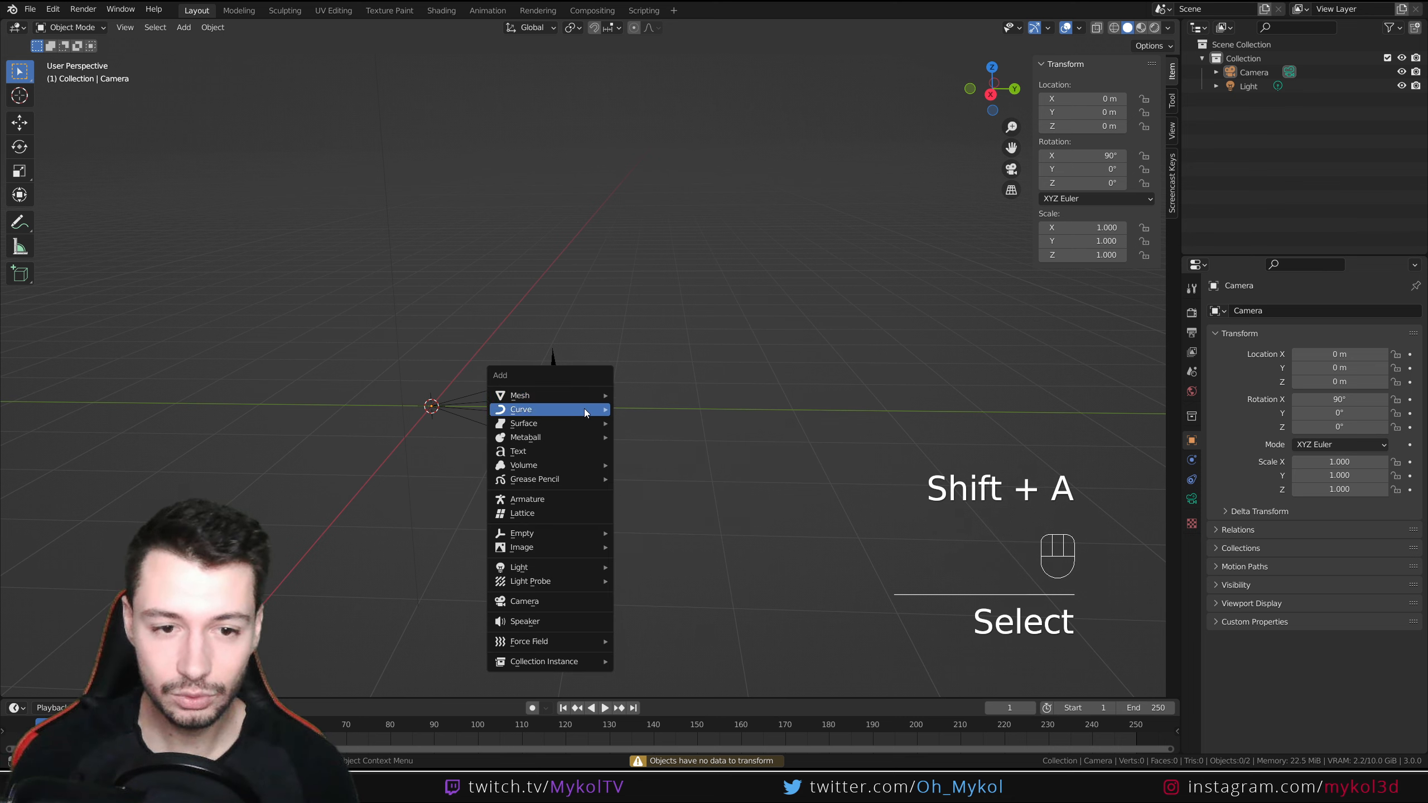
pyautogui.moveTo(559, 531)
pyautogui.click(678, 536)
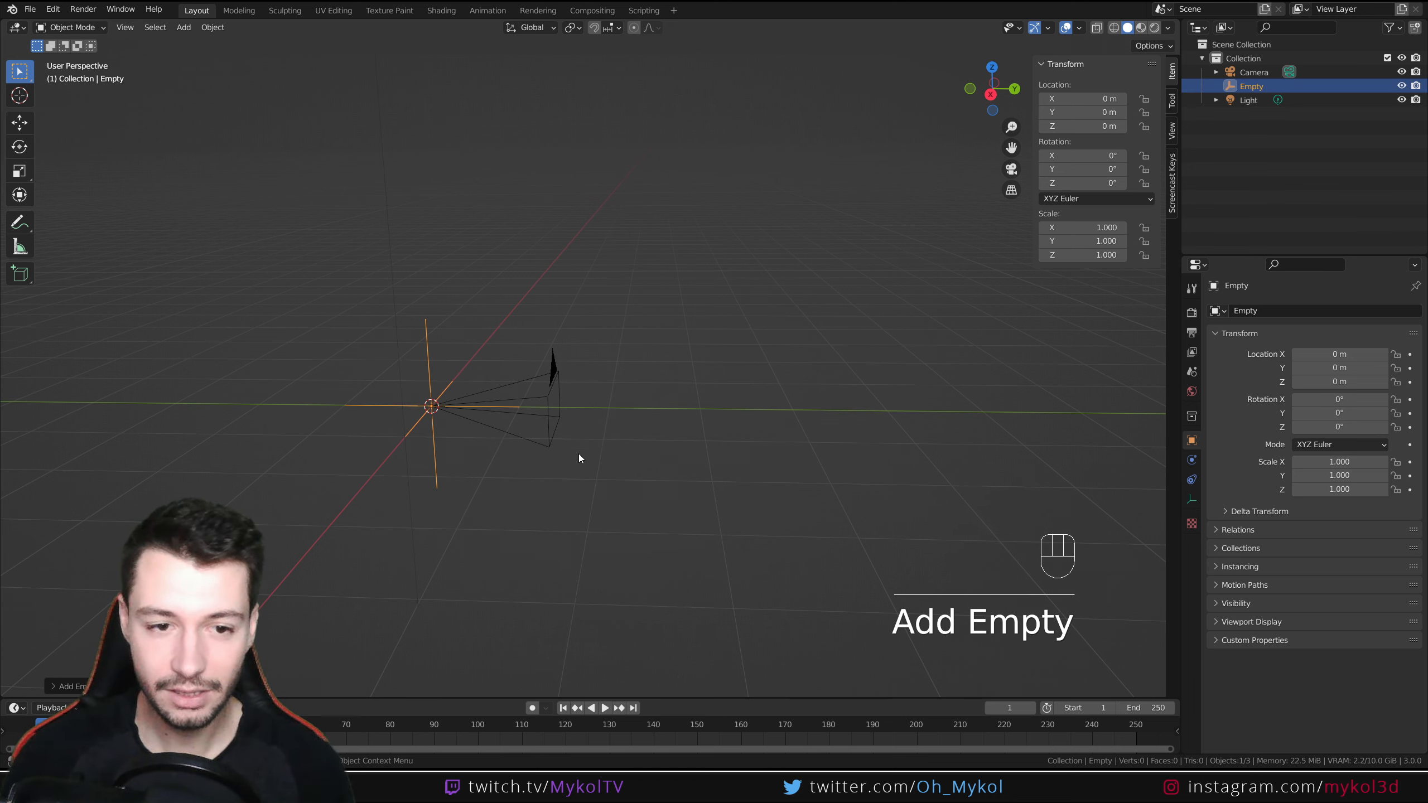
pyautogui.press('g')
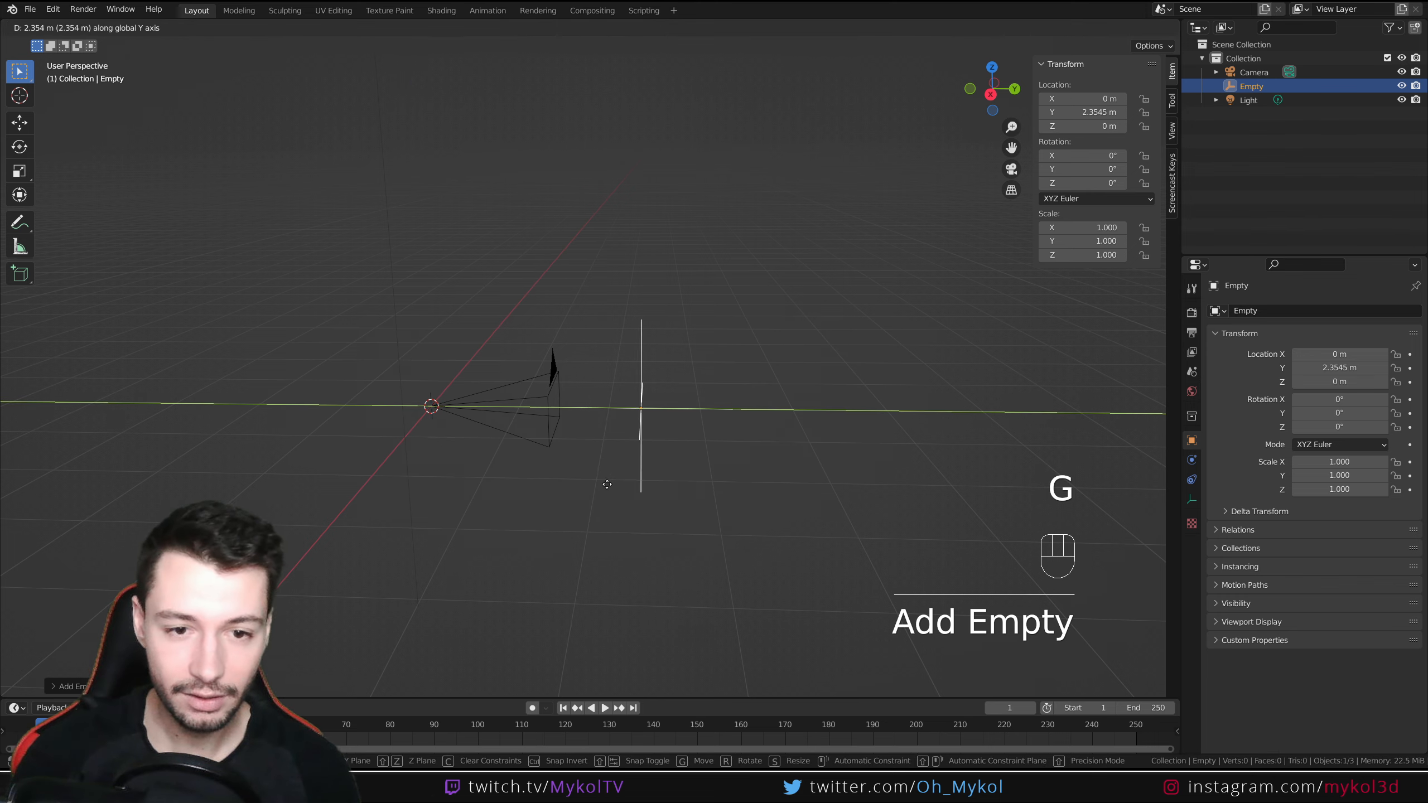
pyautogui.keyDown('ctrl'); pyautogui.click(766, 488); pyautogui.keyUp('ctrl')
pyautogui.moveTo(766, 488); pyautogui.dragTo(833, 487, button='middle')
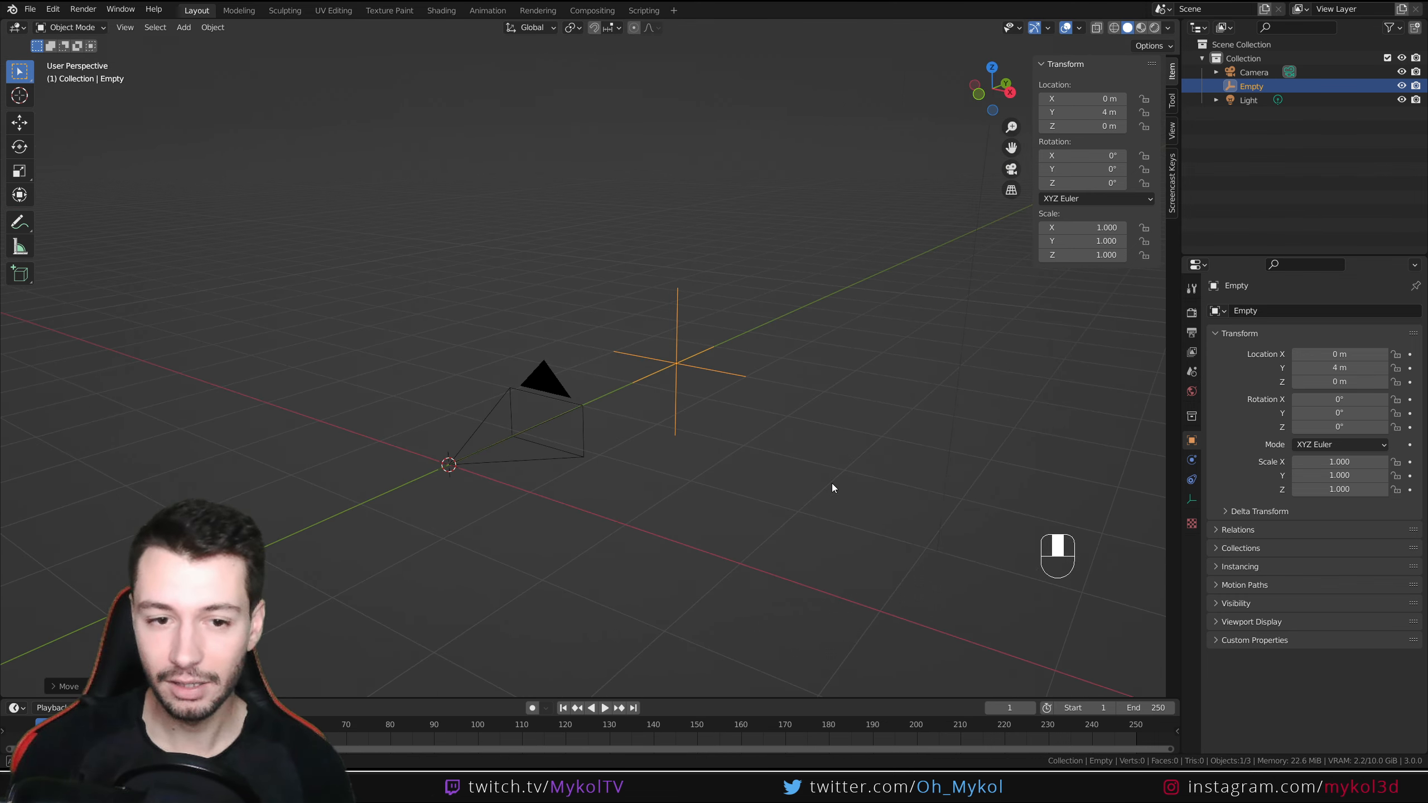
pyautogui.moveTo(617, 454); pyautogui.dragTo(622, 467, button='middle')
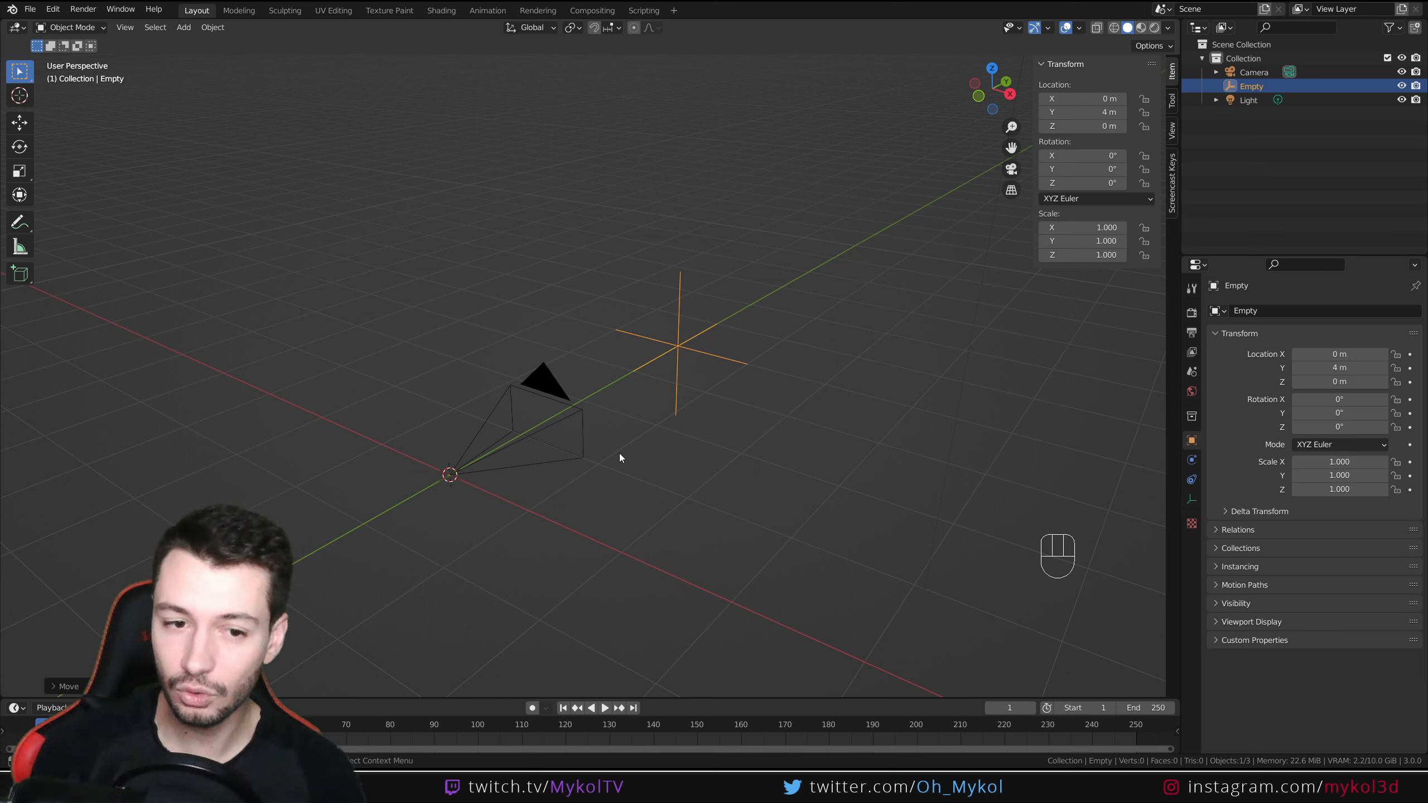
# Step: Add a Track To constraint to the camera with the Empty as its target
pyautogui.click(583, 416)
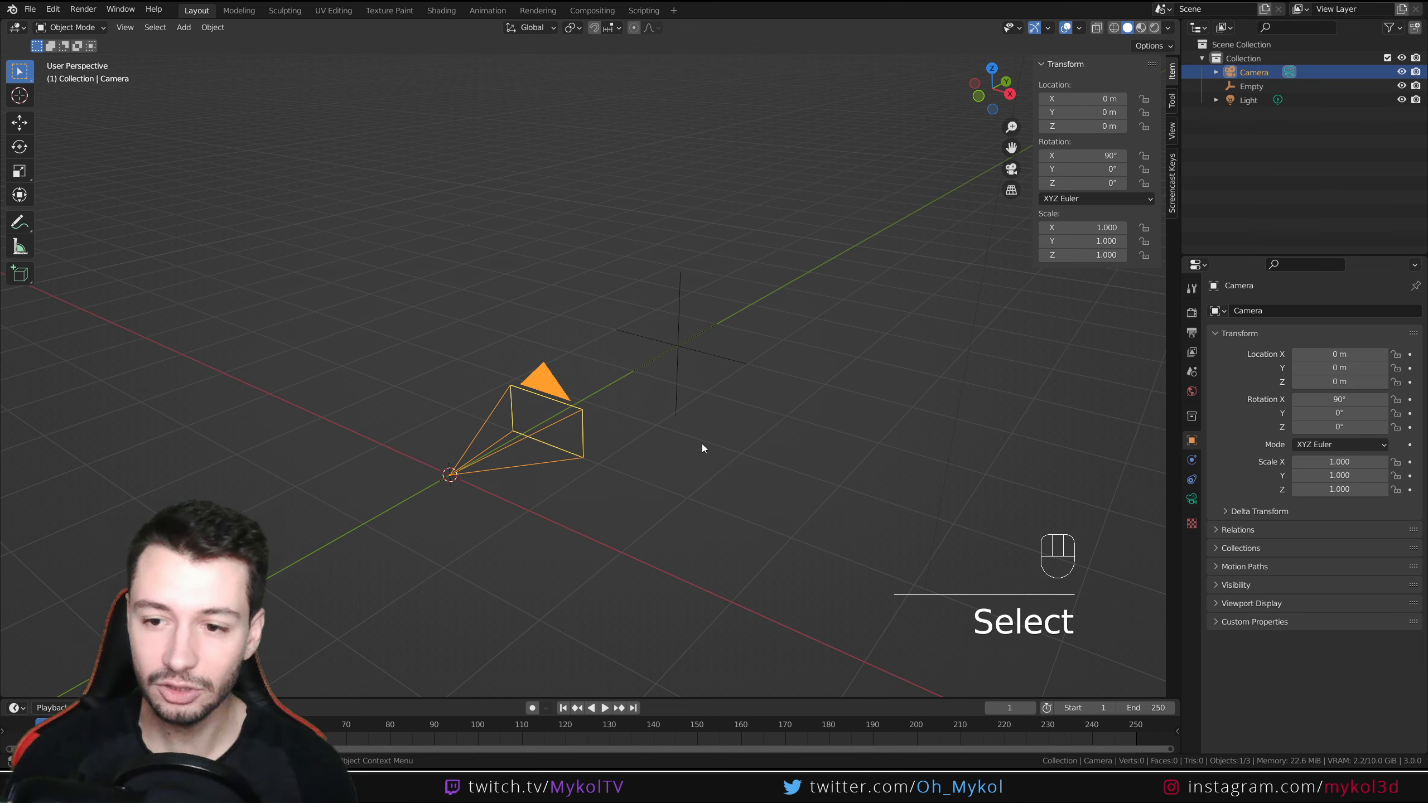
pyautogui.click(1193, 478)
pyautogui.click(1254, 311)
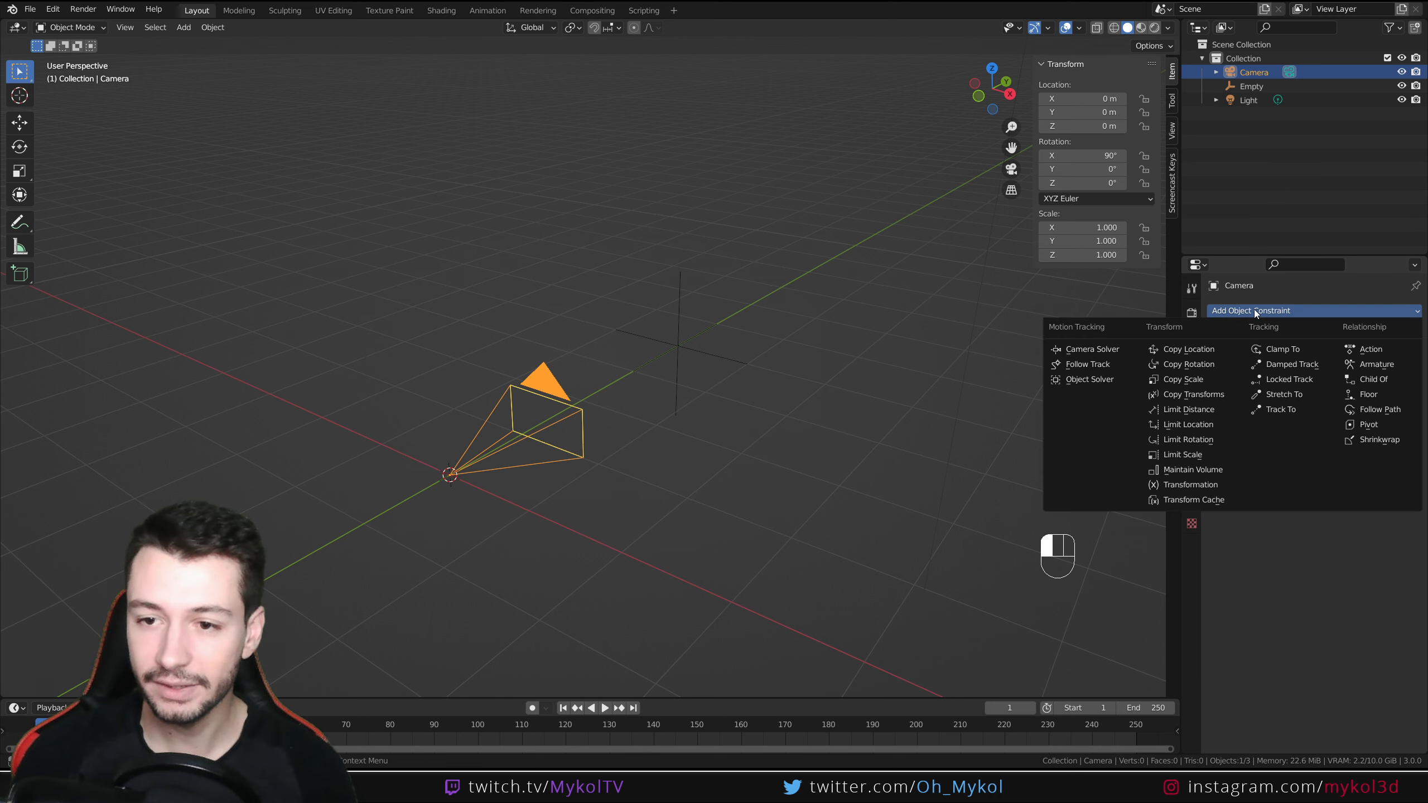
pyautogui.click(1280, 409)
pyautogui.click(1301, 357)
pyautogui.click(684, 343)
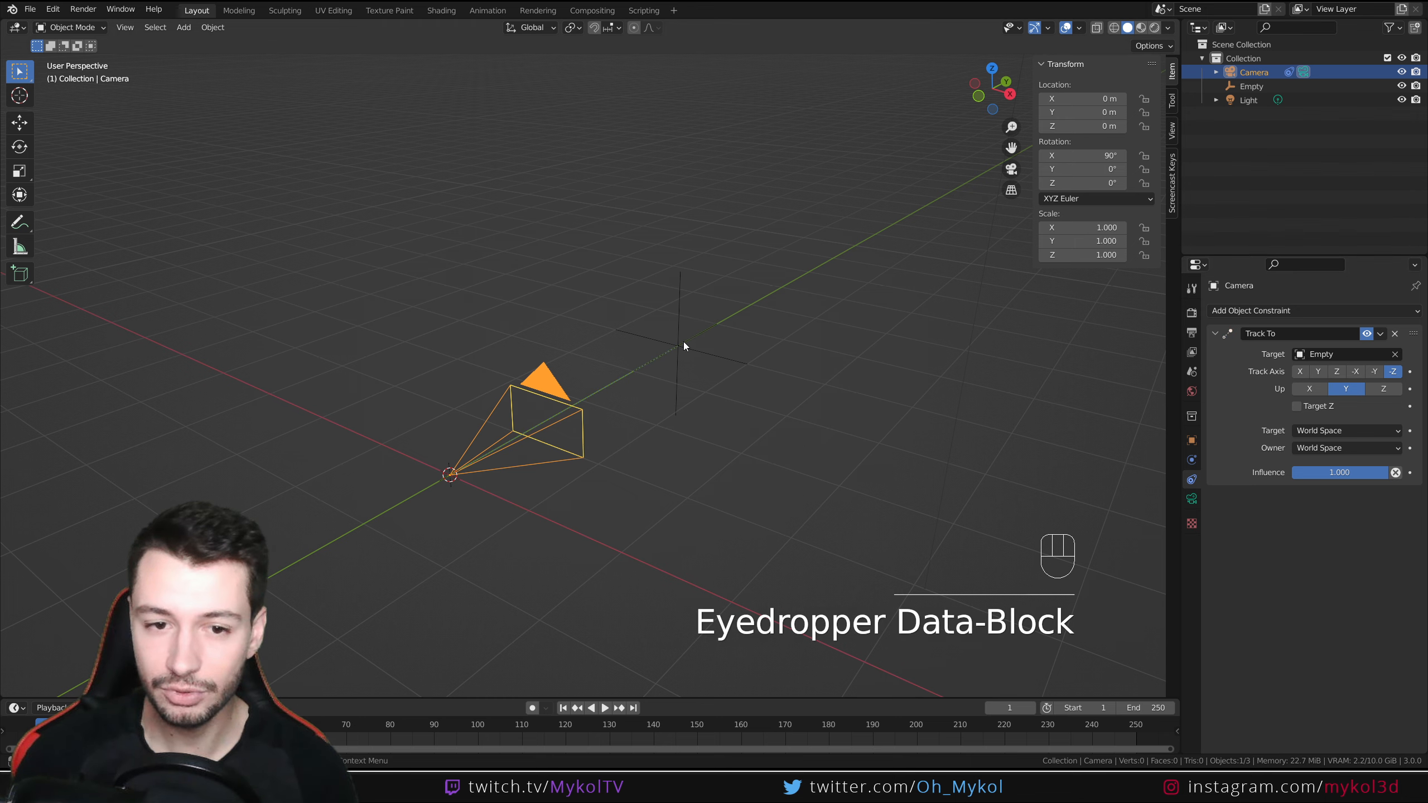
# Step: Test the camera's tracking by moving the empty along the X axis, and cancel the move
pyautogui.scroll(-3, 632, 434)
pyautogui.moveTo(630, 437); pyautogui.dragTo(660, 442, button='middle')
pyautogui.click(644, 345)
pyautogui.press('g')
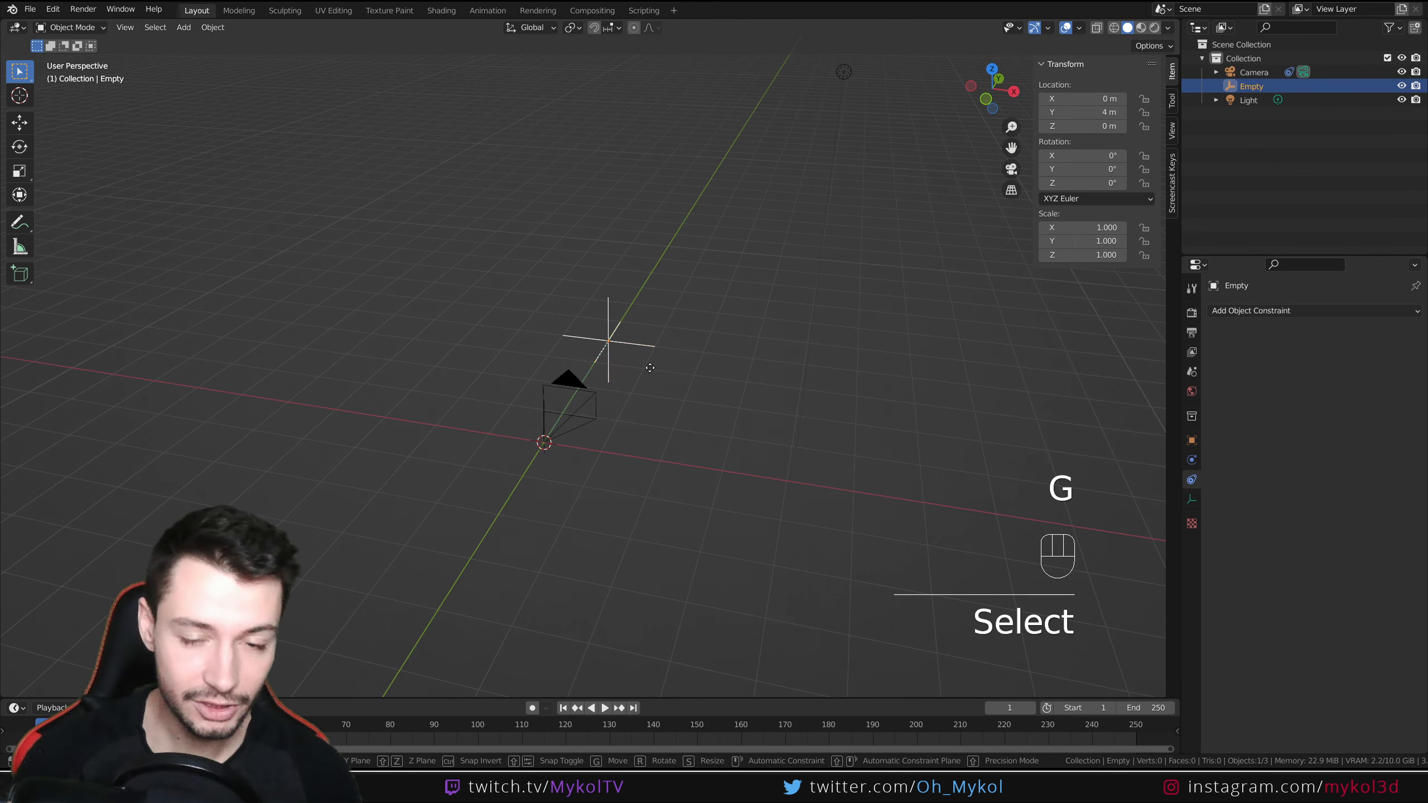
pyautogui.press('x')
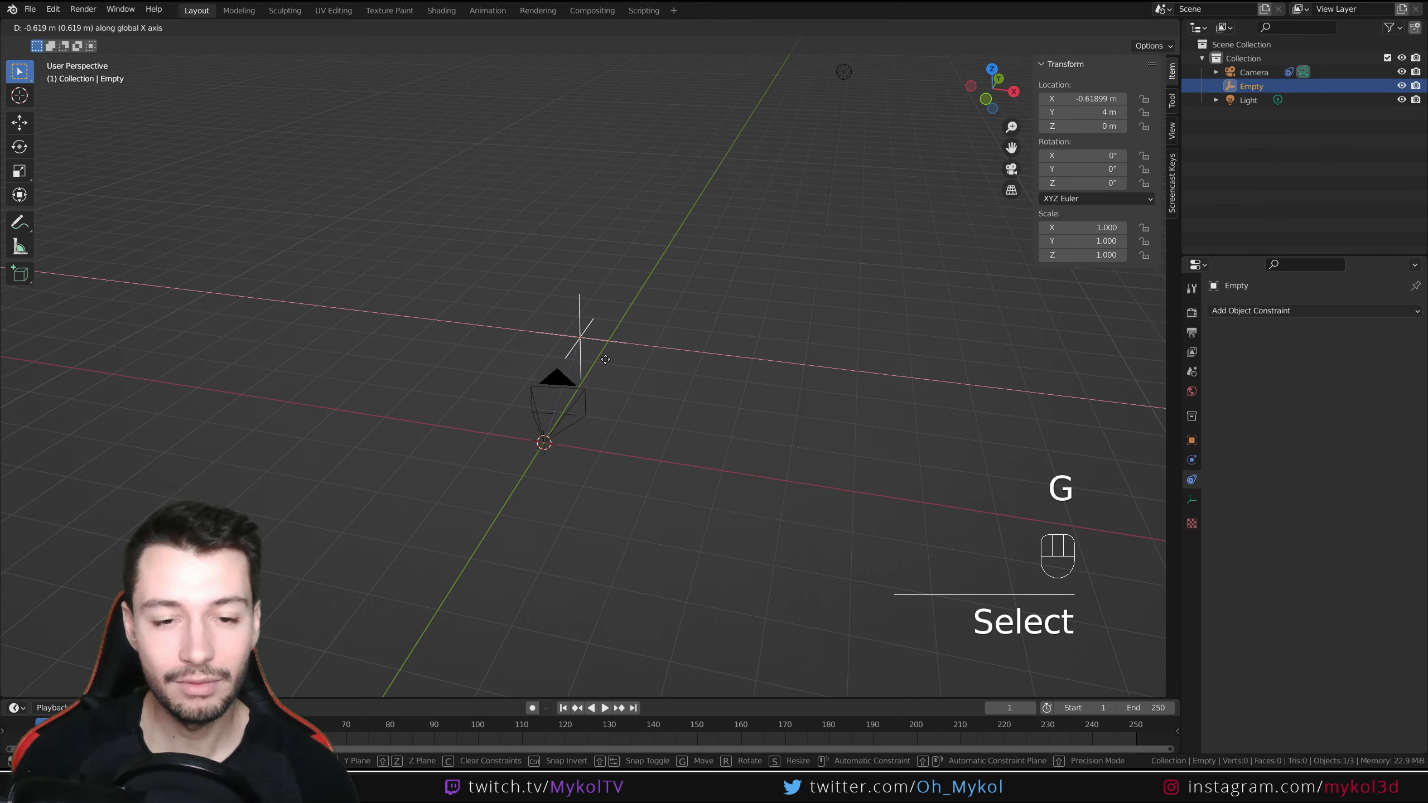
pyautogui.rightClick(611, 371)
# Step: Test the constraint by moving the camera freely around the empty, and cancel the move
pyautogui.click(553, 430)
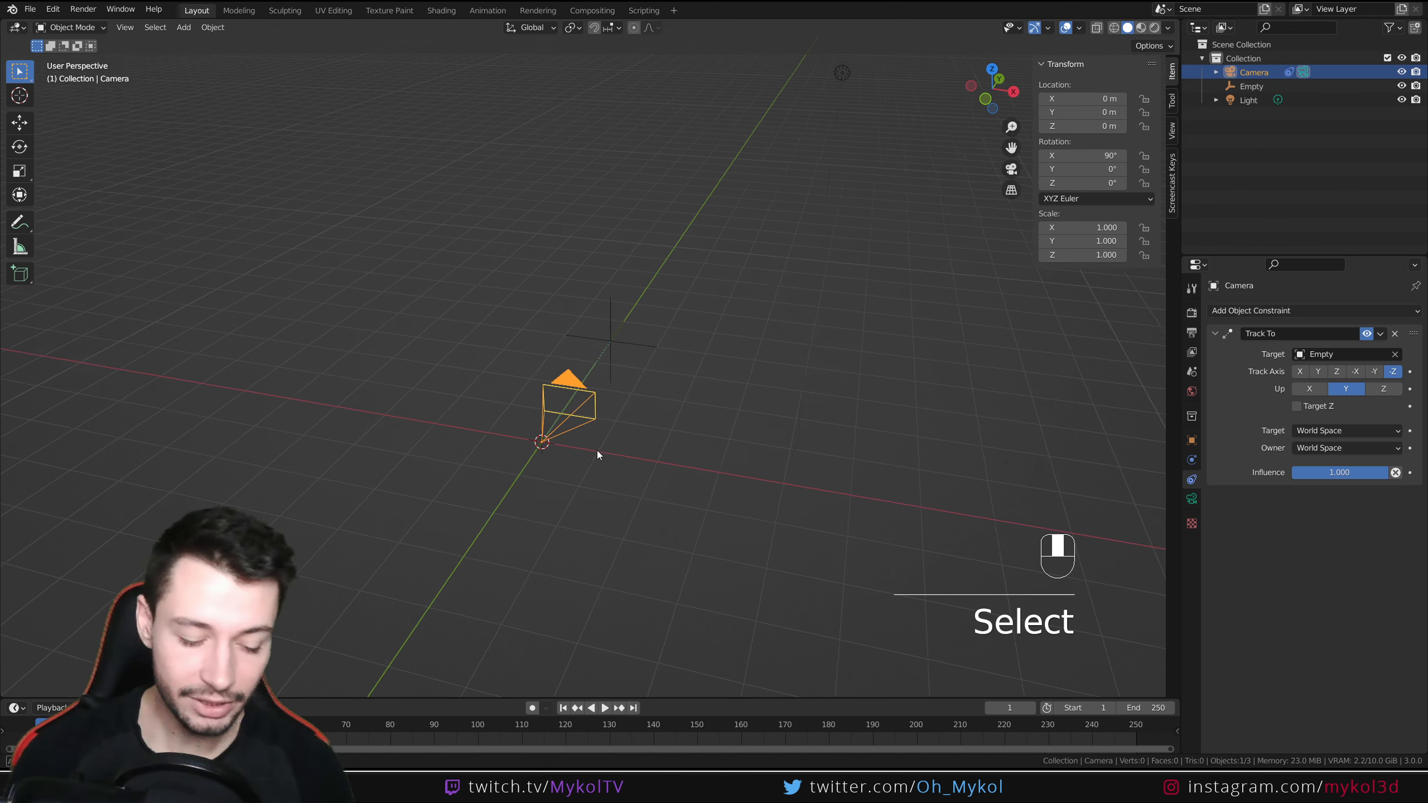
pyautogui.moveTo(597, 452); pyautogui.dragTo(523, 453, button='middle')
pyautogui.press('g')
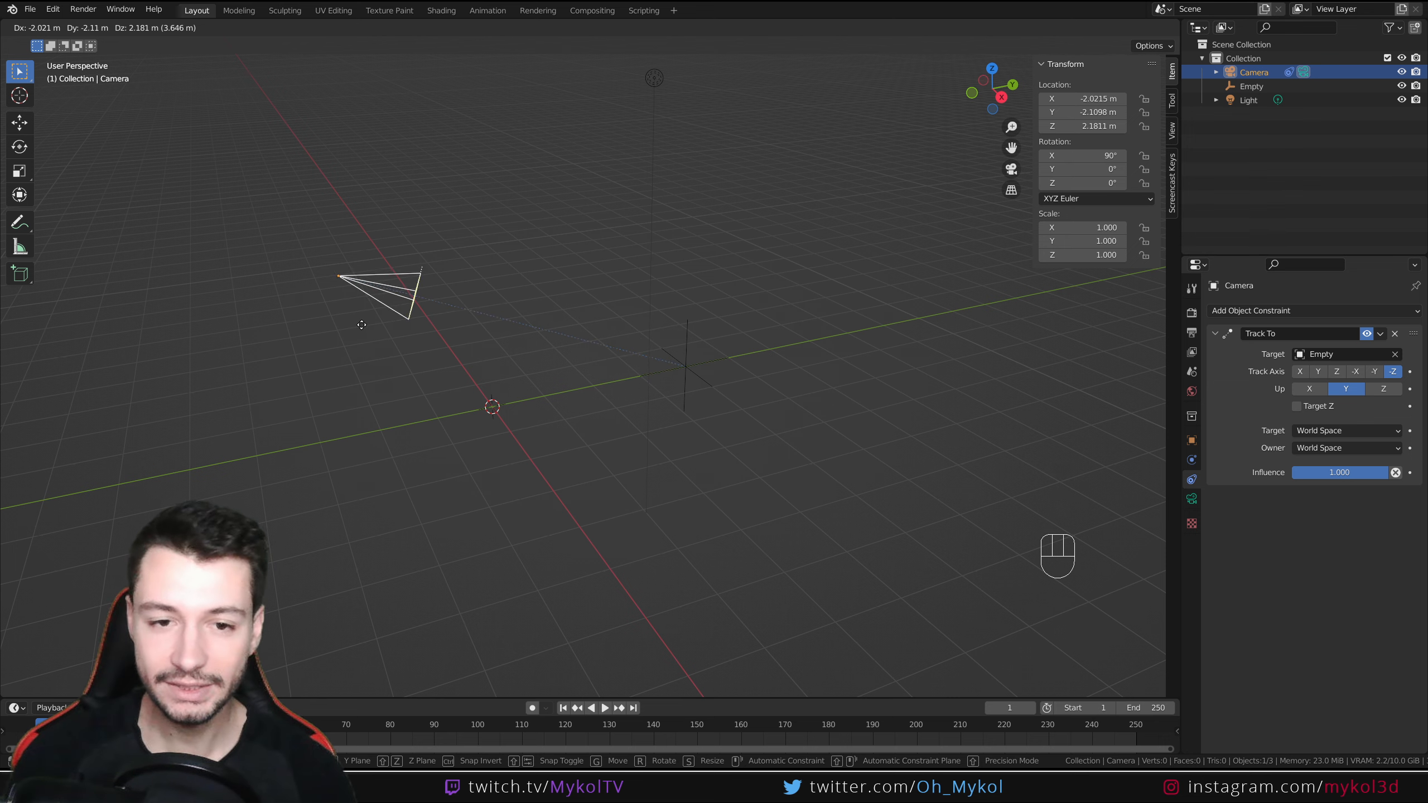
pyautogui.rightClick(566, 374)
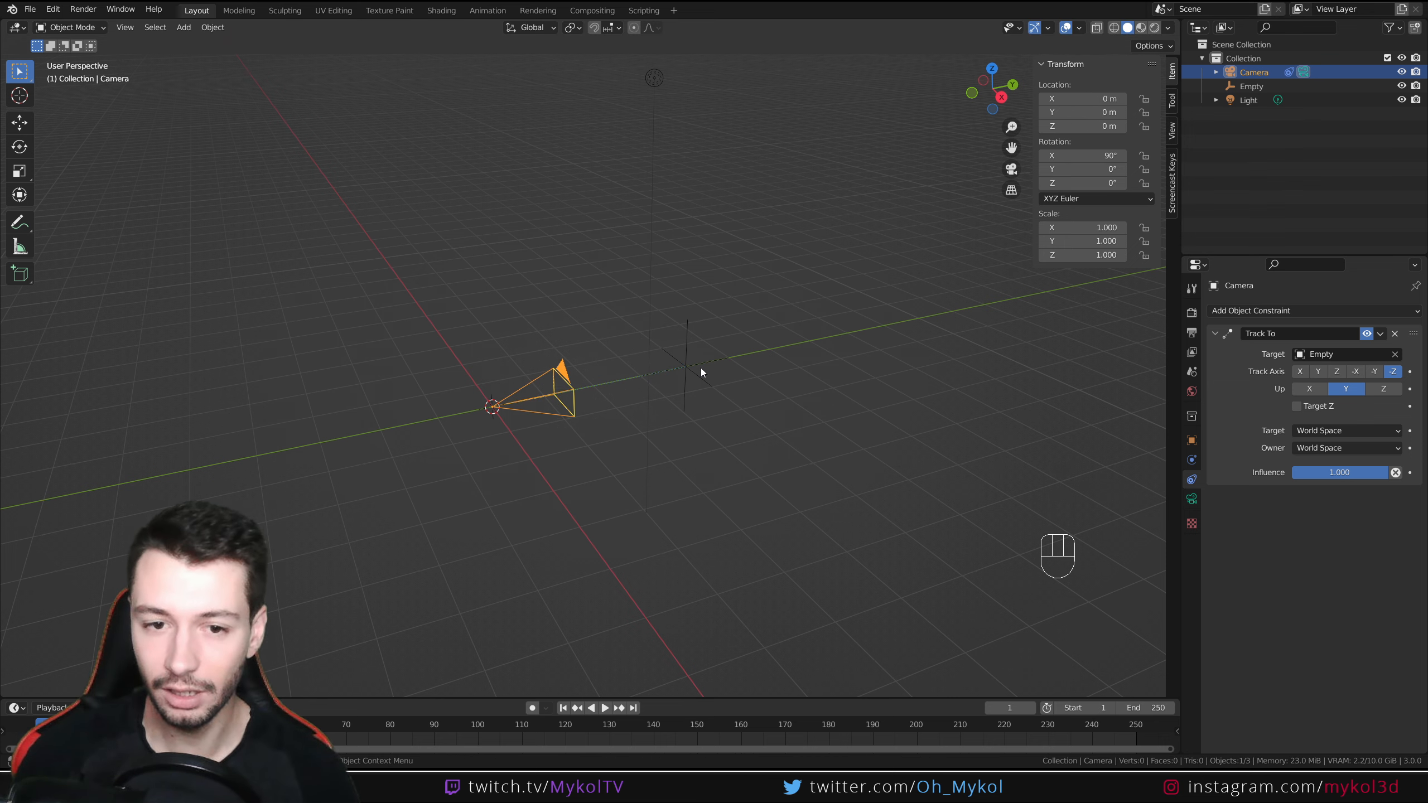
# Step: Select the empty and the camera, try moving them together, and cancel the move
pyautogui.click(699, 369)
pyautogui.moveTo(701, 370); pyautogui.dragTo(842, 391, button='middle')
pyautogui.keyDown('shift'); pyautogui.click(610, 401); pyautogui.keyUp('shift')
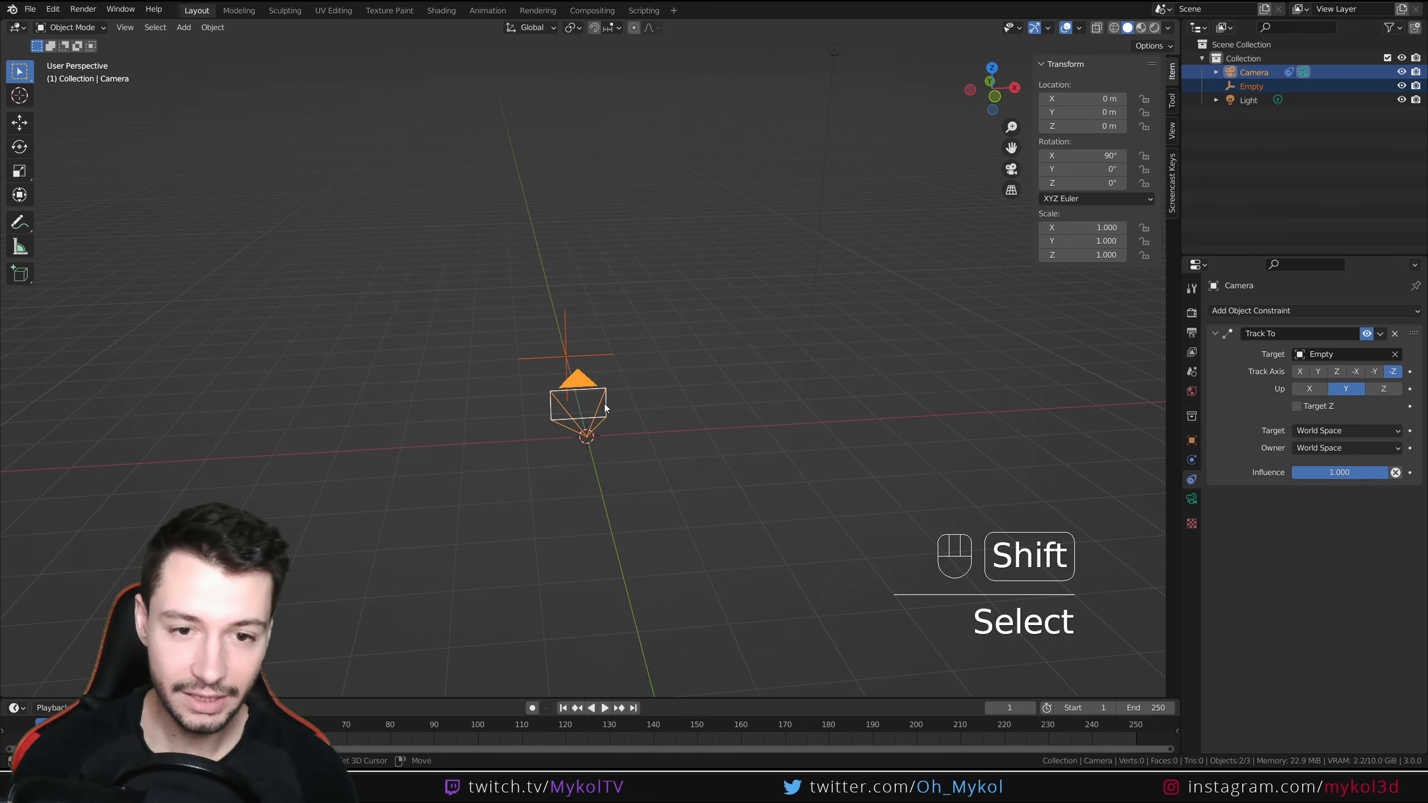
pyautogui.press('g')
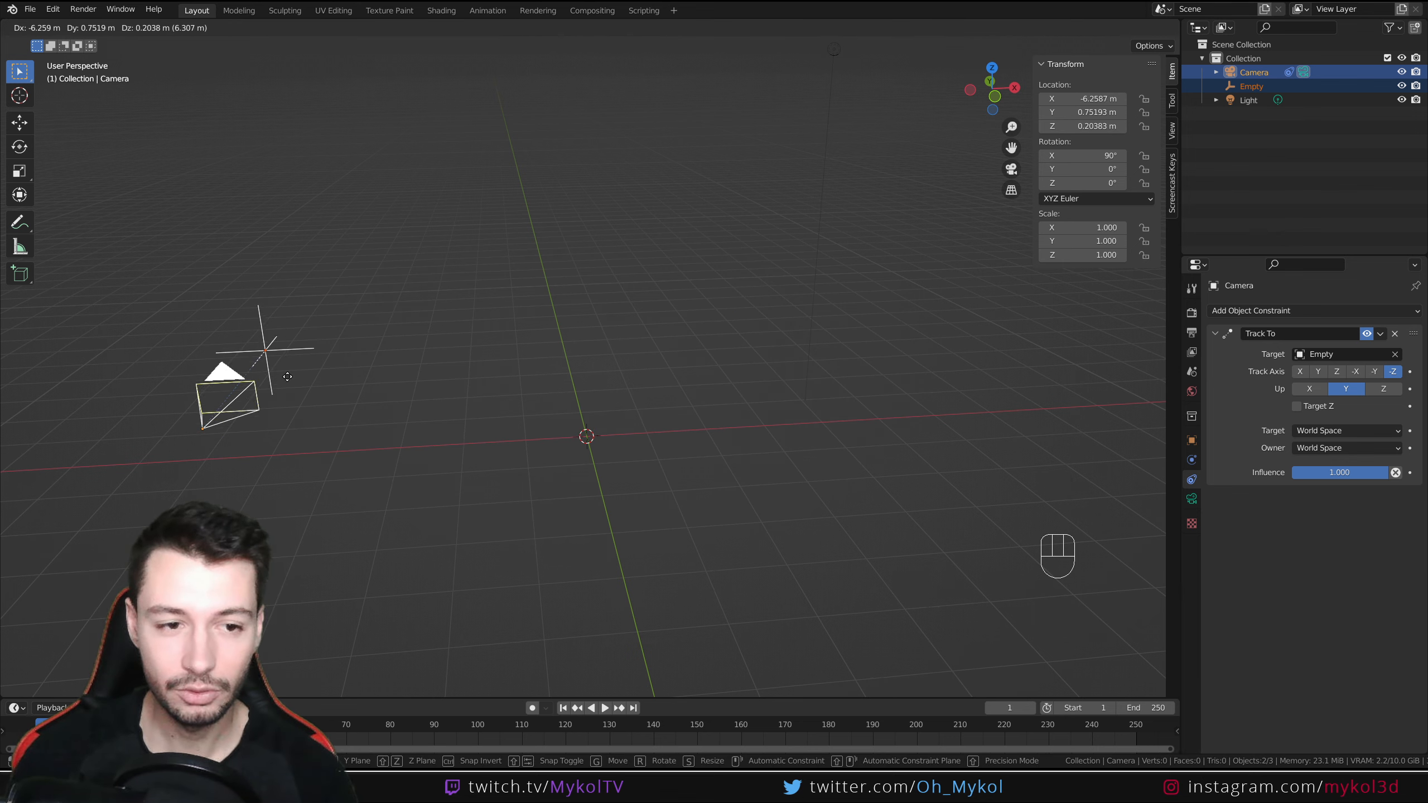
pyautogui.rightClick(351, 470)
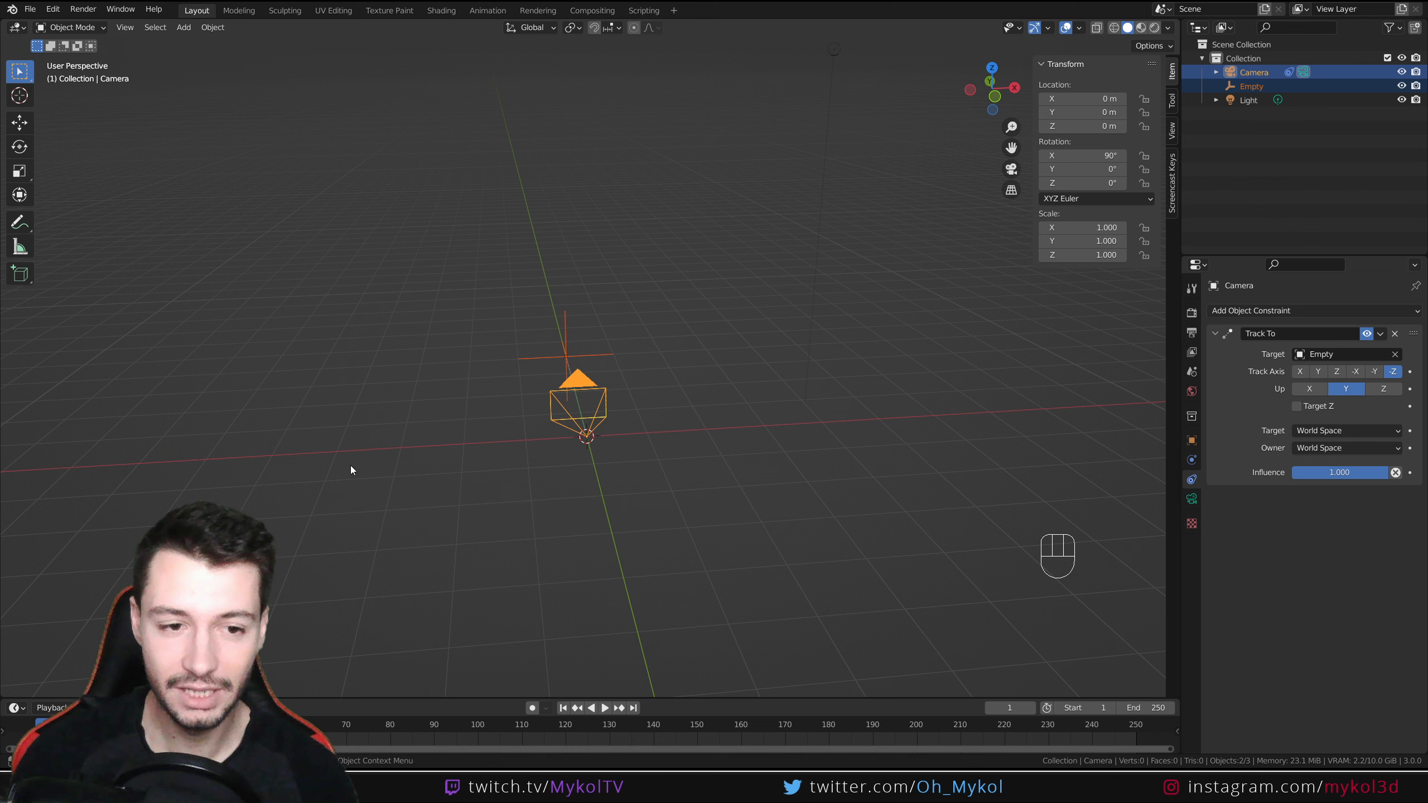
# Step: Try moving only the empty freely, and cancel the move
pyautogui.click(563, 352)
pyautogui.press('g')
pyautogui.rightClick(651, 341)
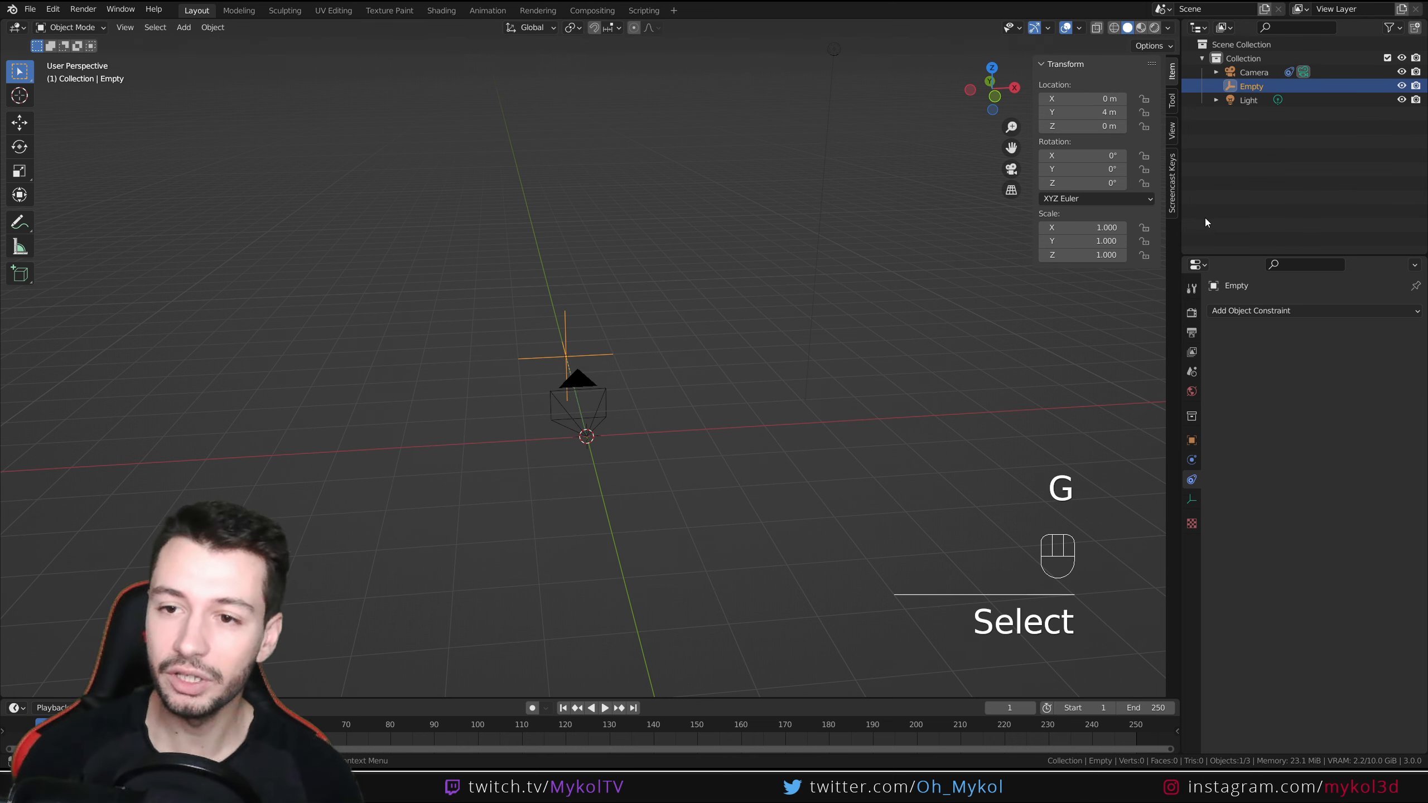
# Step: Enlarge the Outliner area and change it to a second 3D Viewport
pyautogui.moveTo(1181, 226); pyautogui.dragTo(894, 459)
pyautogui.click(858, 27)
pyautogui.click(873, 71)
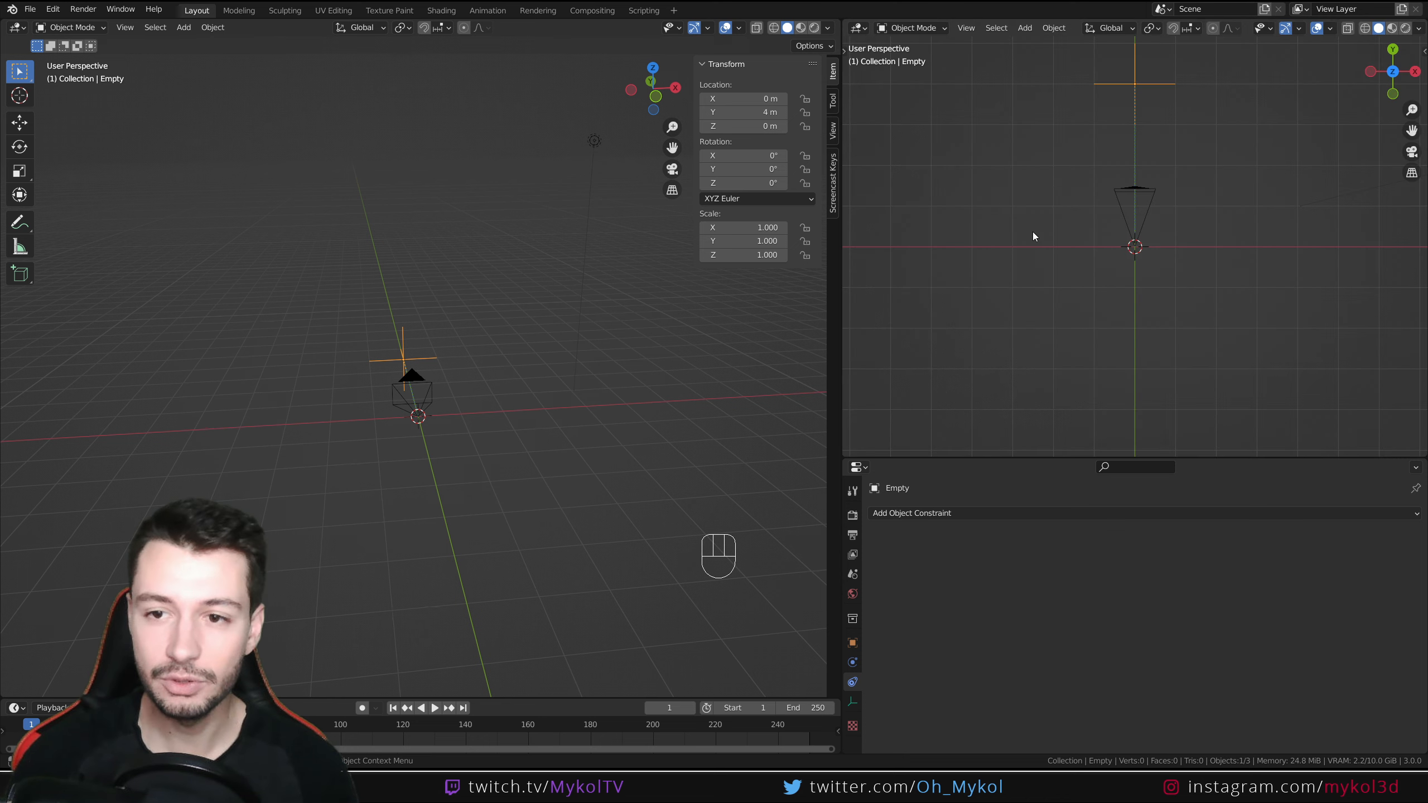
# Step: Show the view through the camera in the second 3D viewport and deselect everything in the main viewport
pyautogui.press('KP_0')
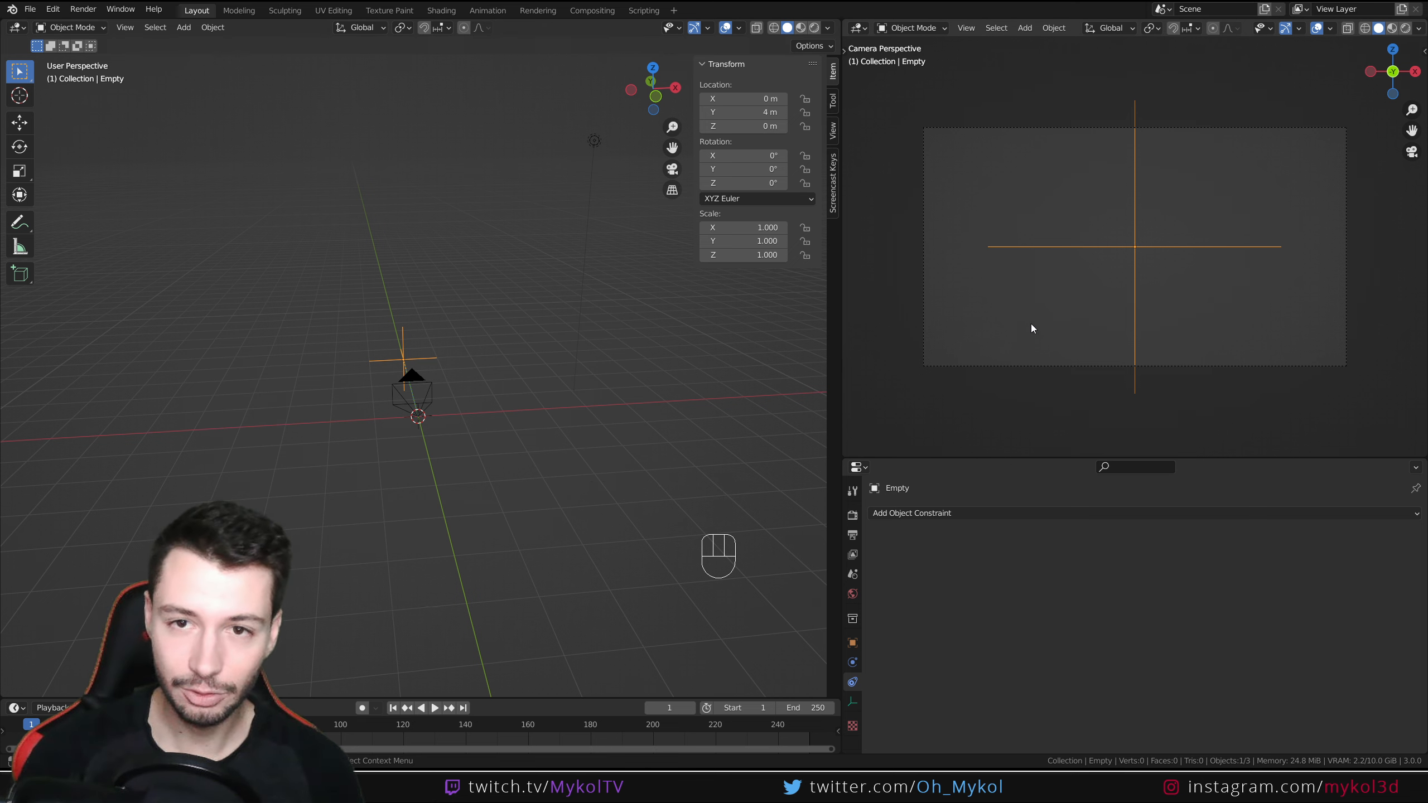
pyautogui.scroll(1, 1135, 304)
pyautogui.click(510, 421)
pyautogui.moveTo(510, 421); pyautogui.dragTo(360, 401, button='middle')
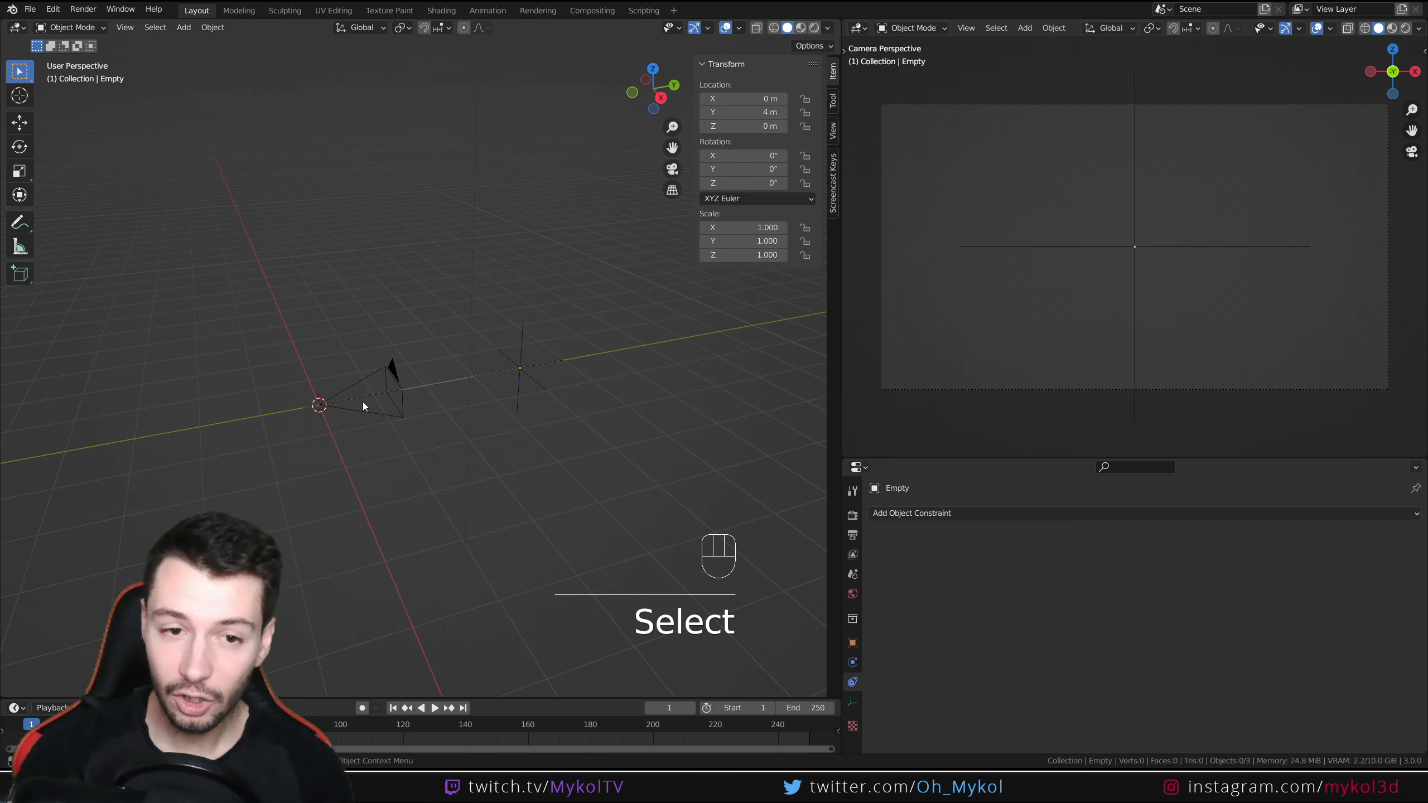
# Step: Parent the empty to the camera with the Object option and clear the selection
pyautogui.click(532, 382)
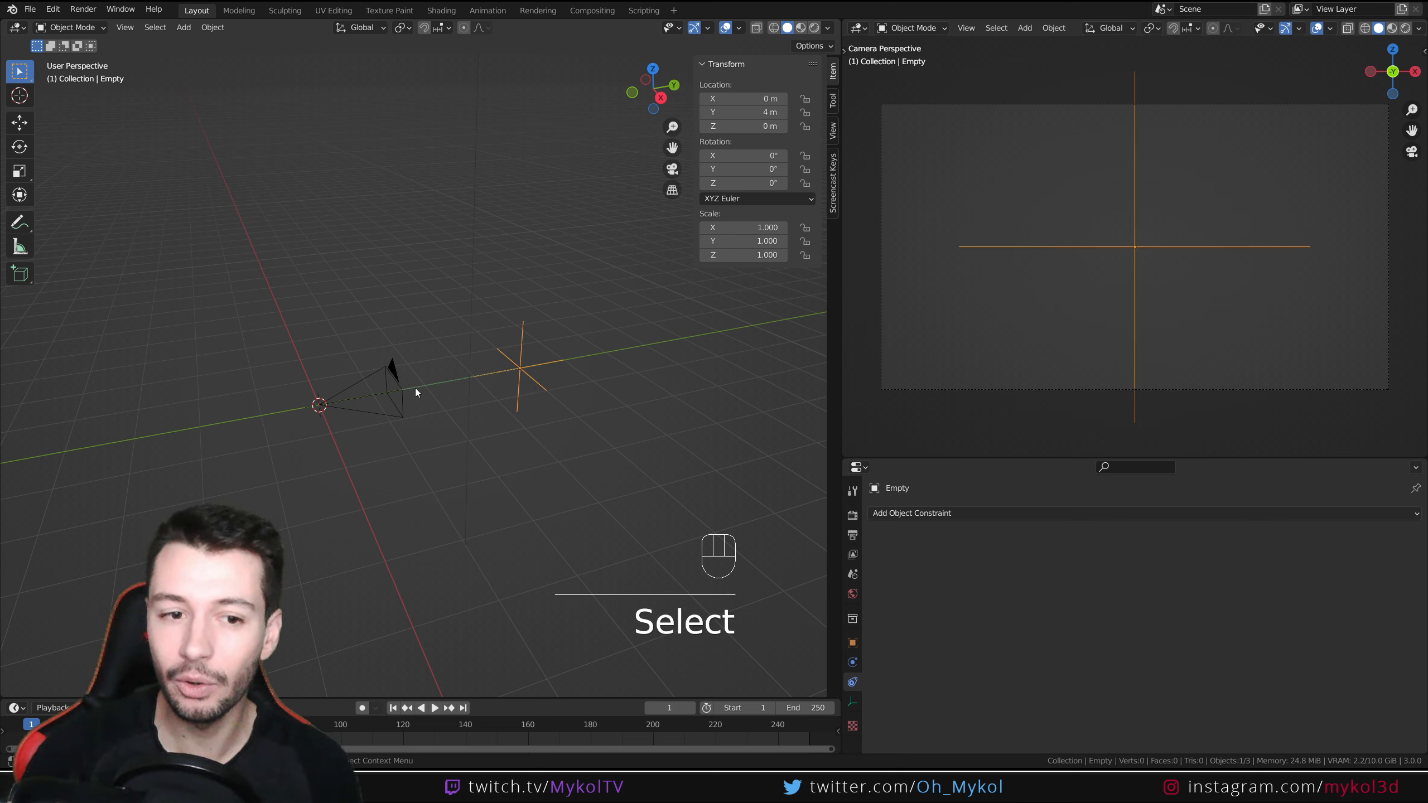
pyautogui.keyDown('shift'); pyautogui.click(368, 376); pyautogui.keyUp('shift')
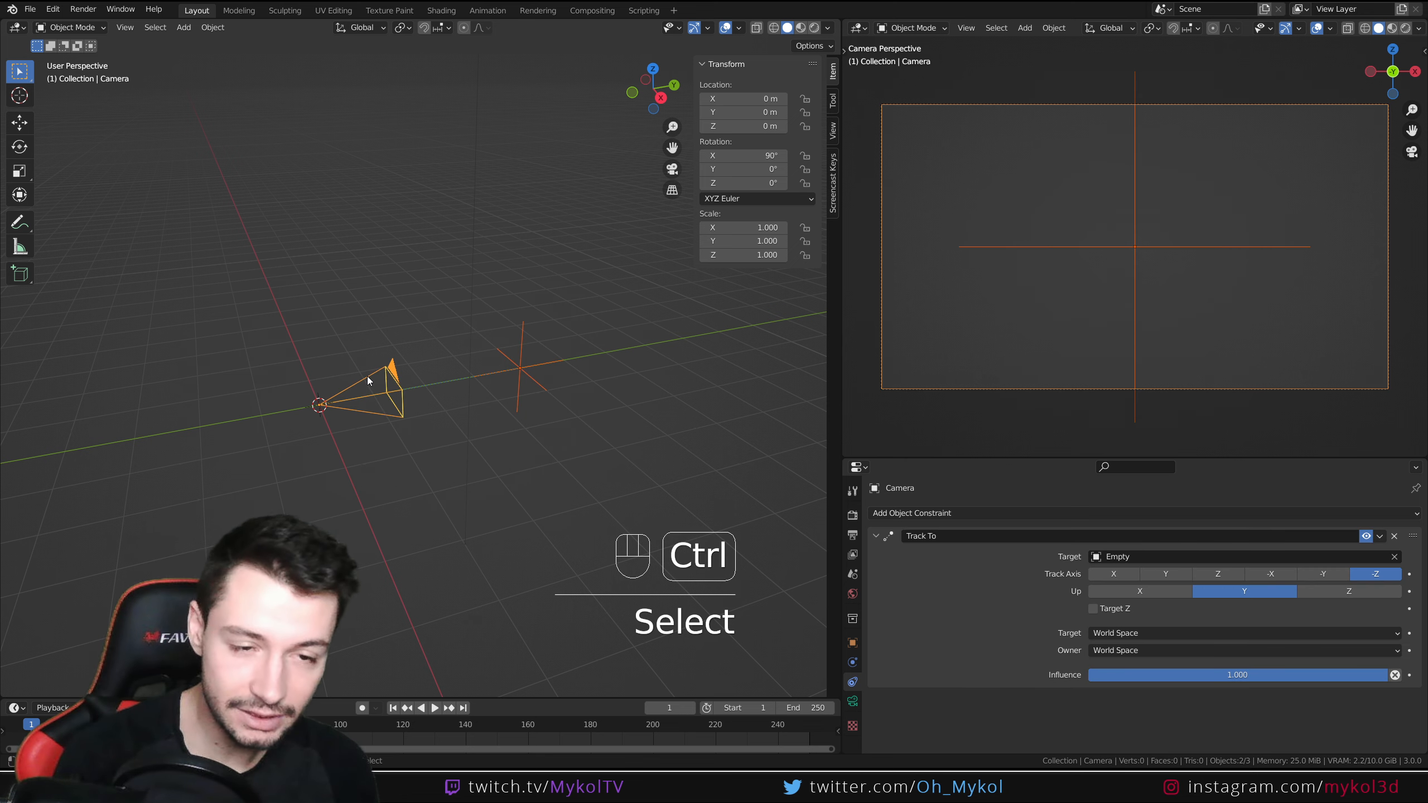
pyautogui.hotkey('ctrl', 'p')
pyautogui.click(367, 377)
pyautogui.click(392, 416)
# Step: Try moving the camera together with its parented empty, cancel the move, and undo the parenting
pyautogui.click(366, 379)
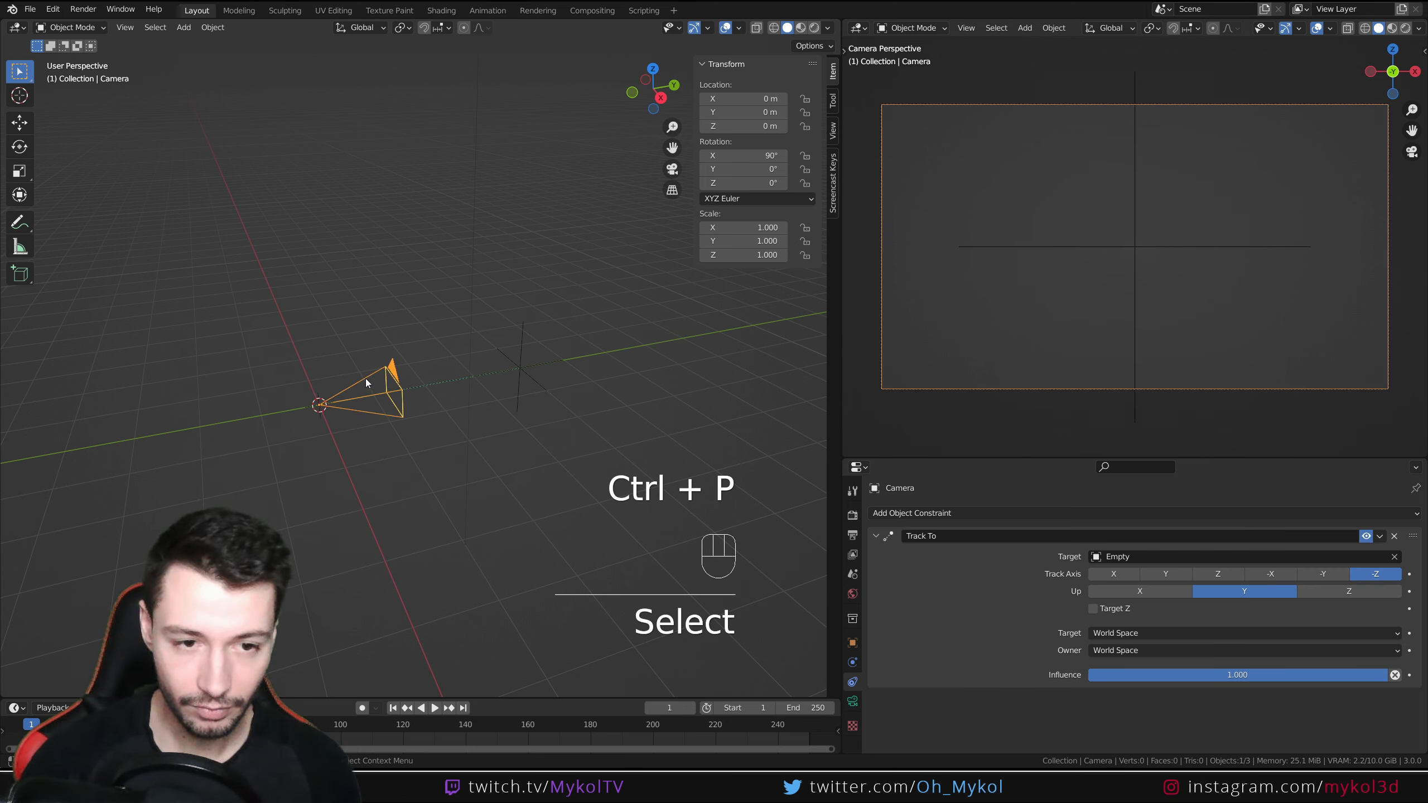
pyautogui.press('g')
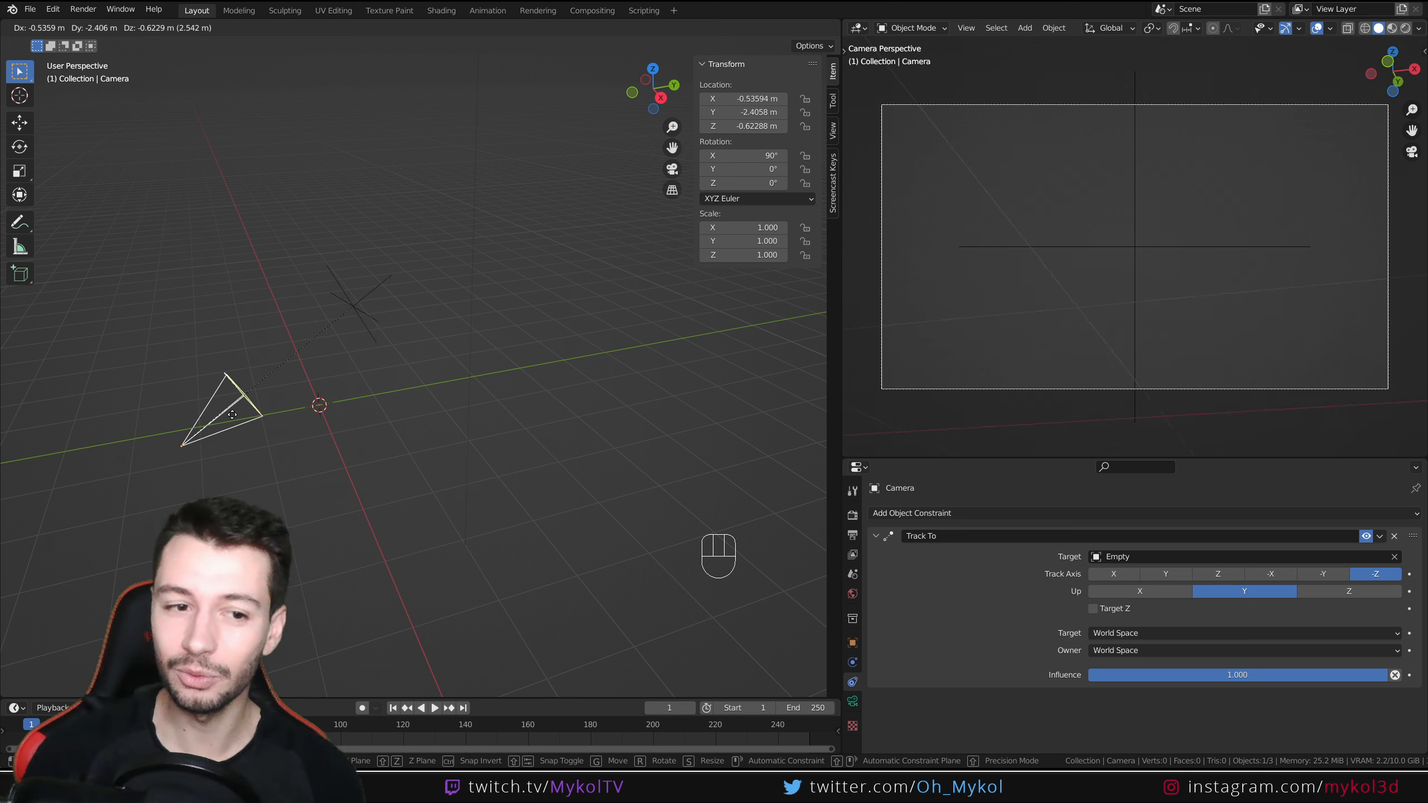
pyautogui.rightClick(274, 387)
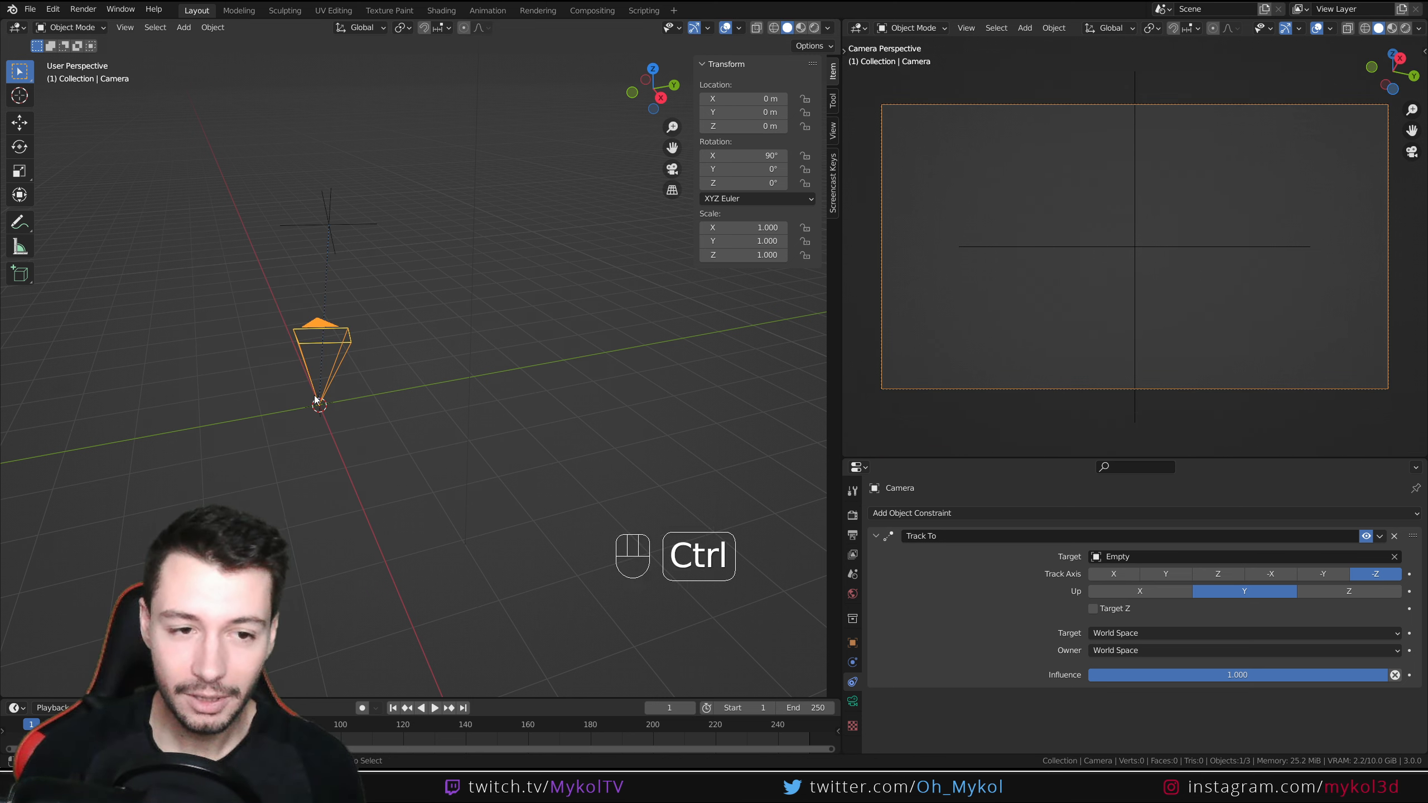
pyautogui.hotkey('ctrl', 'z')
pyautogui.hotkey('ctrl', 'z')
pyautogui.click(525, 392)
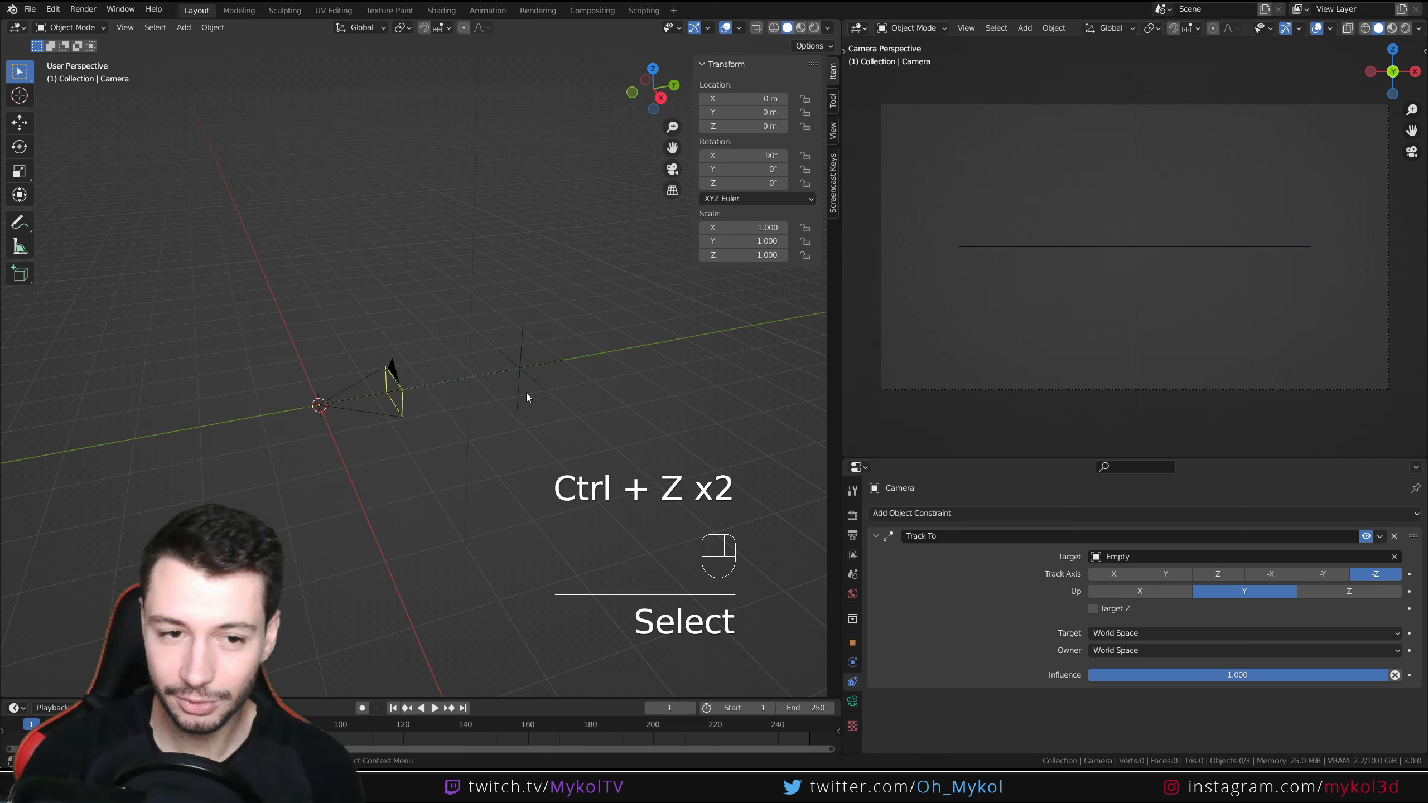
pyautogui.hotkey('ctrl', 'z')
pyautogui.hotkey('ctrl', 'z')
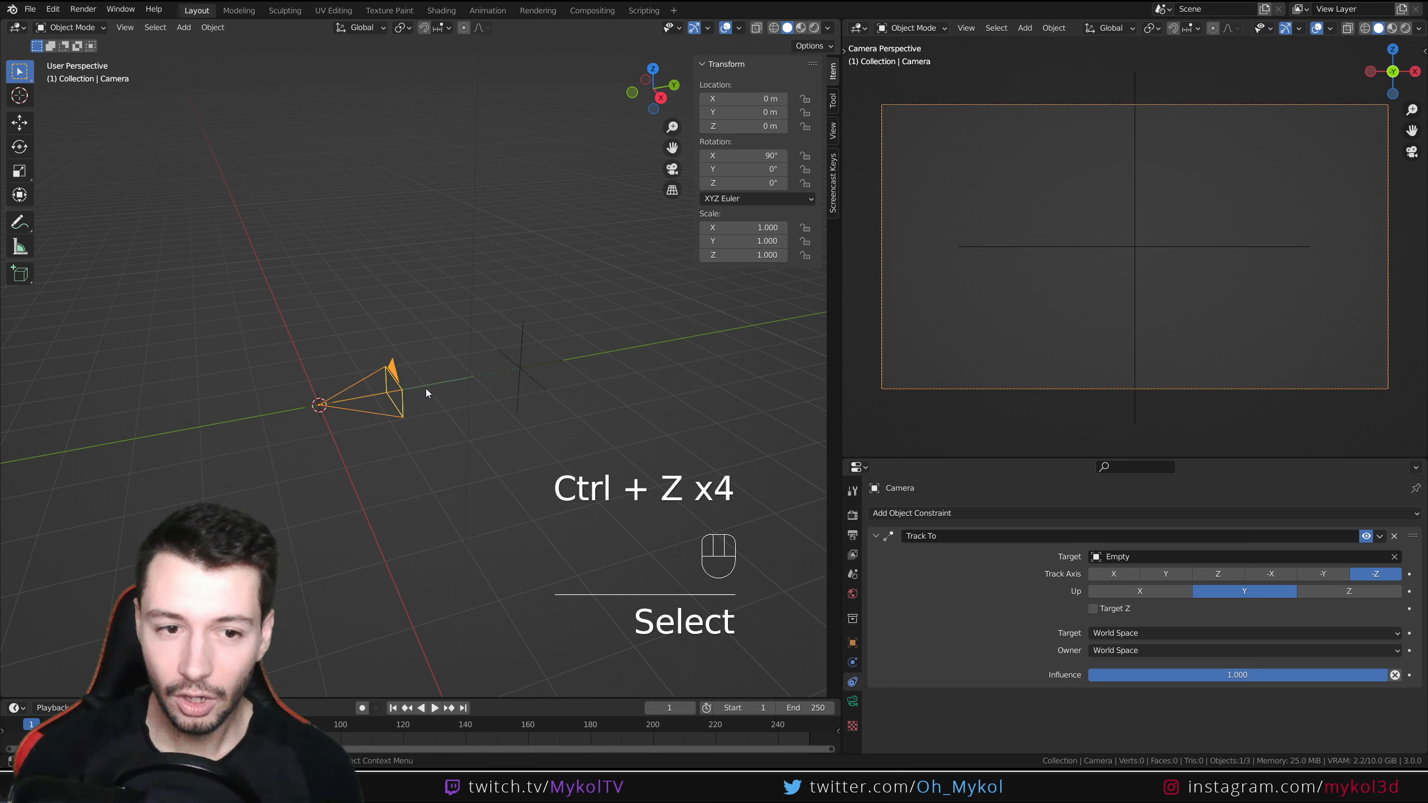
# Step: Parent the camera to the empty with the Object option, then try moving the empty and cancel the move
pyautogui.keyDown('shift'); pyautogui.click(533, 374); pyautogui.keyUp('shift')
pyautogui.hotkey('ctrl', 'p')
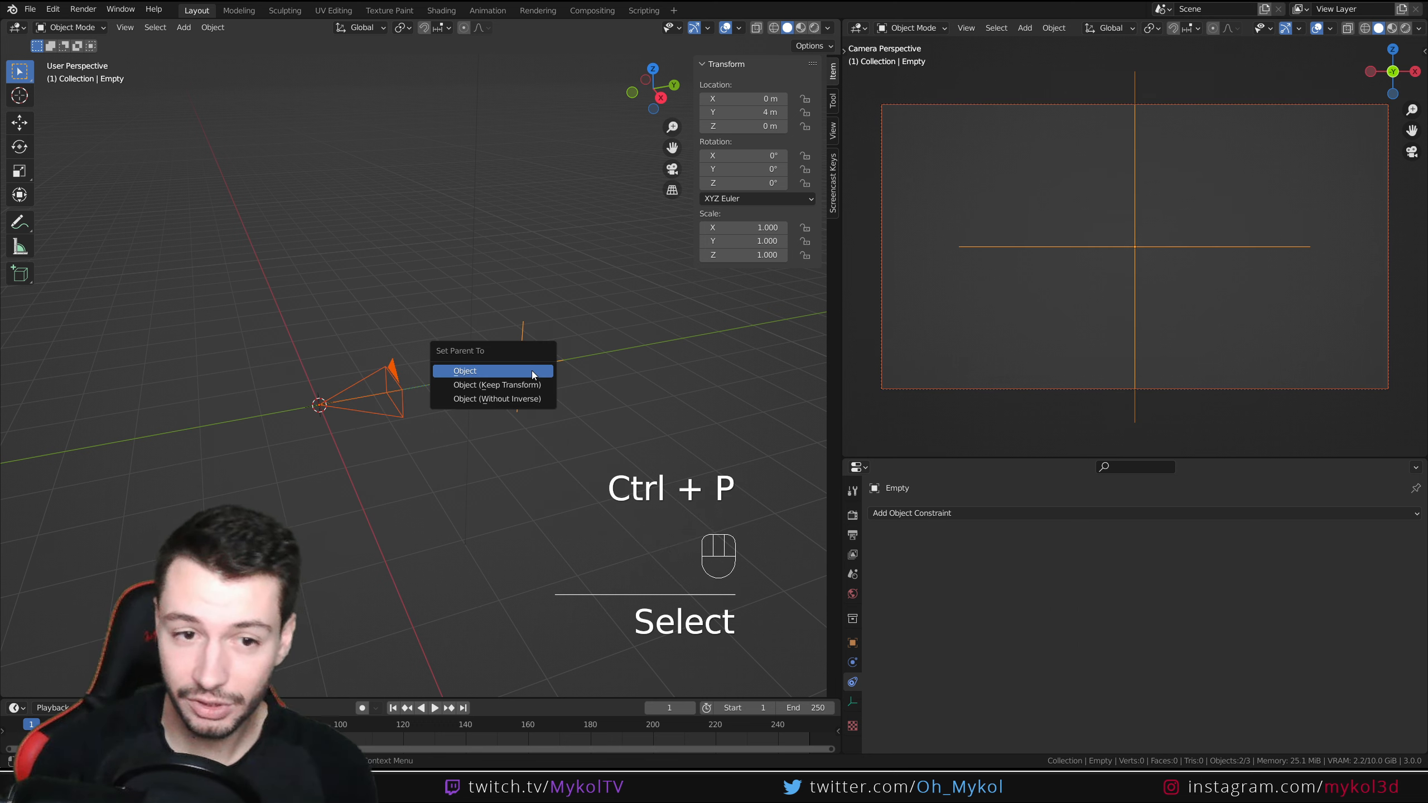
pyautogui.click(531, 371)
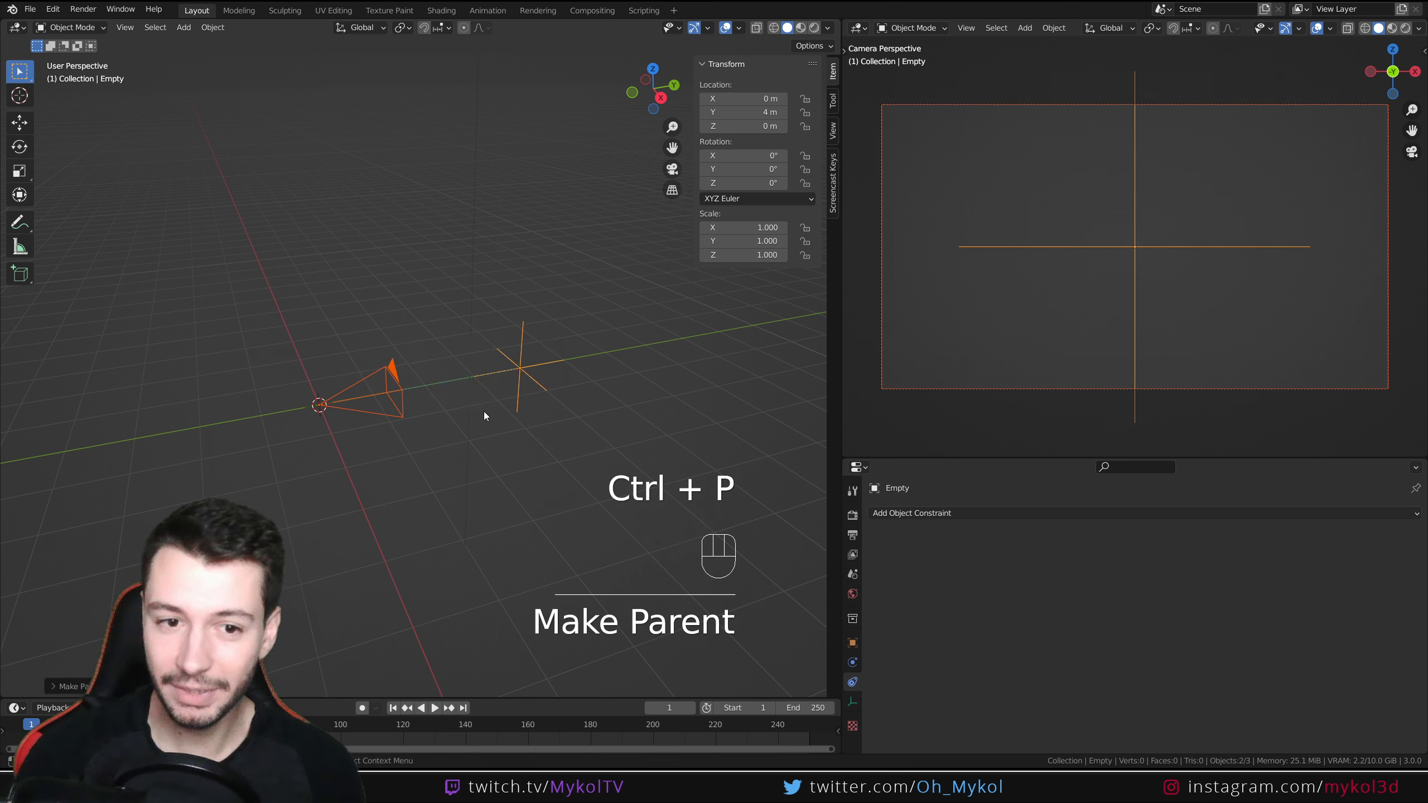
pyautogui.click(532, 377)
pyautogui.press('g')
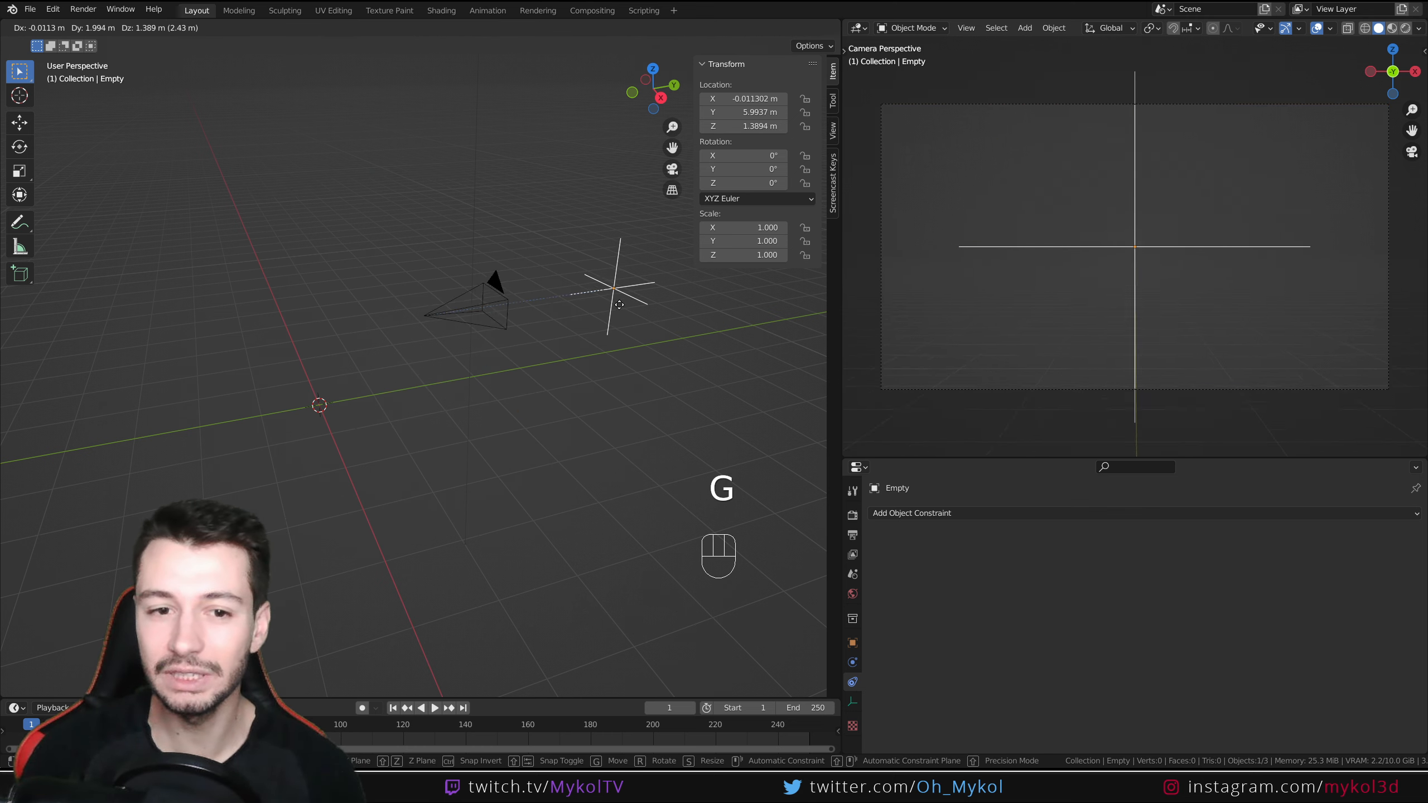
pyautogui.click(524, 390)
# Step: Try moving only the camera, cancel the move, and undo the parenting to the empty
pyautogui.click(413, 460)
pyautogui.press('g')
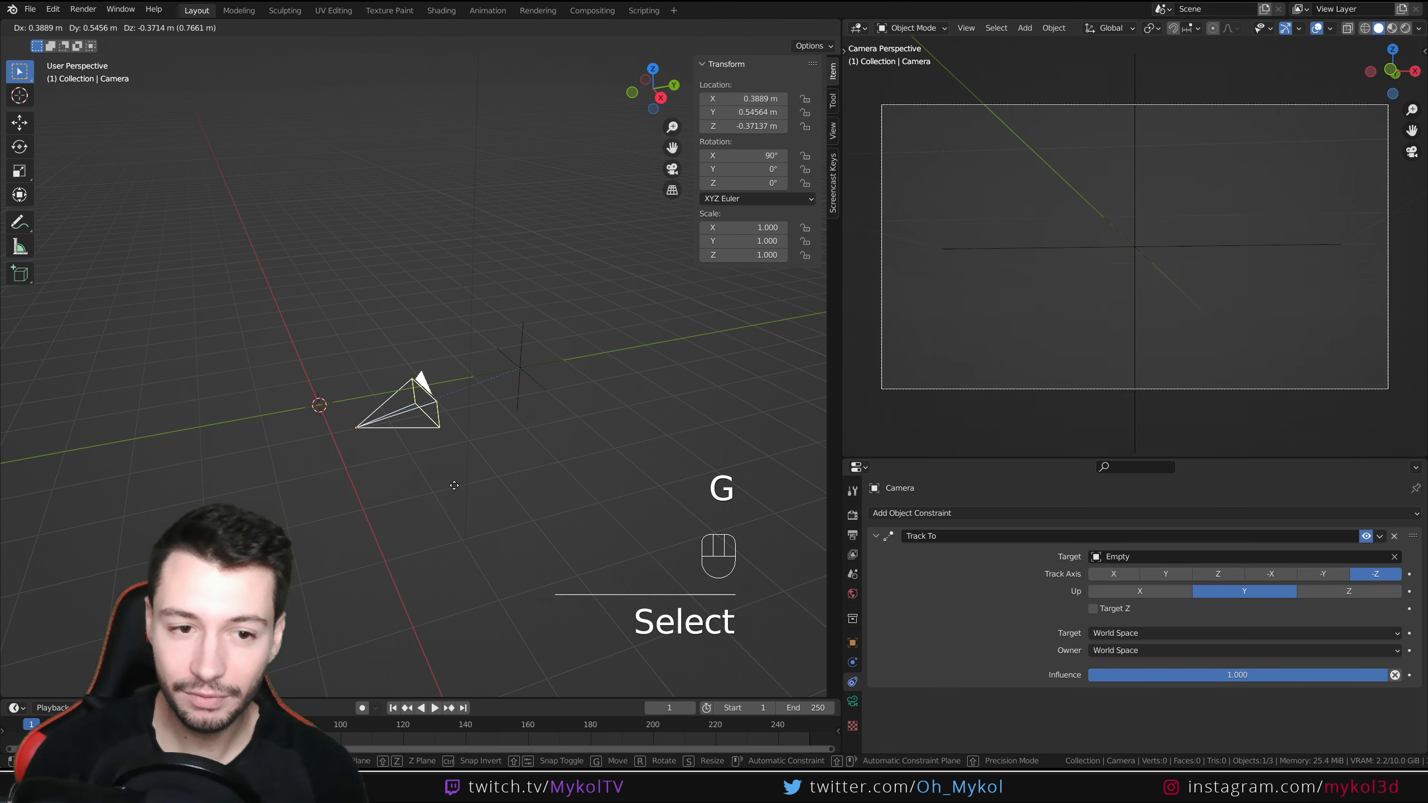
pyautogui.rightClick(466, 430)
pyautogui.hotkey('ctrl', 'z')
pyautogui.hotkey('ctrl', 'z')
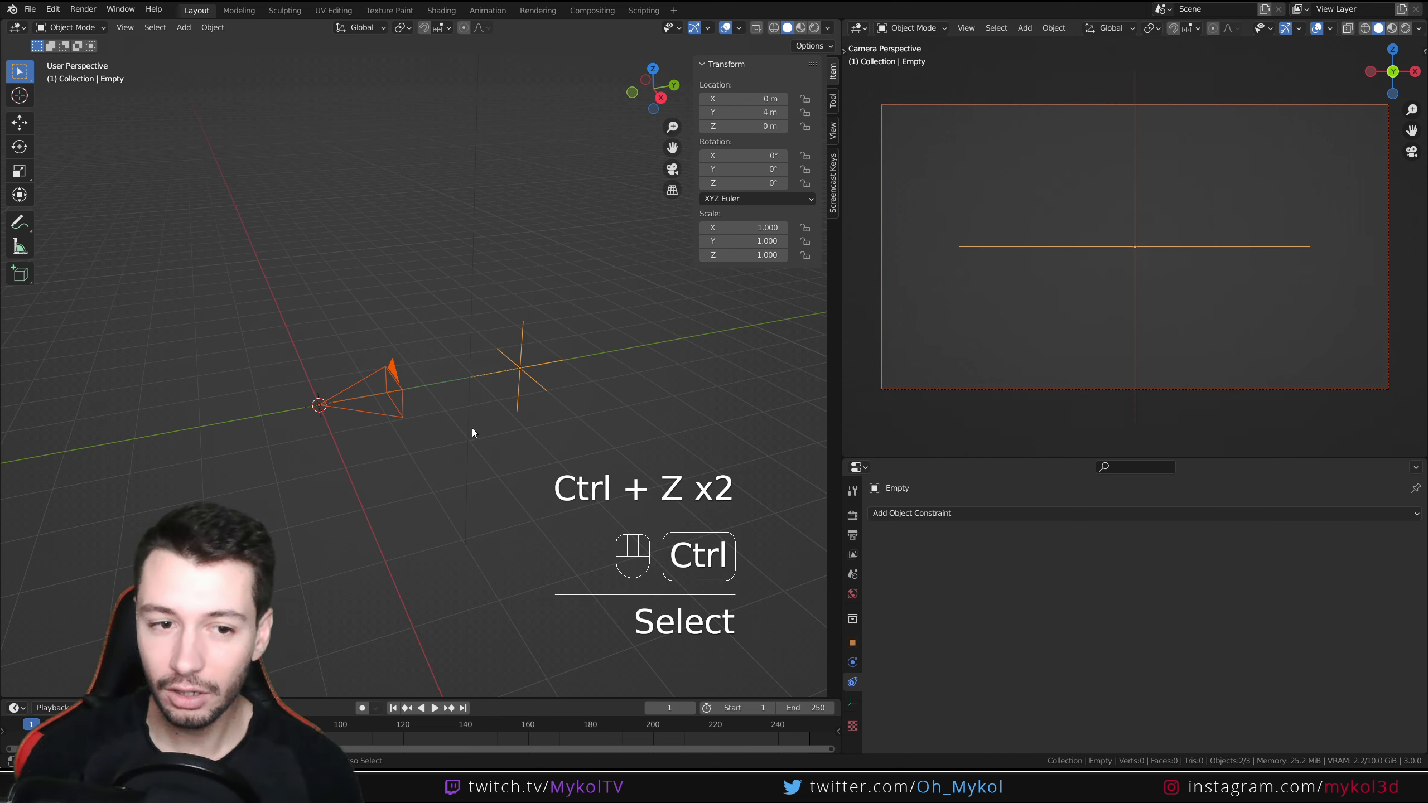
pyautogui.hotkey('ctrl', 'z')
# Step: Add a cube-shaped empty at the world origin
pyautogui.click(371, 479)
pyautogui.moveTo(370, 480); pyautogui.dragTo(411, 473, button='middle')
pyautogui.hotkey('shift', 'a')
pyautogui.moveTo(411, 472)
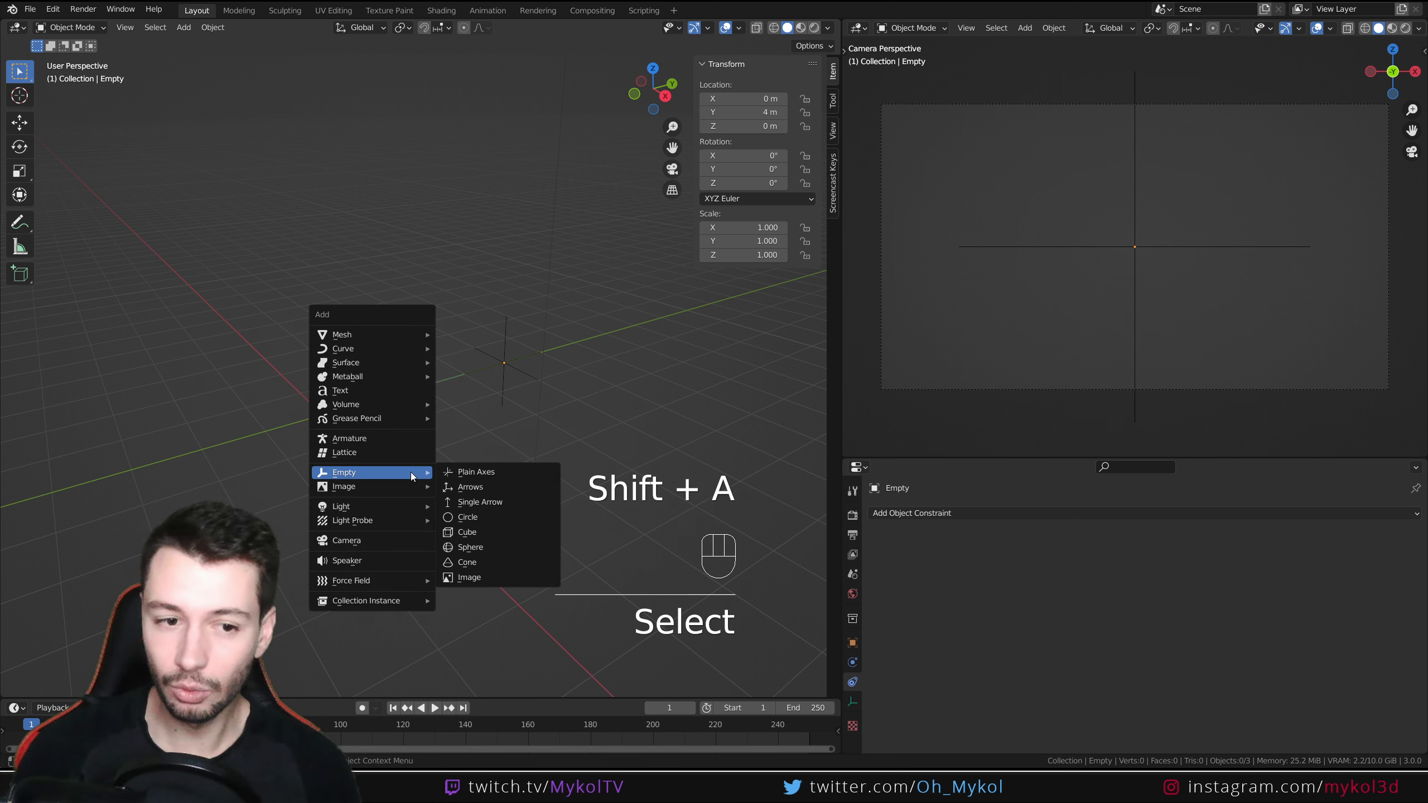
pyautogui.click(466, 532)
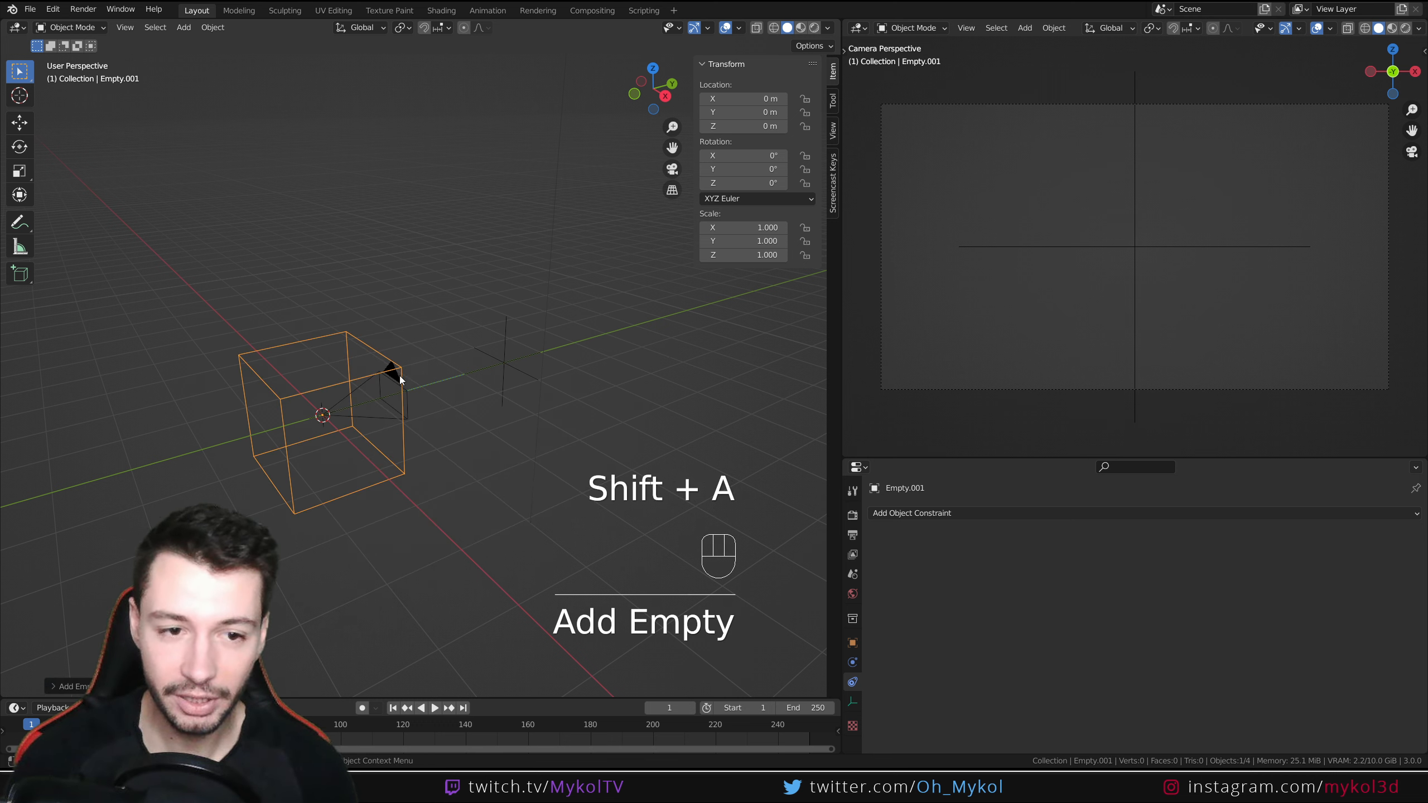
# Step: Scale the cube empty down to about 0.3 and apply its scale
pyautogui.press('s')
pyautogui.click(337, 392)
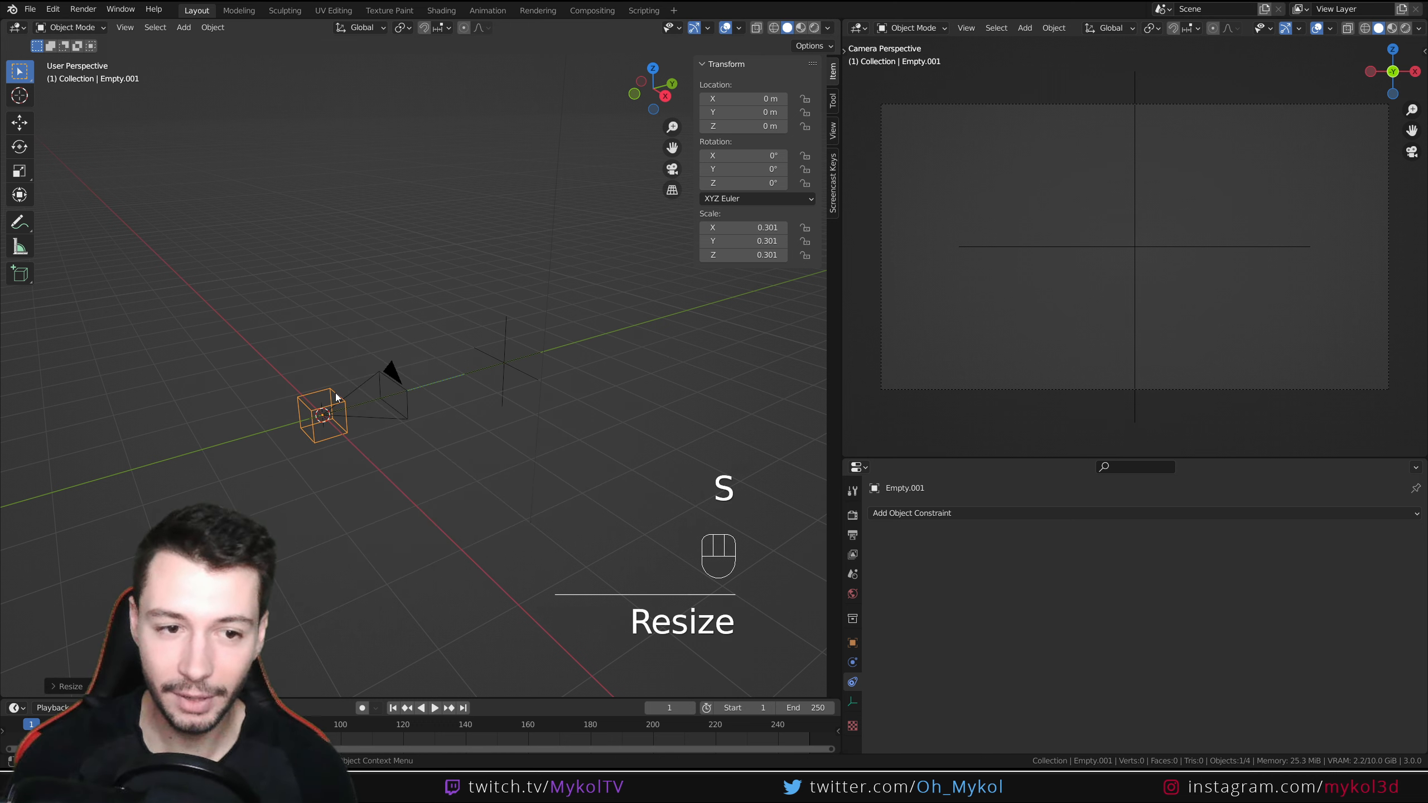
pyautogui.hotkey('ctrl', 'a')
pyautogui.click(322, 406)
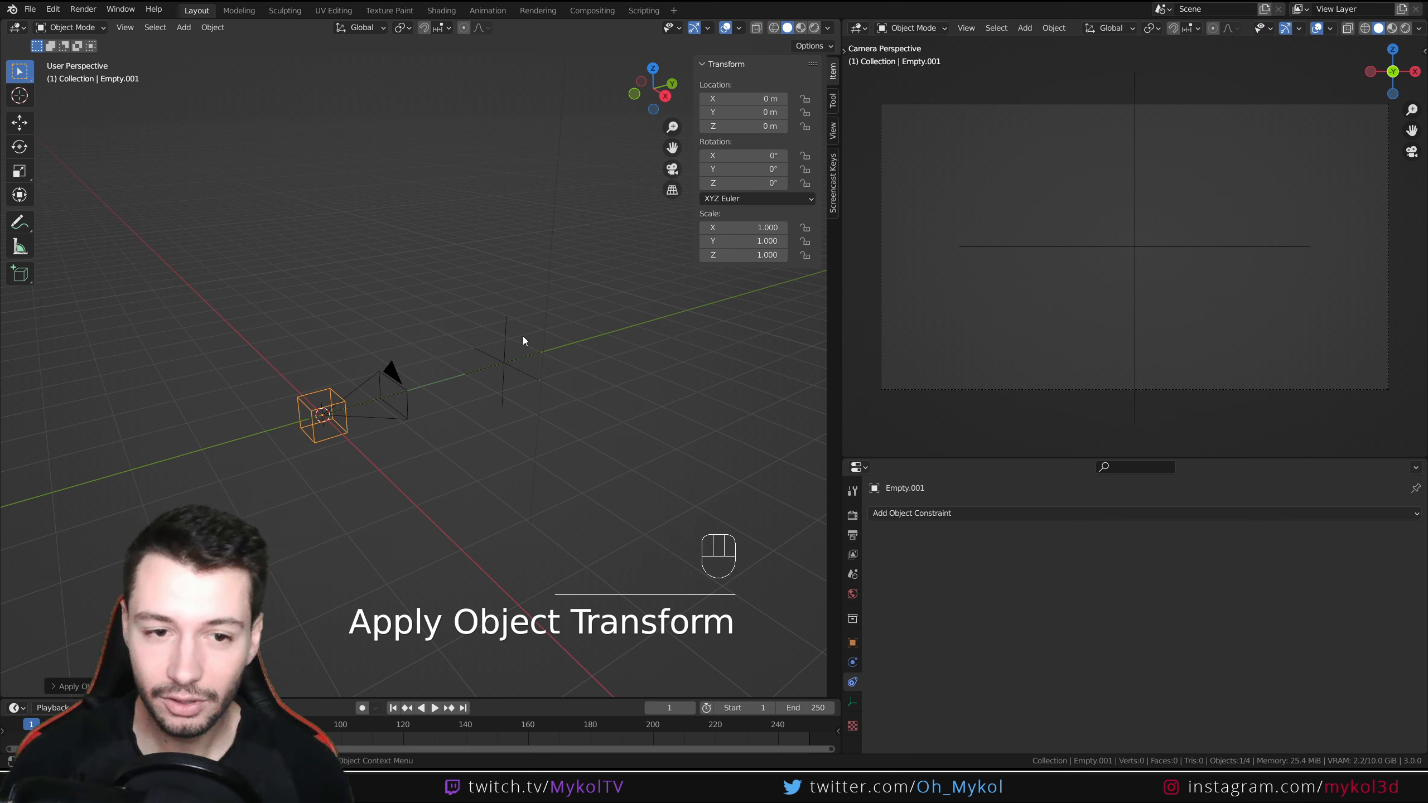
# Step: Parent the camera and the plain-axes empty to the cube empty with the Object option
pyautogui.moveTo(523, 336); pyautogui.dragTo(377, 419)
pyautogui.keyDown('shift'); pyautogui.click(317, 389); pyautogui.keyUp('shift')
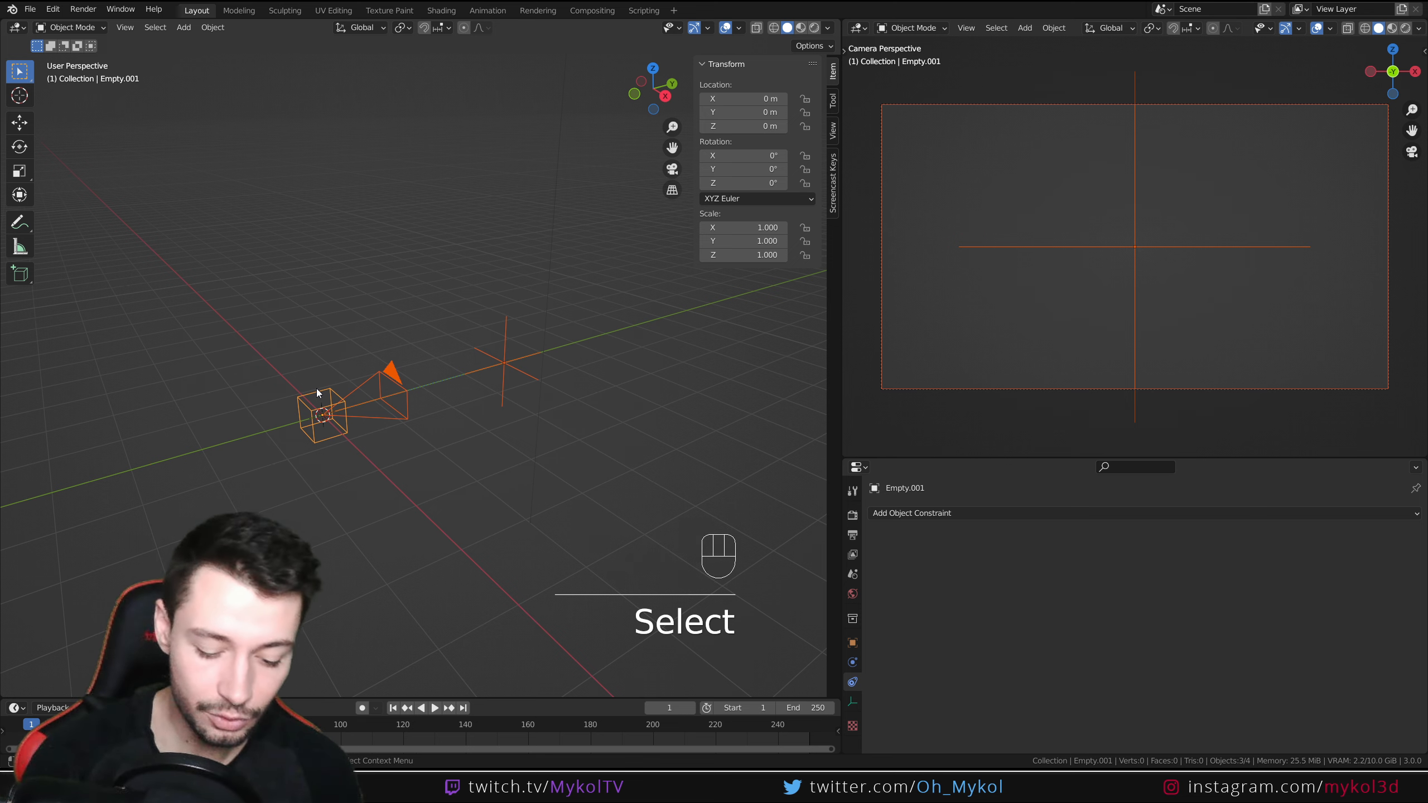
pyautogui.hotkey('ctrl', 'p')
pyautogui.click(317, 389)
pyautogui.click(308, 422)
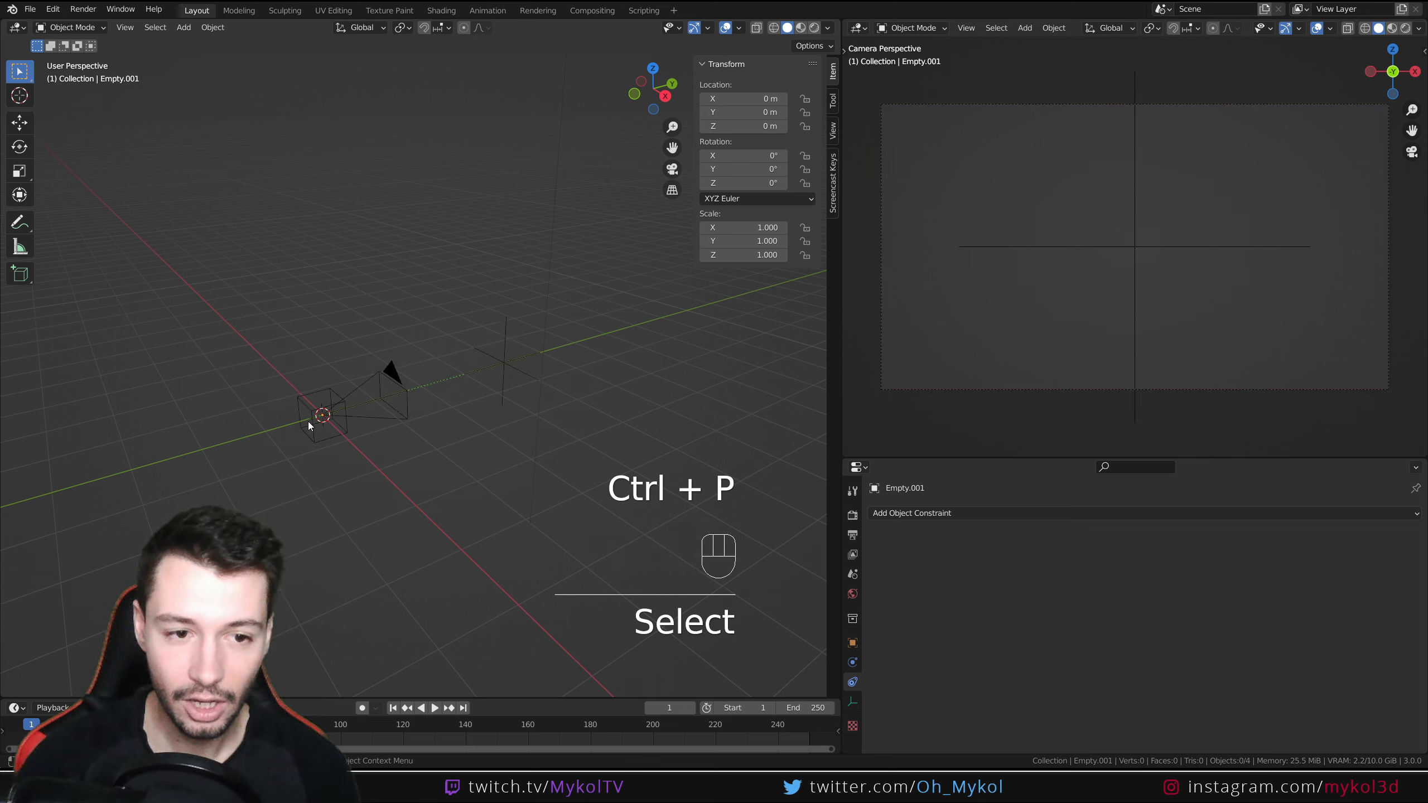
# Step: Move the cube empty with the whole rig to about X -1.96 m, Y -1.20 m, Z 2.33 m
pyautogui.click(309, 423)
pyautogui.press('g')
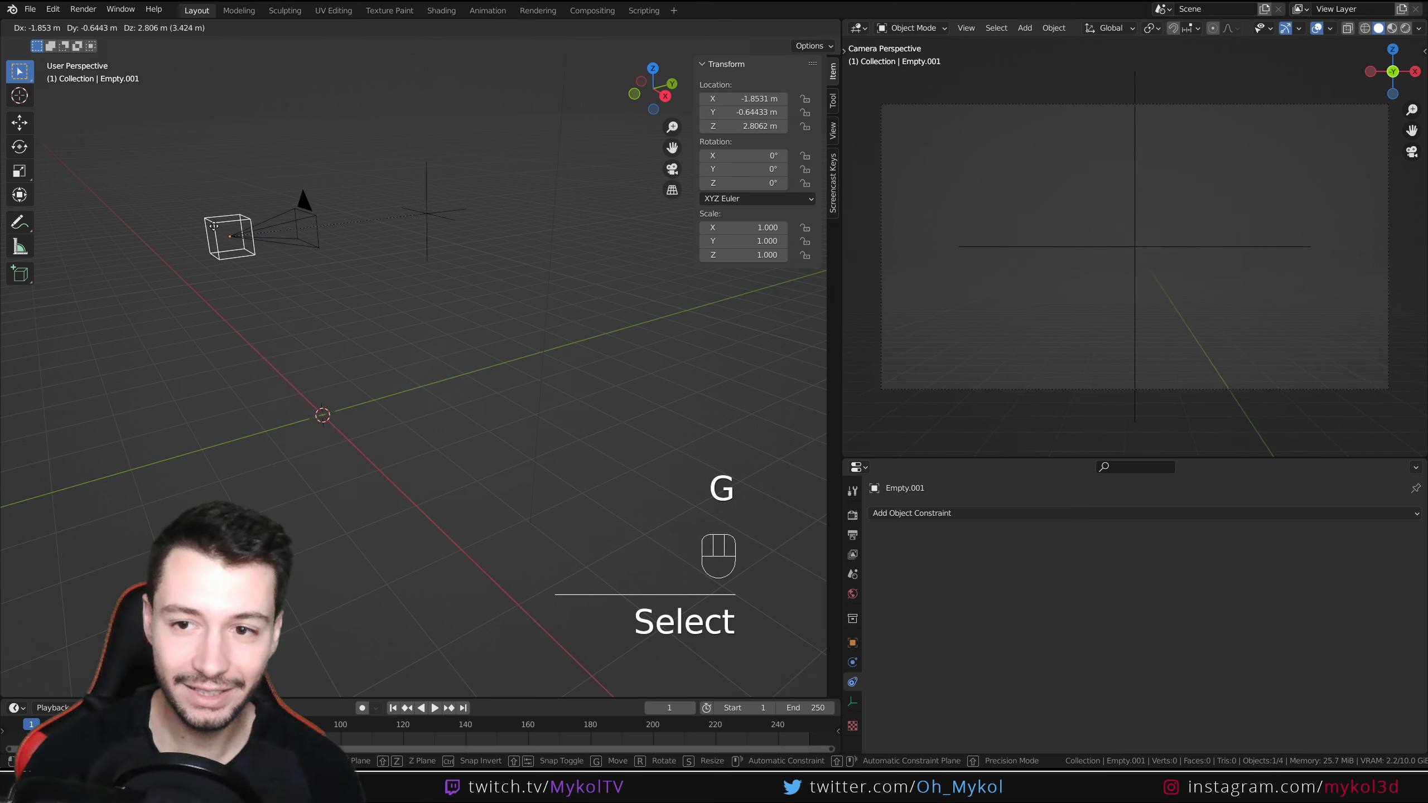
pyautogui.click(183, 257)
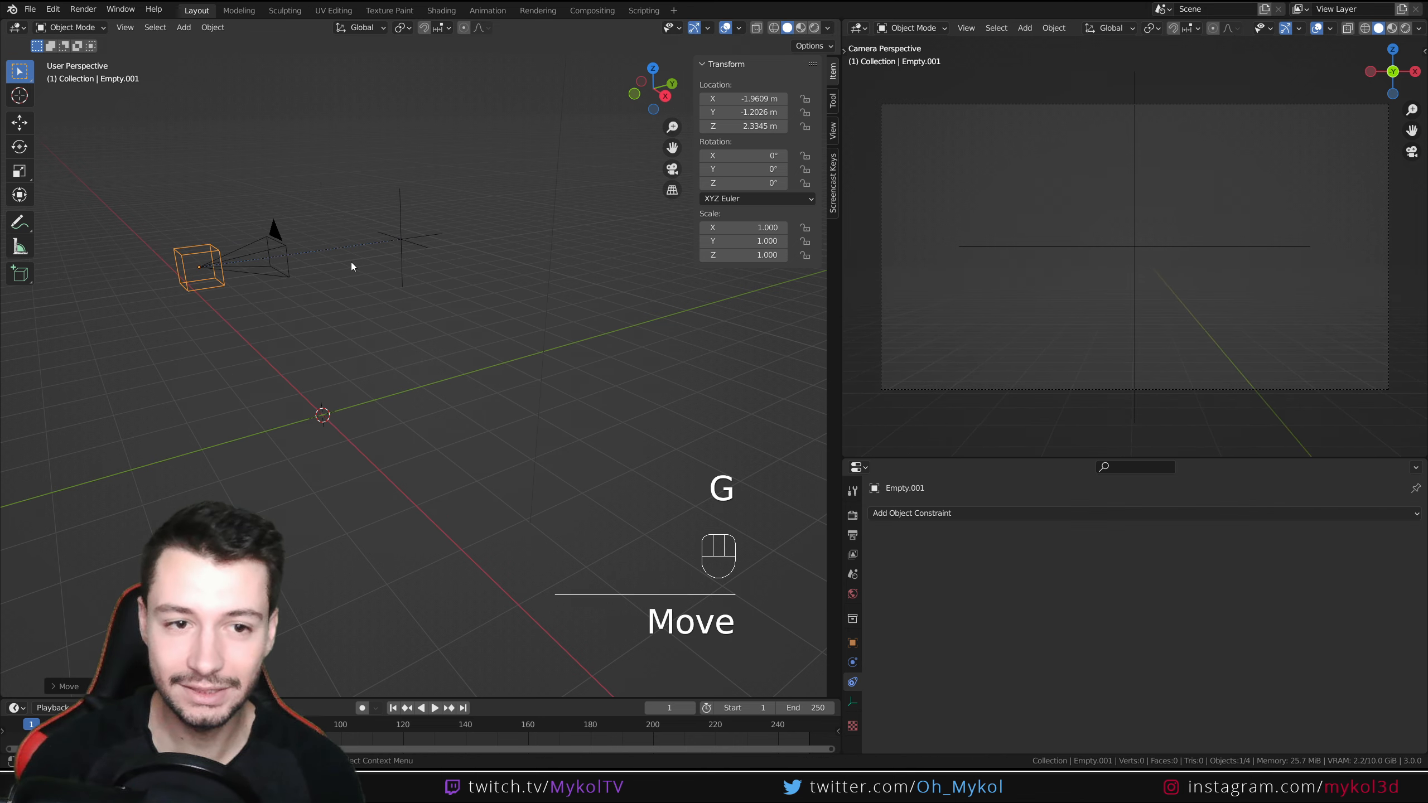
# Step: Move the plain-axes target empty to about X 2.90 m, Y 5.97 m, Z -1.61 m
pyautogui.click(408, 252)
pyautogui.moveTo(409, 252); pyautogui.dragTo(438, 274, button='middle')
pyautogui.press('g')
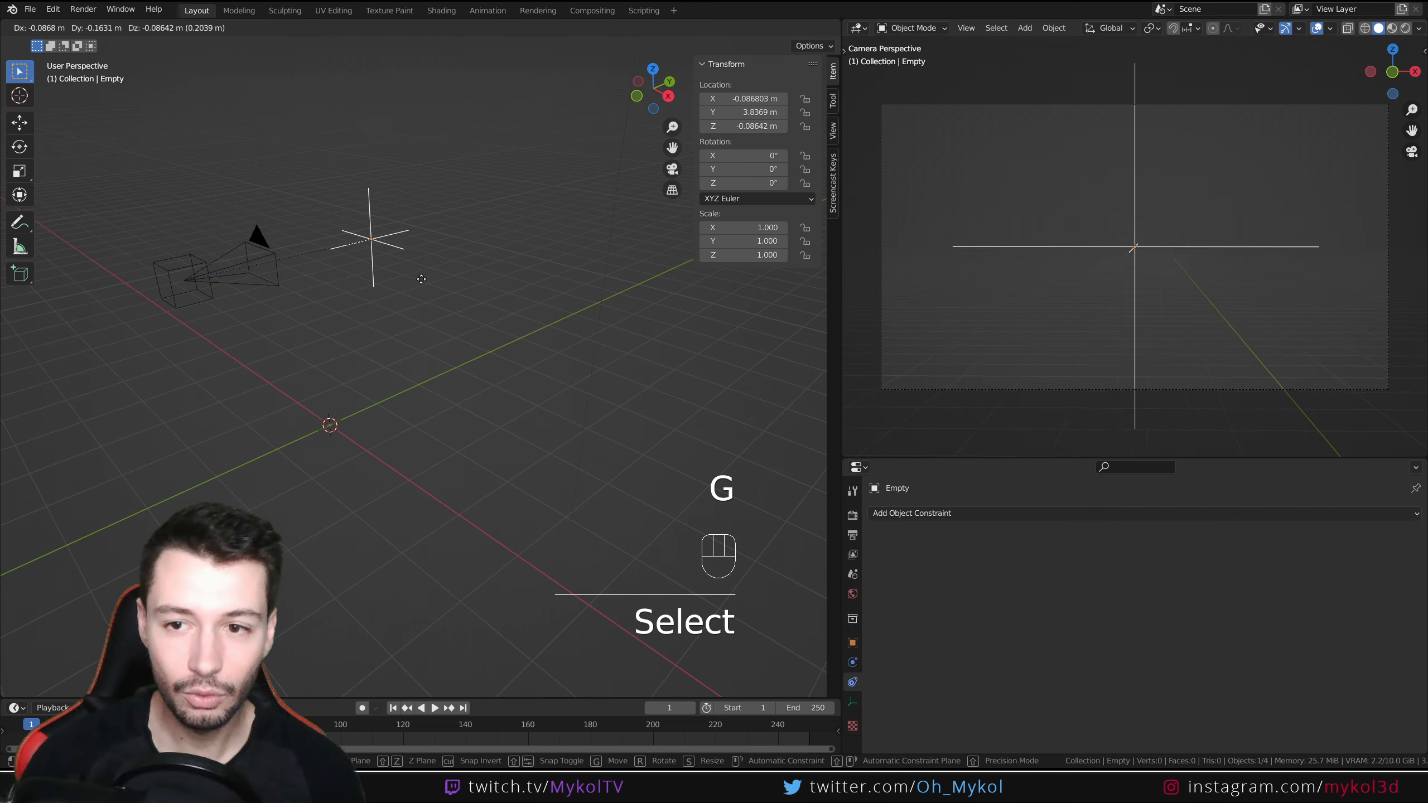
pyautogui.click(612, 367)
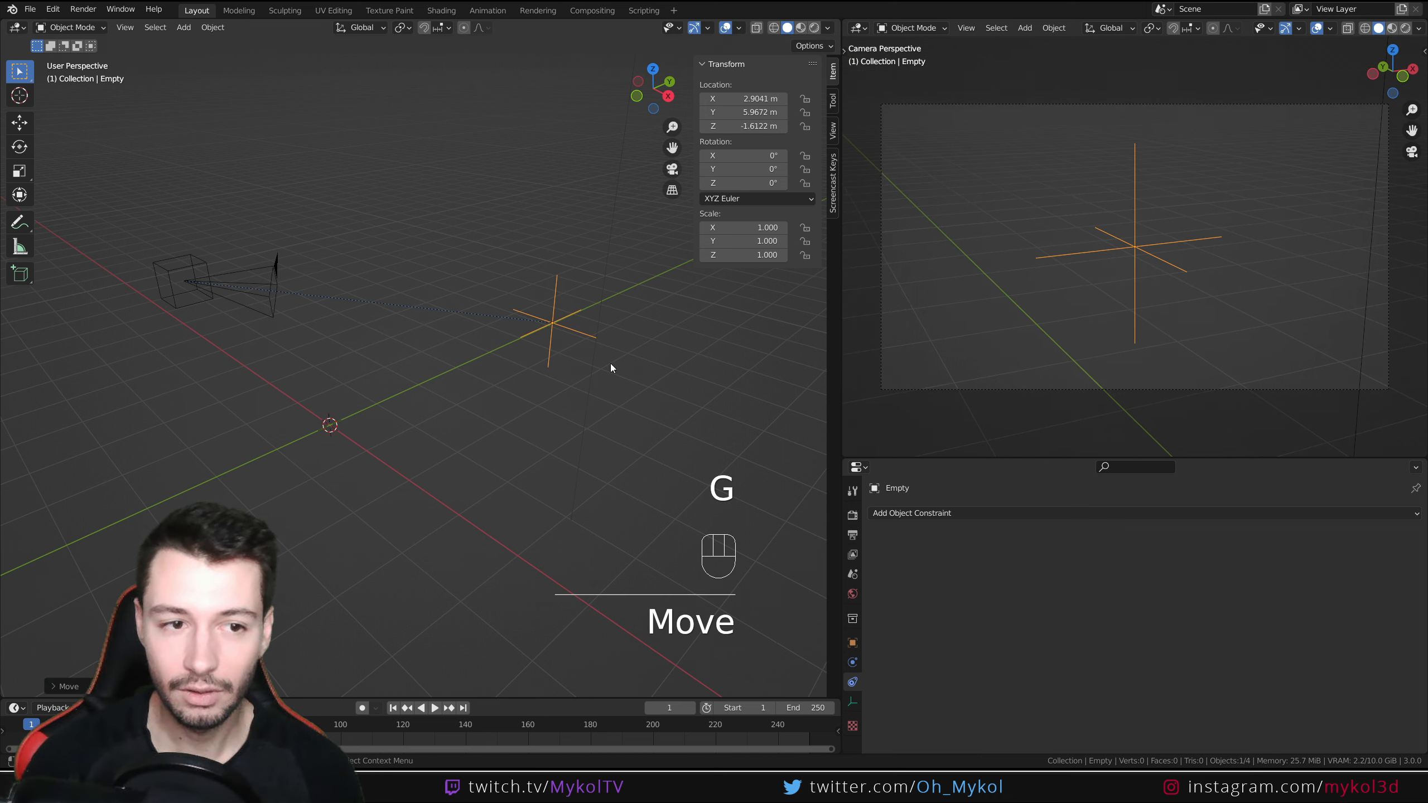
# Step: Reposition the rig by moving the cube empty to about X -1.51 m, Y -0.94 m, Z 2.07 m
pyautogui.click(194, 269)
pyautogui.press('g')
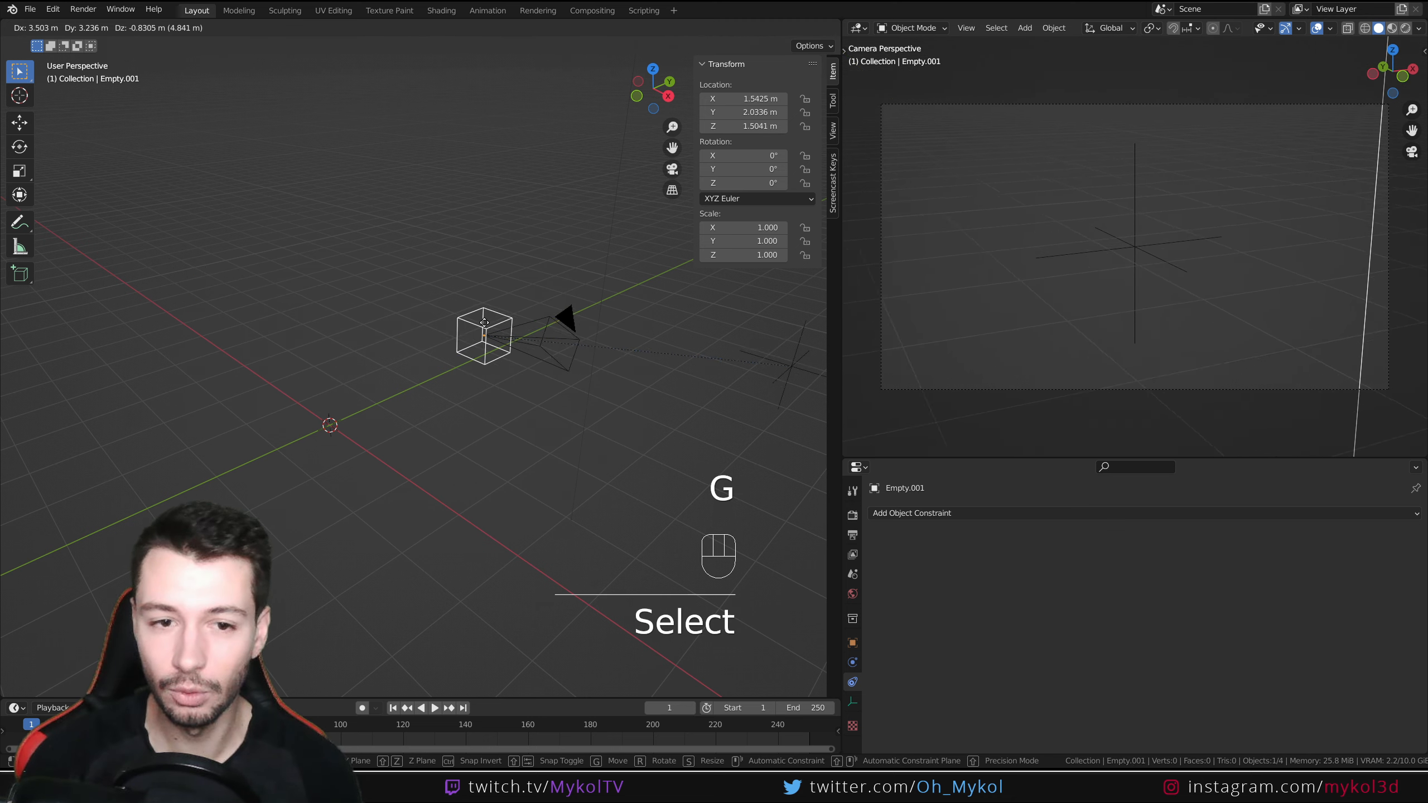
pyautogui.click(225, 297)
pyautogui.moveTo(224, 297); pyautogui.dragTo(485, 414, button='middle')
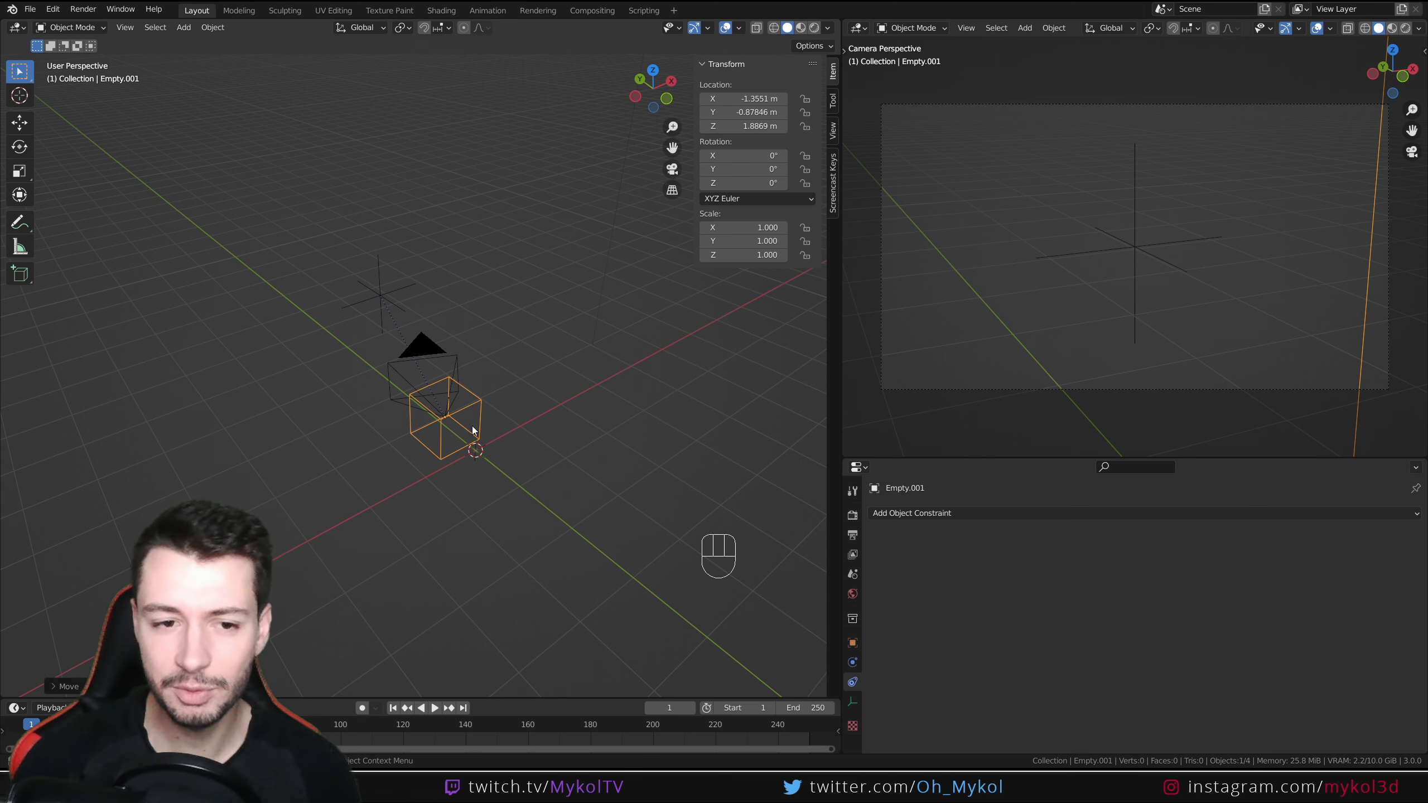
pyautogui.moveTo(473, 430); pyautogui.dragTo(384, 421, button='middle')
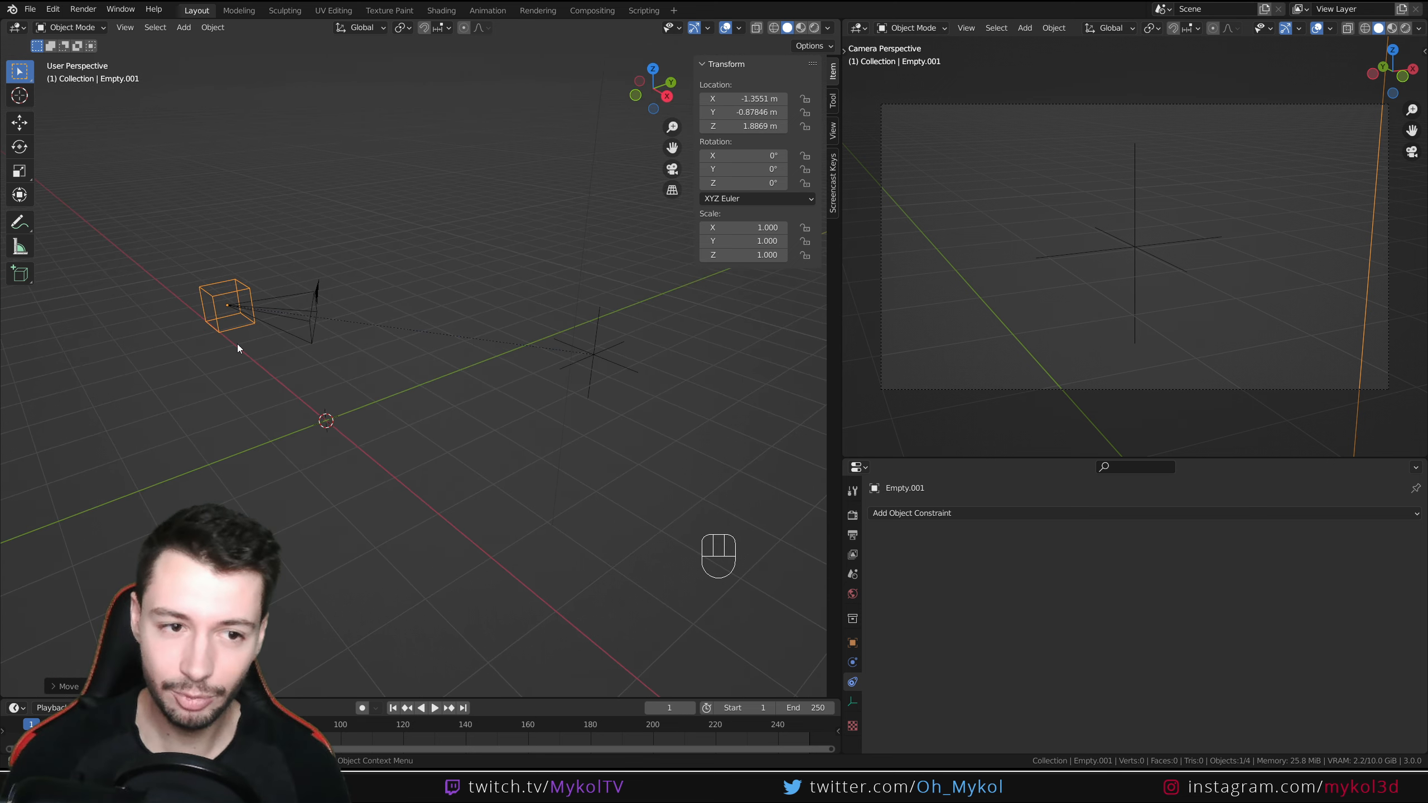
pyautogui.press('g')
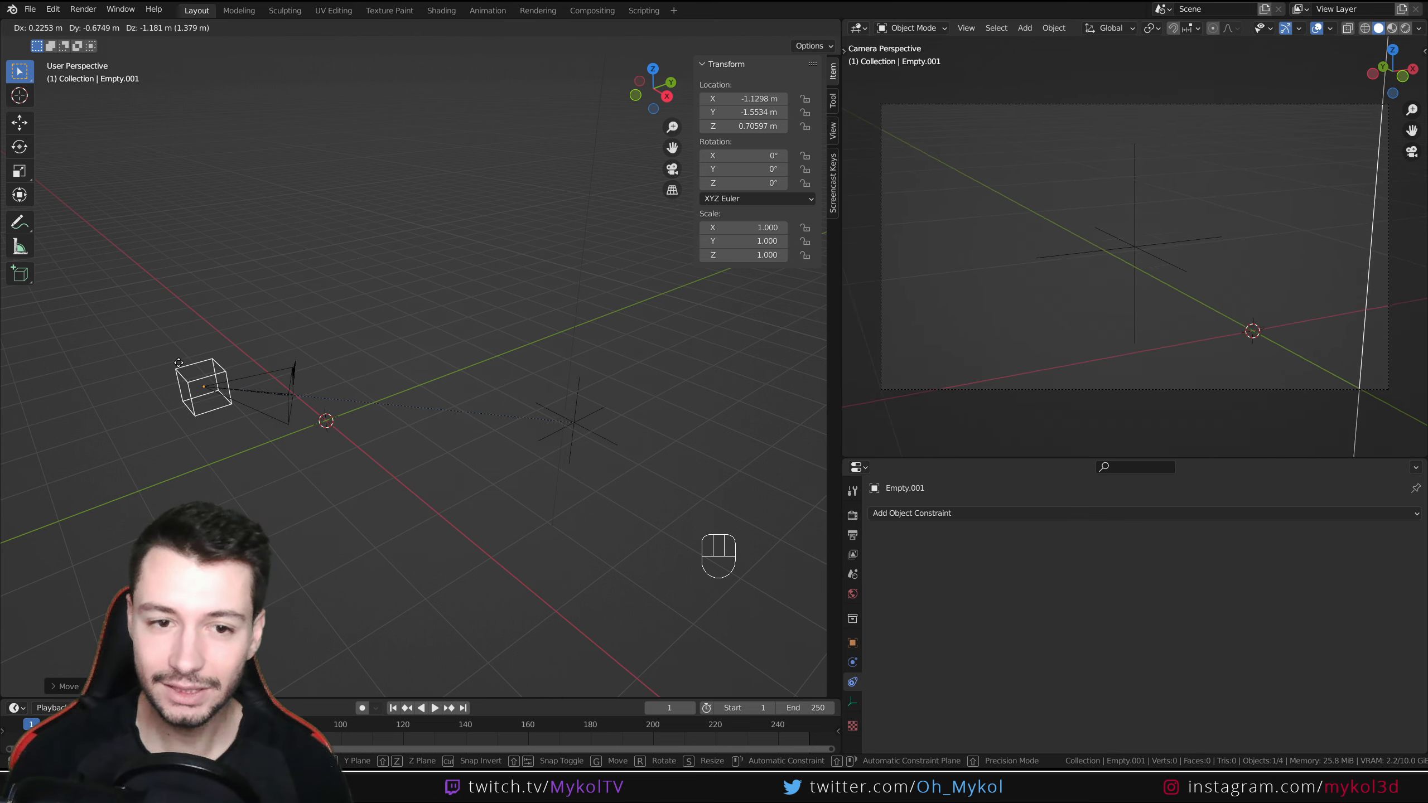
pyautogui.click(219, 288)
# Step: Move the plain-axes target empty to about X 3.46 m, Y 6.48 m, Z -1.27 m
pyautogui.click(597, 345)
pyautogui.moveTo(622, 396); pyautogui.dragTo(663, 406, button='middle')
pyautogui.press('g')
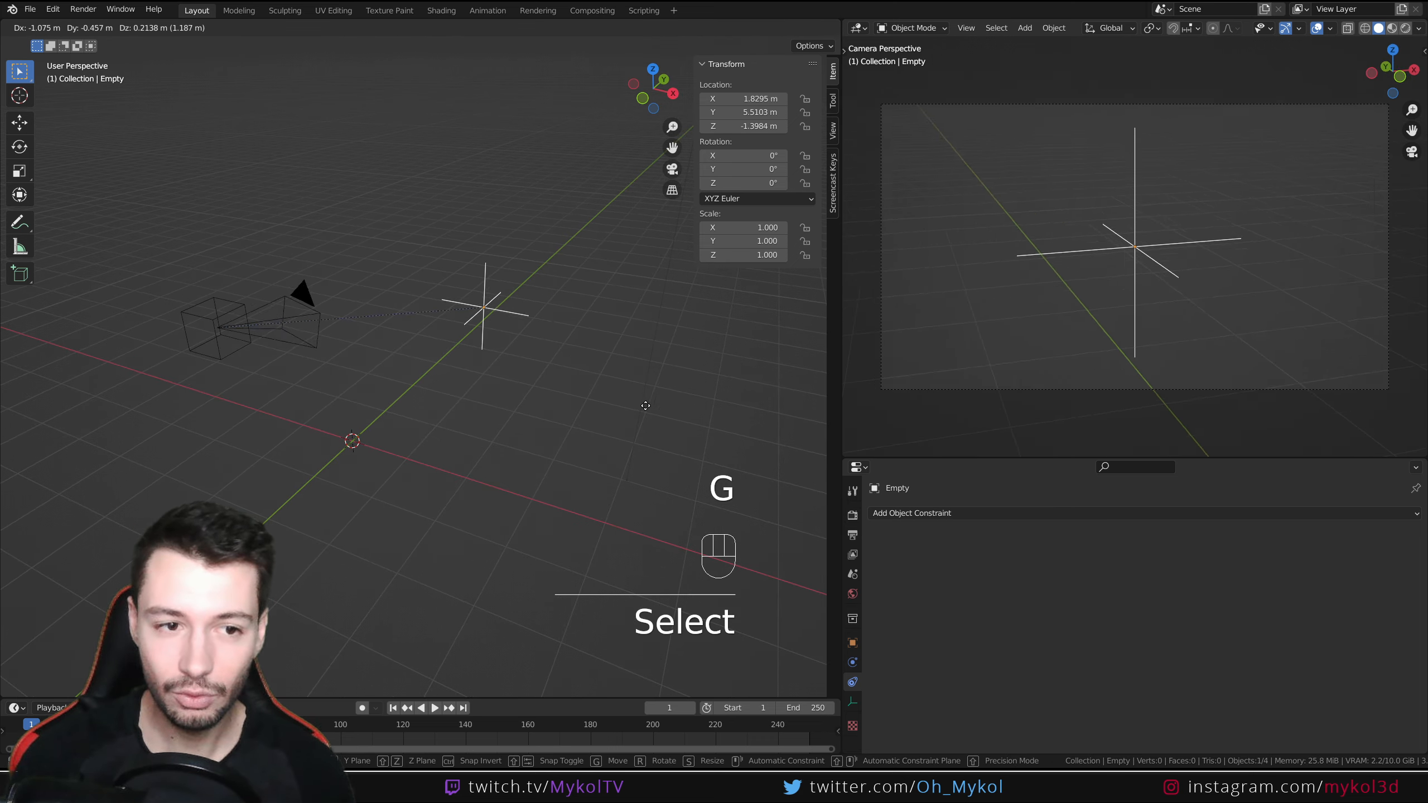
pyautogui.click(720, 394)
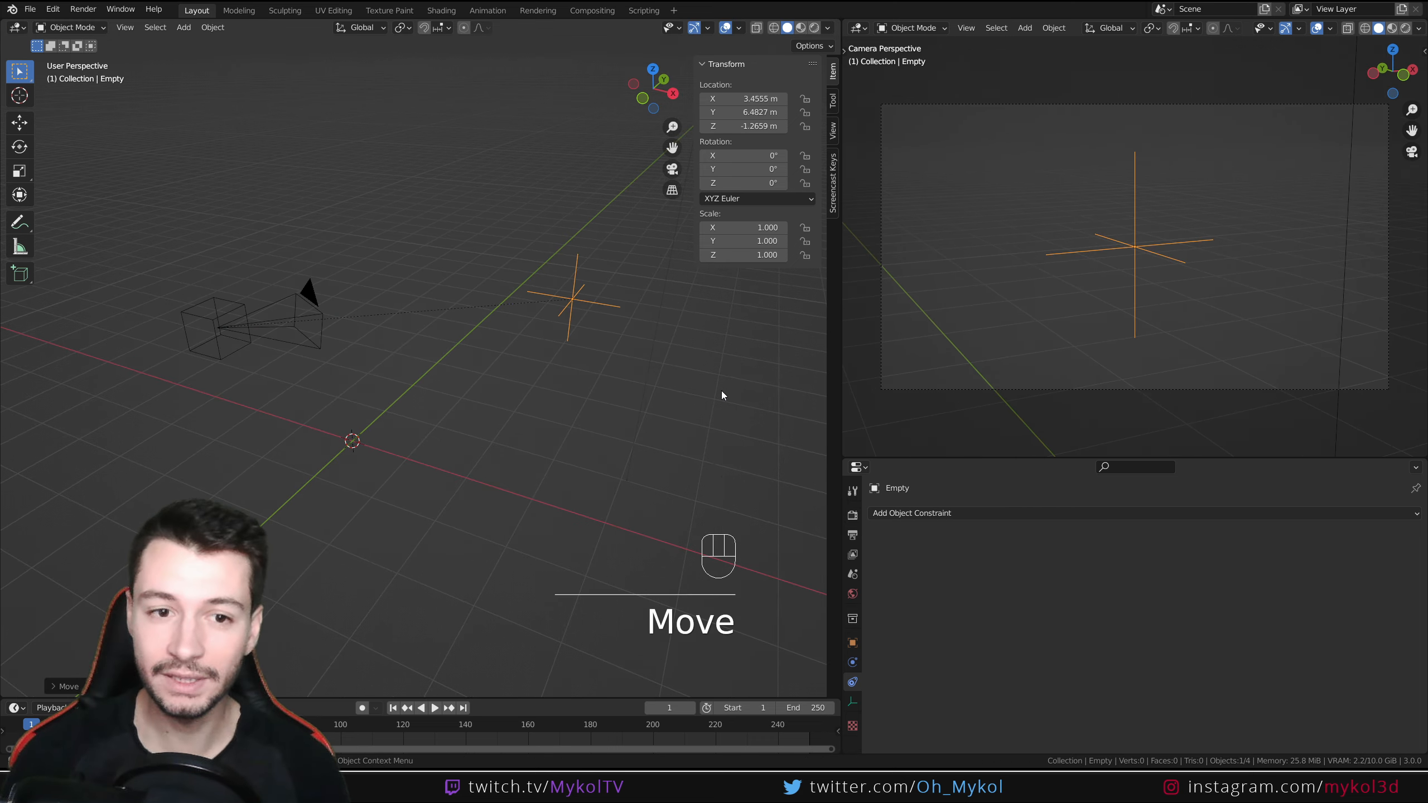
# Step: Try moving only the camera away from the cube empty, and cancel the move
pyautogui.click(297, 317)
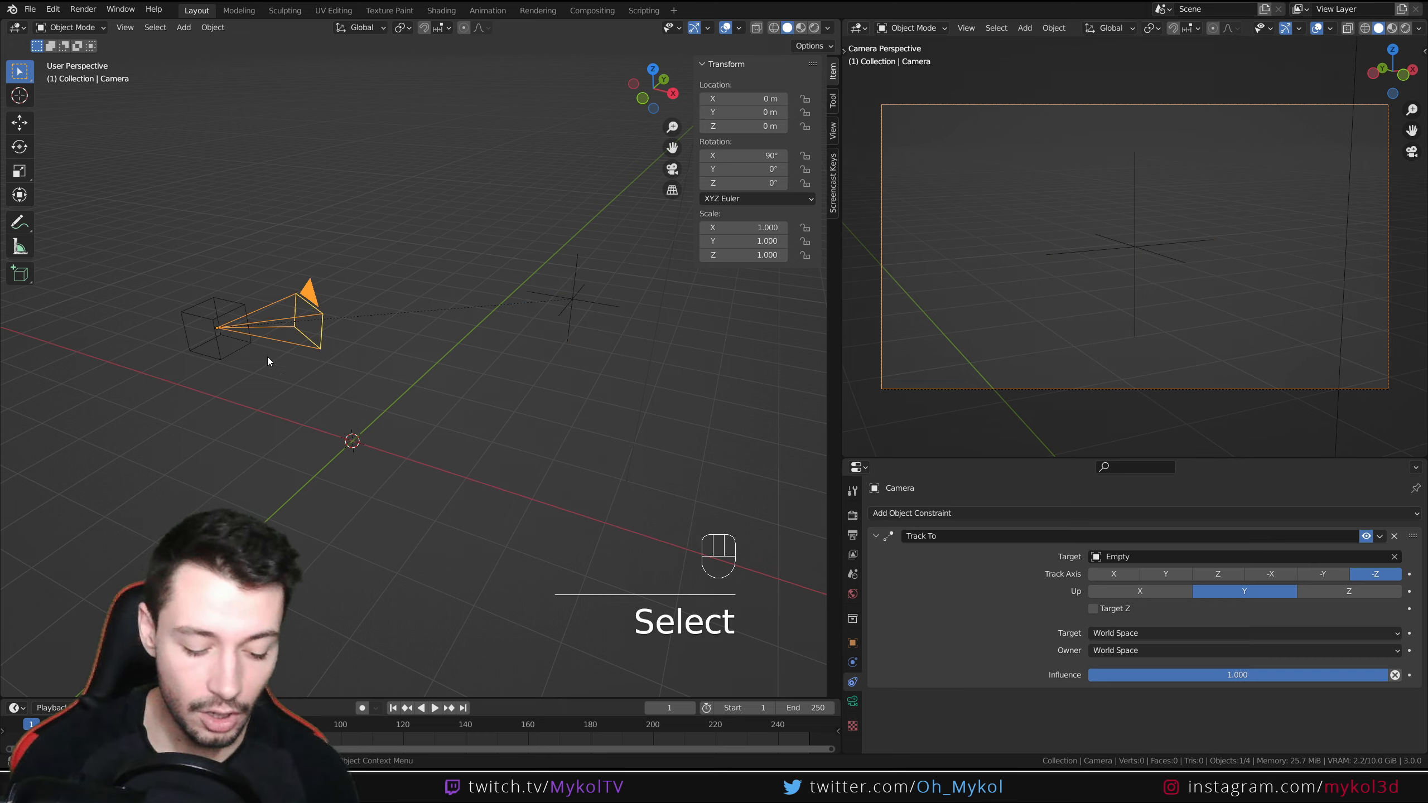
pyautogui.press('g')
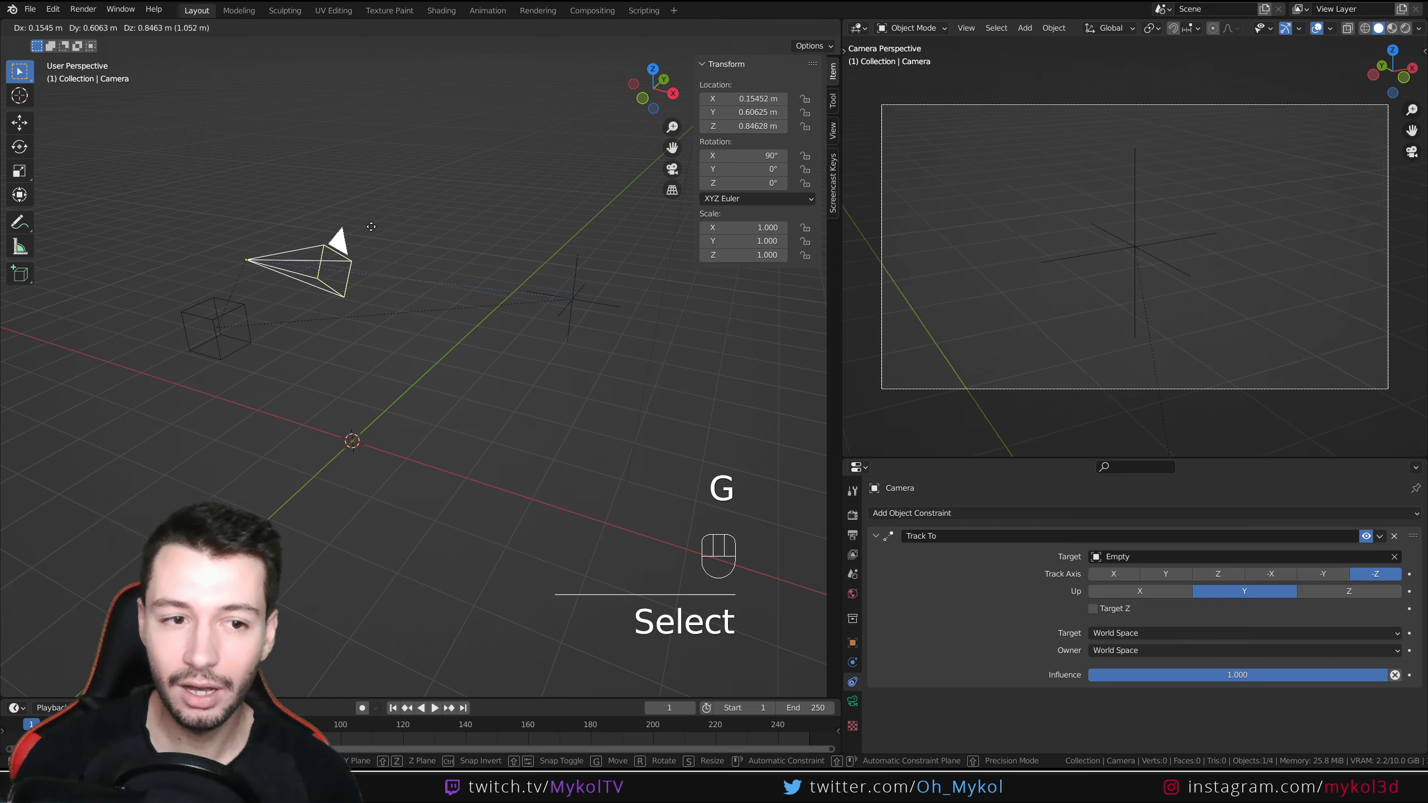
pyautogui.rightClick(384, 262)
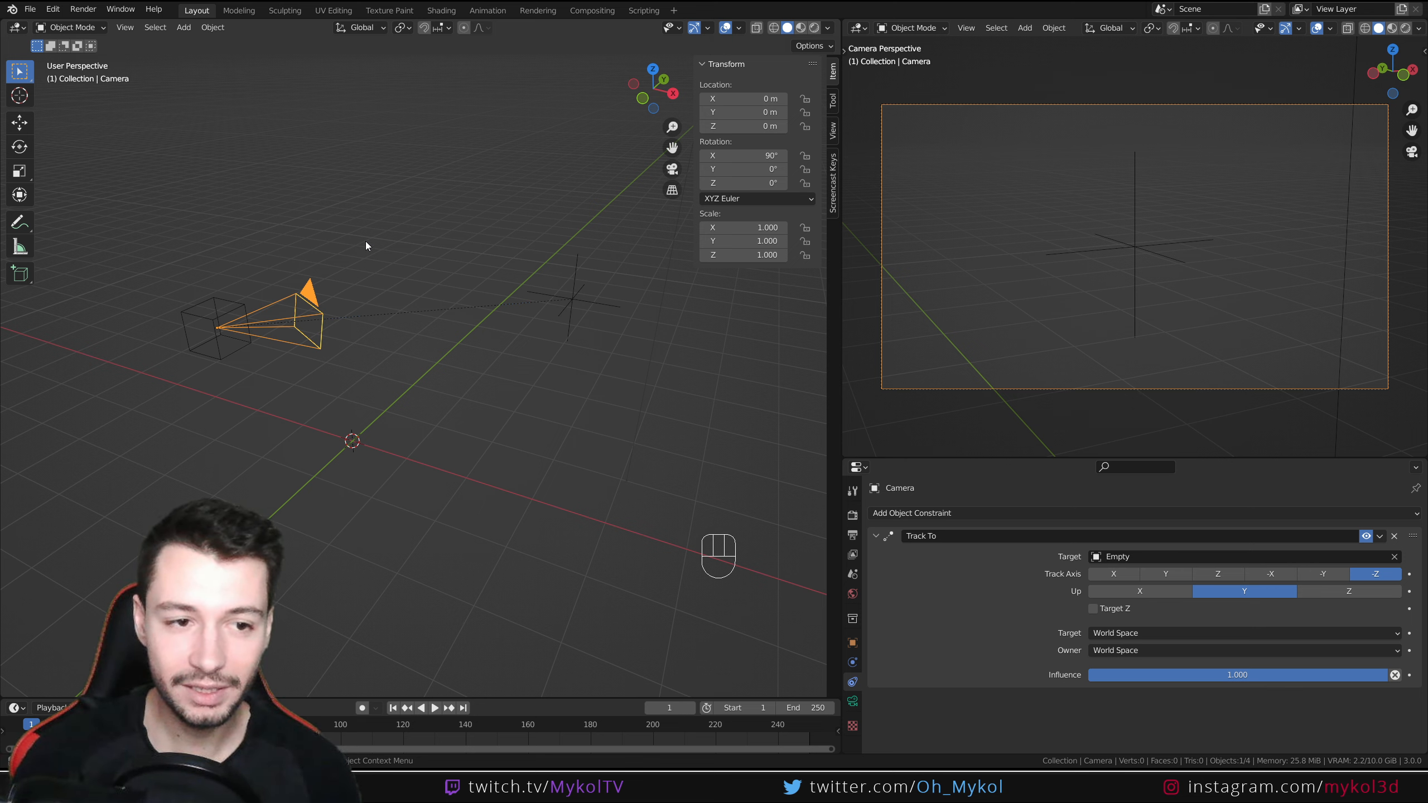
# Step: Move the cube empty with the rig to about X -1.23 m, Y -1.10 m, Z 1.56 m
pyautogui.click(239, 318)
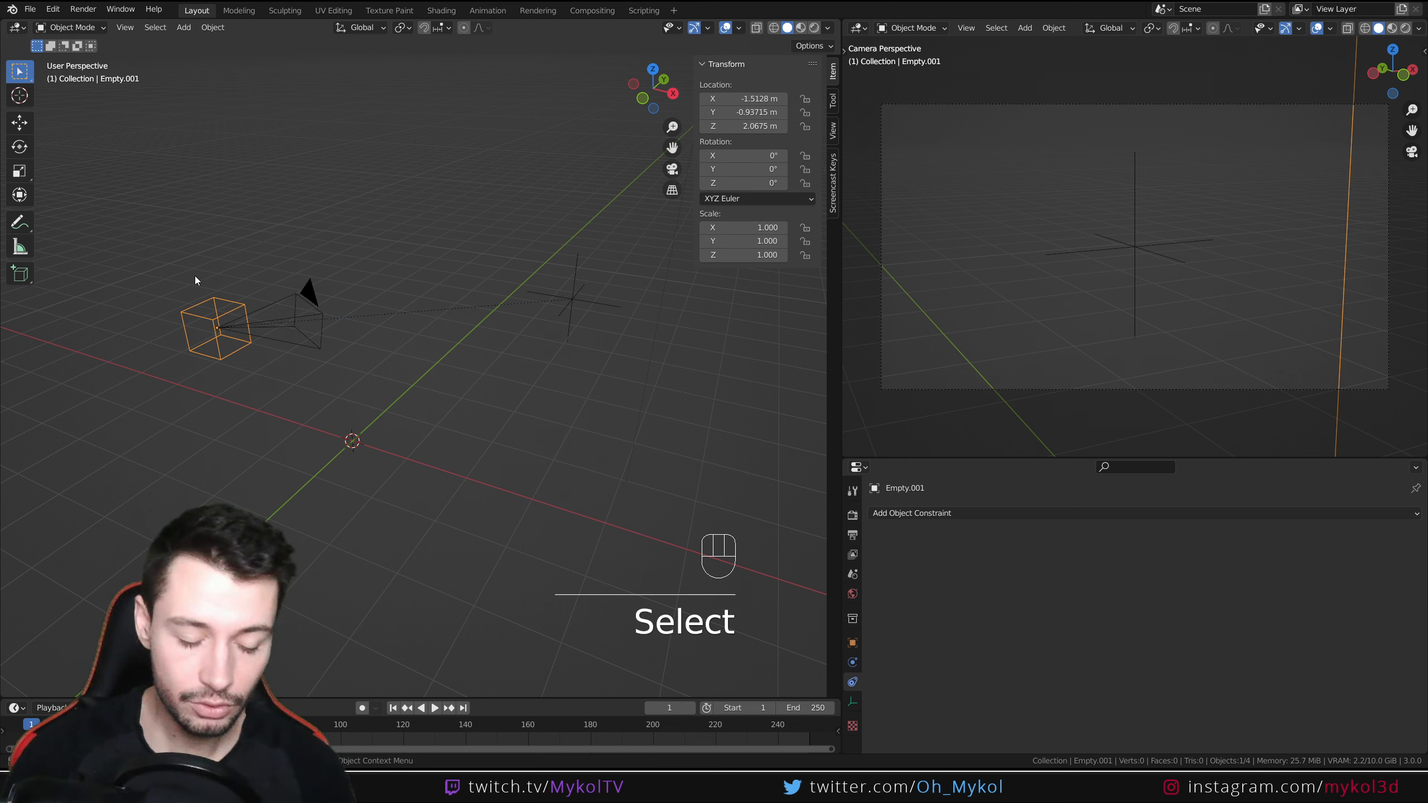
pyautogui.press('g')
pyautogui.click(207, 320)
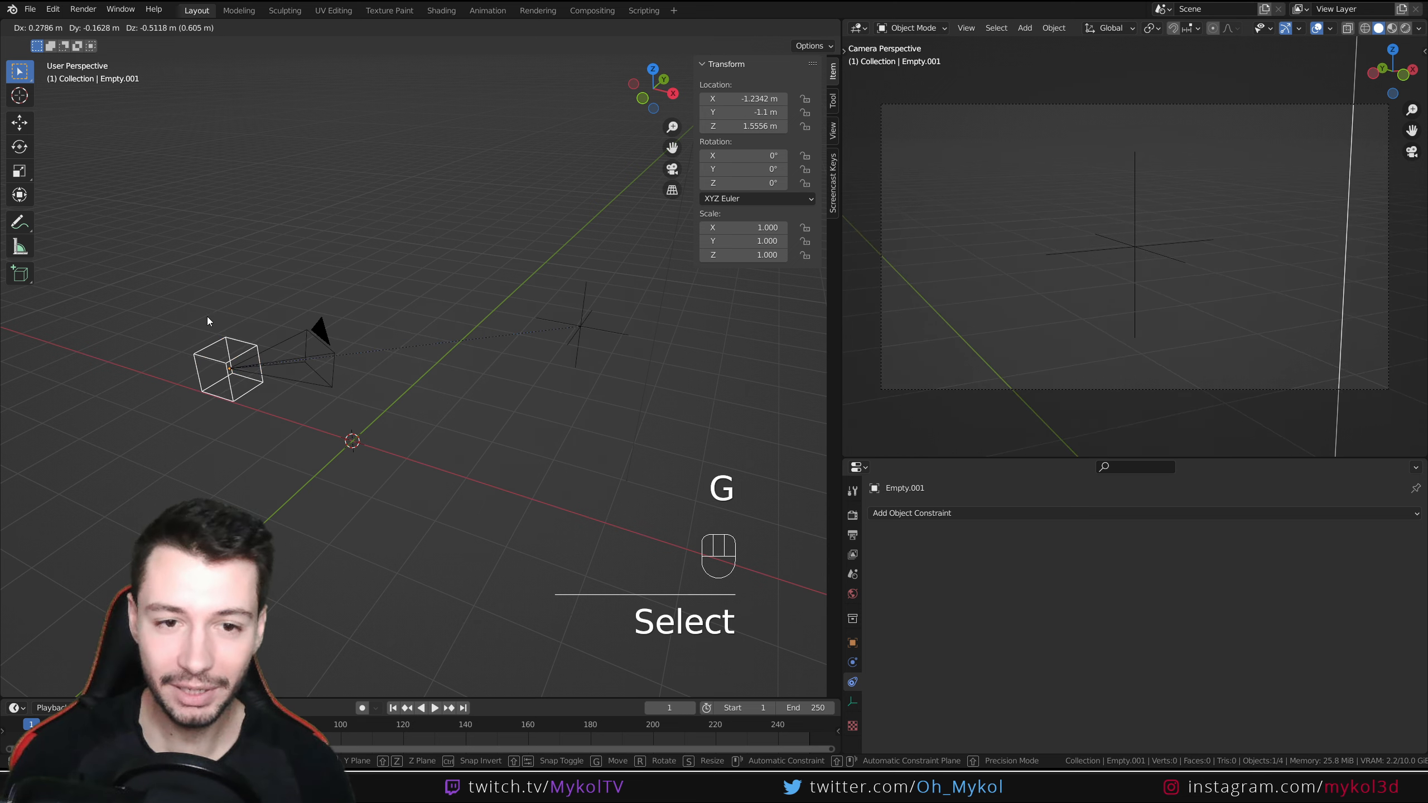
# Step: Move the plain-axes target empty to about X 2.44 m, Y 6.05 m, Z -1.06 m
pyautogui.click(583, 329)
pyautogui.press('g')
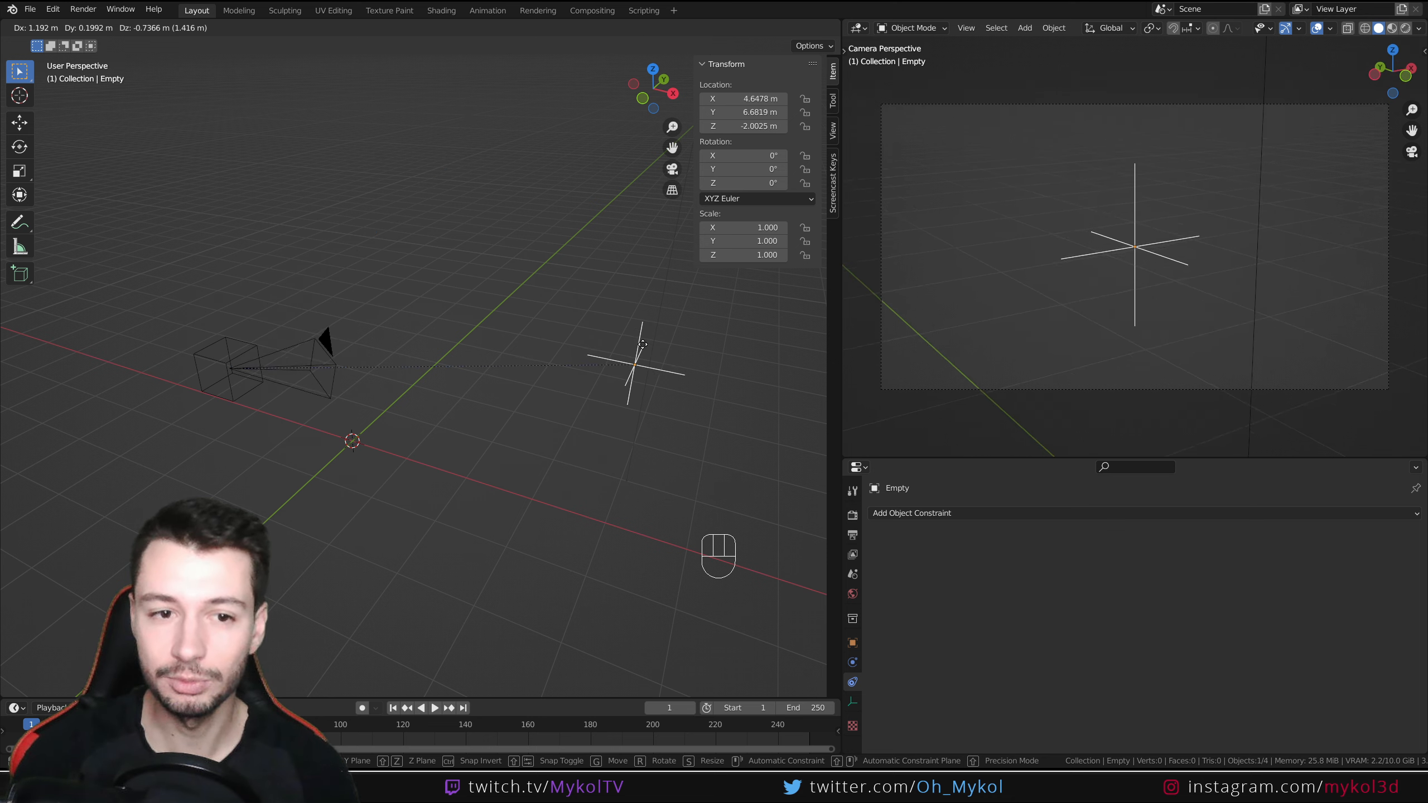
pyautogui.click(535, 293)
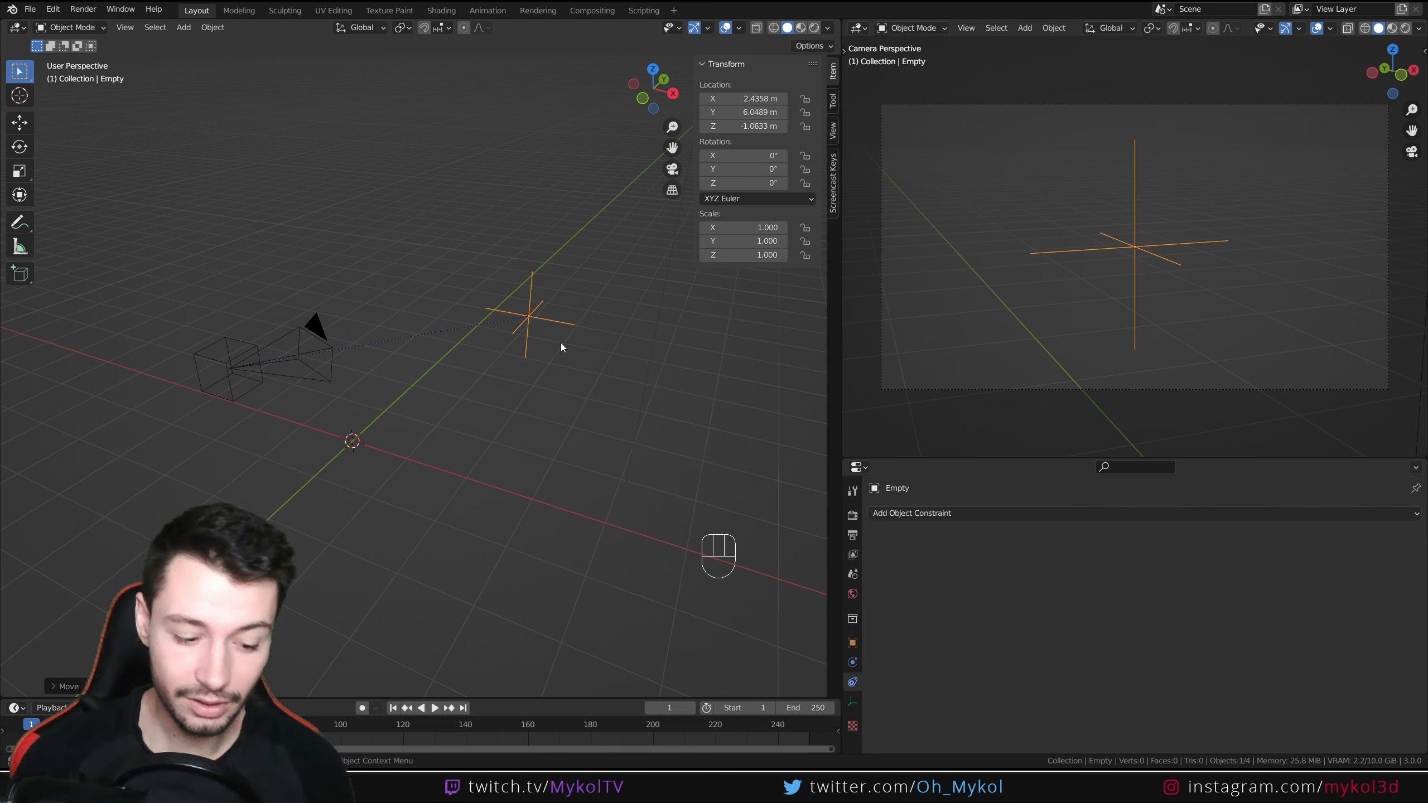
# Step: Try moving the target empty once more, cancel the move, and select the camera
pyautogui.press('g')
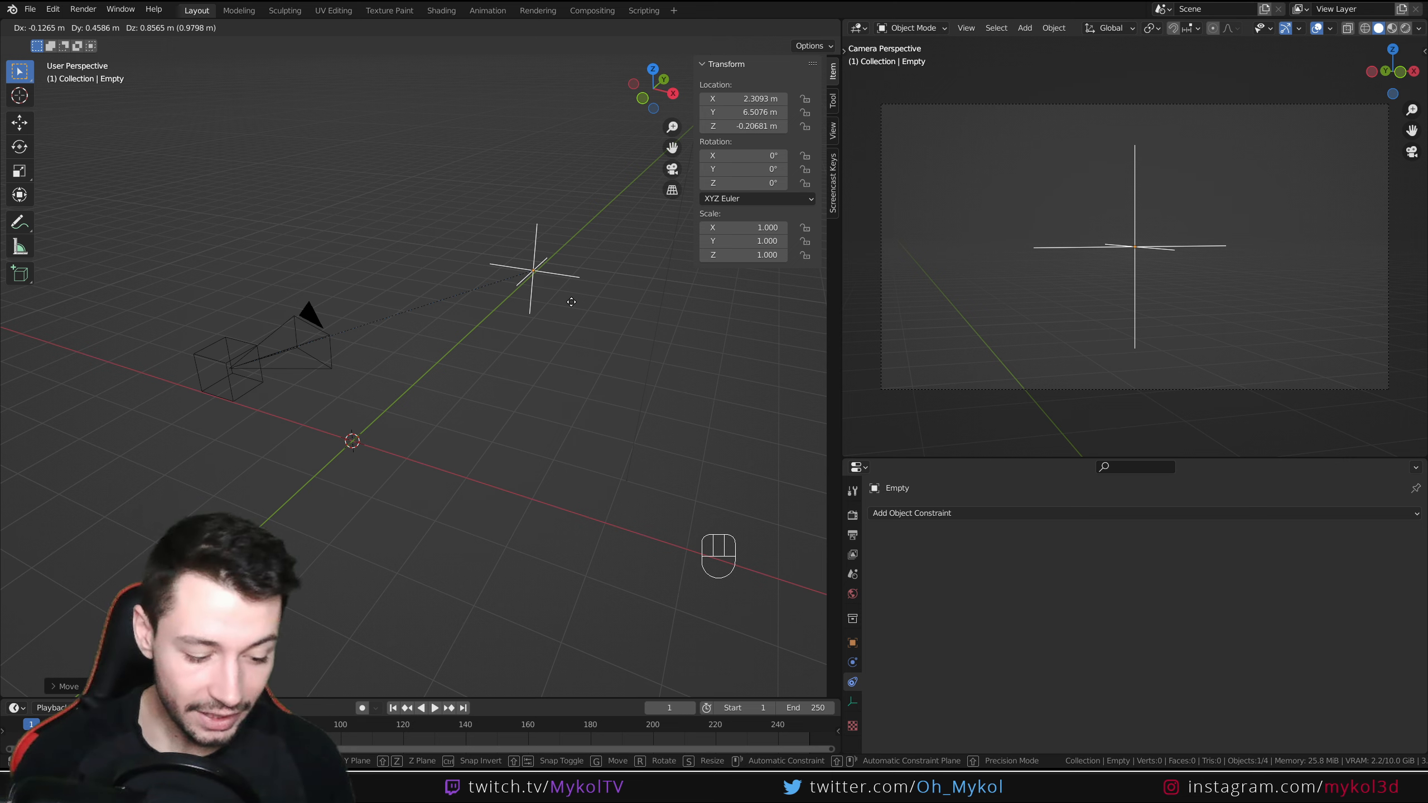
pyautogui.click(567, 348)
pyautogui.click(325, 337)
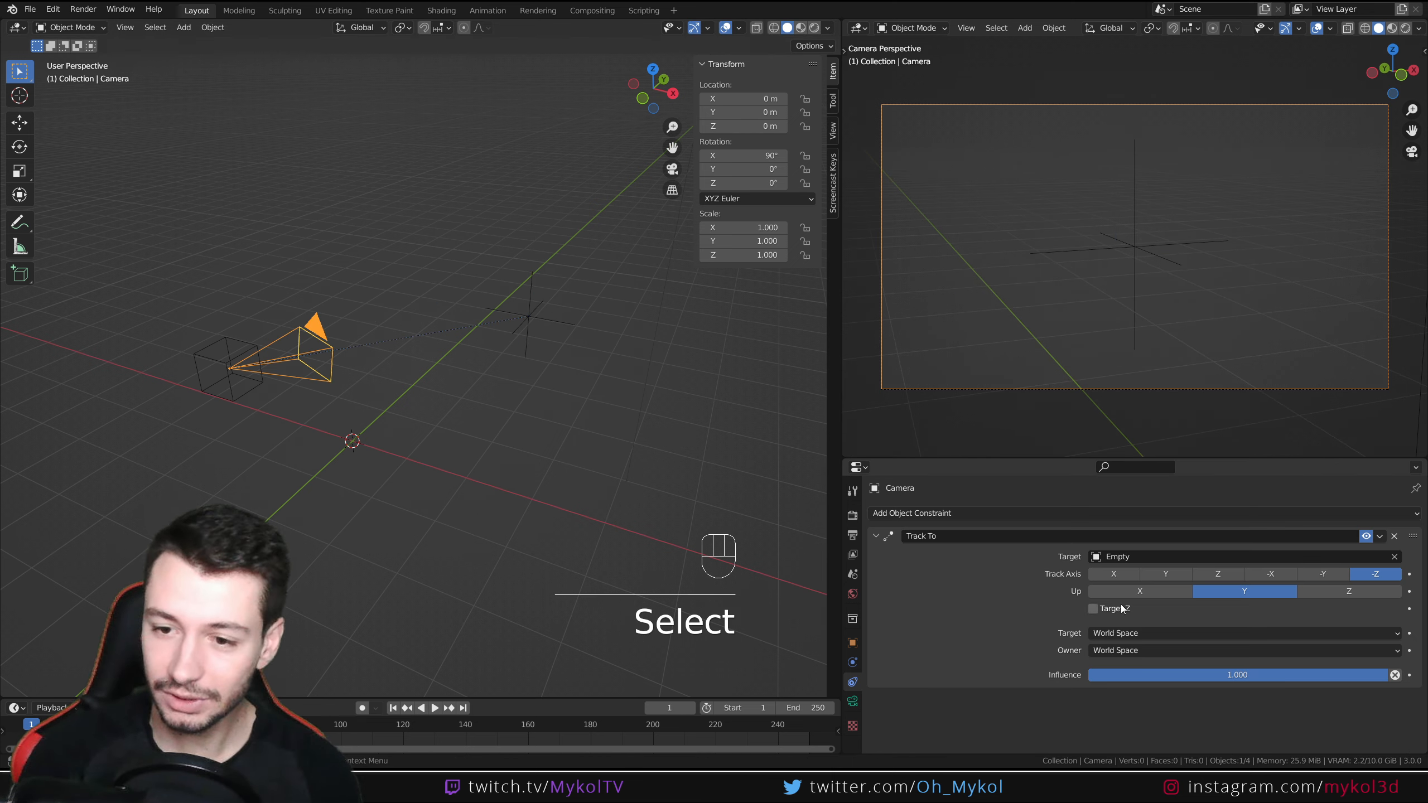